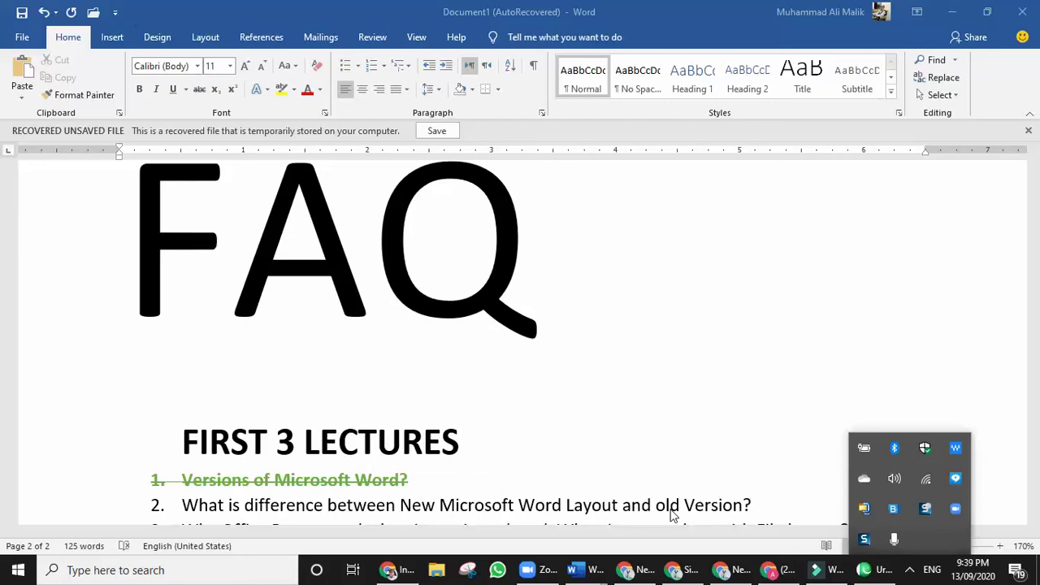
Dismiss the hidden-icons panel and place the cursor after 'Word' in FAQ item 1.
scroll(316, 445, "up", 2)
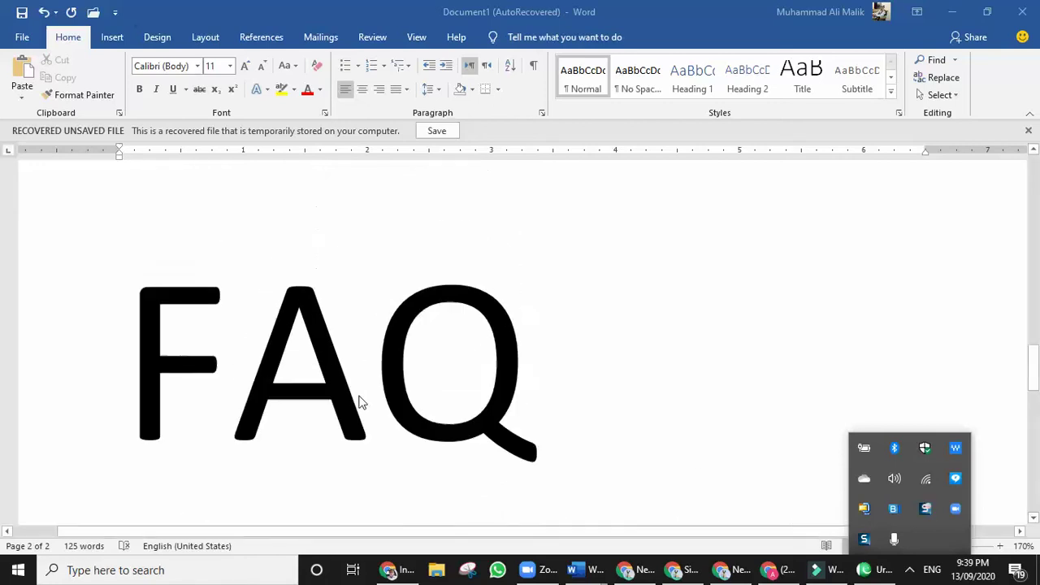
scroll(360, 398, "down", 2)
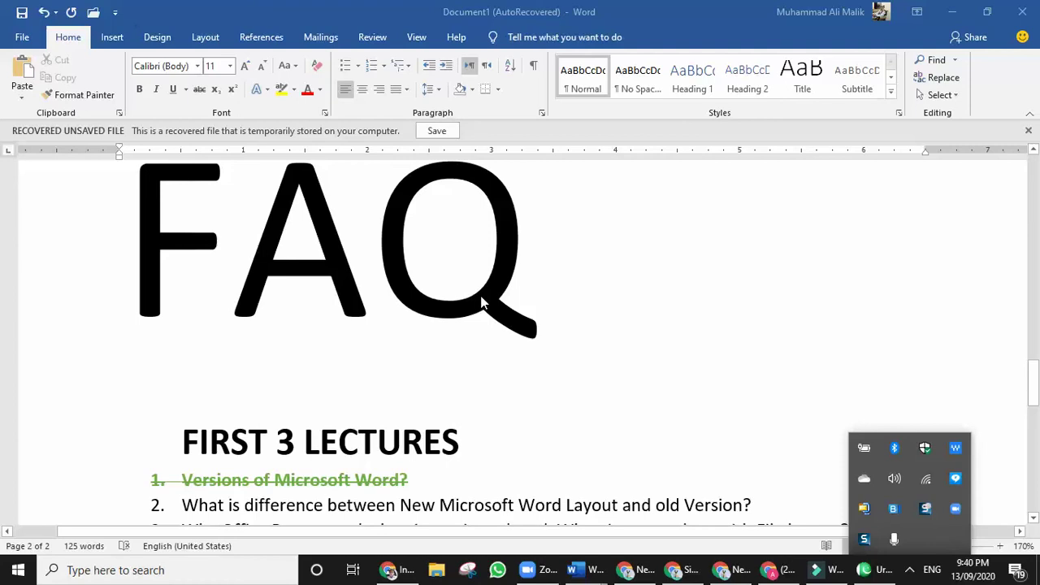
scroll(311, 398, "down", 3)
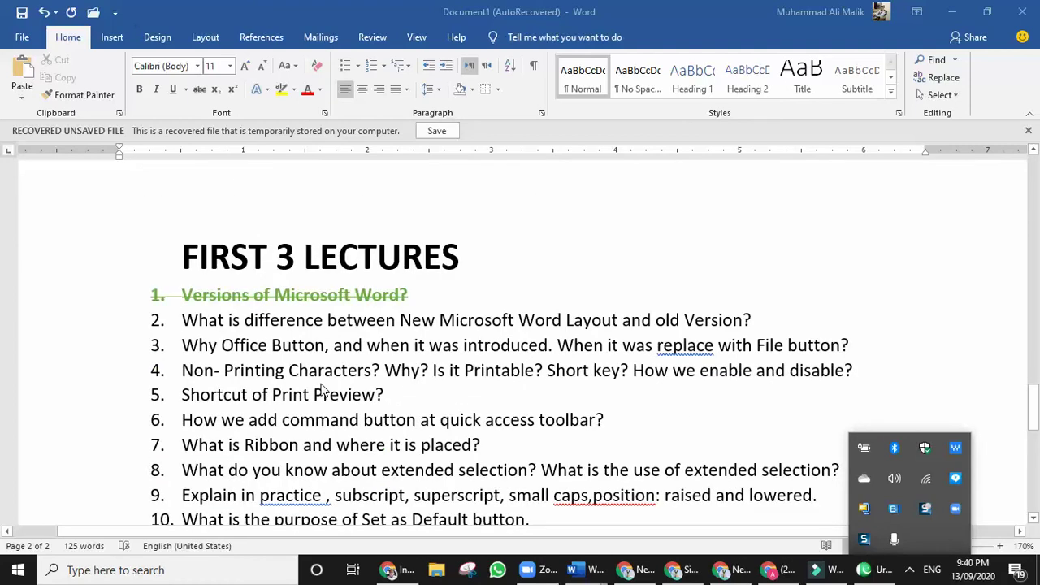
scroll(317, 389, "down", 1)
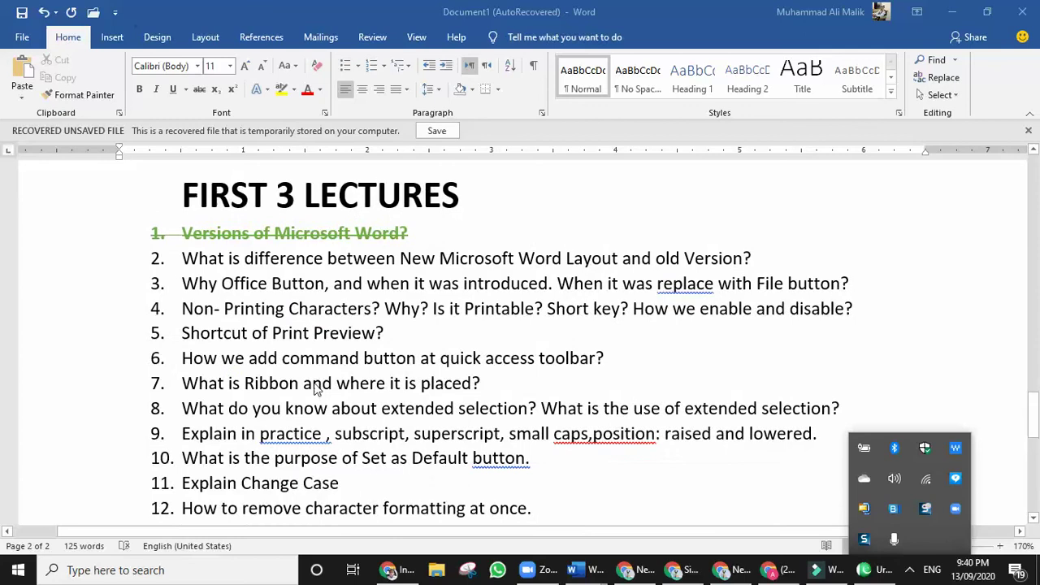
scroll(317, 388, "up", 3)
scroll(317, 389, "down", 2)
scroll(211, 397, "up", 2)
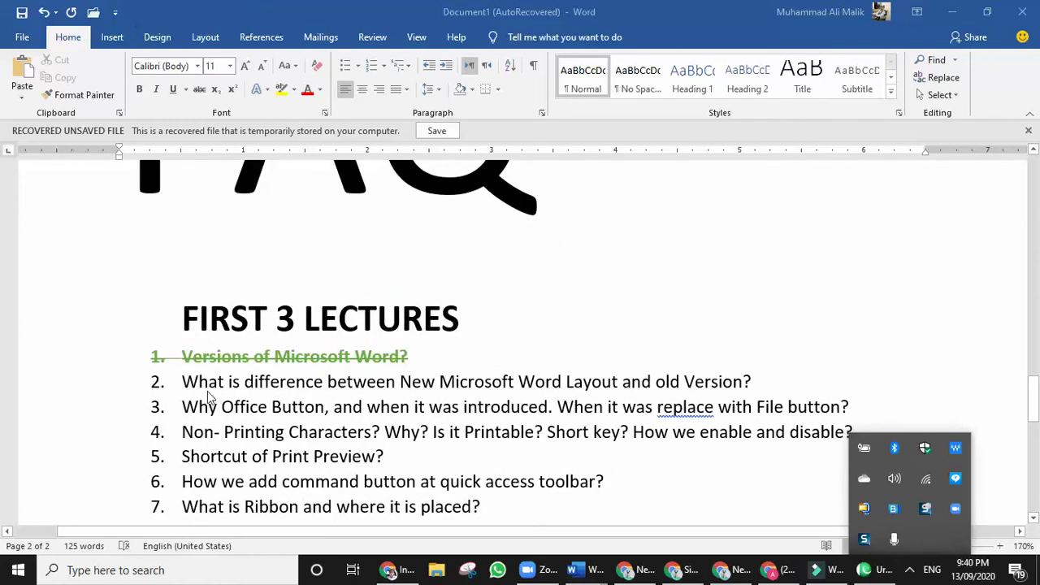
scroll(239, 395, "down", 2)
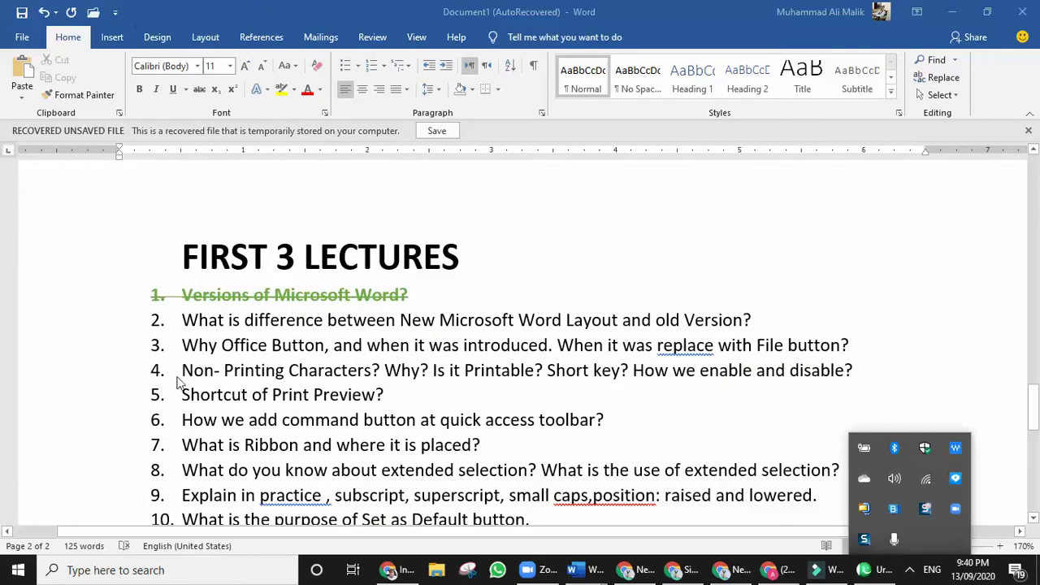
left_click(307, 337)
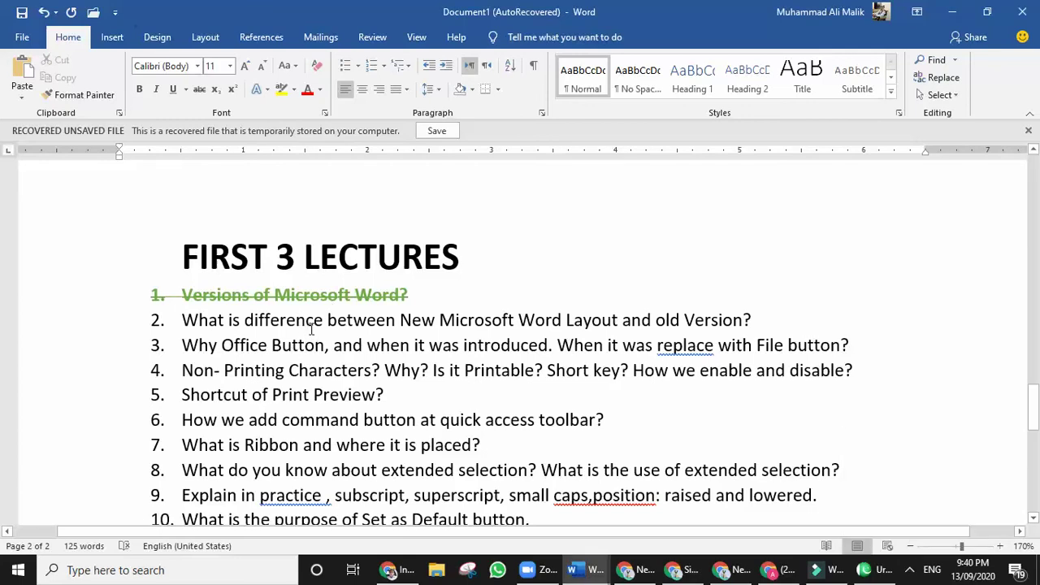
left_click(390, 295)
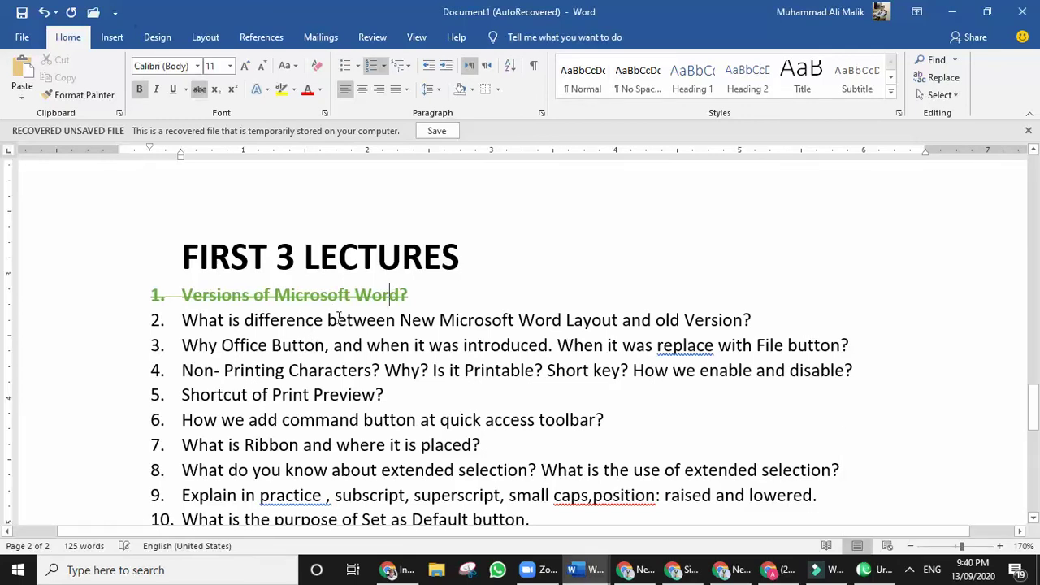
Collapse the ribbon to tab names only, then toggle the taskbar's hidden-icons tray a few times.
key("ctrl+F1")
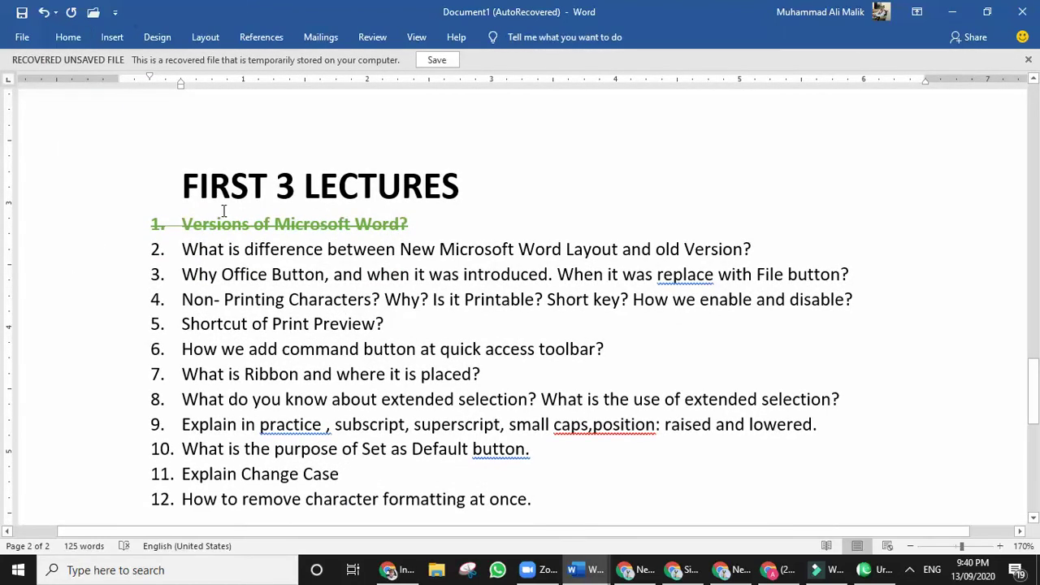
scroll(223, 212, "down", 1)
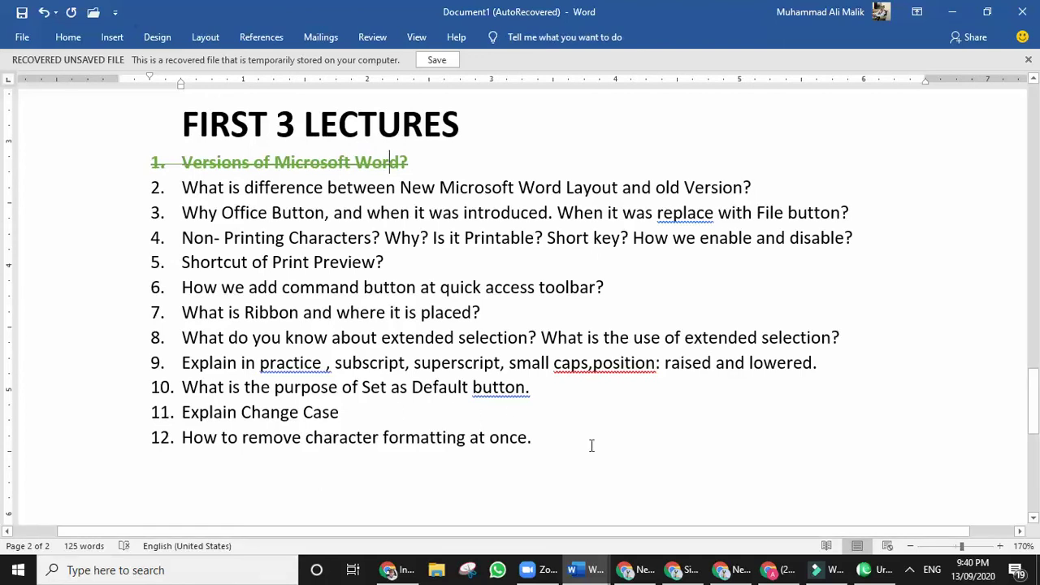
left_click(910, 570)
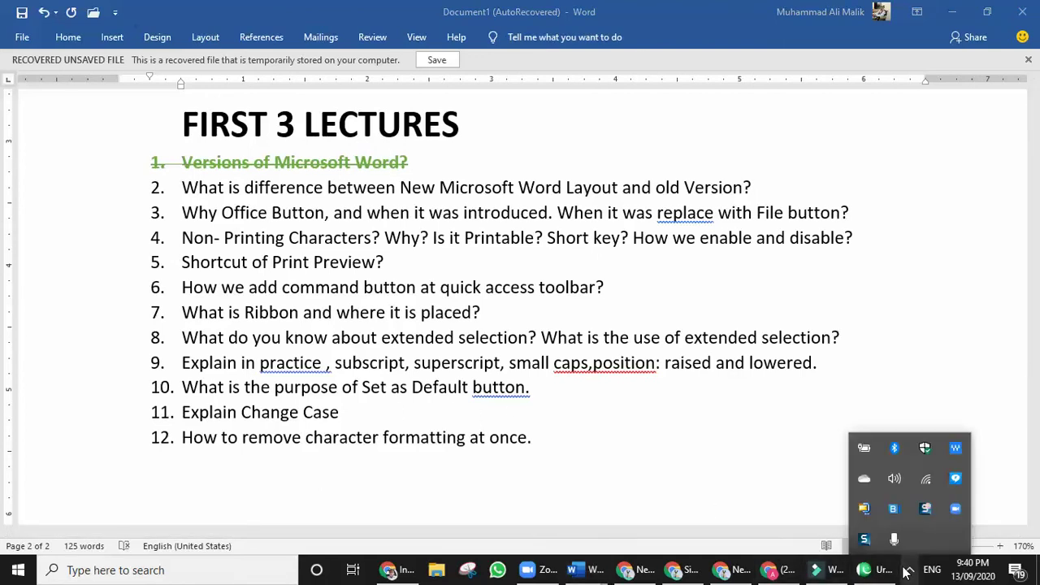
left_click(907, 570)
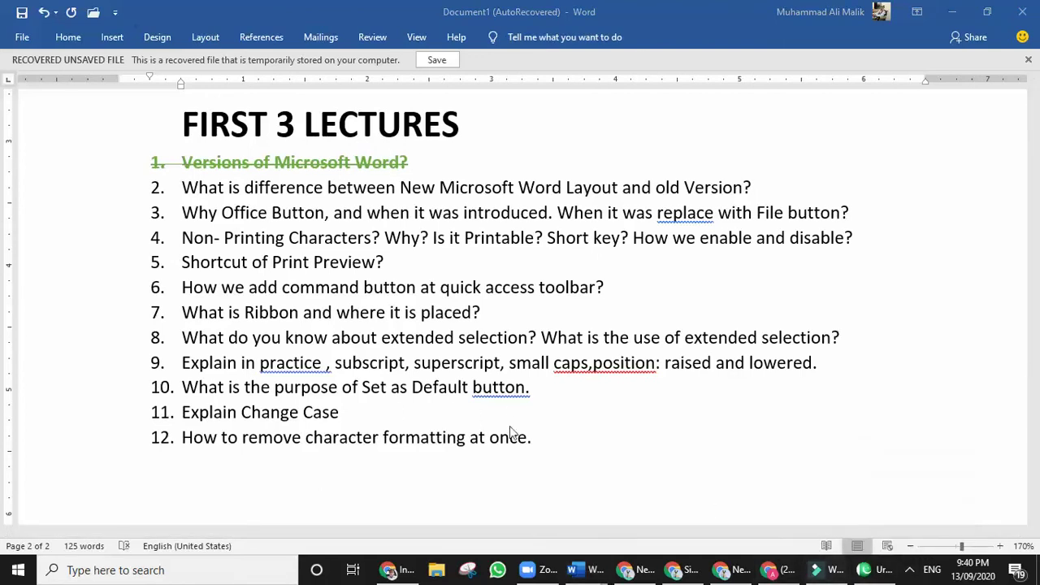
left_click(907, 570)
left_click(910, 570)
left_click(115, 13)
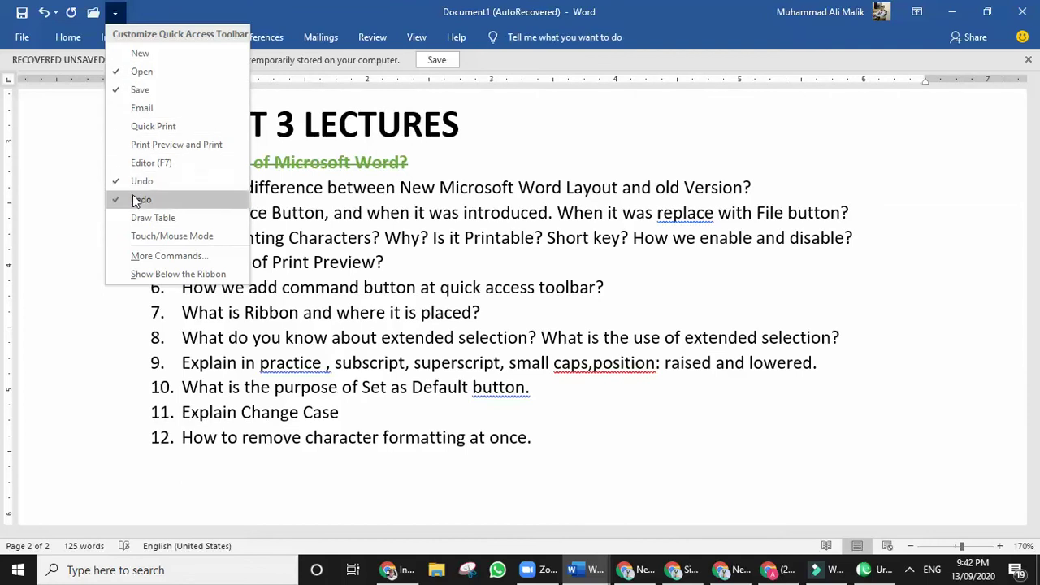
left_click(309, 10)
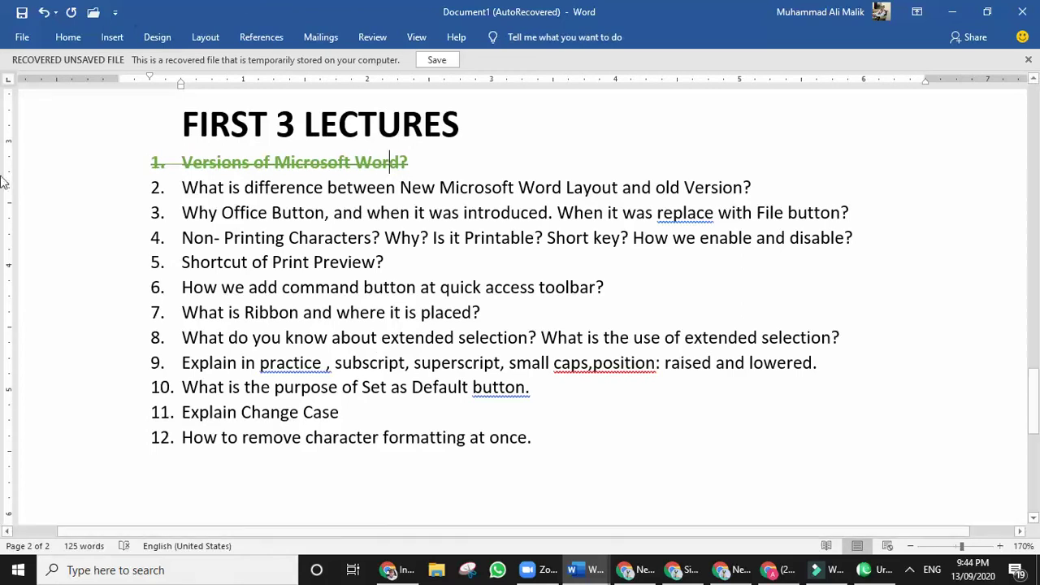
scroll(346, 345, "up", 5)
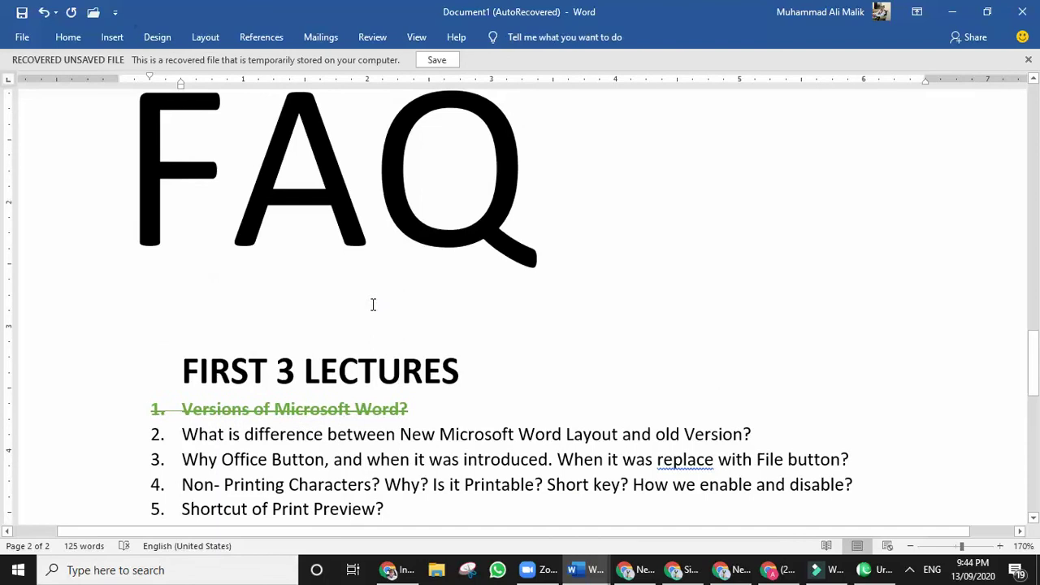
scroll(372, 300, "down", 7)
scroll(372, 299, "up", 3)
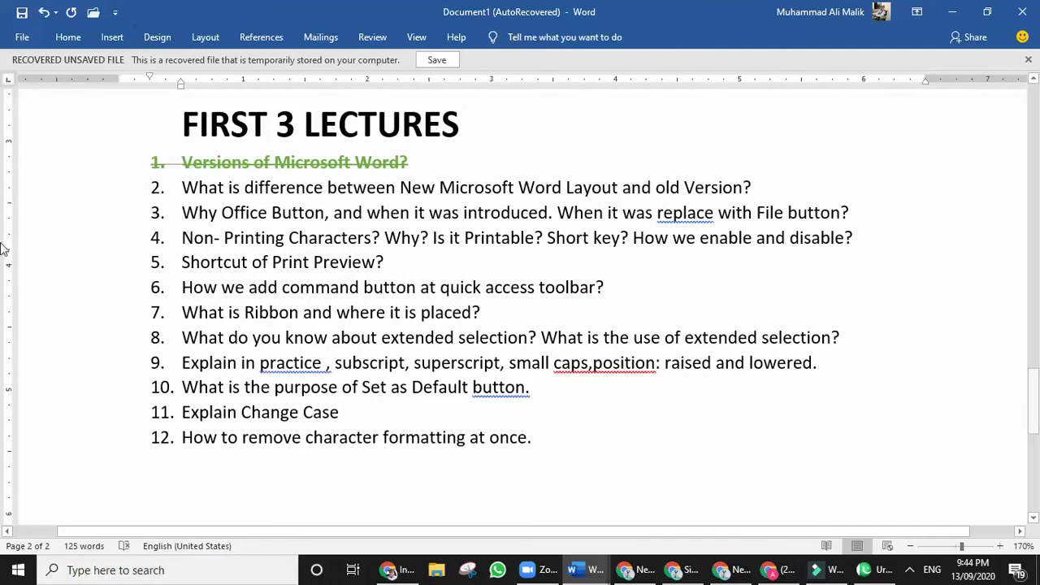
scroll(569, 350, "up", 3)
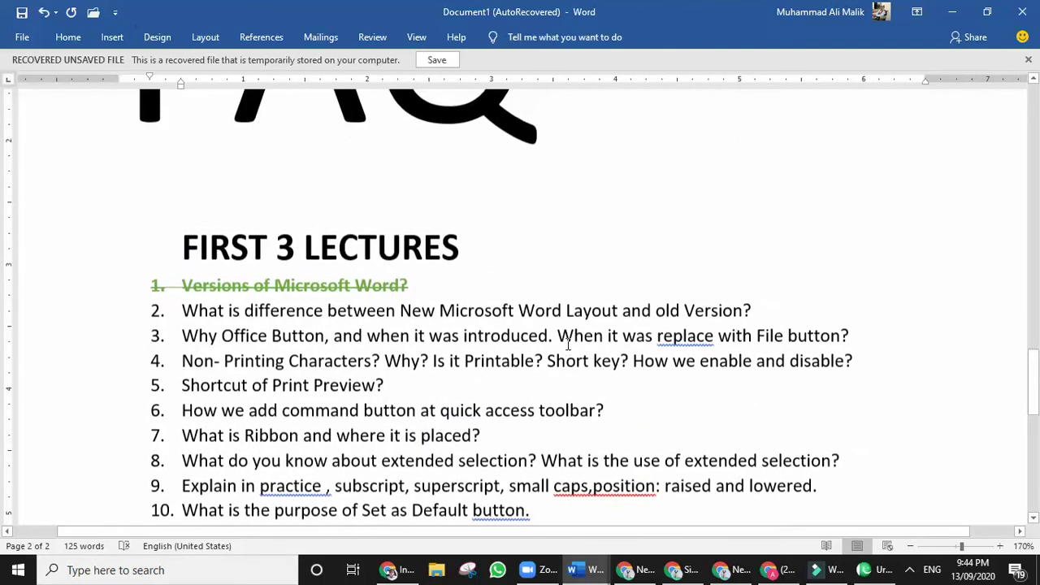
scroll(581, 334, "up", 8)
scroll(602, 334, "down", 8)
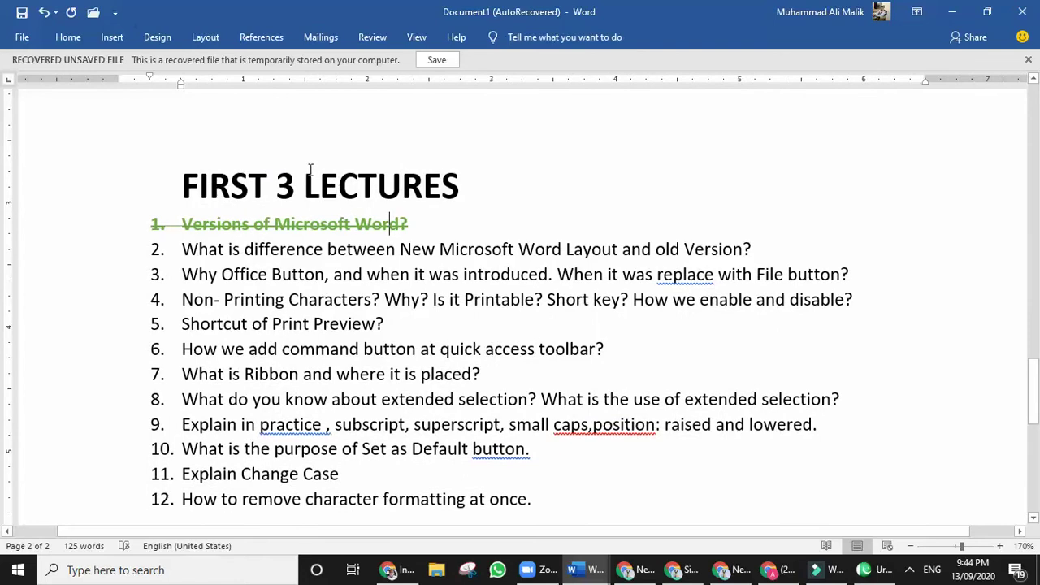
Select the whole 'FIRST 3 LECTURES' heading paragraph, then scroll up toward the FAQ title.
triple_click(232, 182)
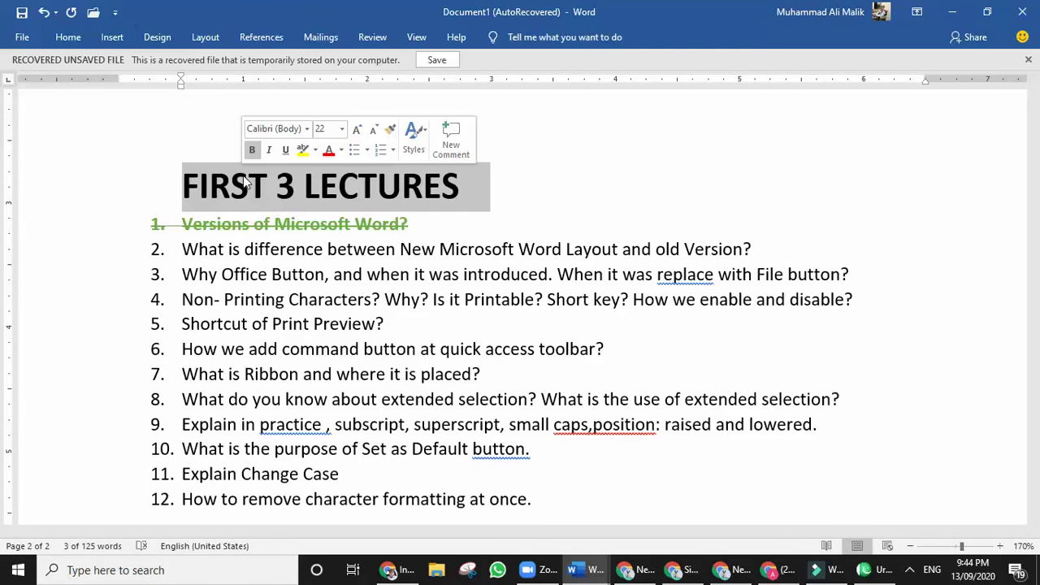
scroll(265, 342, "up", 3)
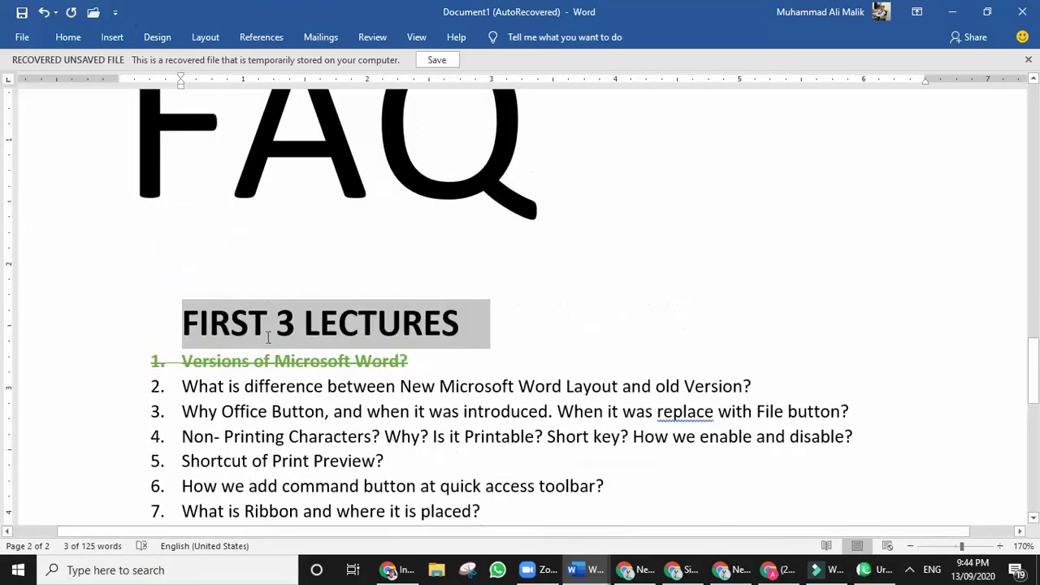
Cancel saving the recovered document, then expand the ribbon to show the full Home tab commands.
scroll(266, 343, "up", 15)
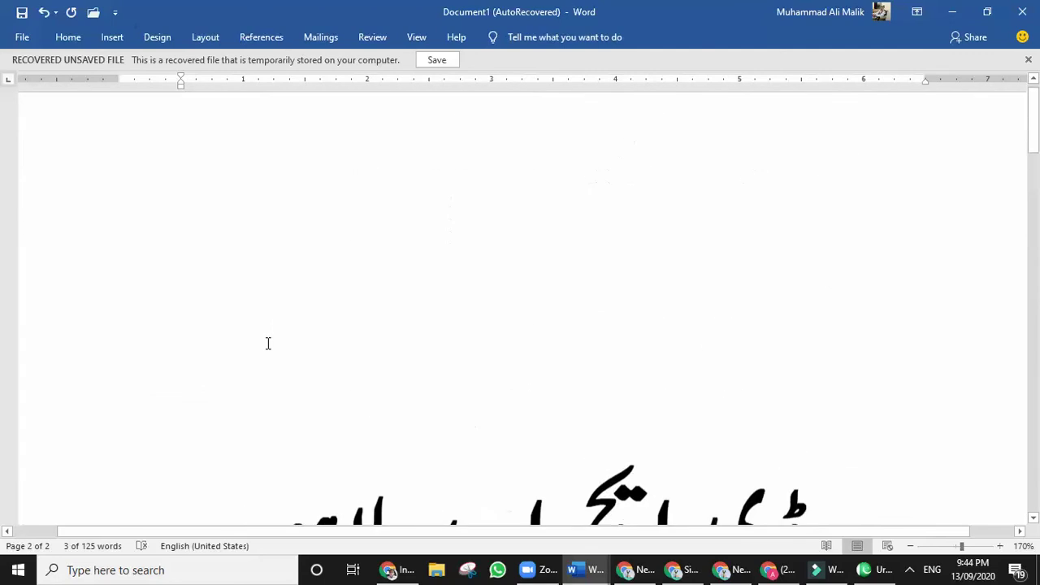
scroll(267, 342, "down", 10)
scroll(265, 337, "up", 8)
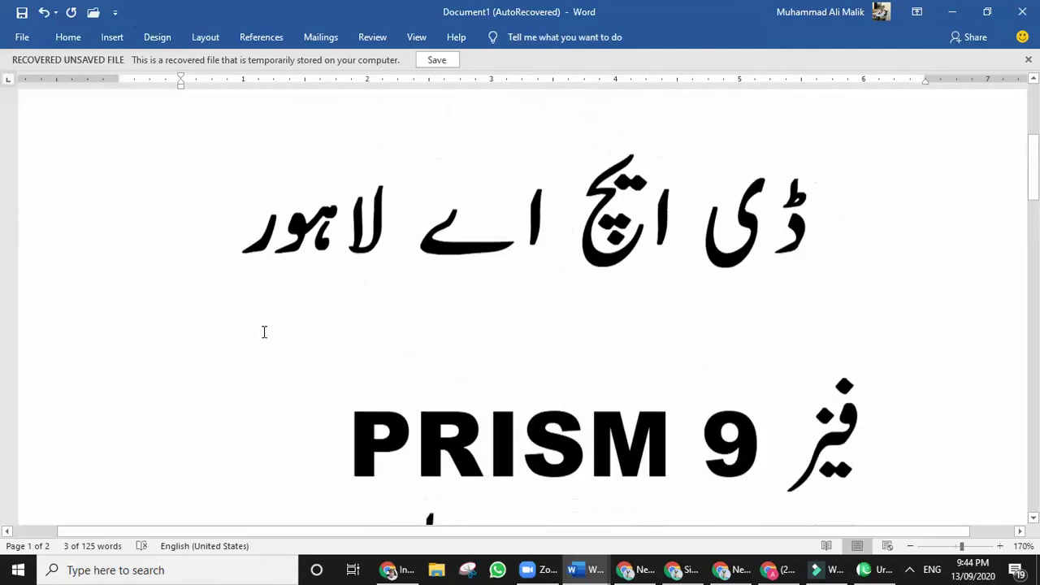
scroll(264, 334, "up", 3)
scroll(265, 332, "down", 3)
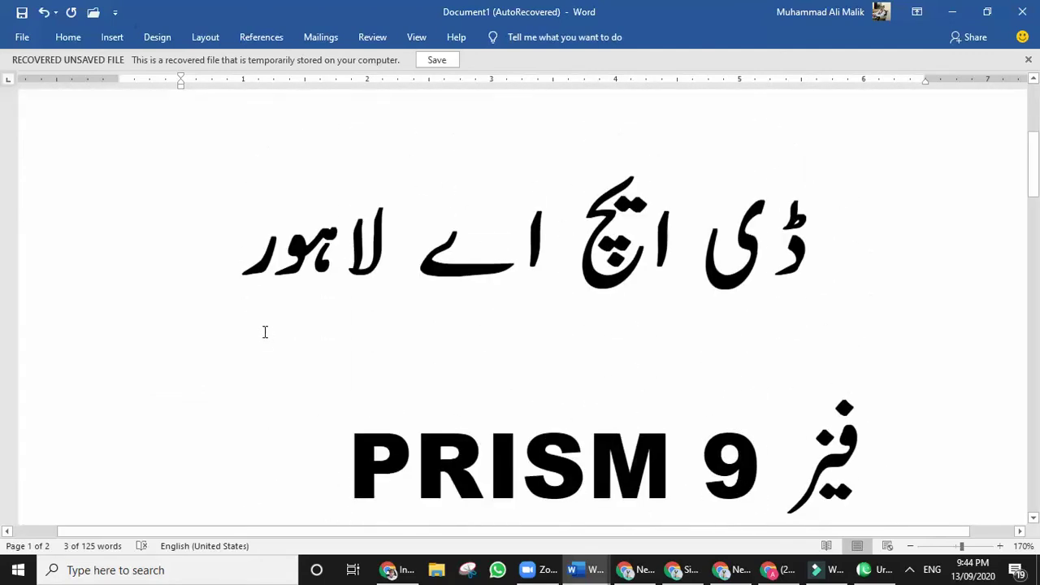
scroll(265, 331, "down", 5)
scroll(262, 330, "up", 7)
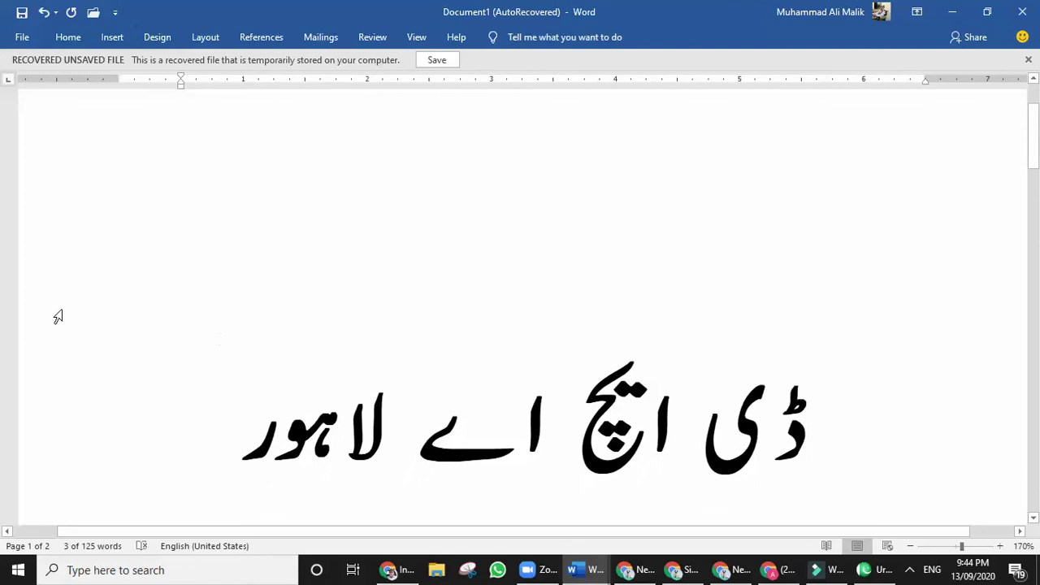
scroll(281, 311, "up", 3)
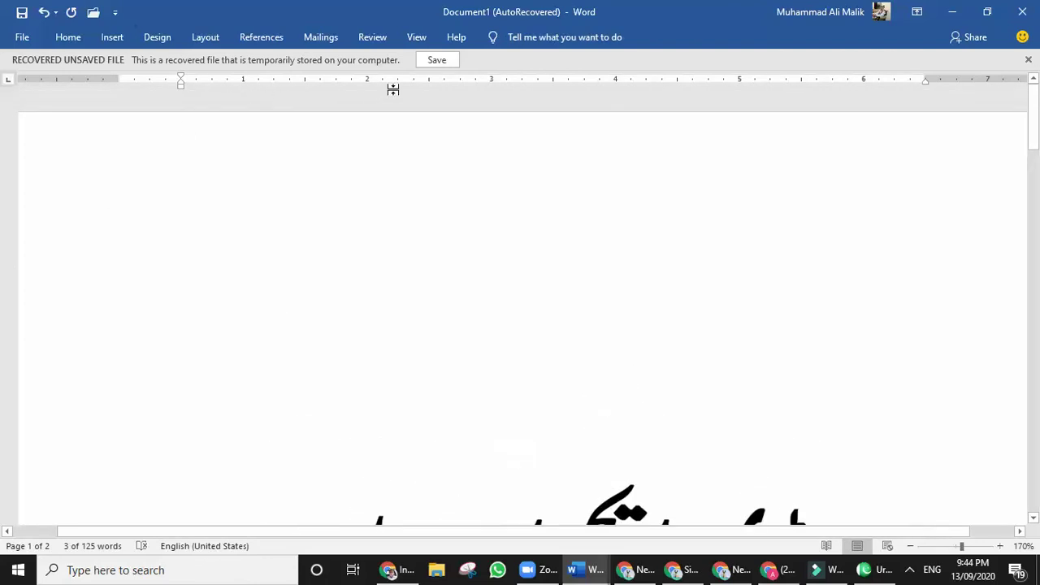
left_click(435, 62)
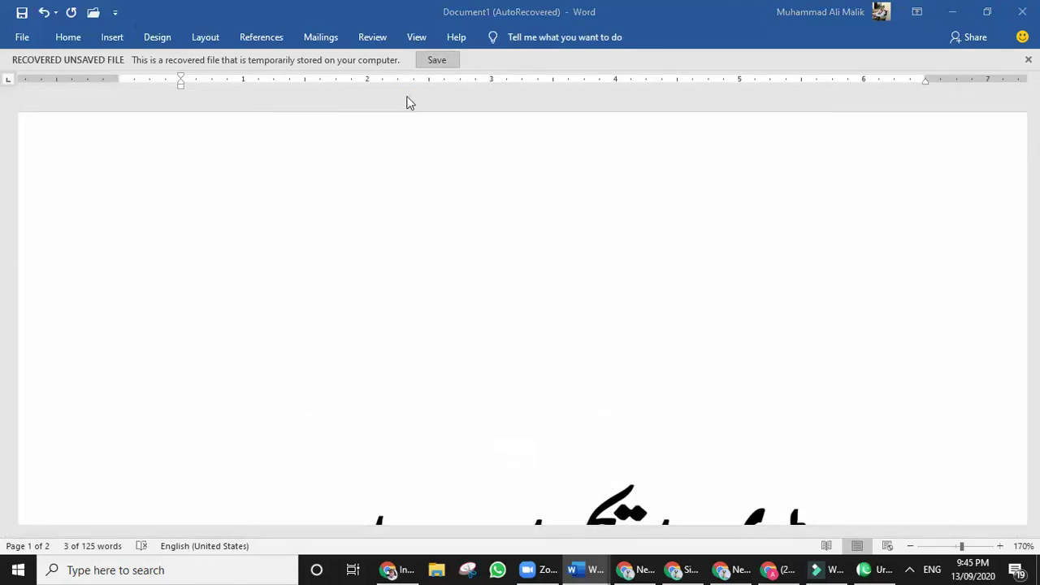
left_click(652, 376)
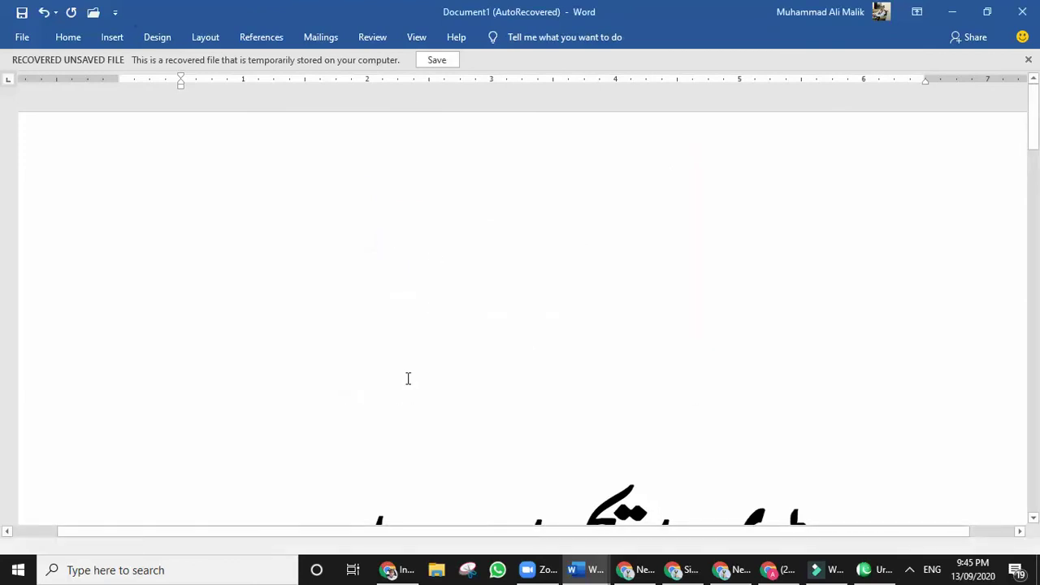
key("ctrl+F1")
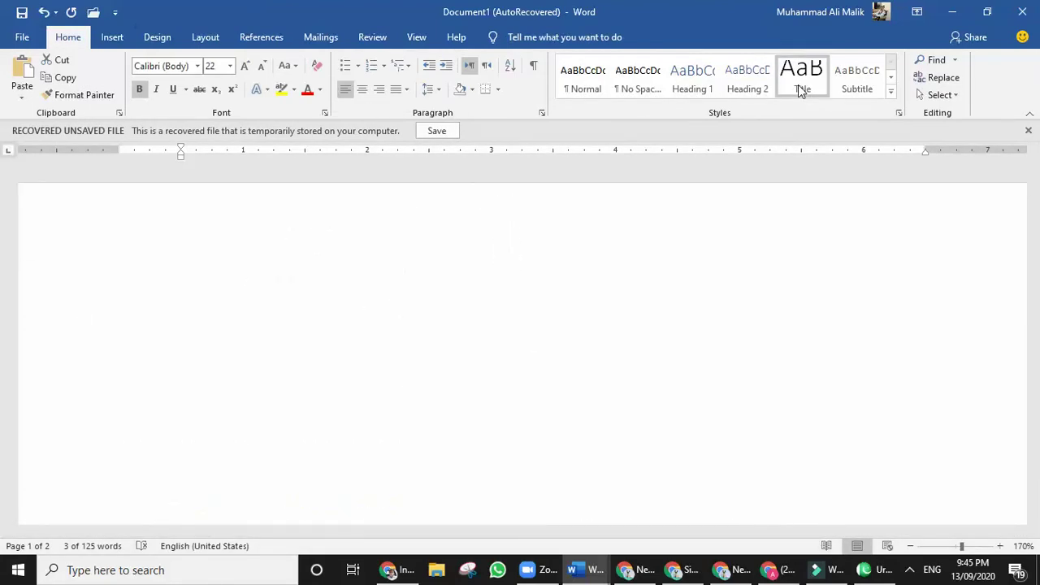
key("ctrl+F1")
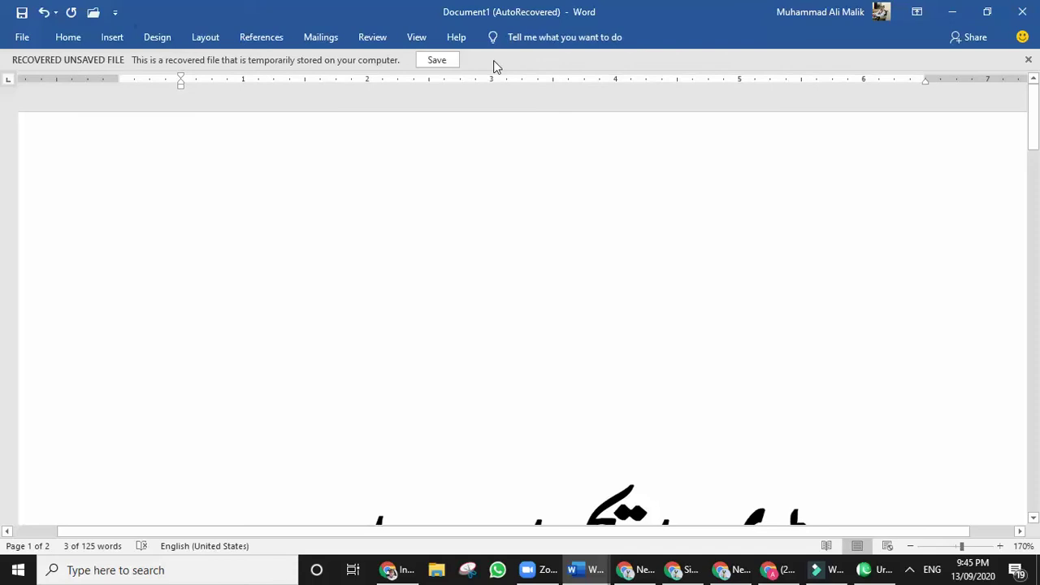
key("ctrl+F1")
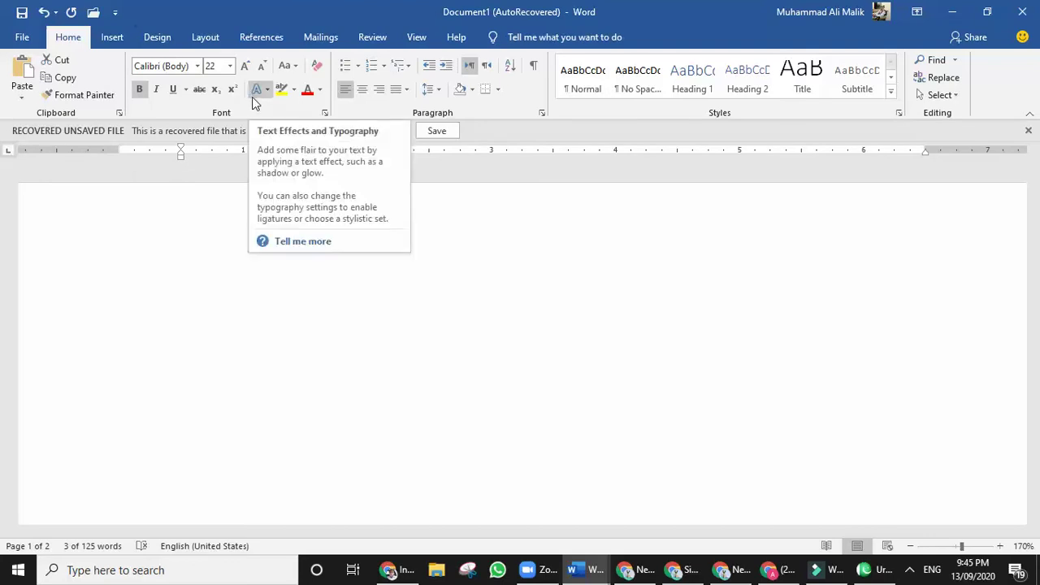
left_click(361, 321)
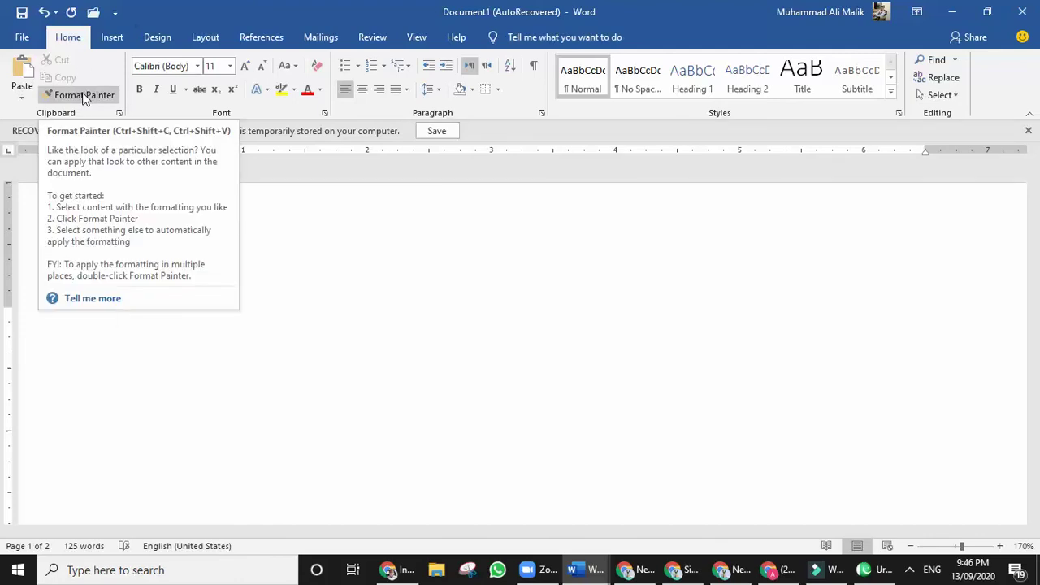
Select the words 'between New' in FAQ question 2 and copy them.
scroll(329, 273, "down", 3)
scroll(329, 272, "down", 10)
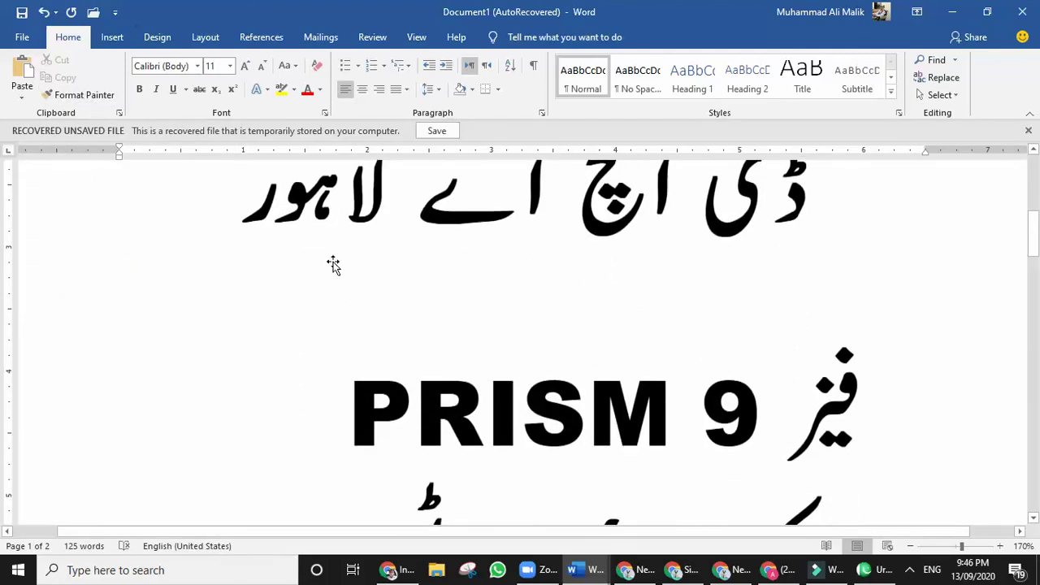
scroll(338, 257, "down", 6)
scroll(337, 256, "up", 6)
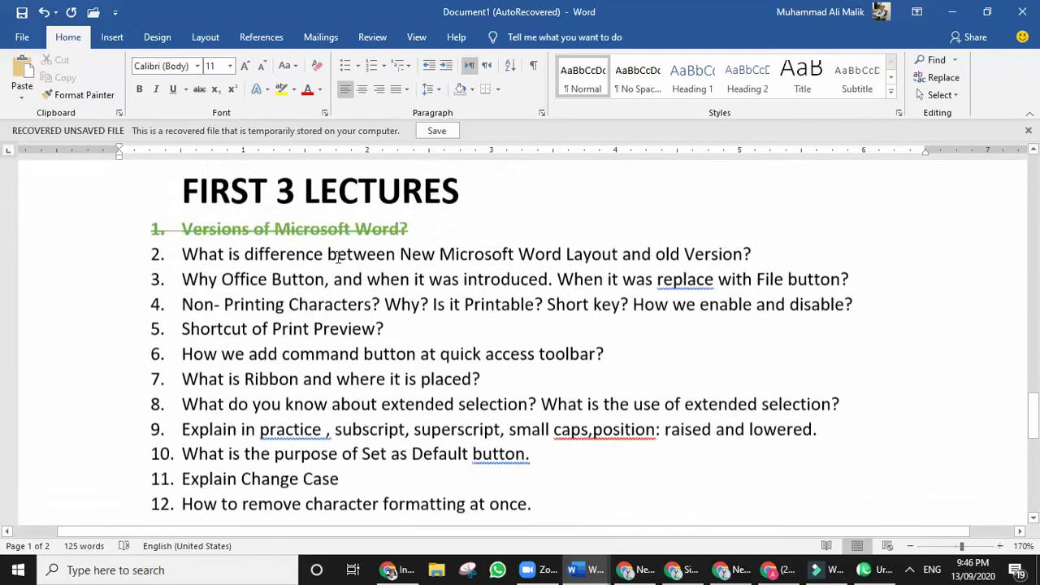
scroll(339, 255, "down", 3)
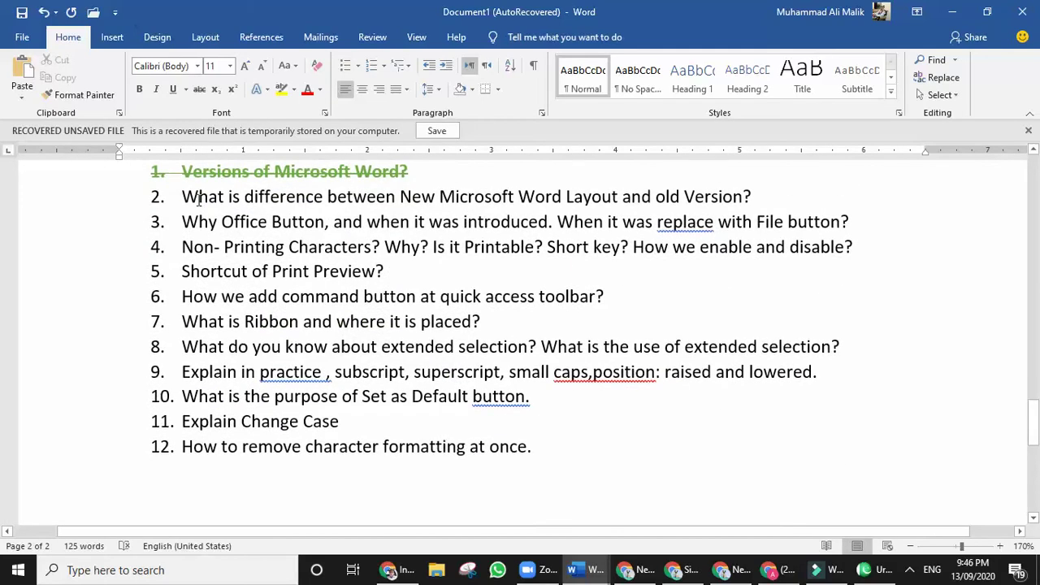
left_click_drag(182, 197, 759, 201)
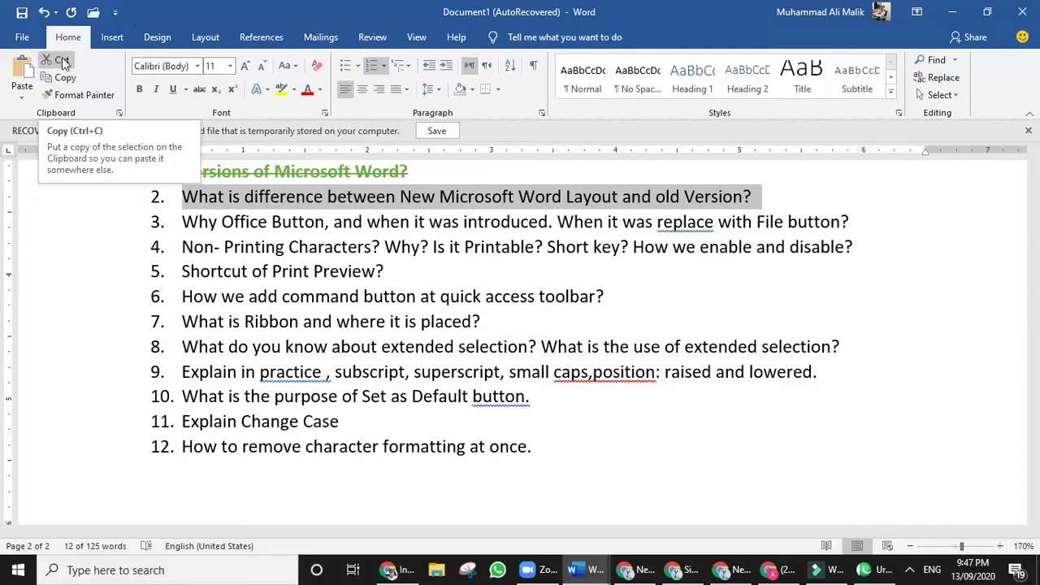
left_click(367, 196)
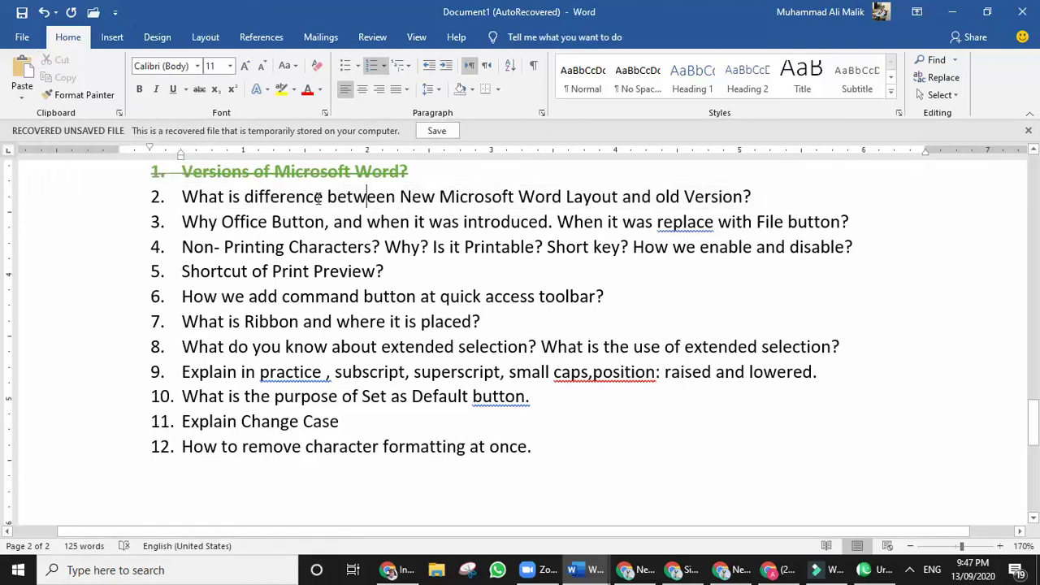
left_click_drag(328, 197, 433, 202)
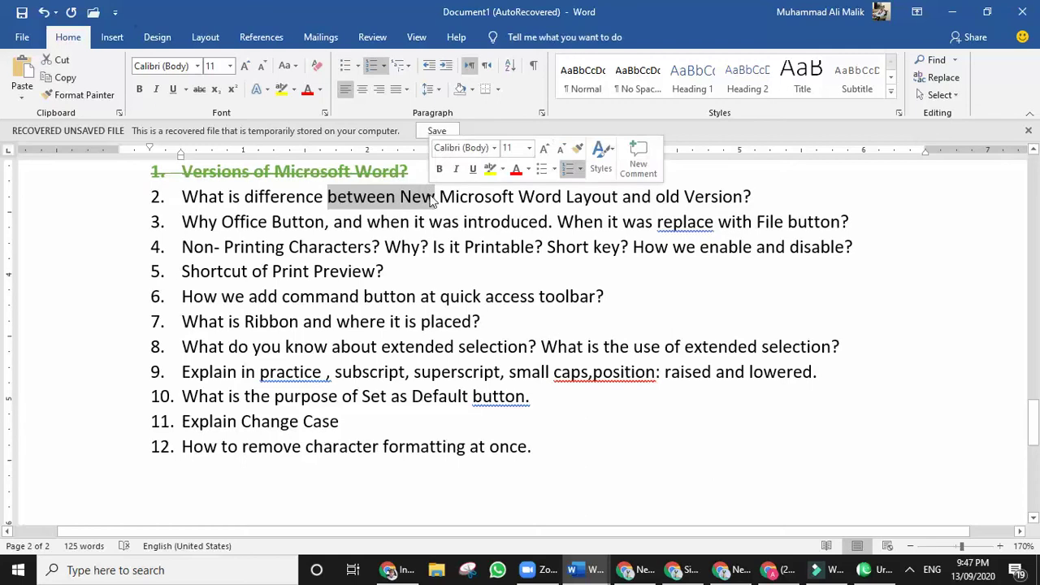
left_click(71, 81)
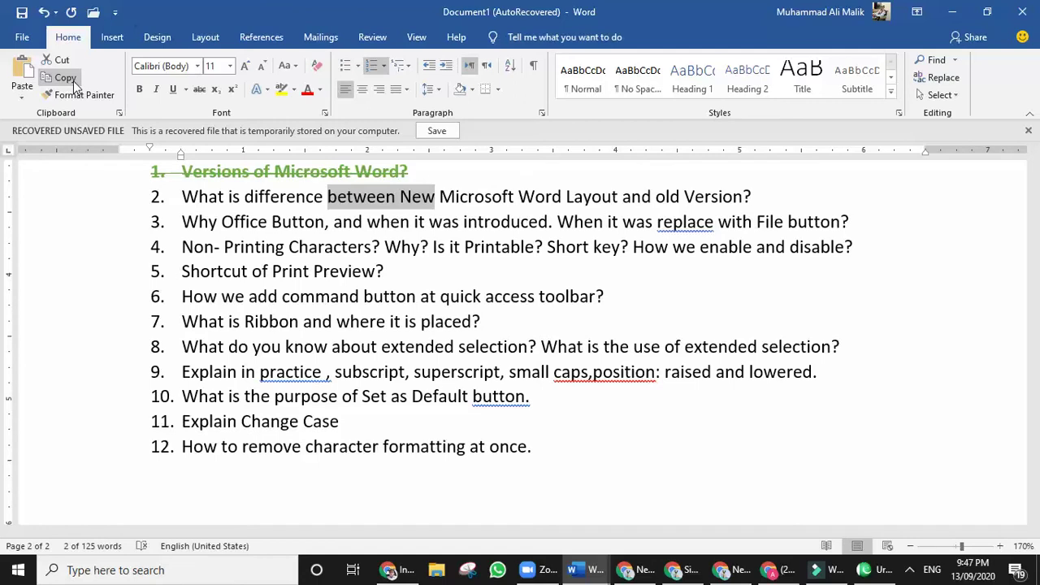
left_click(74, 86)
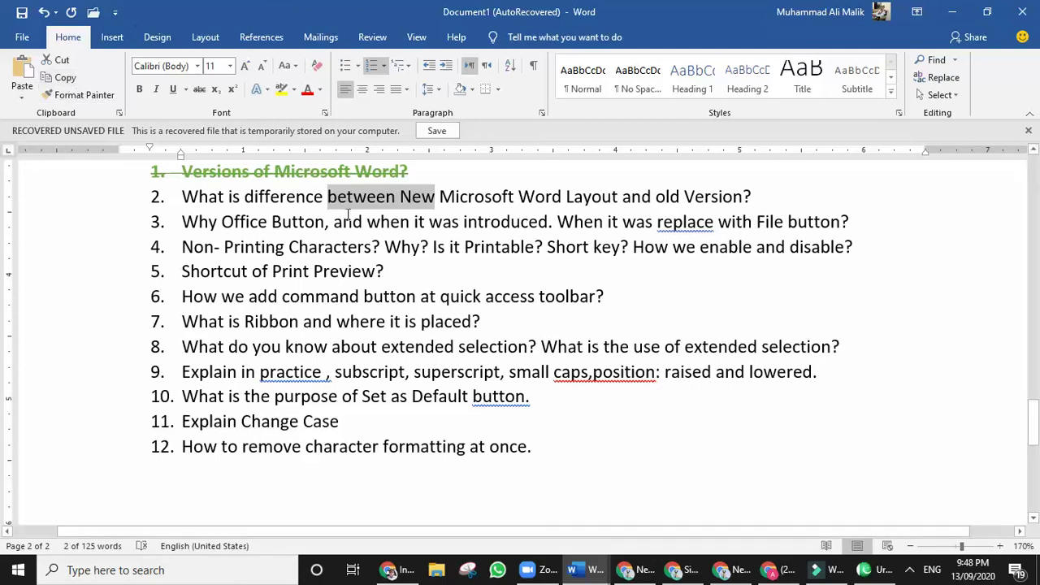
scroll(276, 236, "down", 5)
Paste 'between New' on the line below item 12 and add an empty line beneath it.
left_click(161, 313)
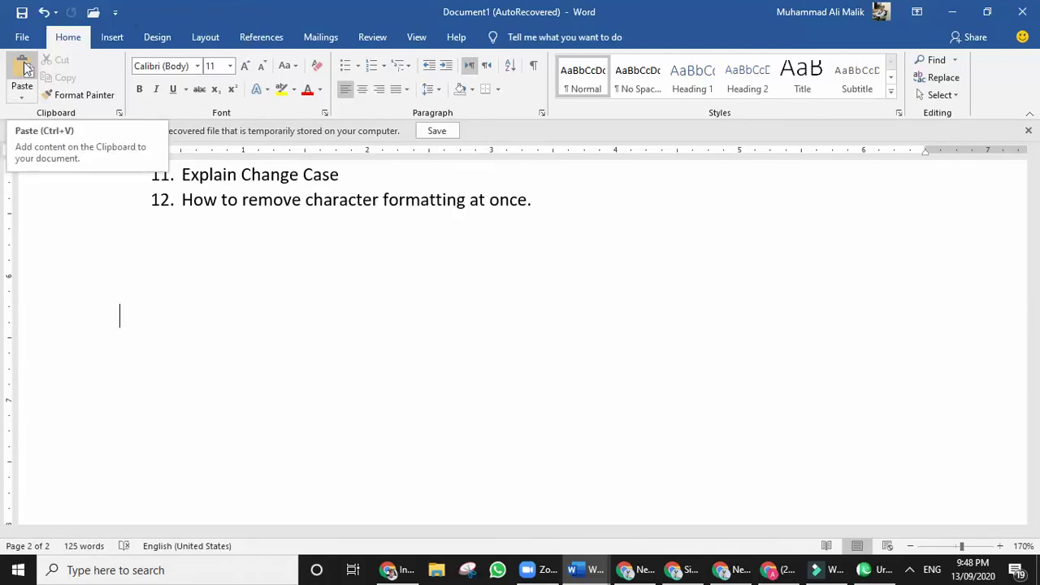
left_click(24, 99)
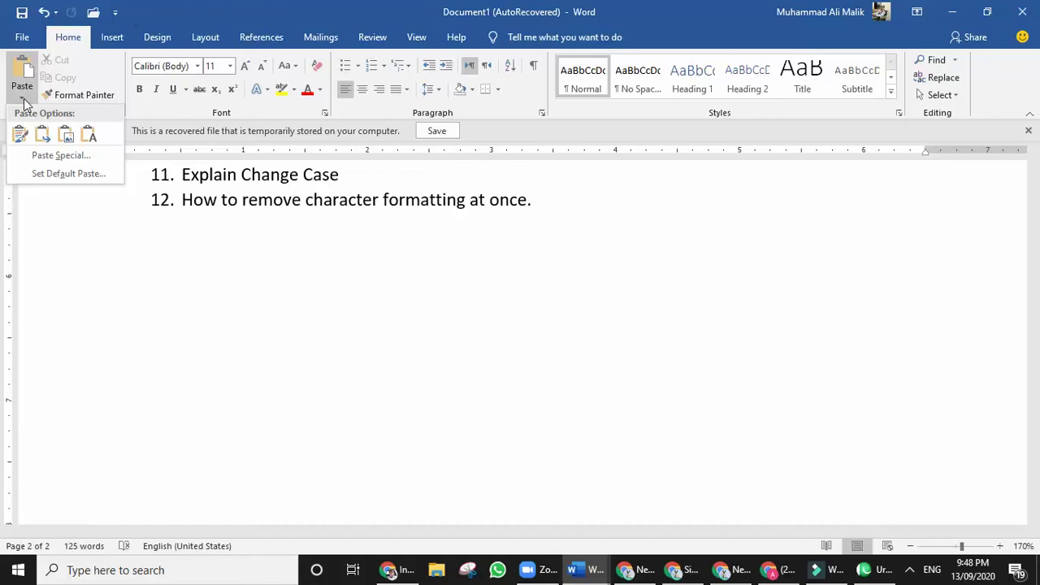
left_click(24, 101)
left_click(25, 70)
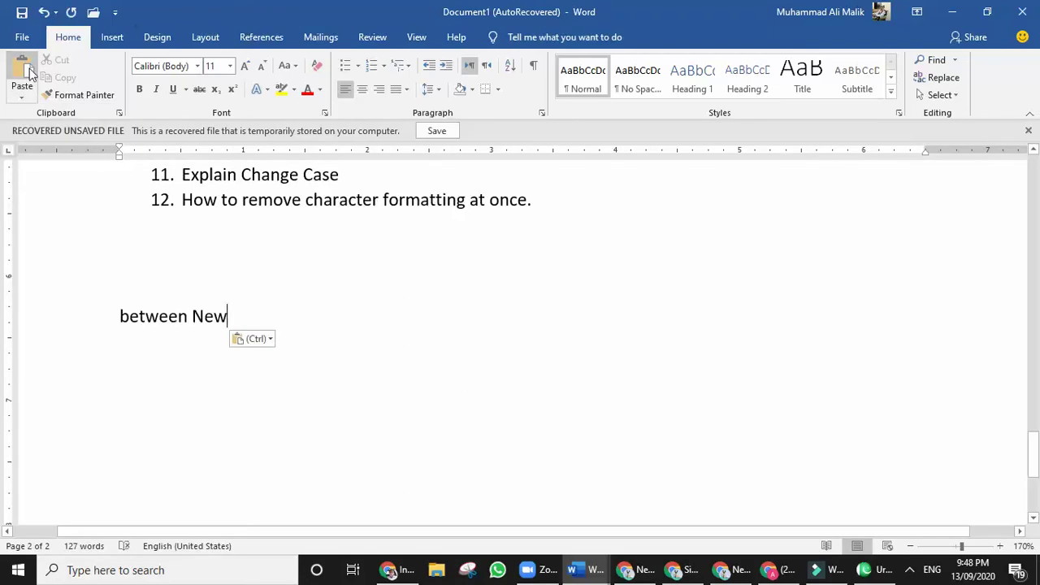
key("Return")
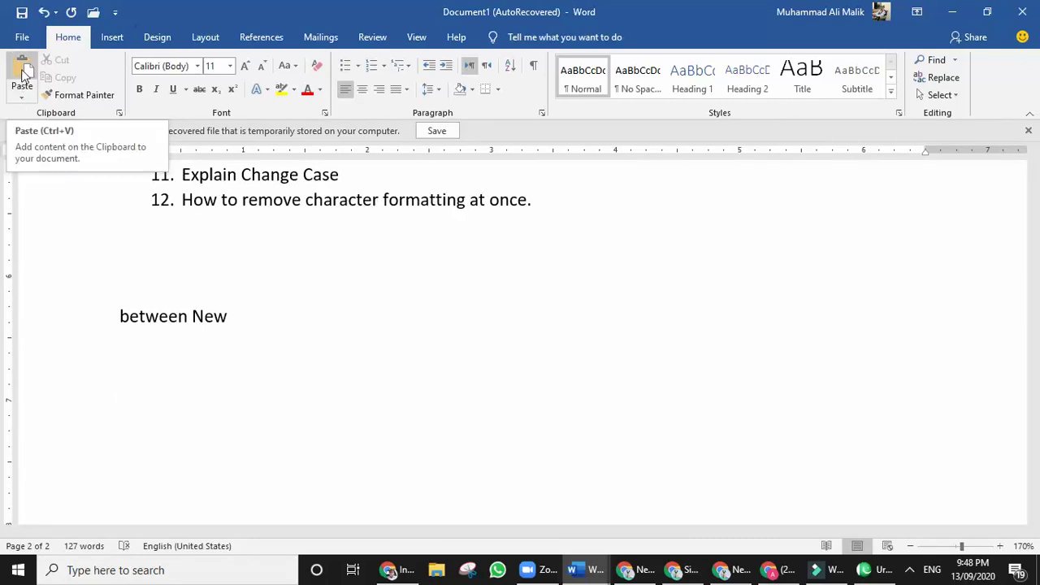
left_click(21, 98)
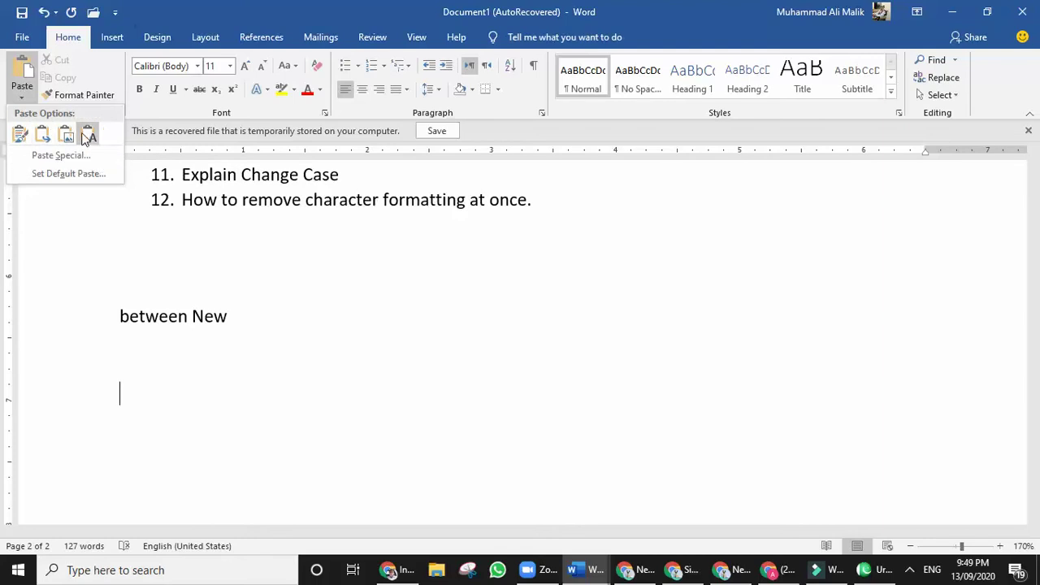
Paste 'between New' again as a picture and tilt it at an angle.
left_click(67, 134)
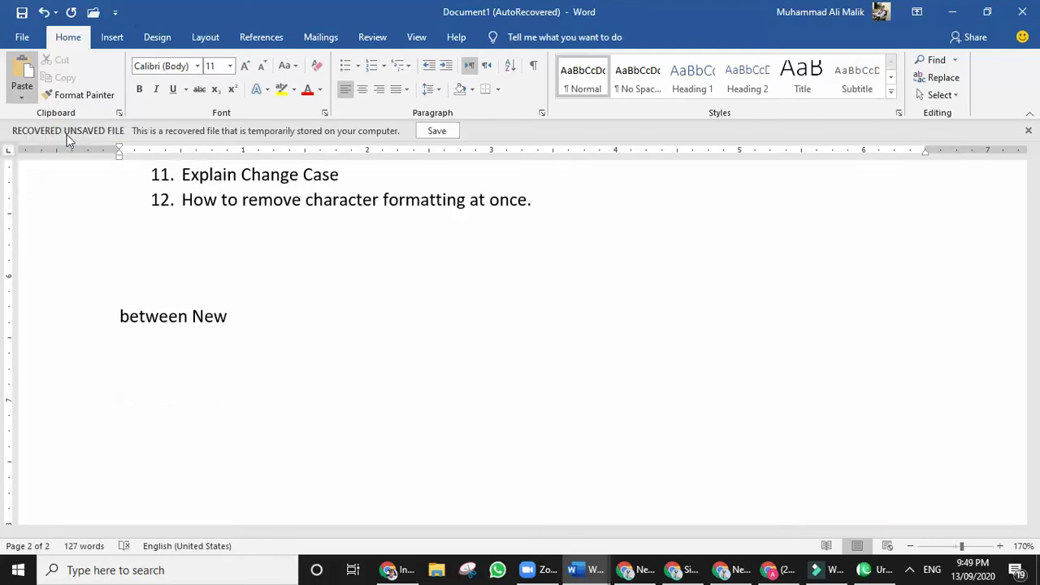
left_click(175, 388)
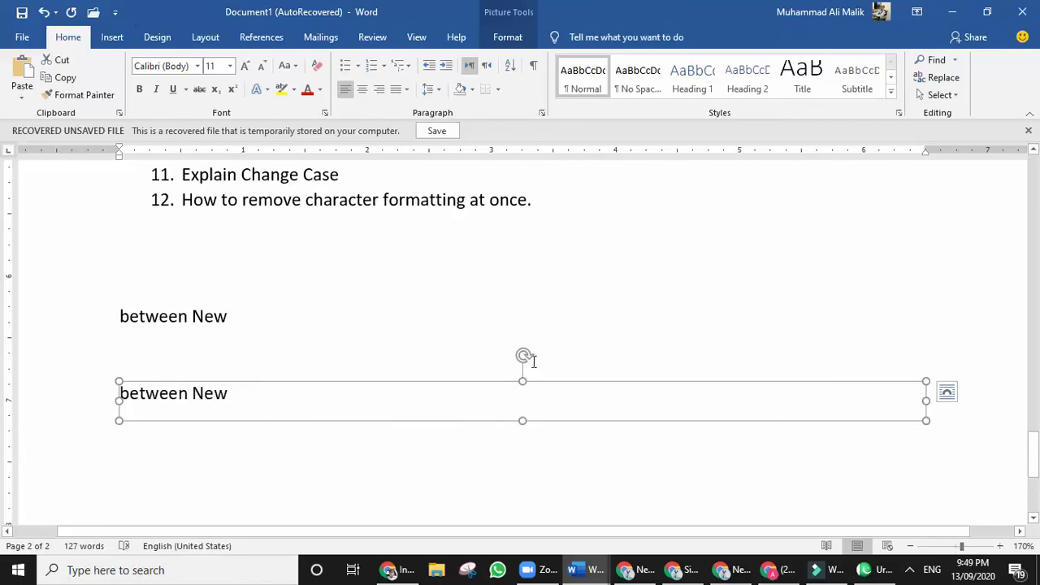
mouse_move(524, 355)
left_mouse_down()
mouse_move(471, 339)
mouse_move(534, 366)
left_mouse_up()
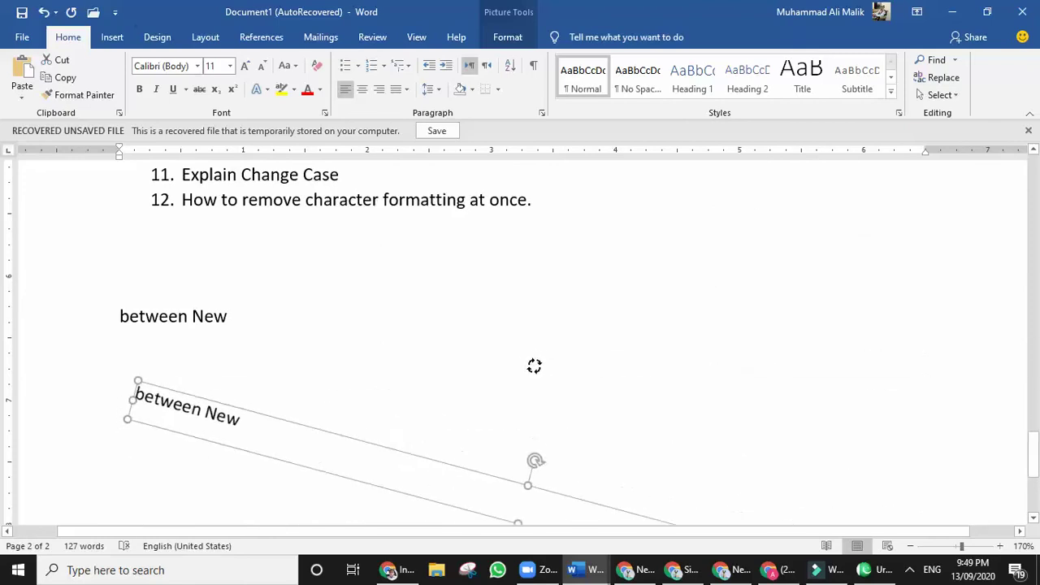
left_click(455, 382)
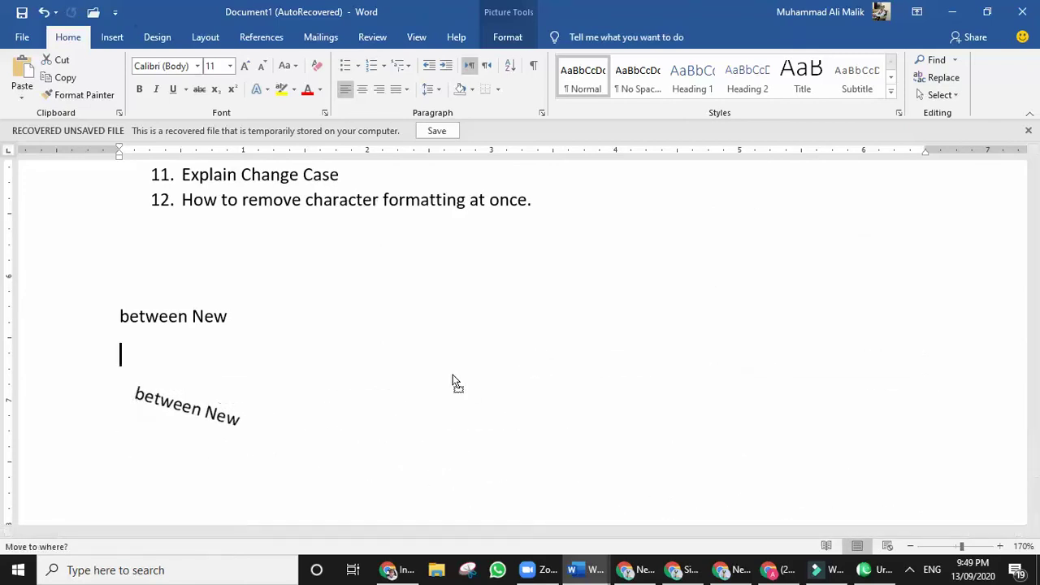
left_click(278, 416)
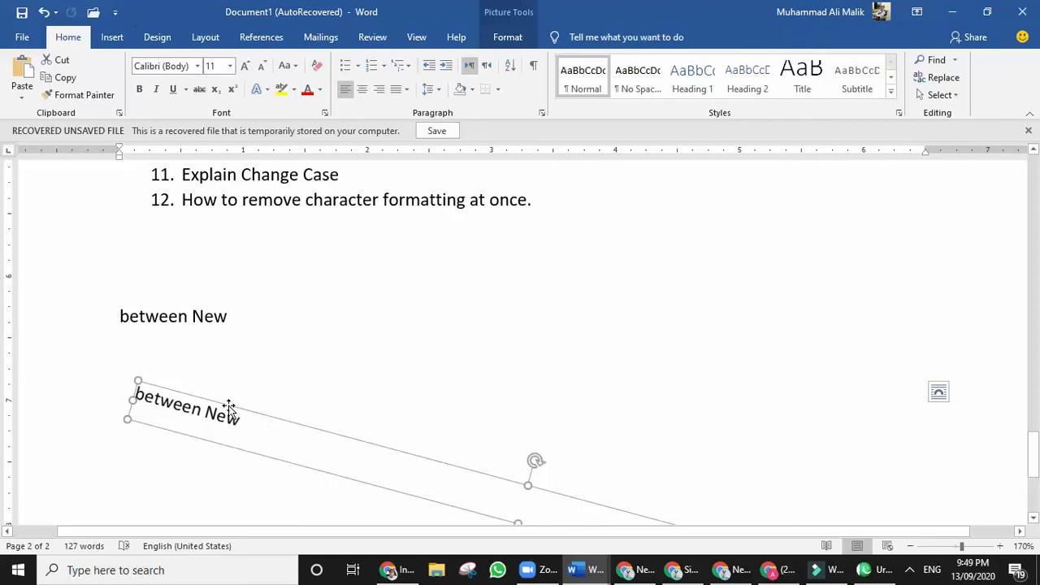
Select text in the first two FAQ questions.
scroll(270, 333, "up", 5)
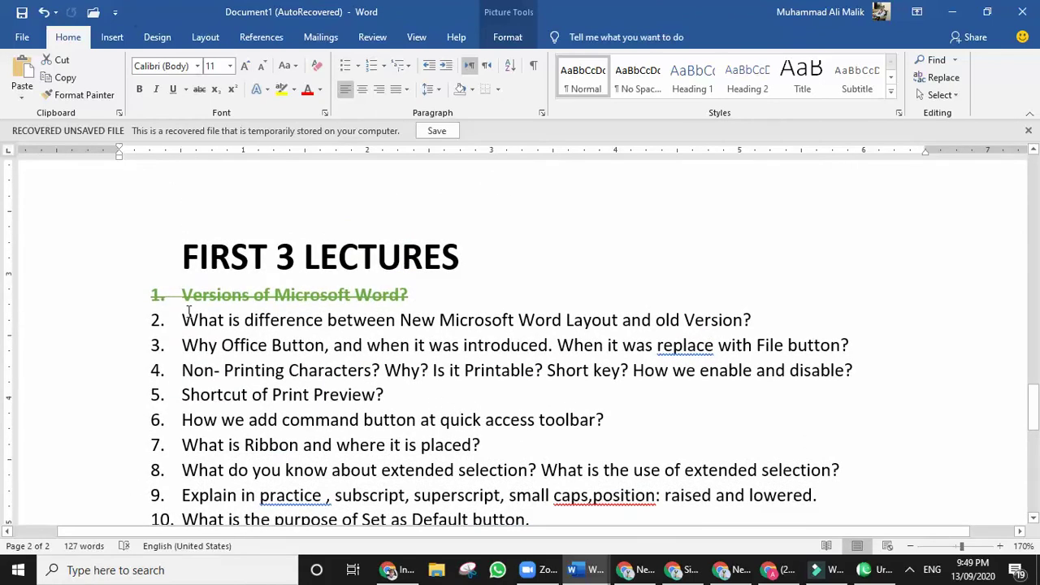
left_click(250, 305)
key("shift+End")
left_click_drag(188, 321, 325, 321)
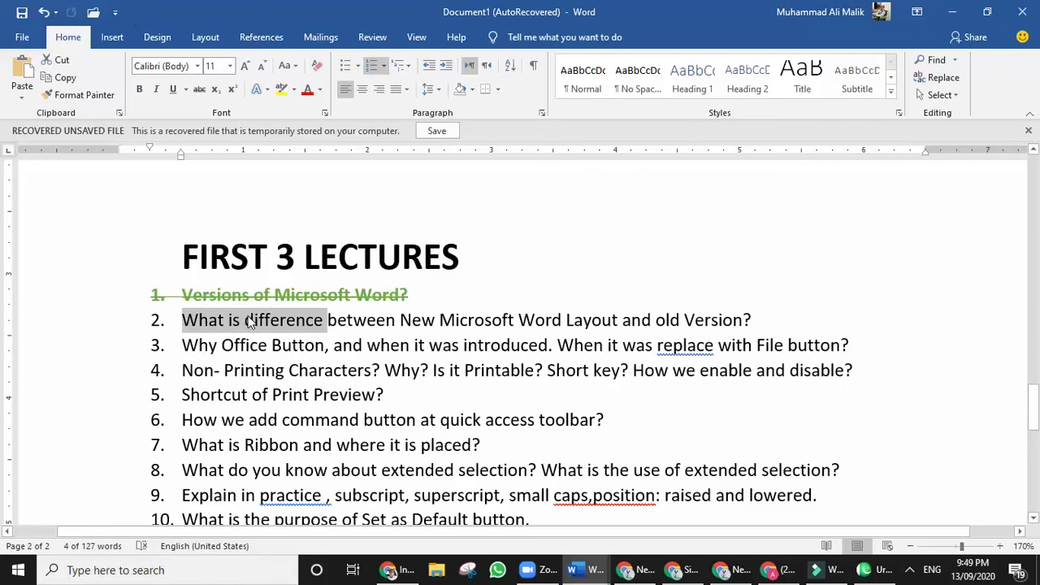
scroll(243, 333, "down", 7)
scroll(203, 293, "up", 2)
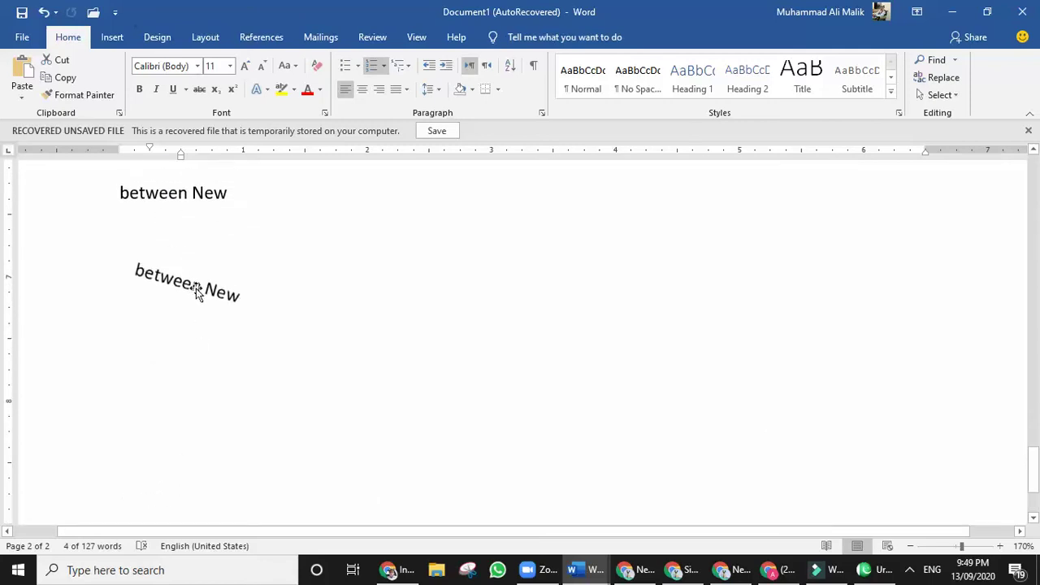
Shrink the slanted 'between New' picture slightly from its bottom-right corner, then reselect it.
left_click(197, 293)
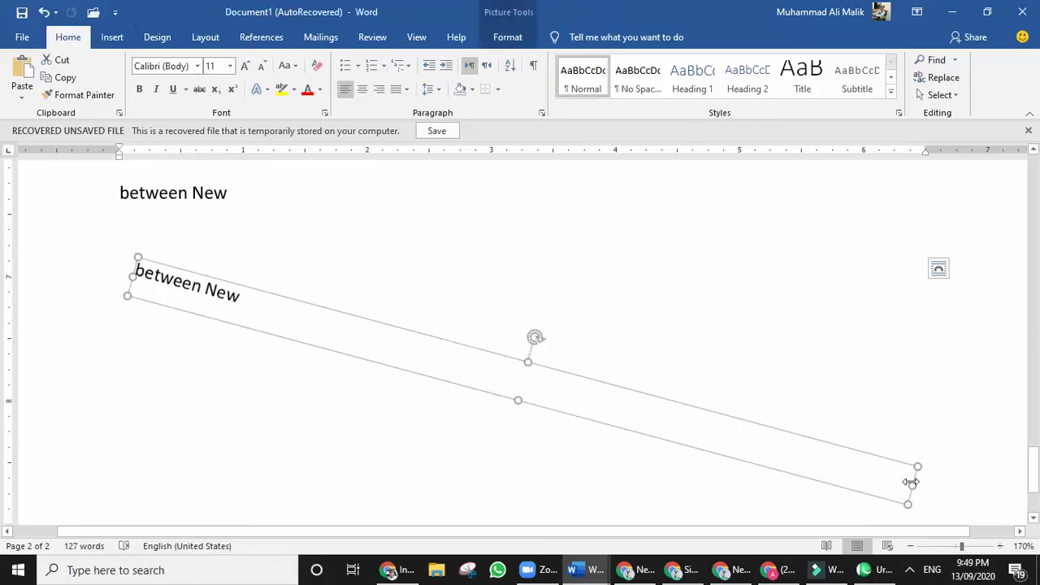
left_click_drag(906, 504, 815, 444)
left_click(251, 397)
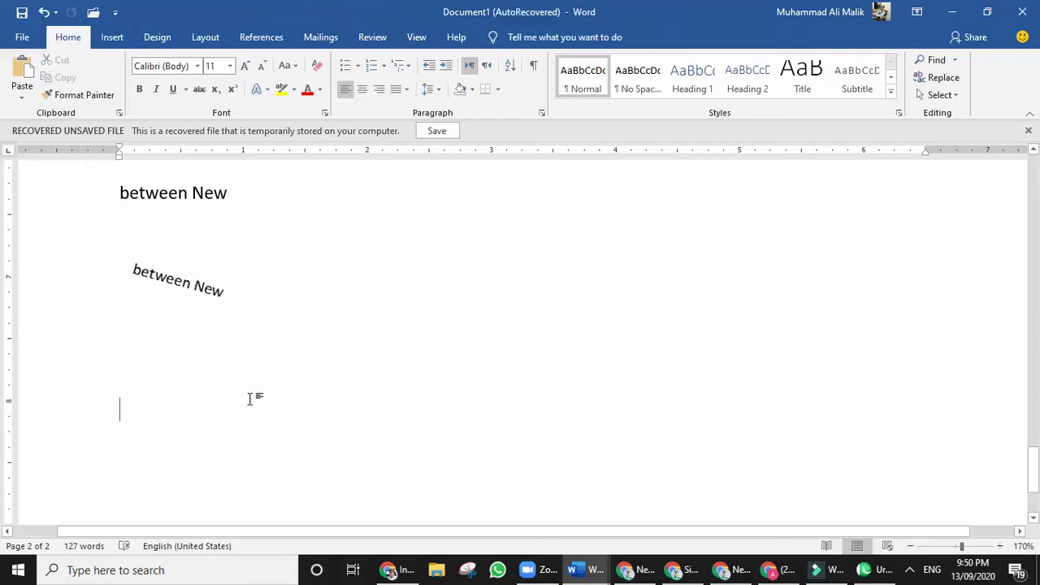
left_click(208, 295)
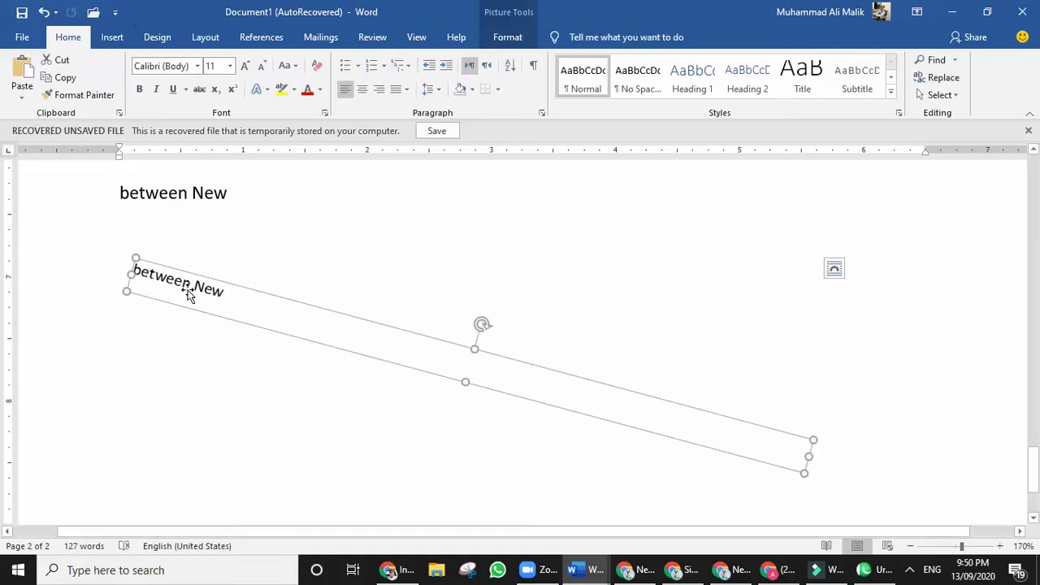
Give the picture a white Simple Frame and rotate it, then undo the picture changes.
left_click(516, 39)
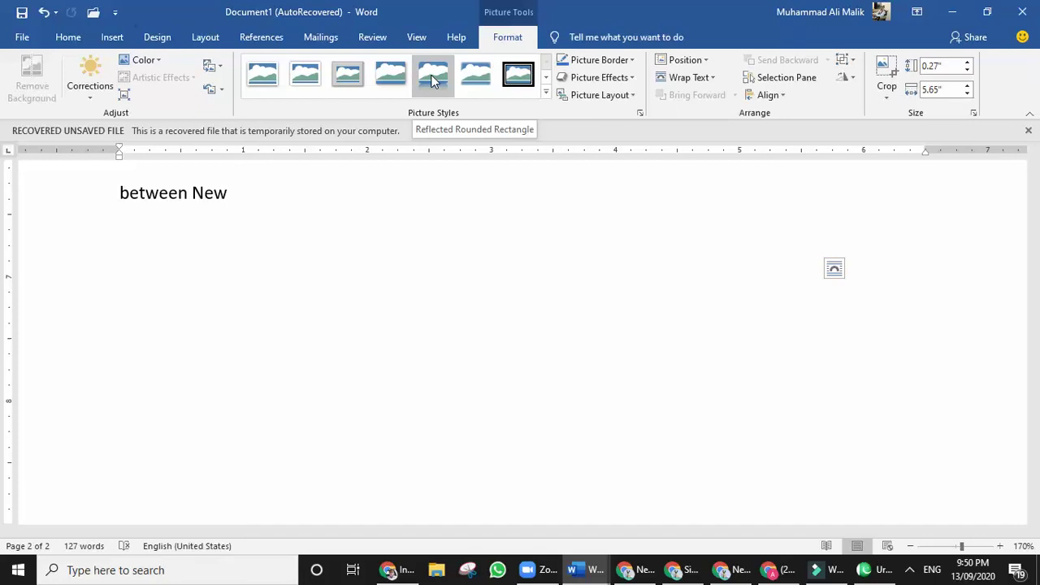
left_click(264, 92)
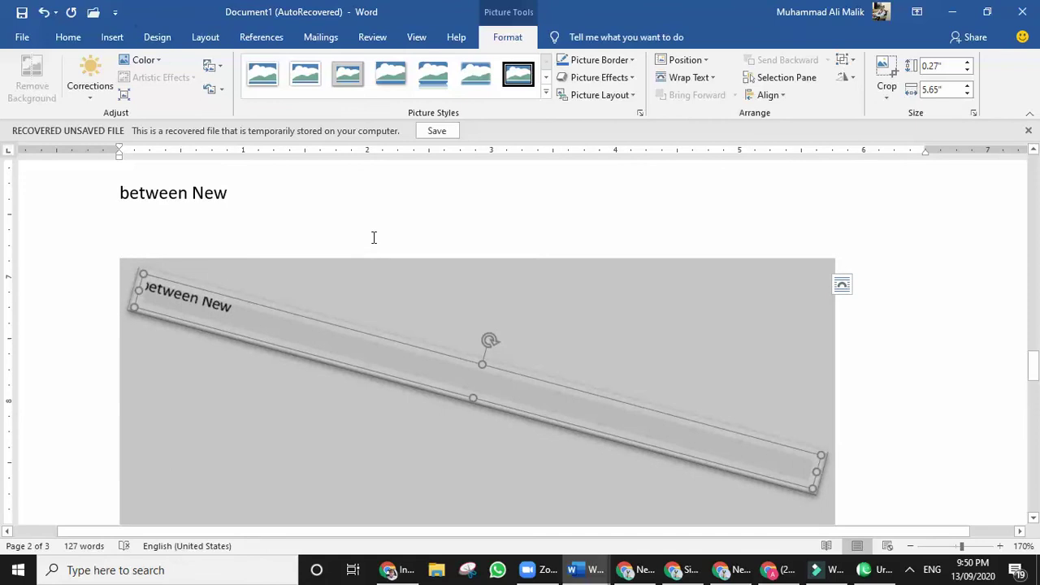
left_click(373, 237)
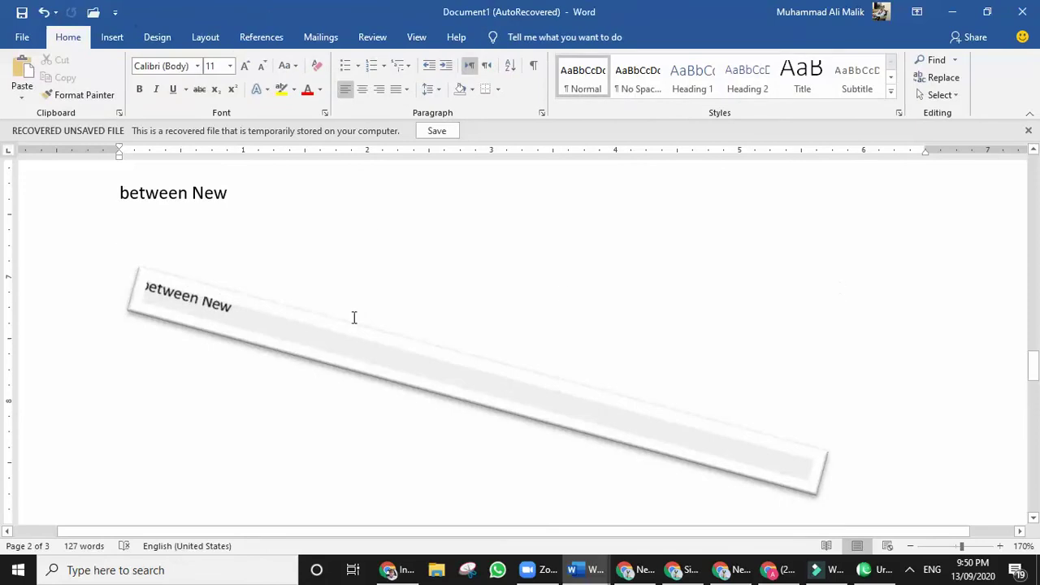
left_click(257, 336)
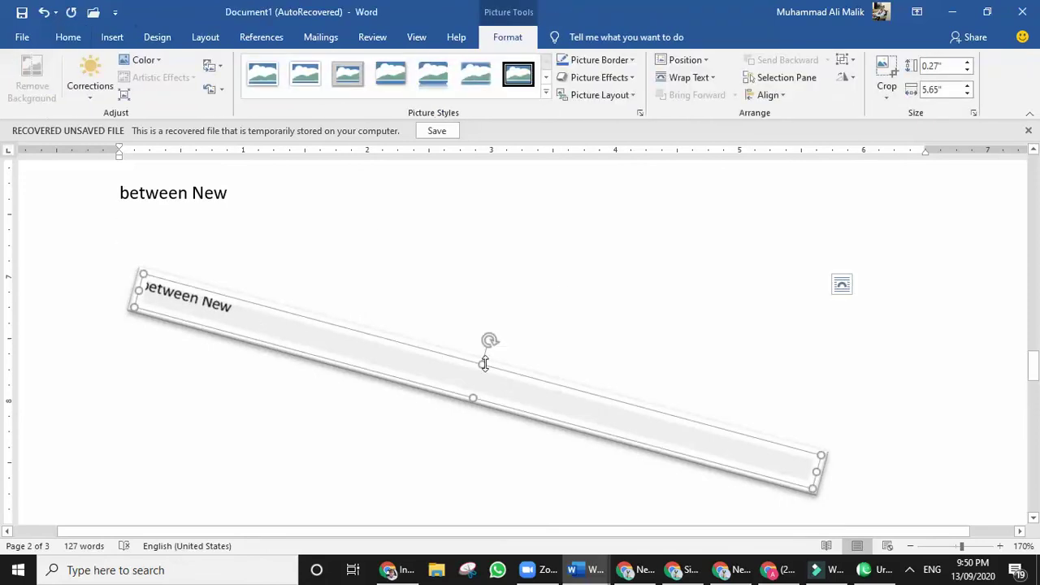
left_click_drag(491, 343, 528, 312)
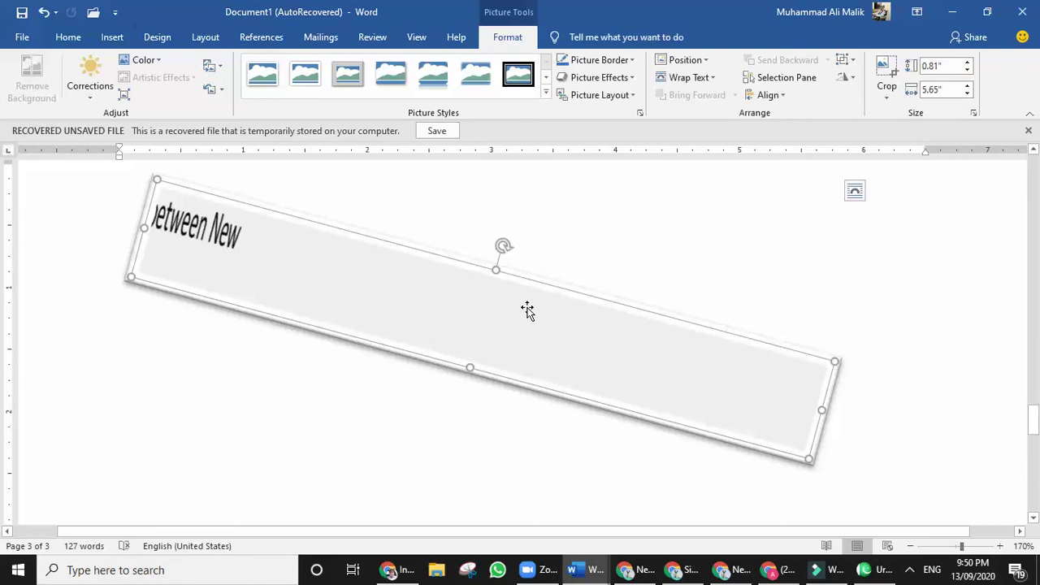
key("ctrl+z")
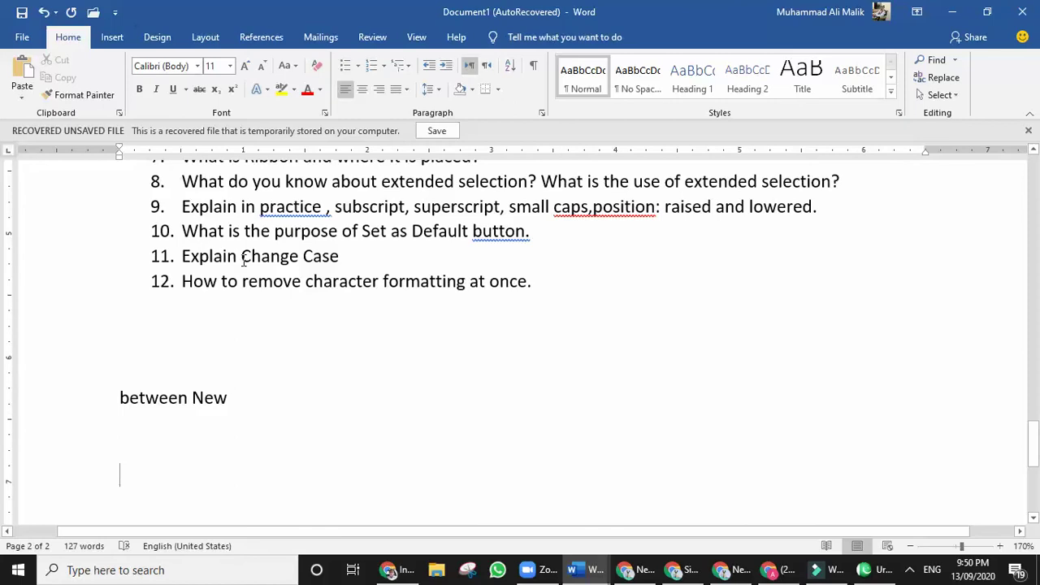
Cut 'Change Case' from item 11, paste it below the list, and paste it back after 'Explain'.
left_click_drag(242, 256, 341, 261)
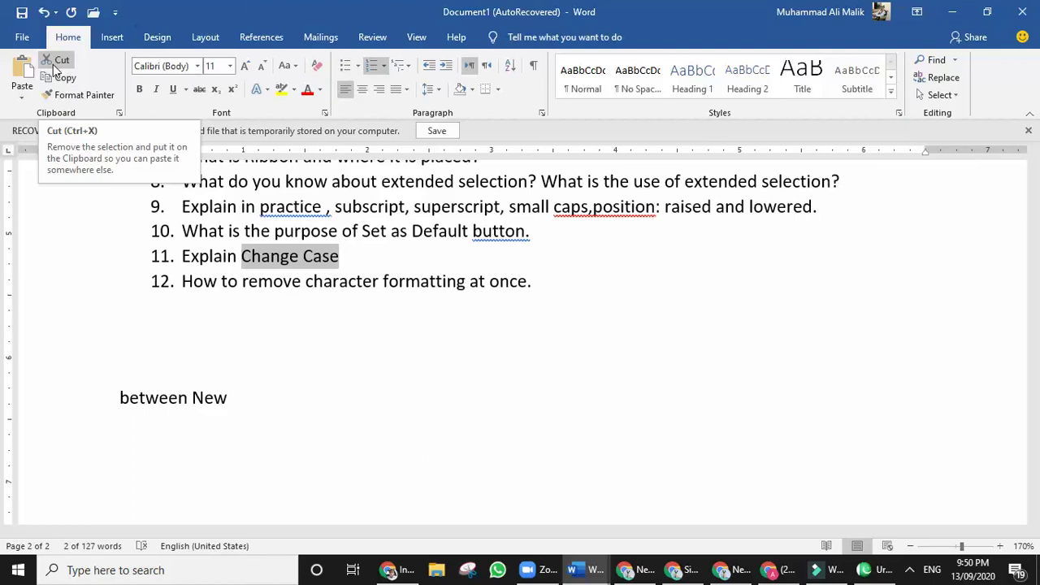
left_click(51, 67)
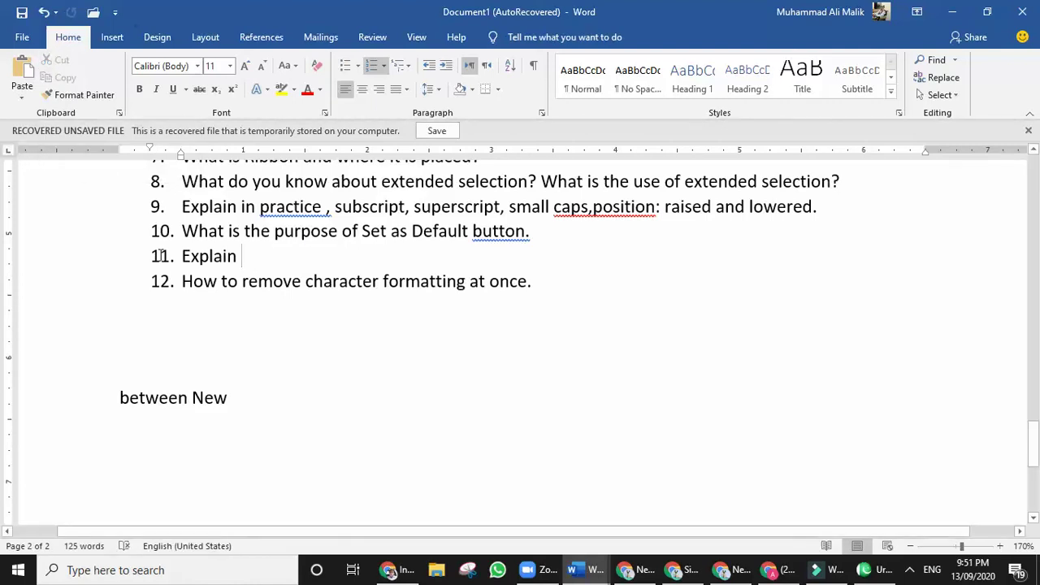
left_click(220, 331)
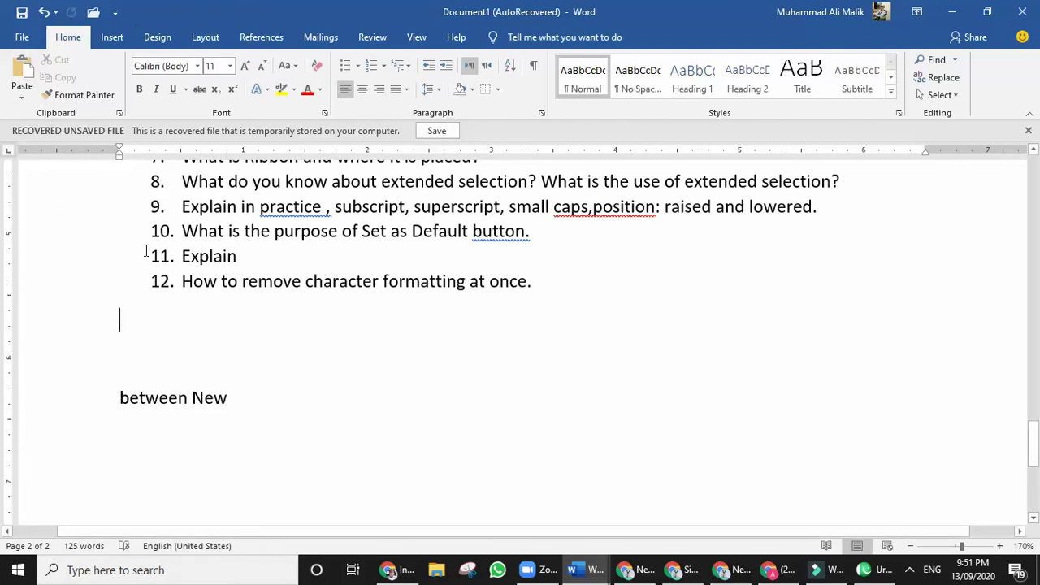
key("ctrl+v")
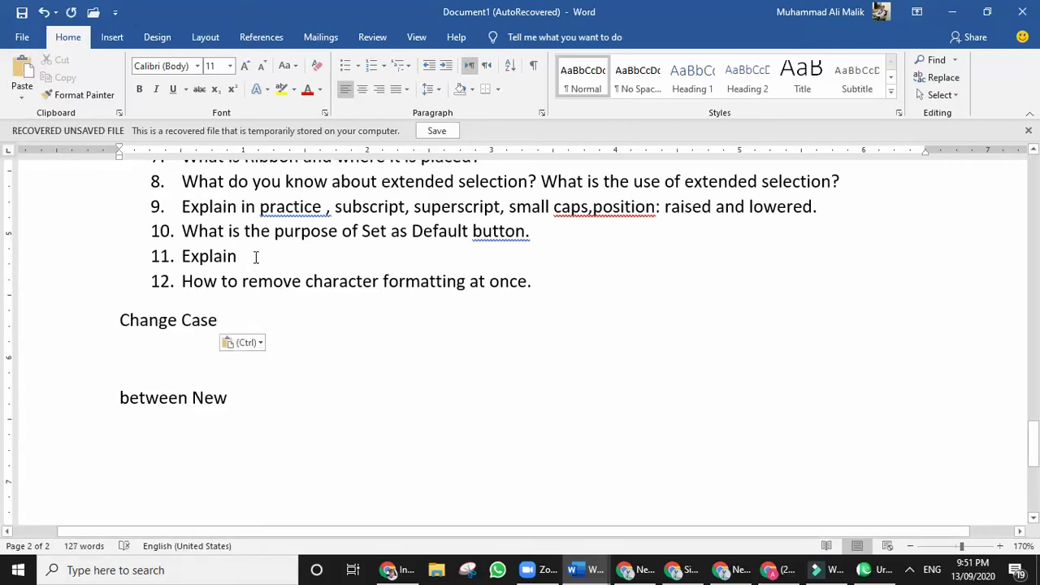
left_click(260, 256)
key("ctrl+v")
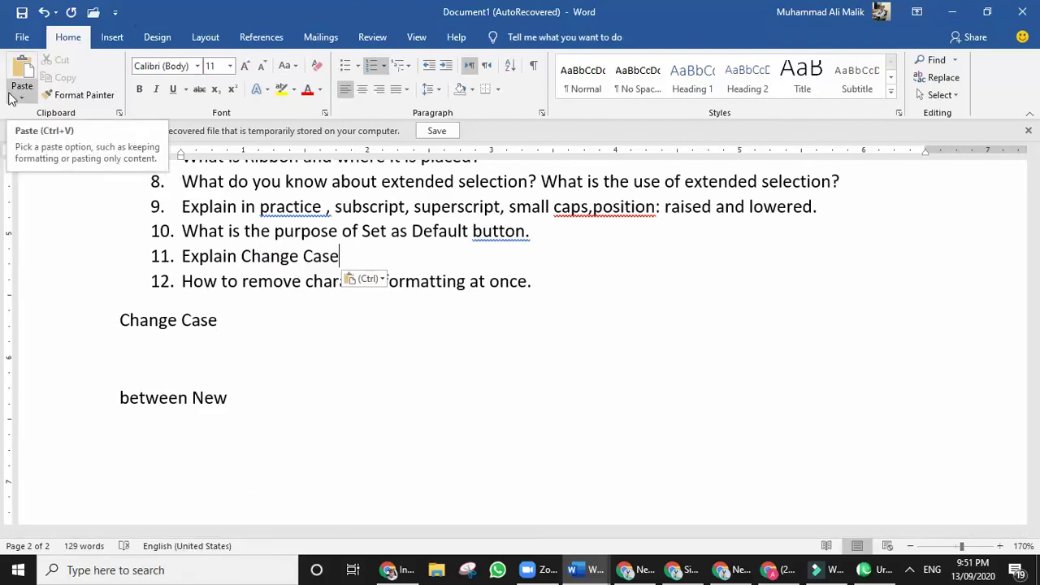
scroll(196, 234, "up", 1)
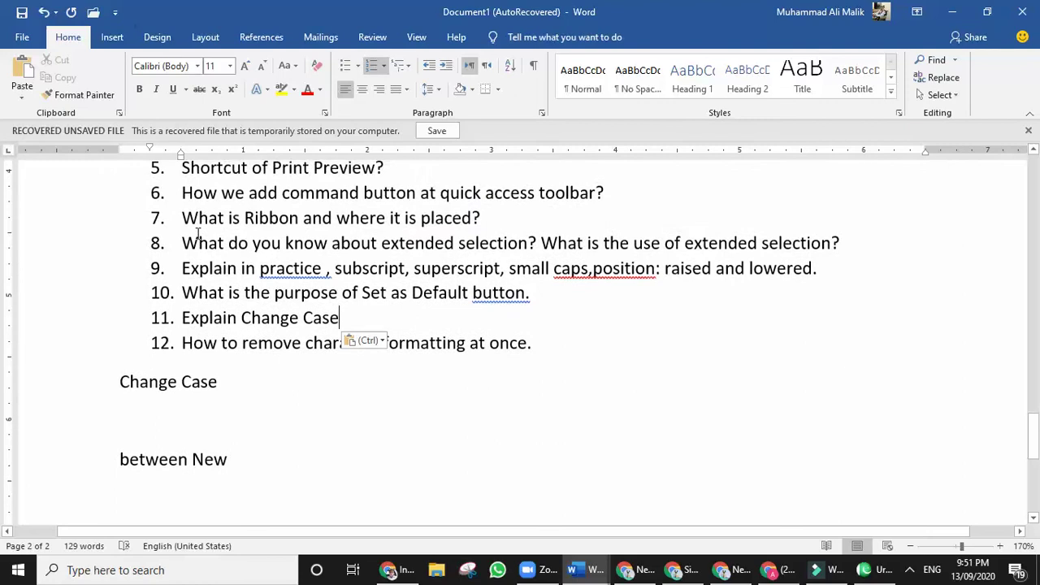
Copy item 1's formatting with Format Painter, then undo its stray application to item 2.
scroll(198, 234, "up", 3)
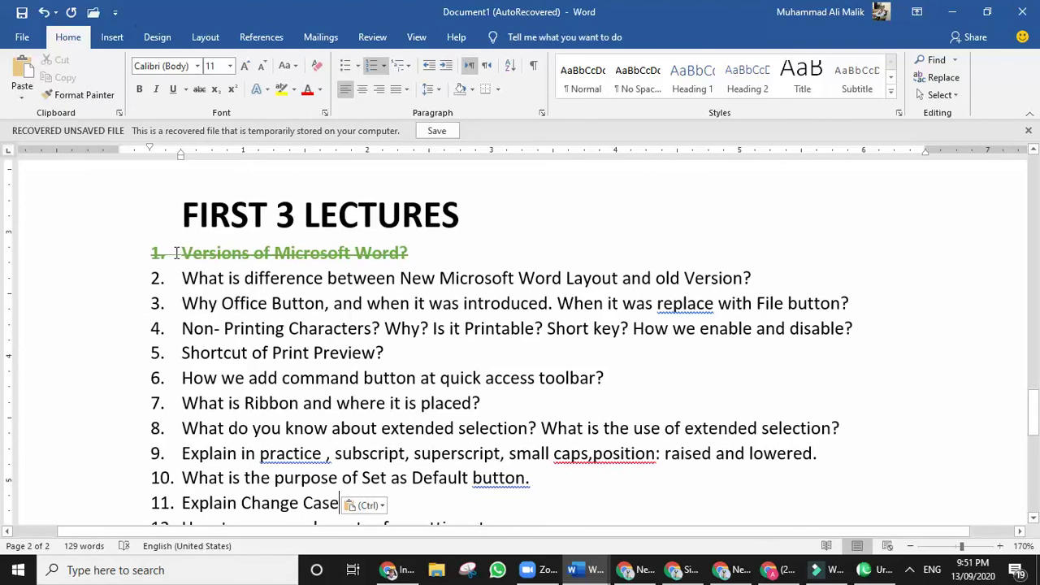
left_click_drag(176, 253, 431, 258)
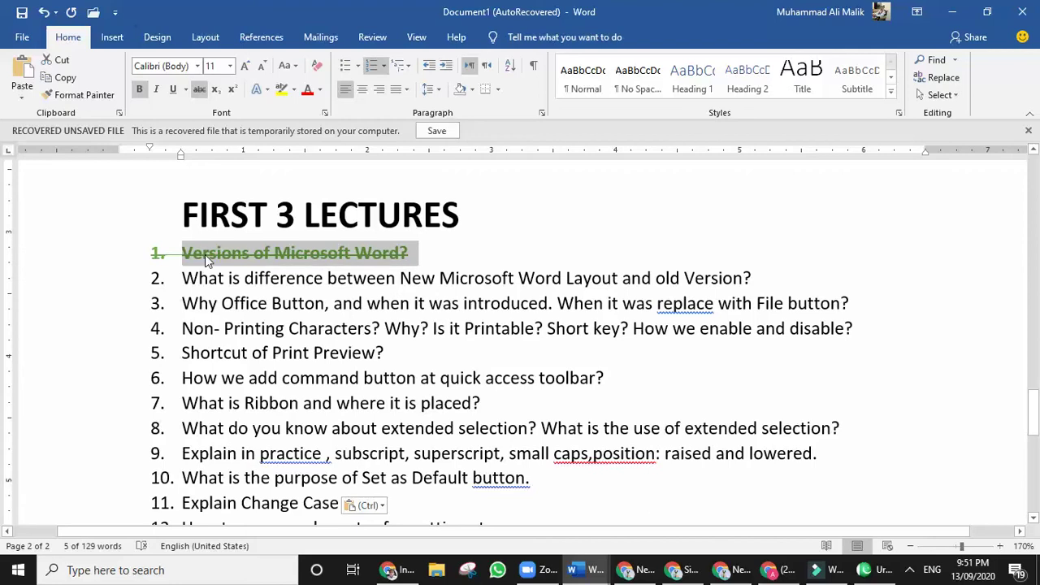
left_click(75, 95)
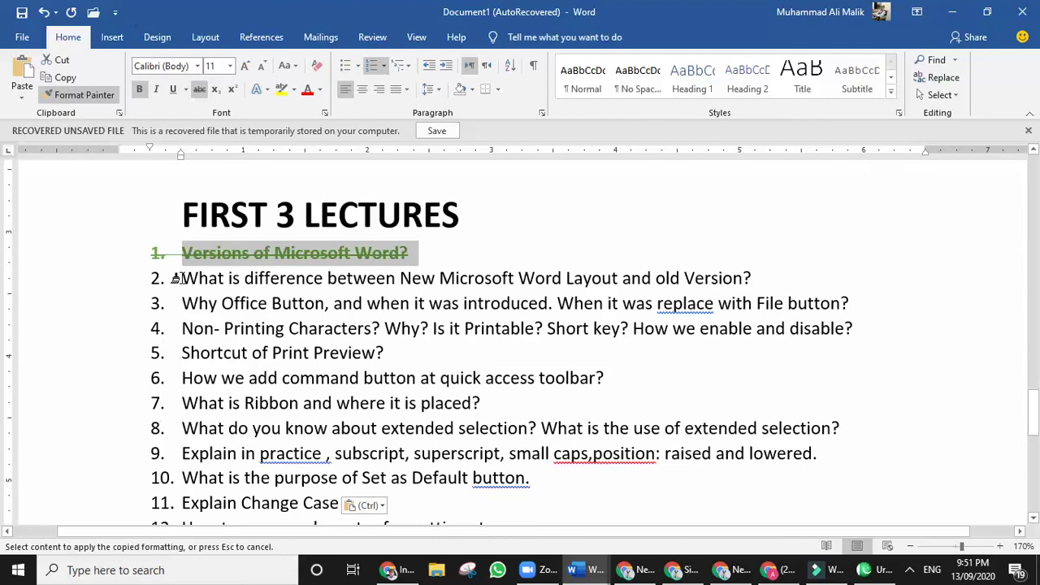
left_click_drag(175, 278, 304, 286)
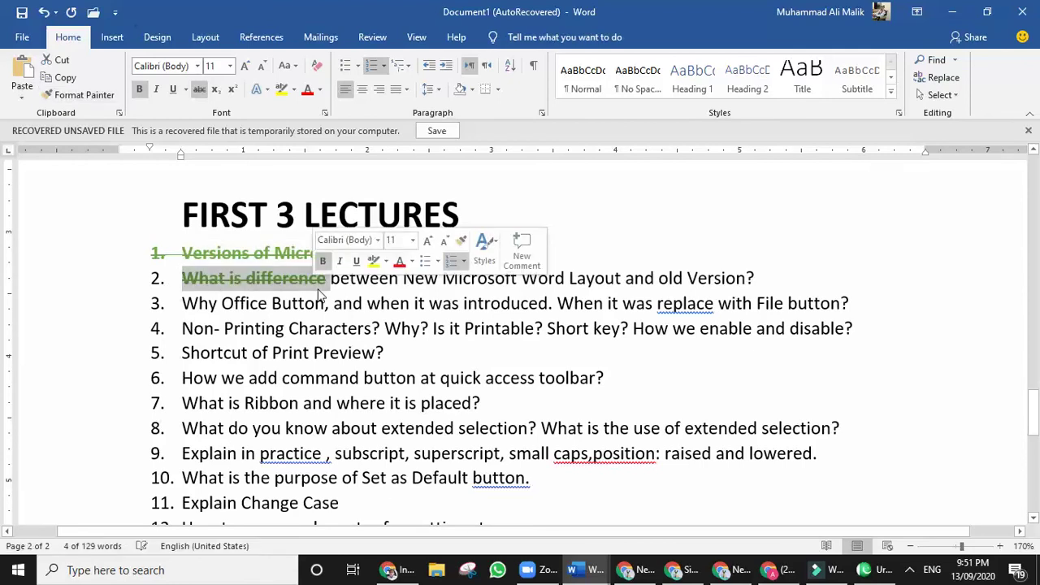
left_click(567, 234)
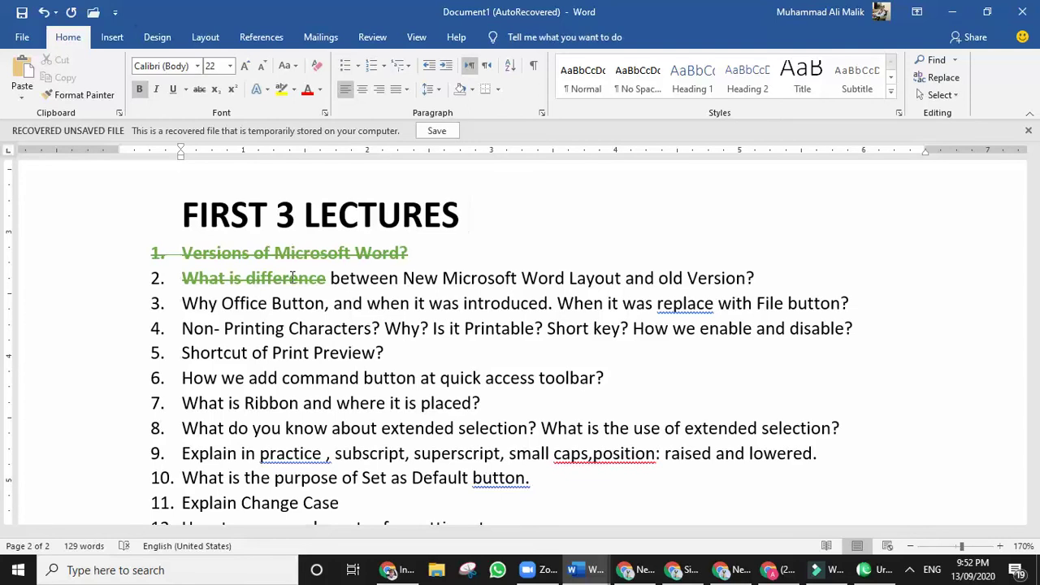
key("ctrl+z")
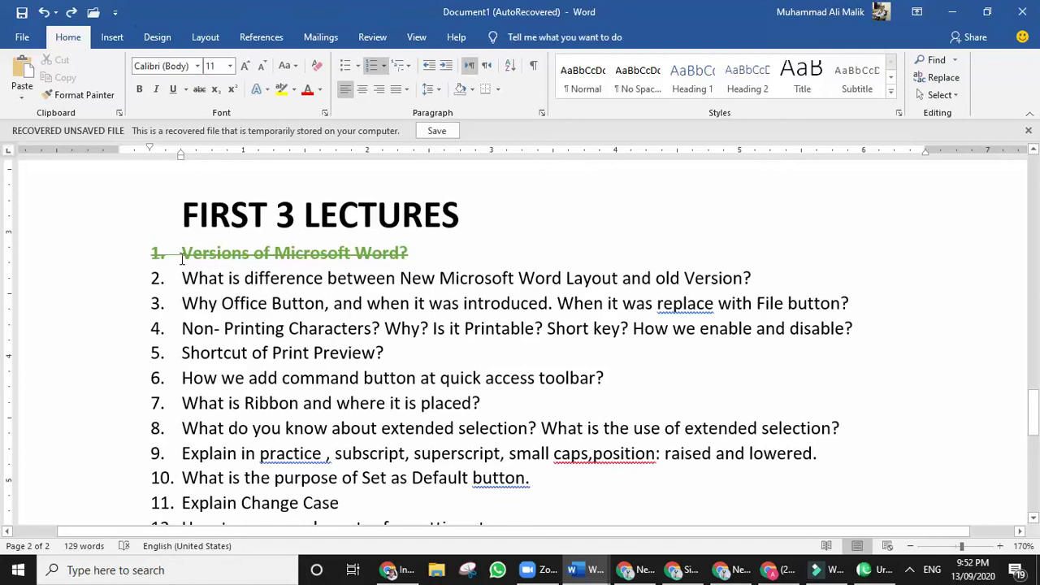
Apply item 1's bold green strikethrough formatting to item 5 'Shortcut of Print Preview?'.
left_click_drag(181, 253, 415, 257)
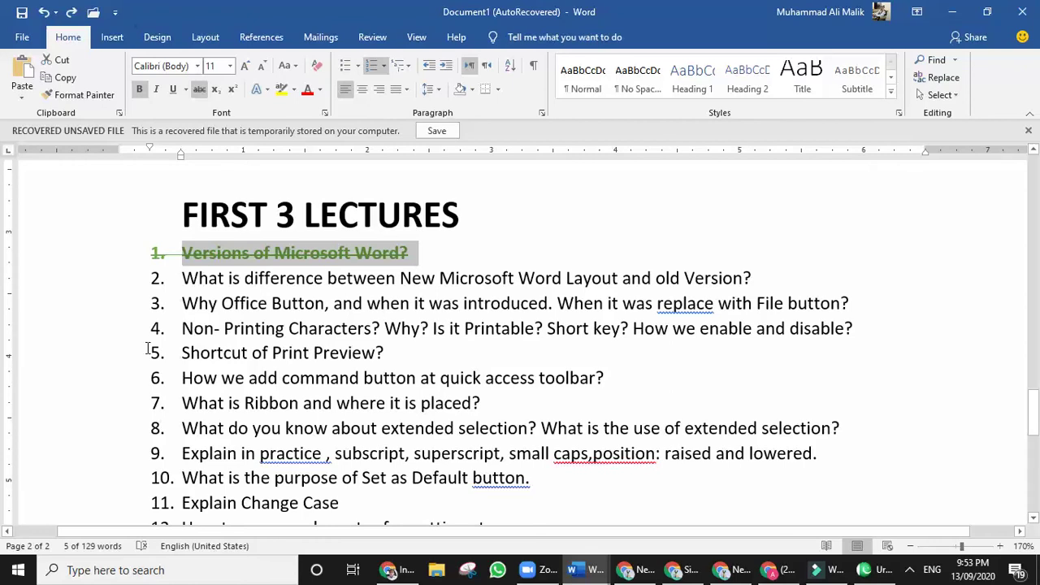
left_click_drag(182, 353, 396, 353)
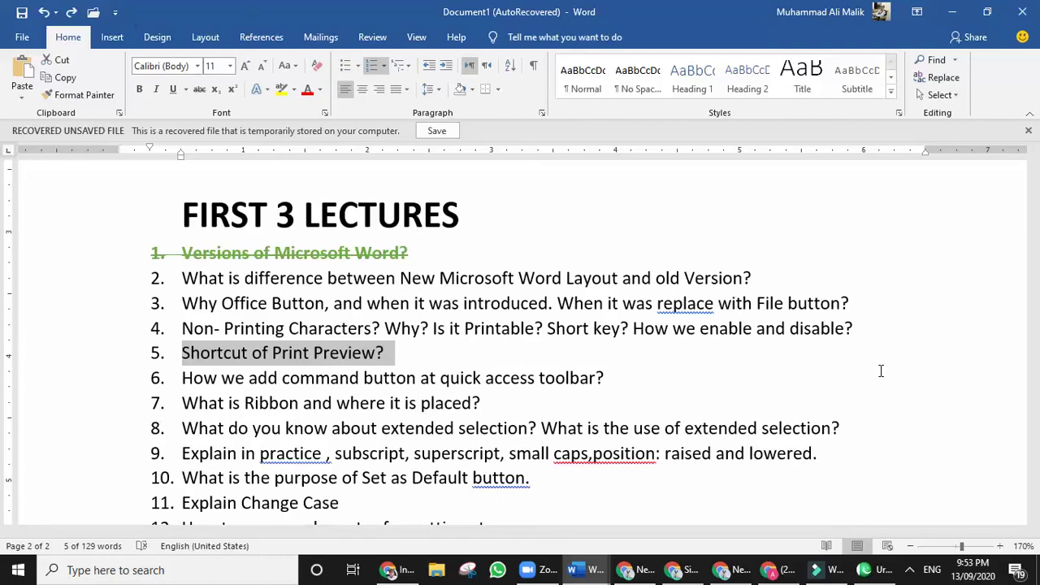
key("ctrl+shift+v")
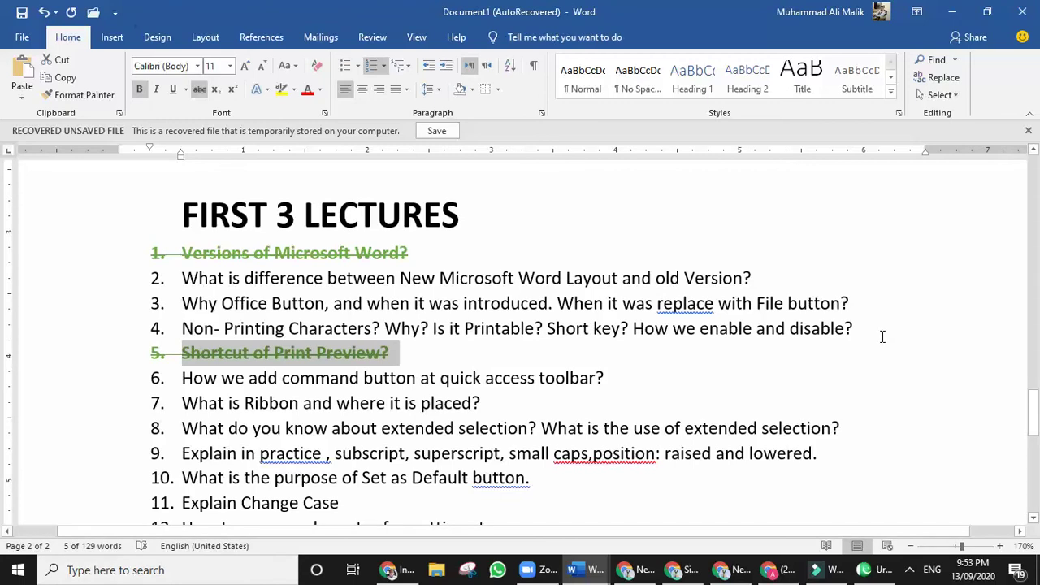
left_click(910, 571)
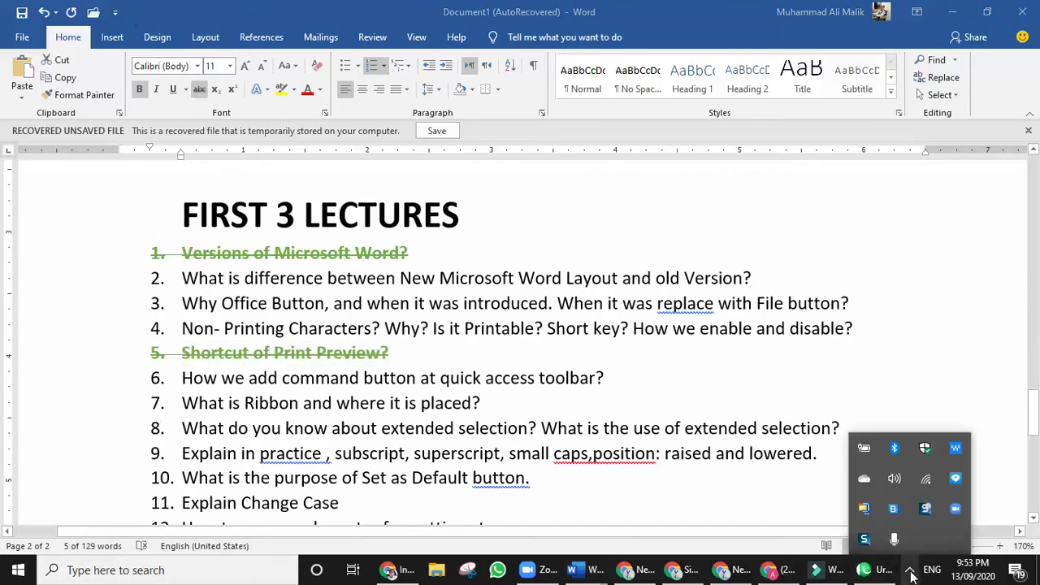
left_click(910, 571)
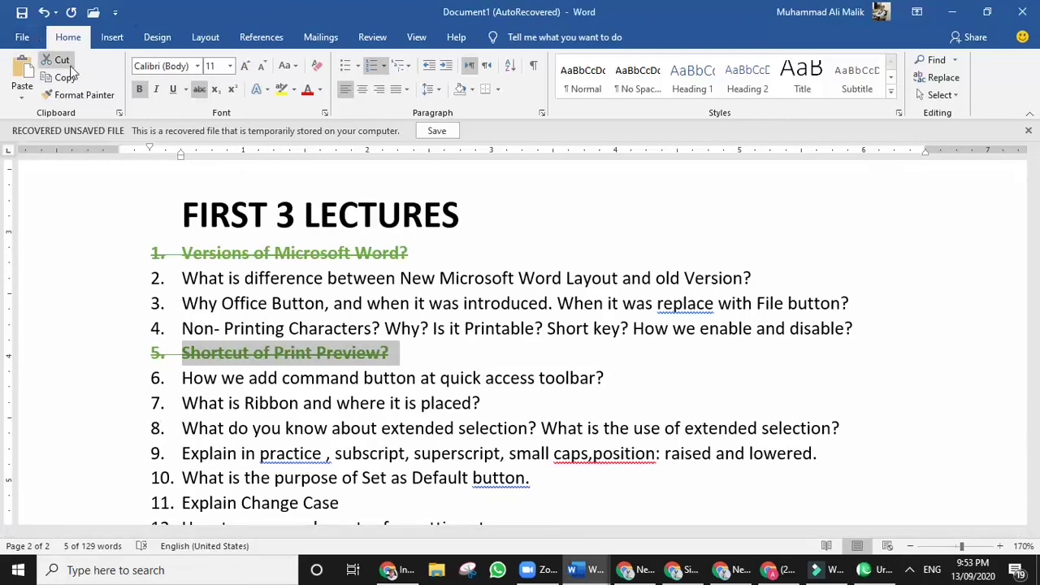
left_click(92, 95)
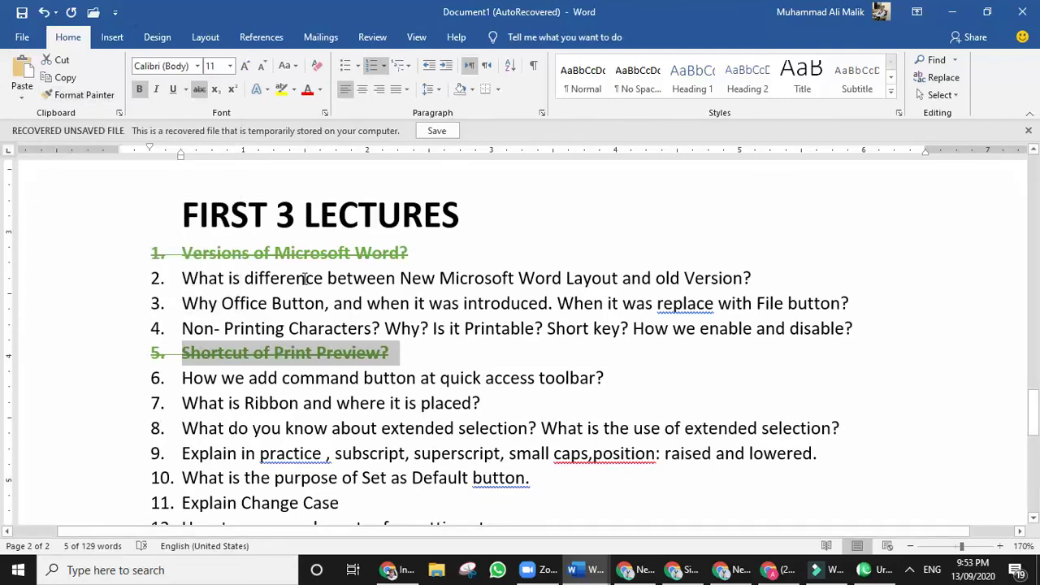
Place the cursor beside the Urdu title picture and switch the keyboard to Urdu (Pakistan).
scroll(432, 327, "up", 12)
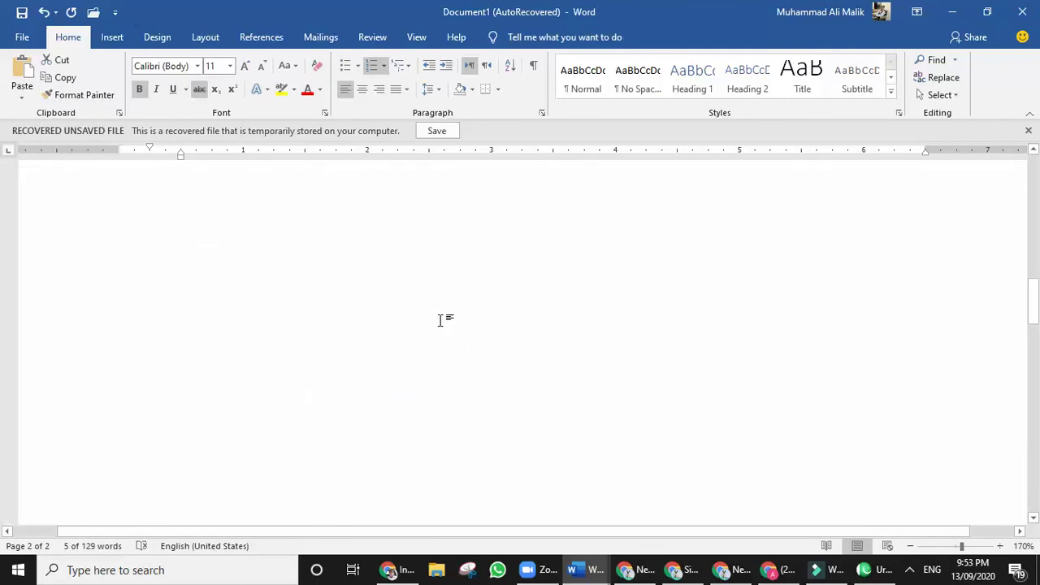
scroll(444, 324, "up", 4)
scroll(448, 320, "down", 12)
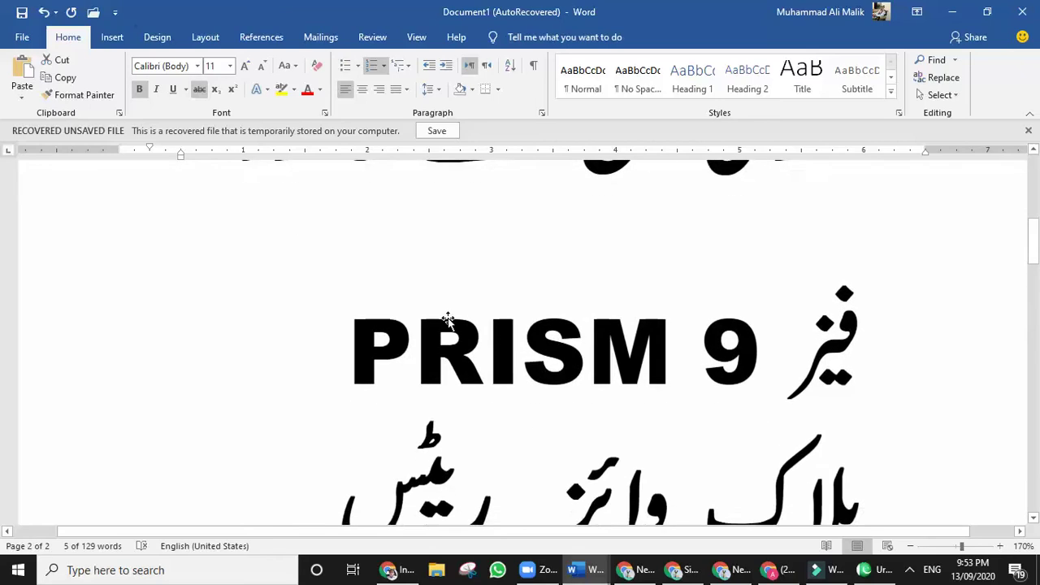
scroll(449, 319, "up", 3)
scroll(448, 320, "up", 3)
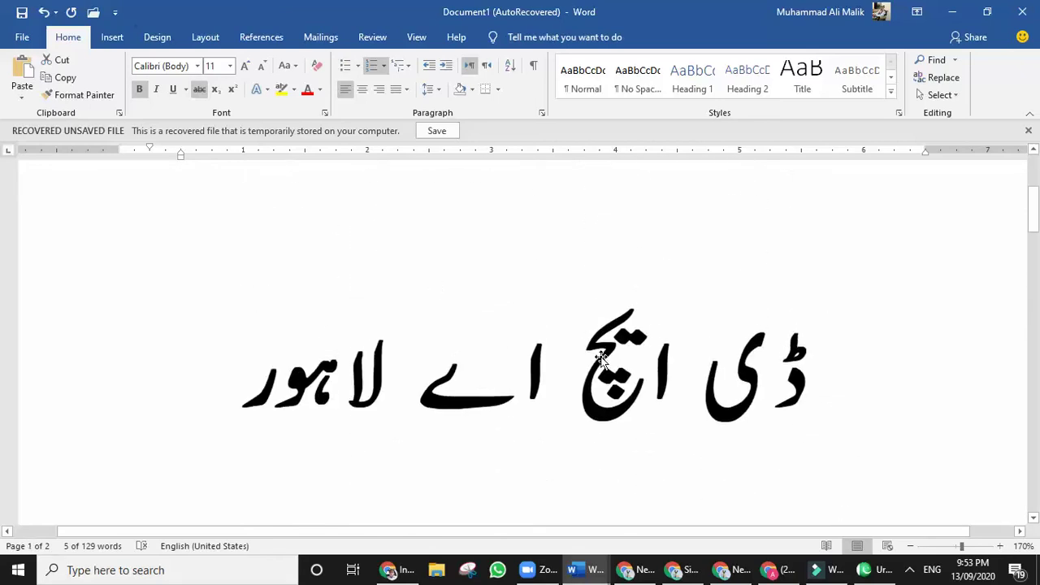
left_click(264, 405)
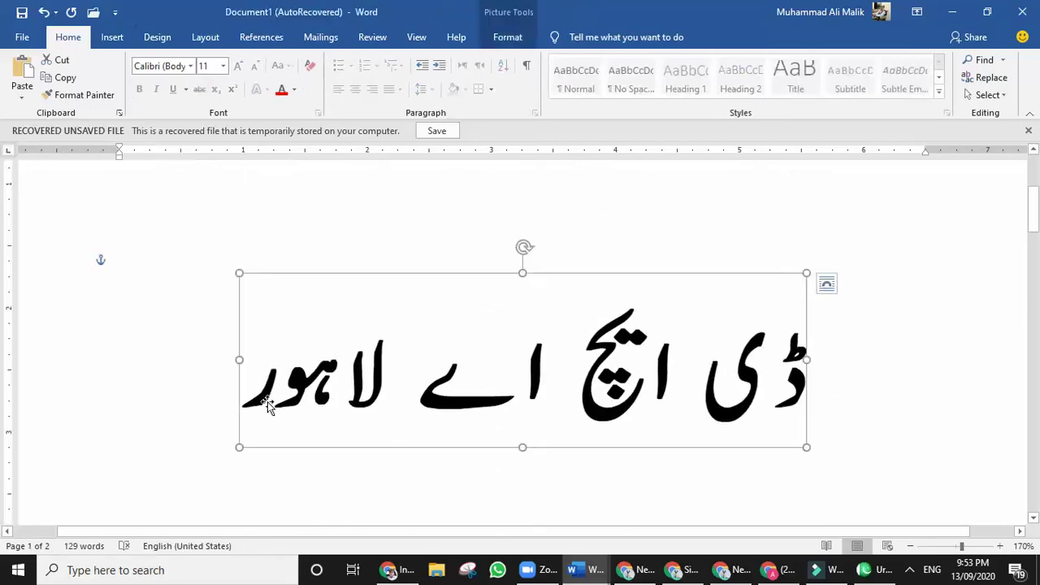
left_click(202, 432)
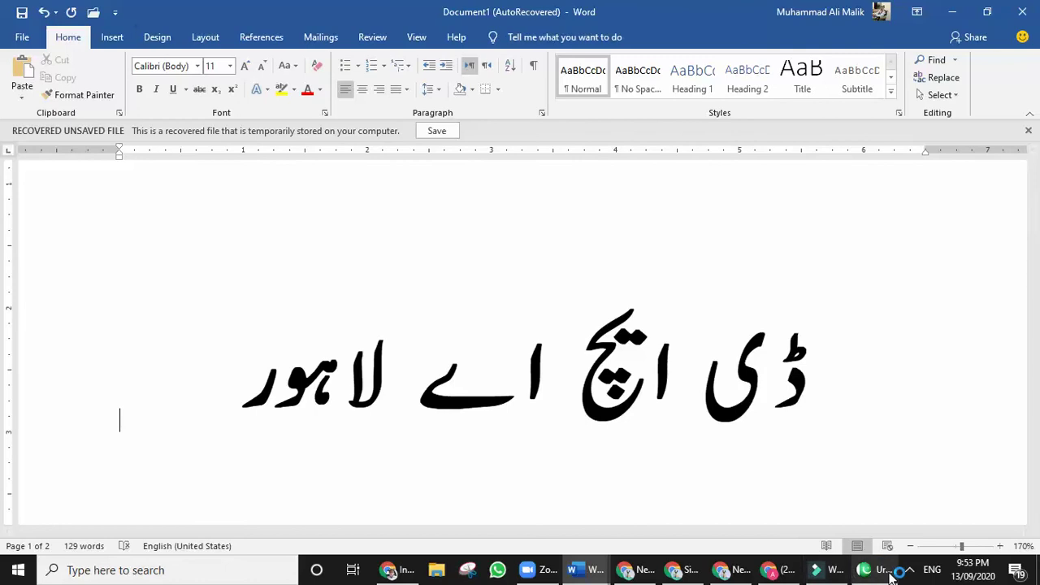
left_click(934, 575)
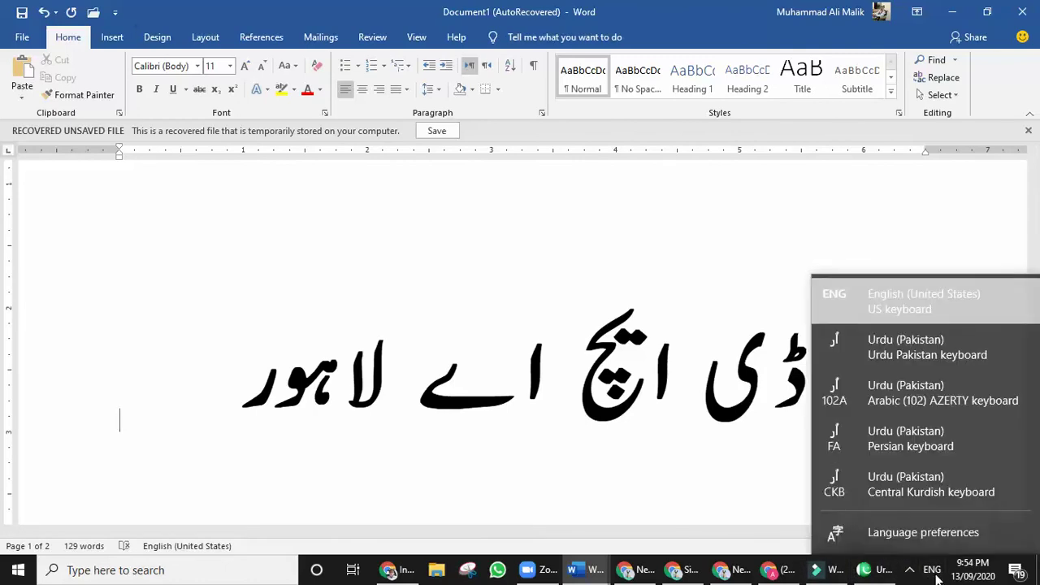
left_click(937, 352)
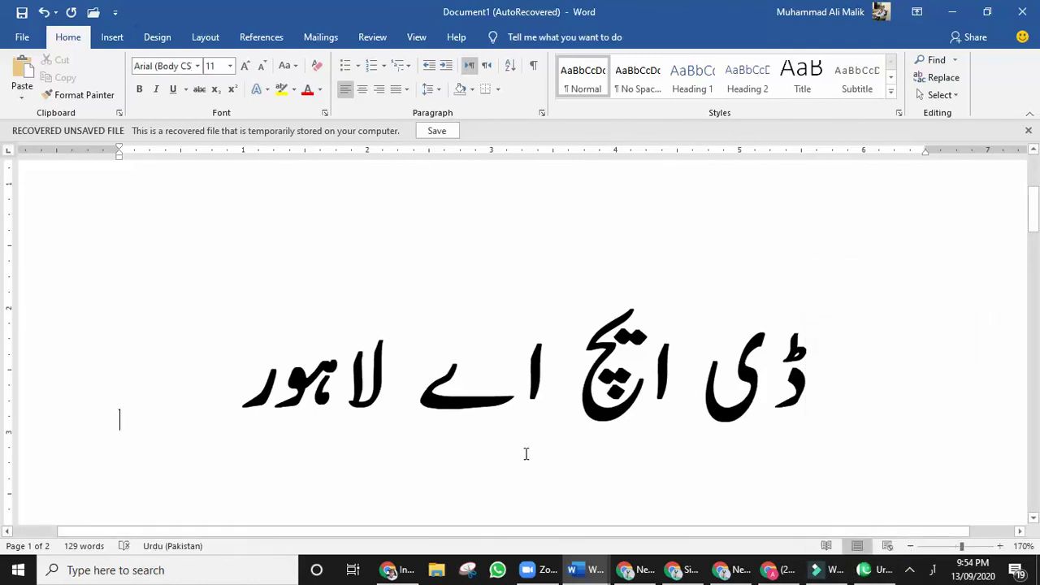
Type a person's name in Urdu on a new line below the picture and select it.
key("Return")
key("alt+shift")
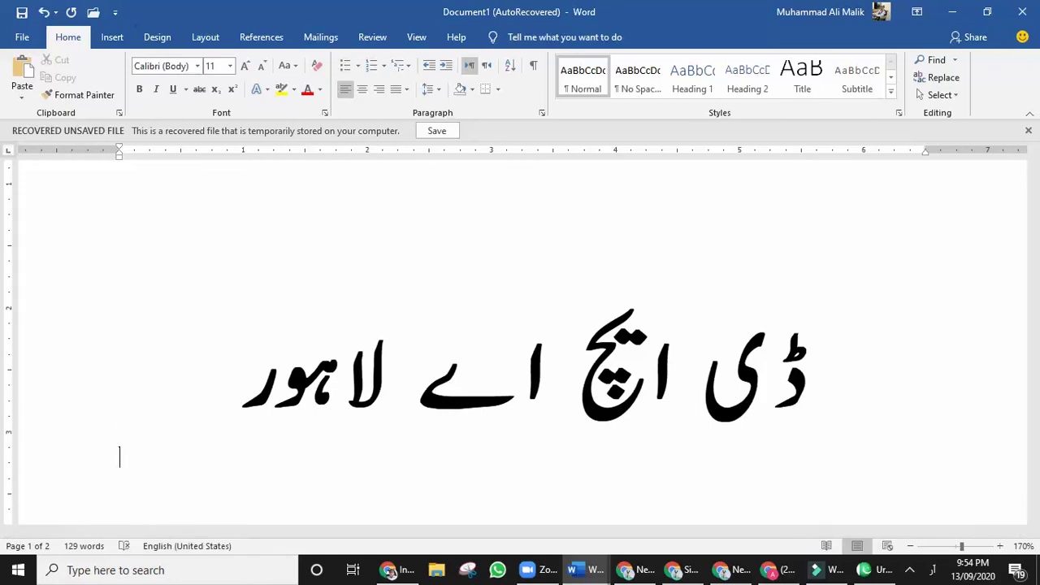
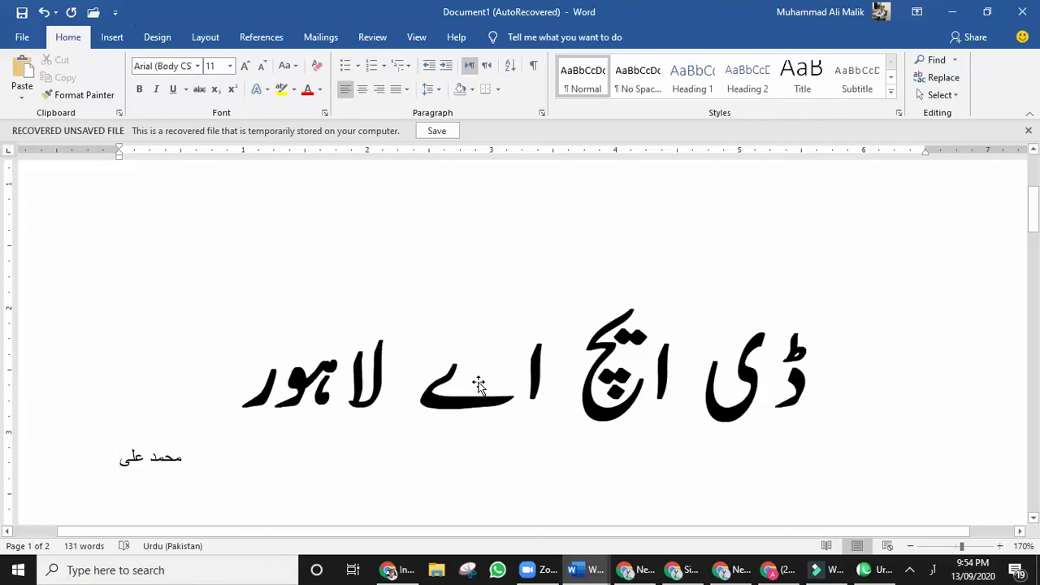
triple_click(151, 461)
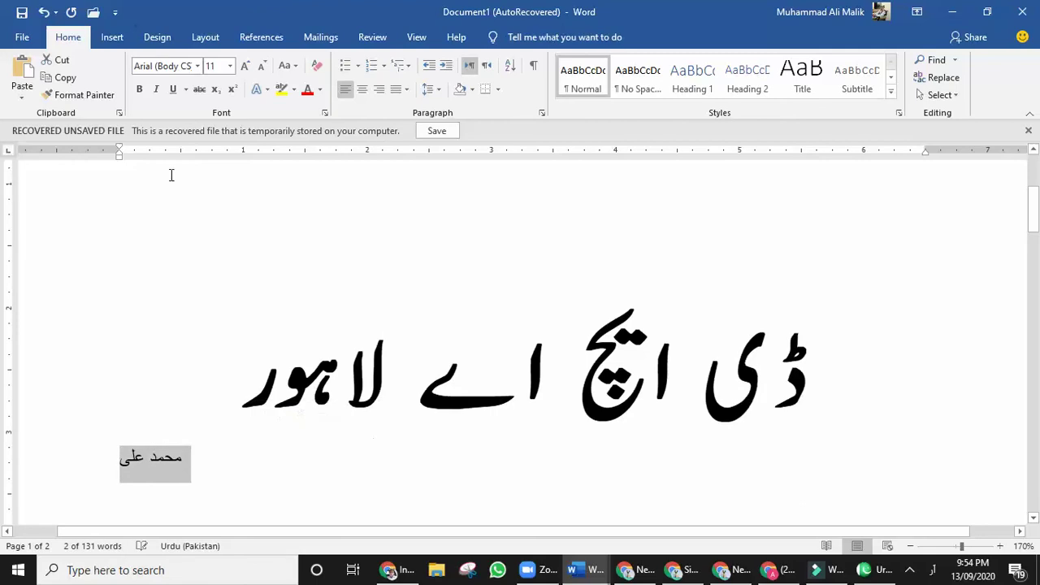
Delete the typed Urdu name below the heading, keeping only the 'ڈی ایچ اے لاہور' picture.
left_click(198, 67)
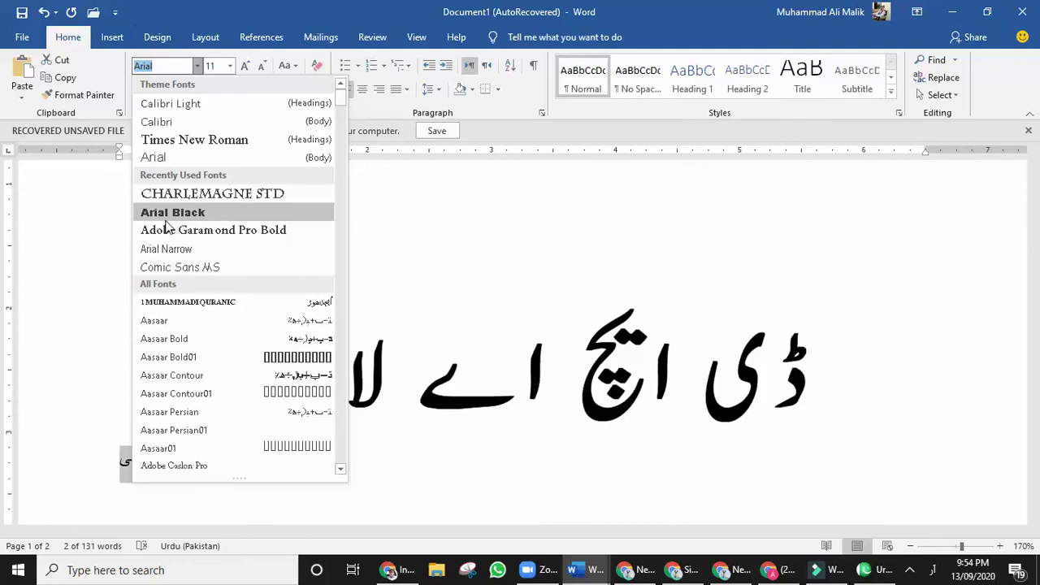
scroll(200, 292, "down", 6)
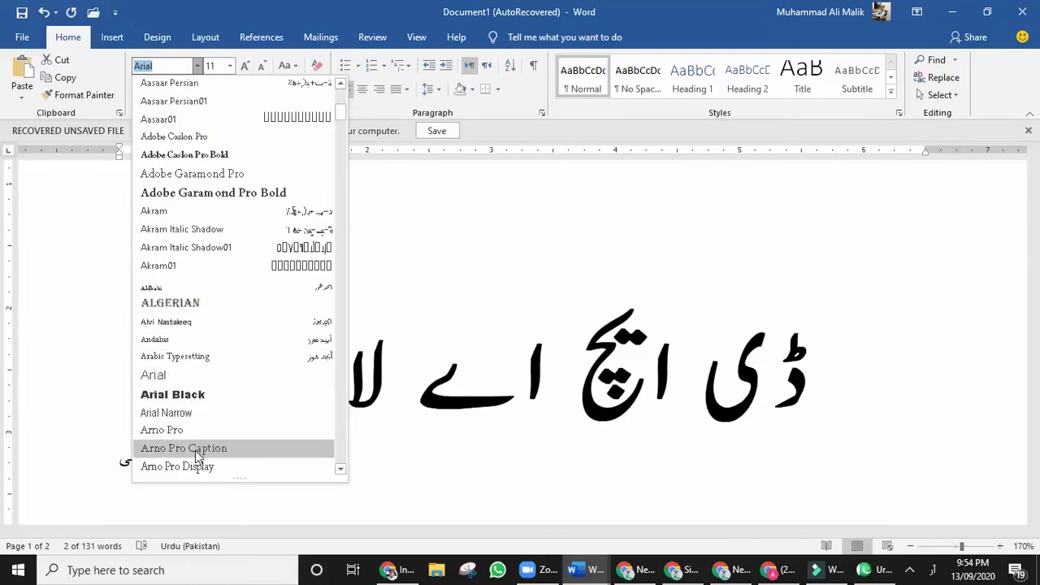
left_click(204, 302)
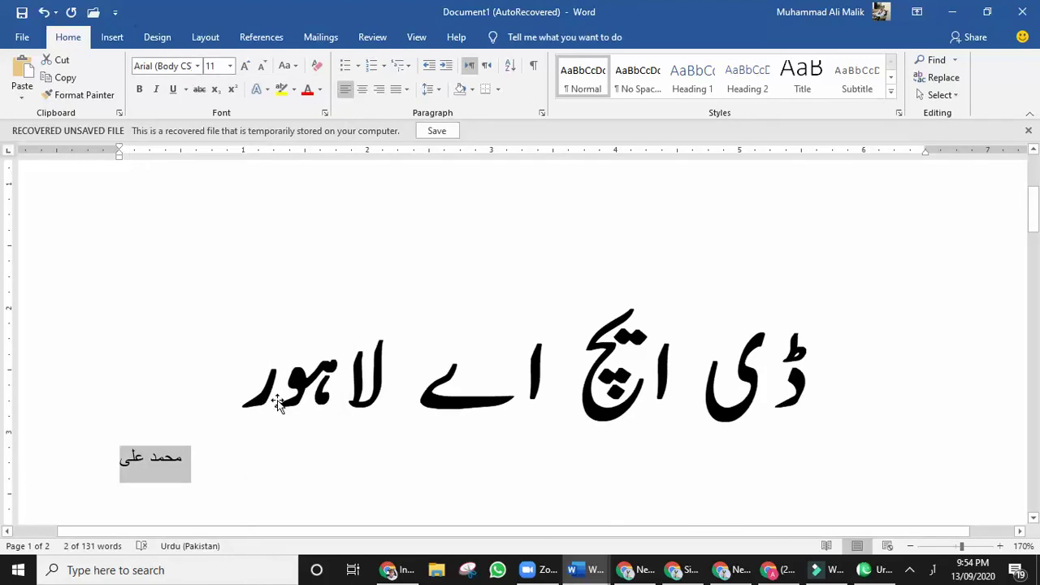
key("Delete")
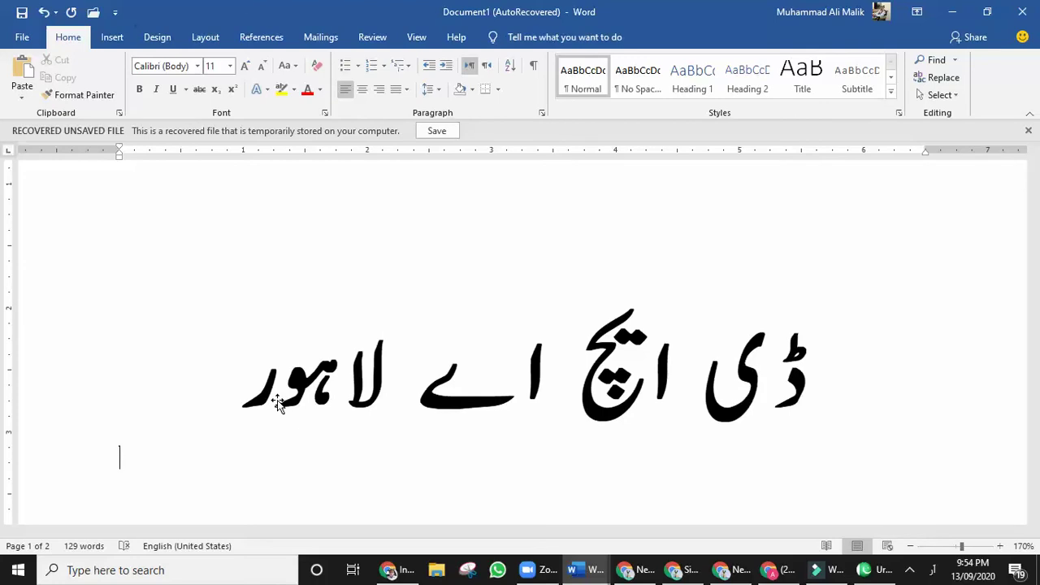
left_click(355, 401)
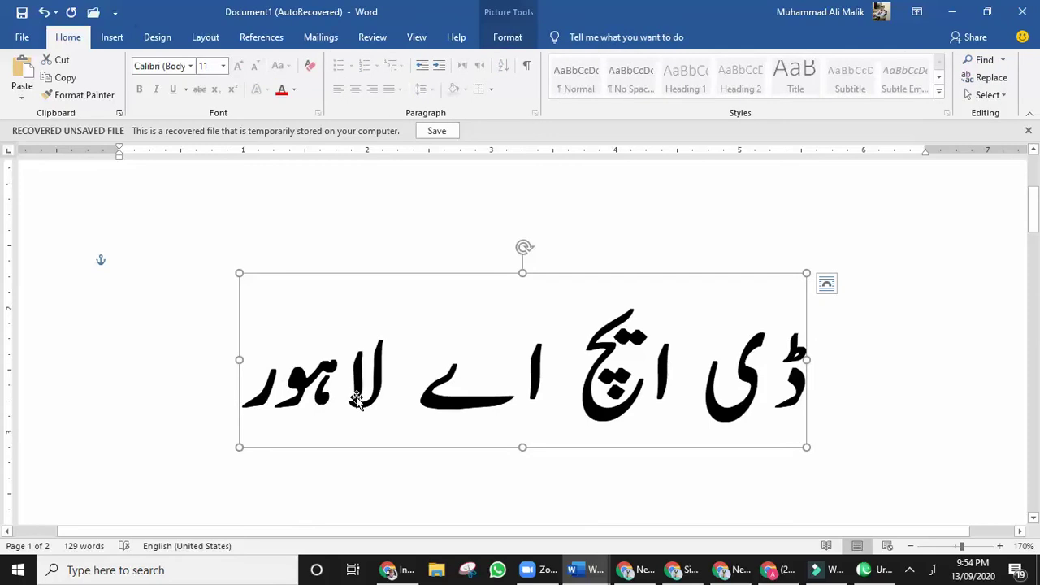
left_click(237, 236)
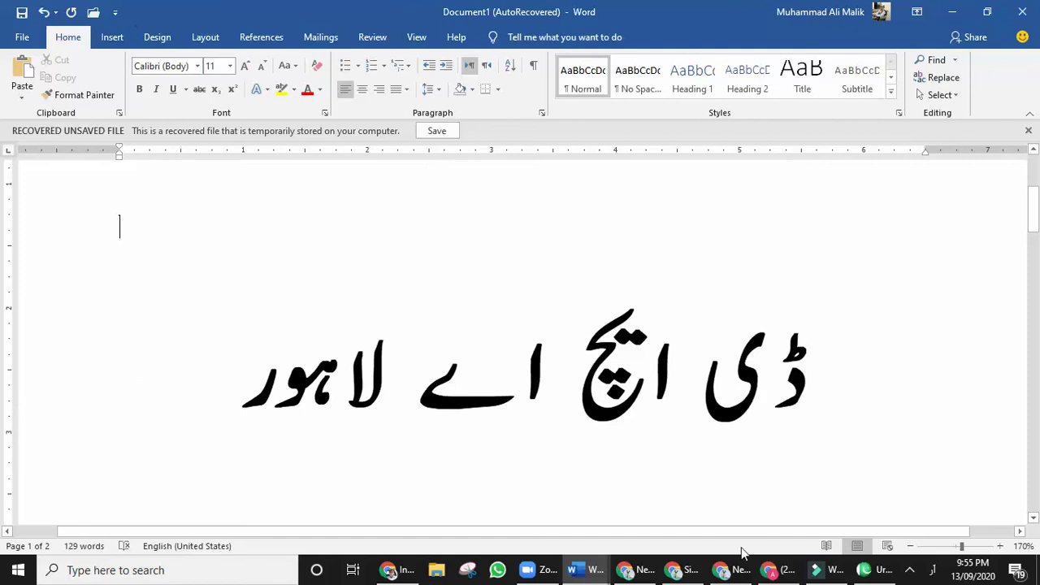
mouse_move(877, 572)
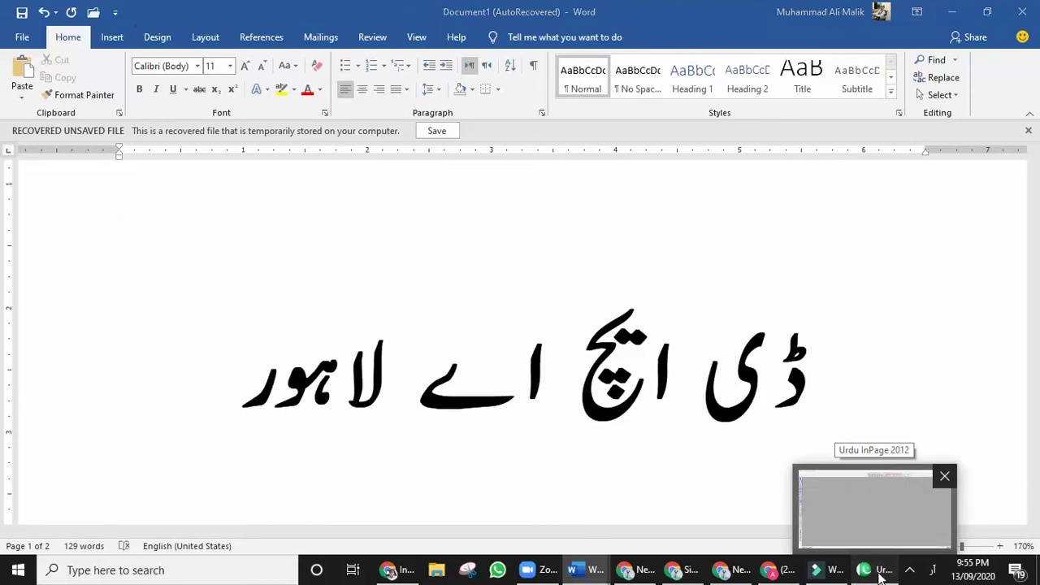
Switch from Word to the empty Urdu InPage 2012 window.
left_click(880, 573)
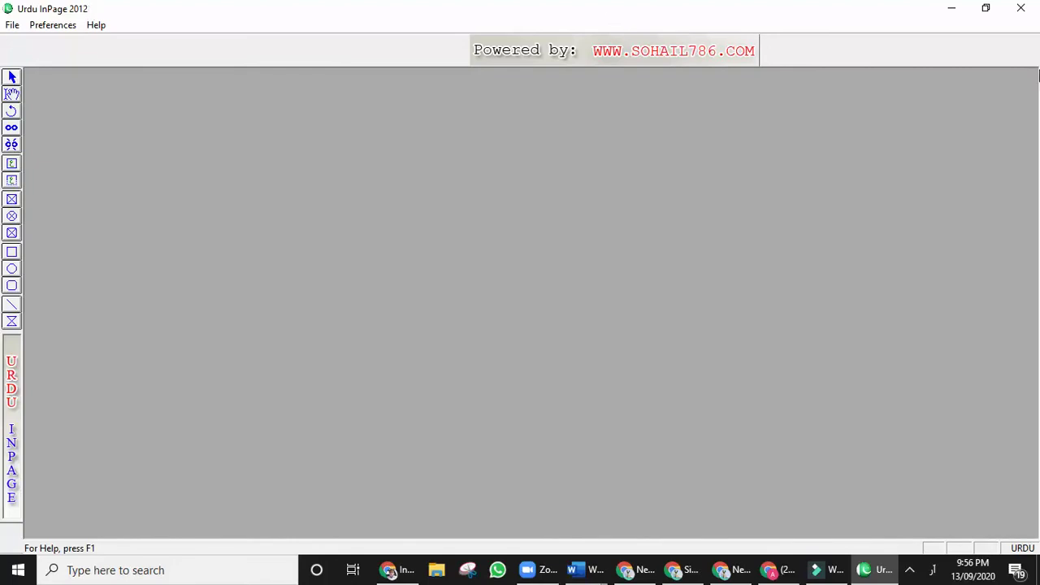
left_click(909, 571)
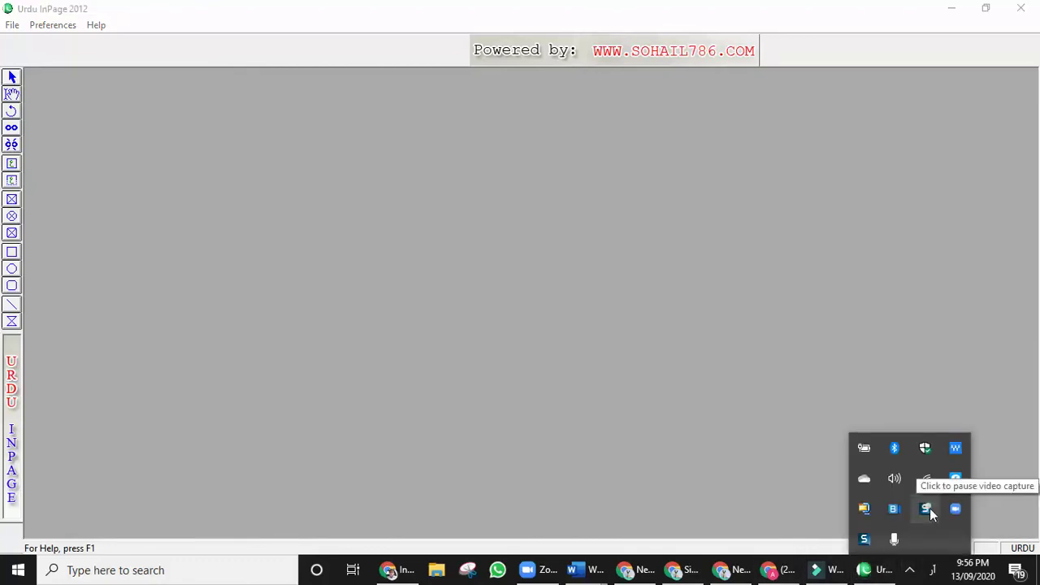
left_click(531, 307)
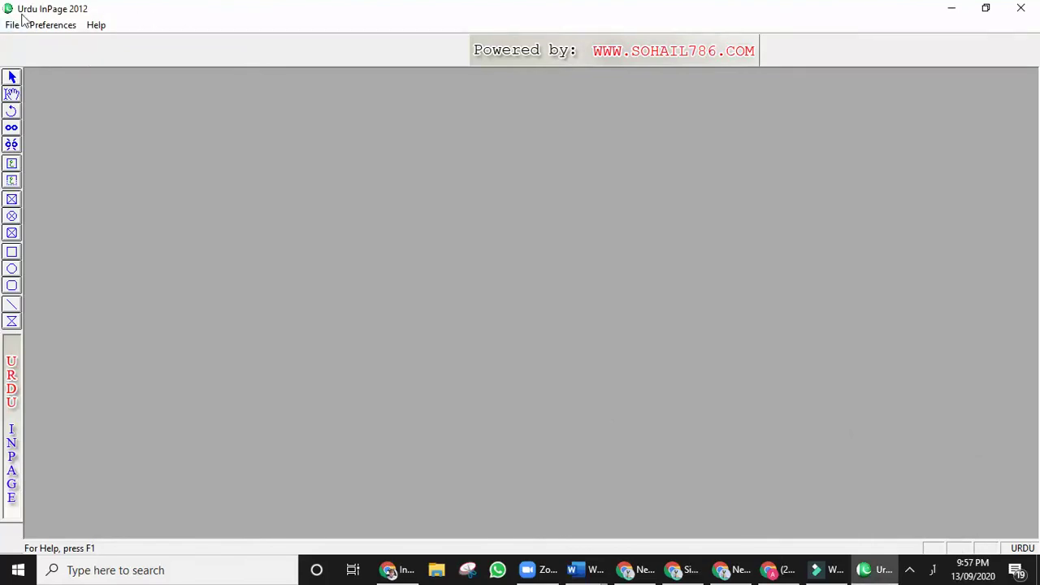
left_click(12, 25)
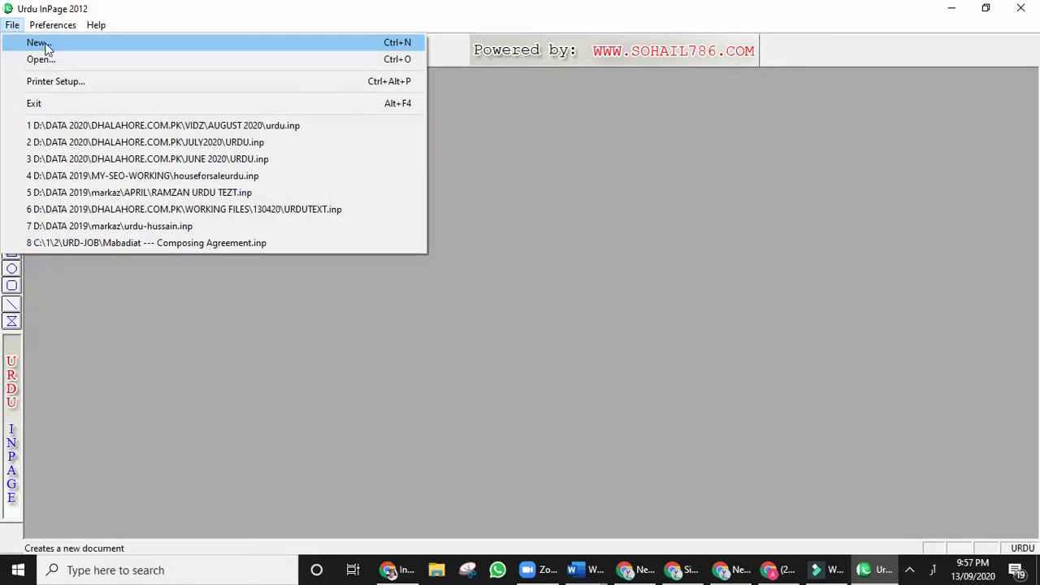
Create a new document with the default A4 210x297 portrait page settings.
left_click(48, 42)
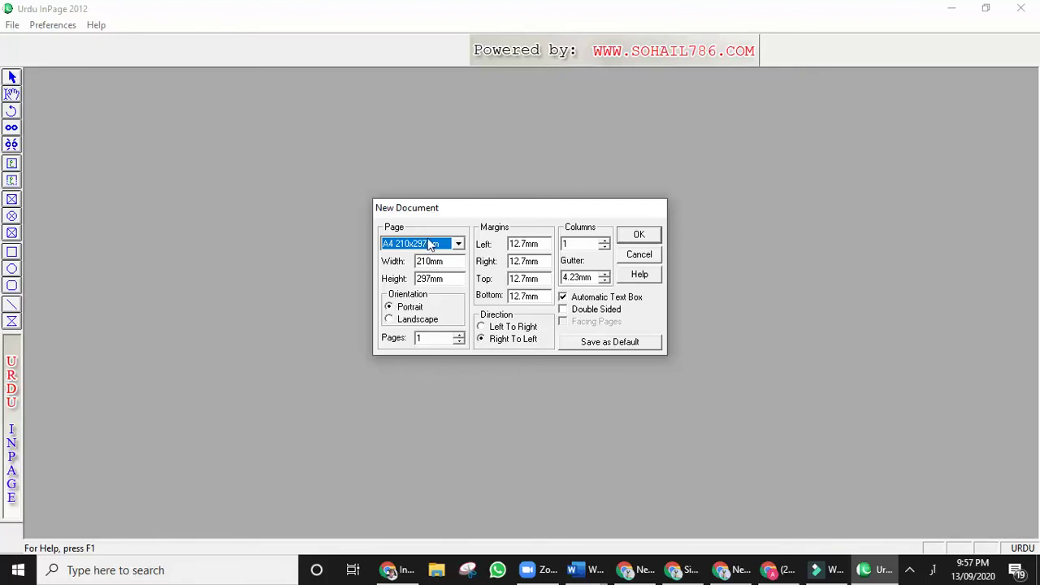
left_click(639, 235)
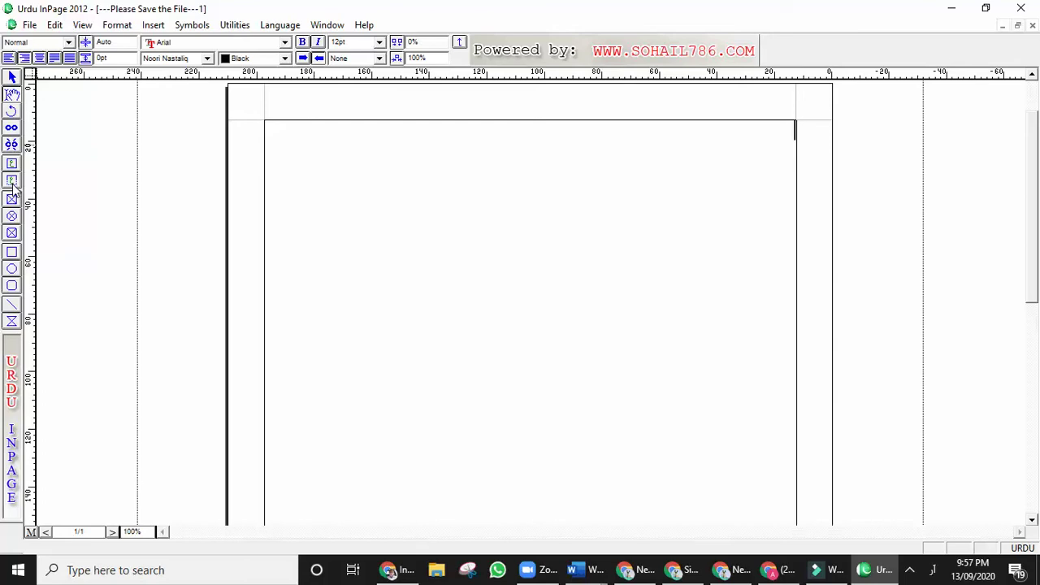
Draw a text box near the top of the page, just left of centre.
left_click(12, 186)
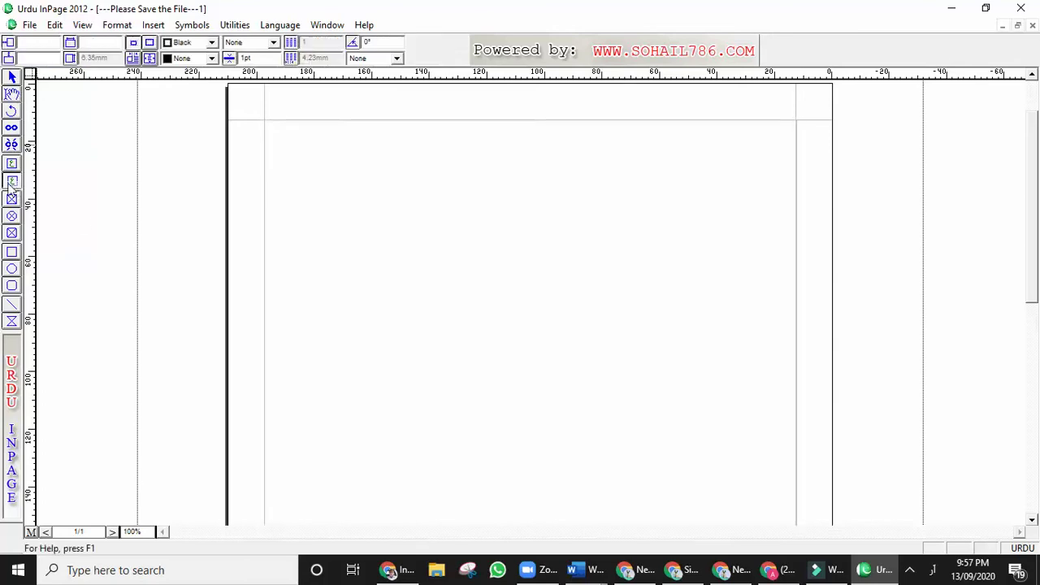
left_click_drag(399, 269, 574, 309)
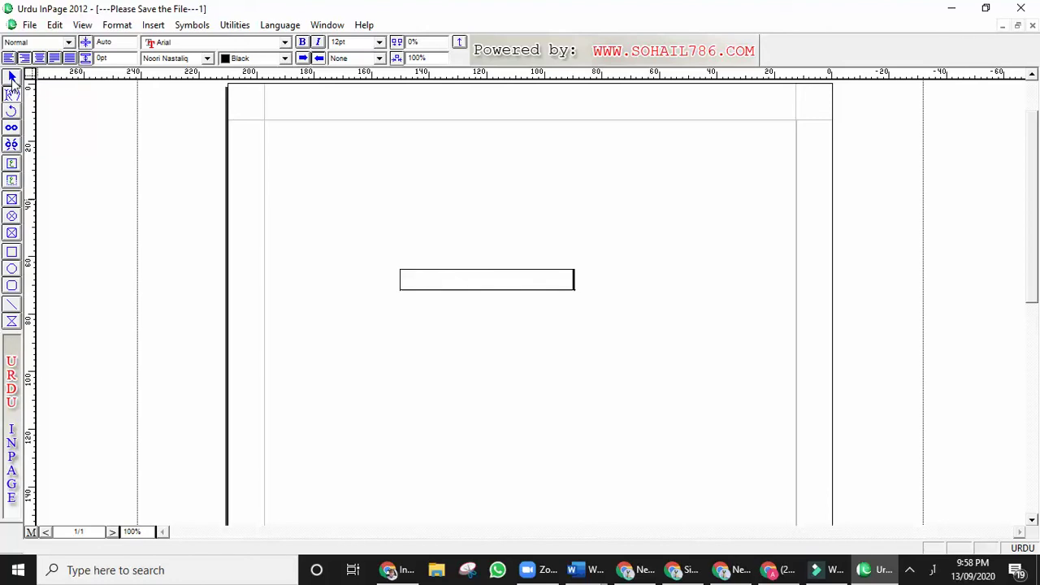
left_click(12, 78)
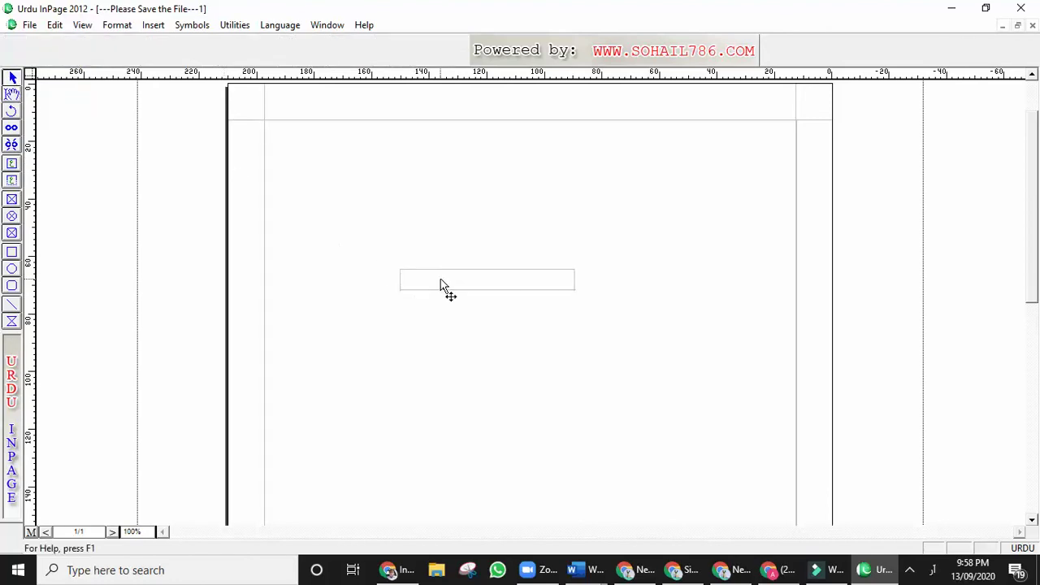
left_click_drag(441, 286, 514, 254)
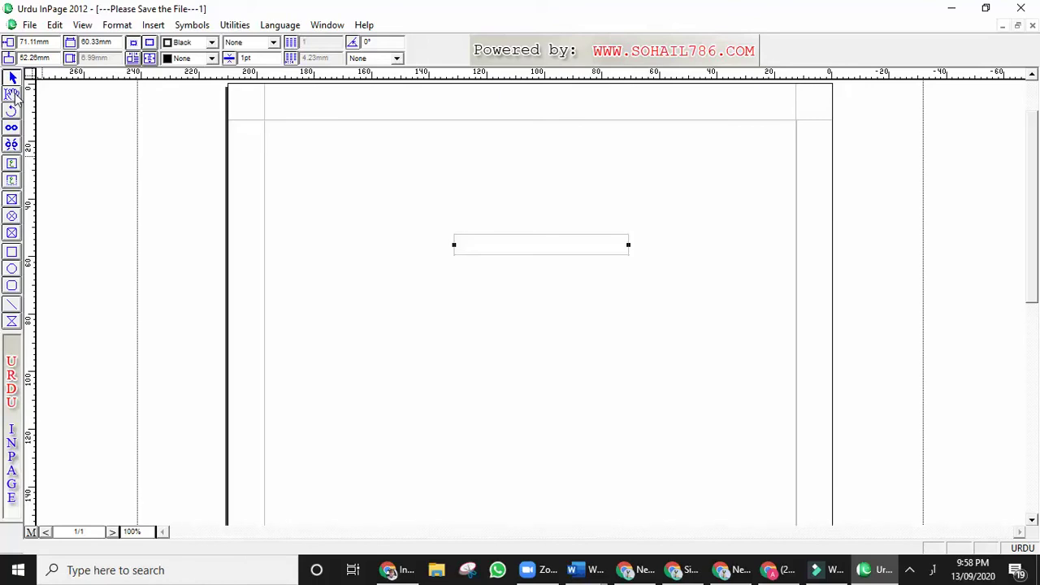
Test typing Urdu letters in the text box, then erase them.
left_click(13, 94)
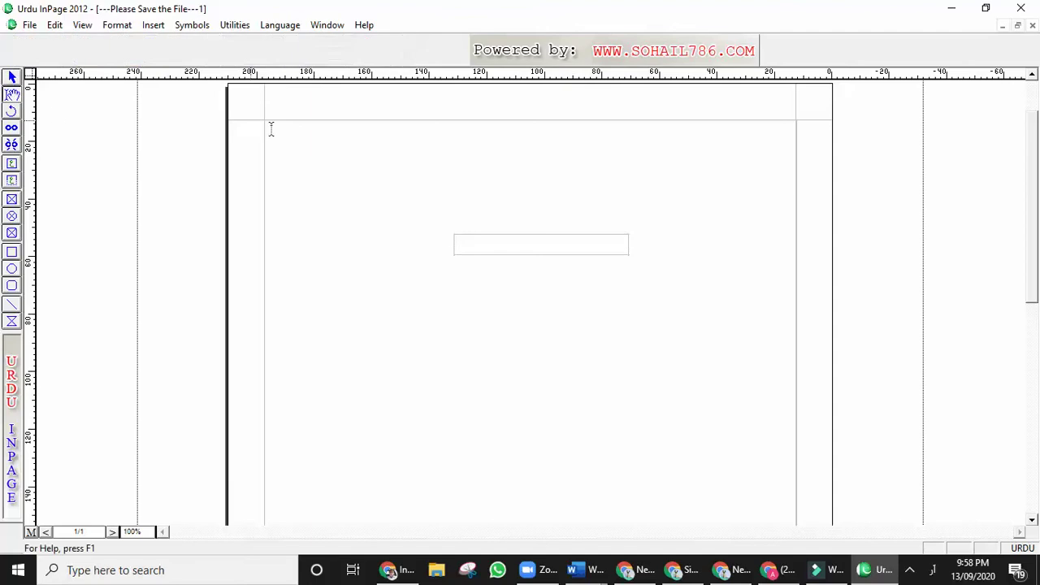
left_click(616, 247)
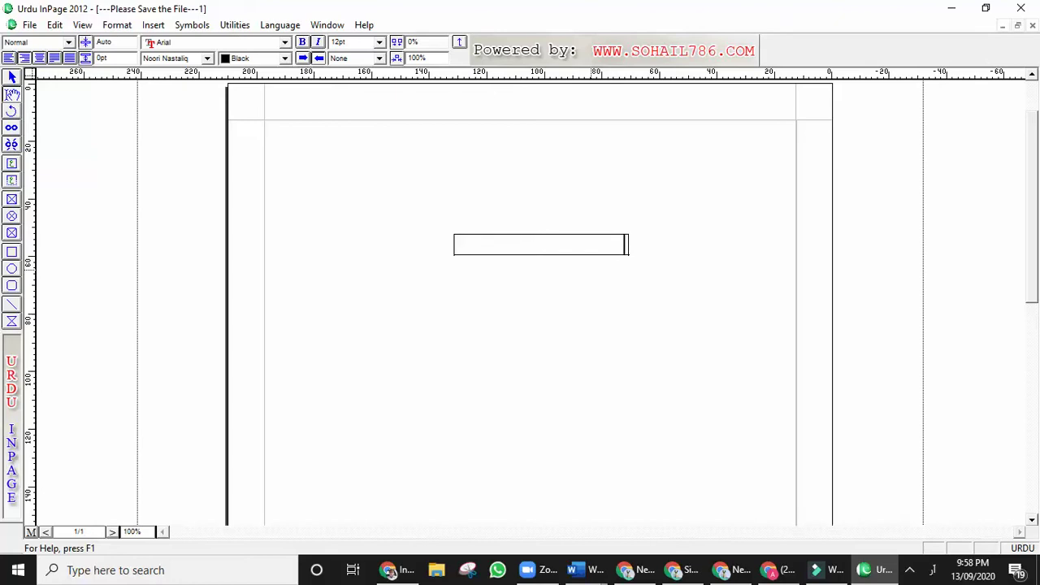
type("منص")
key("BackSpace")
key("BackSpace")
key("BackSpace")
Open Edit > Preferences > Keyboard Preferences.
left_click(55, 26)
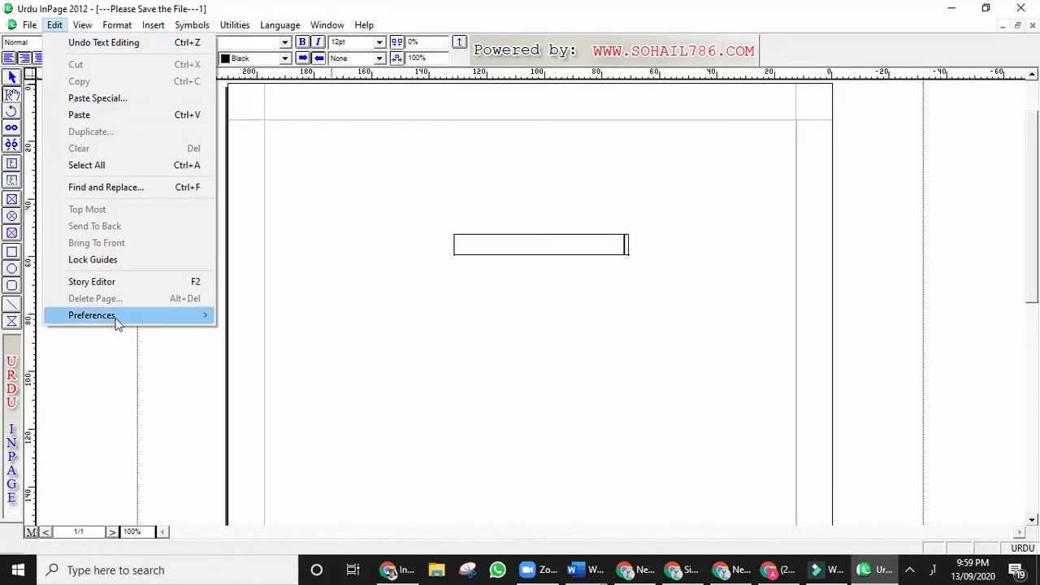
mouse_move(116, 318)
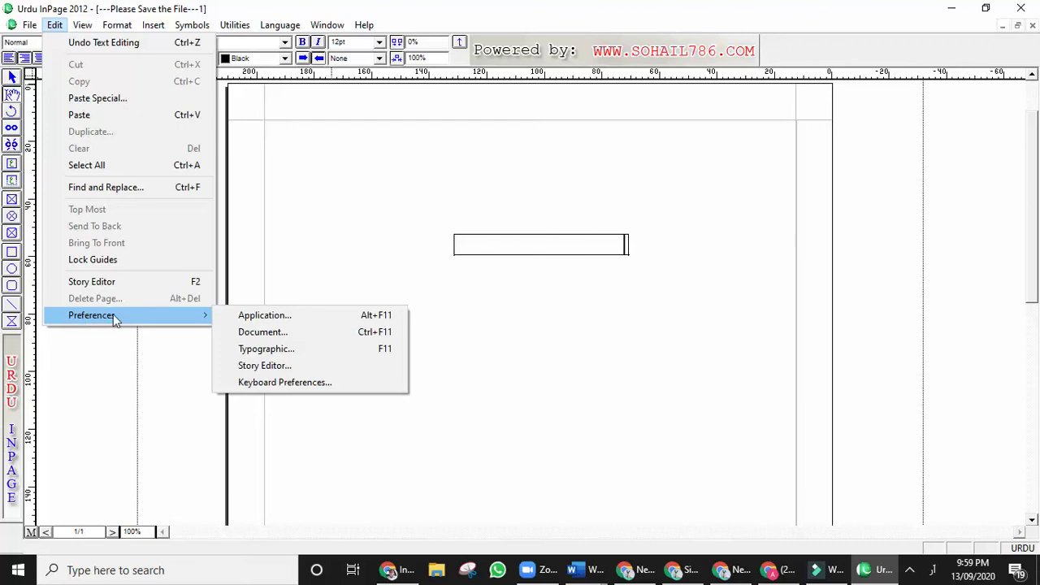
left_click(299, 382)
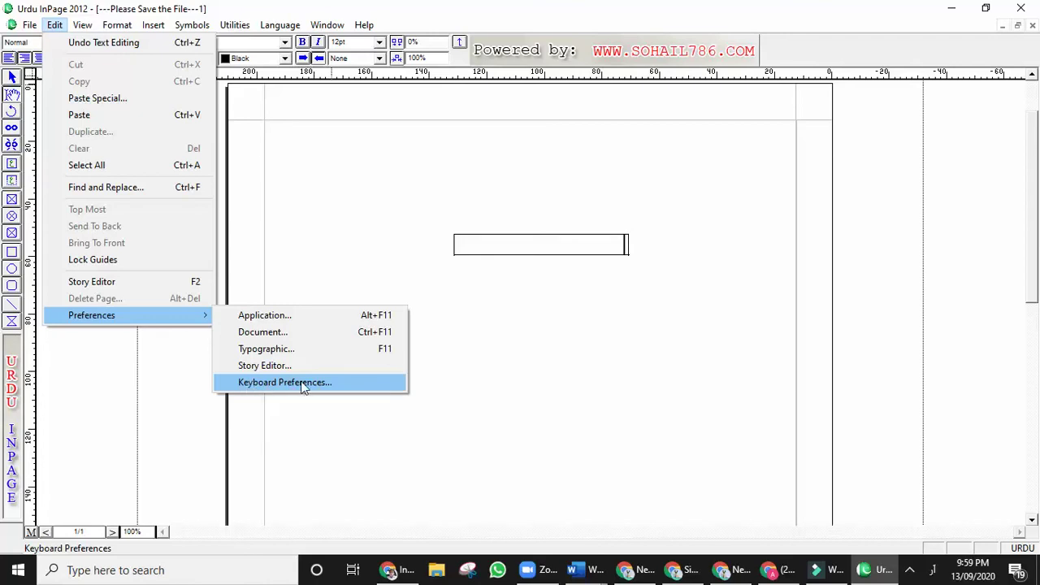
left_click(363, 388)
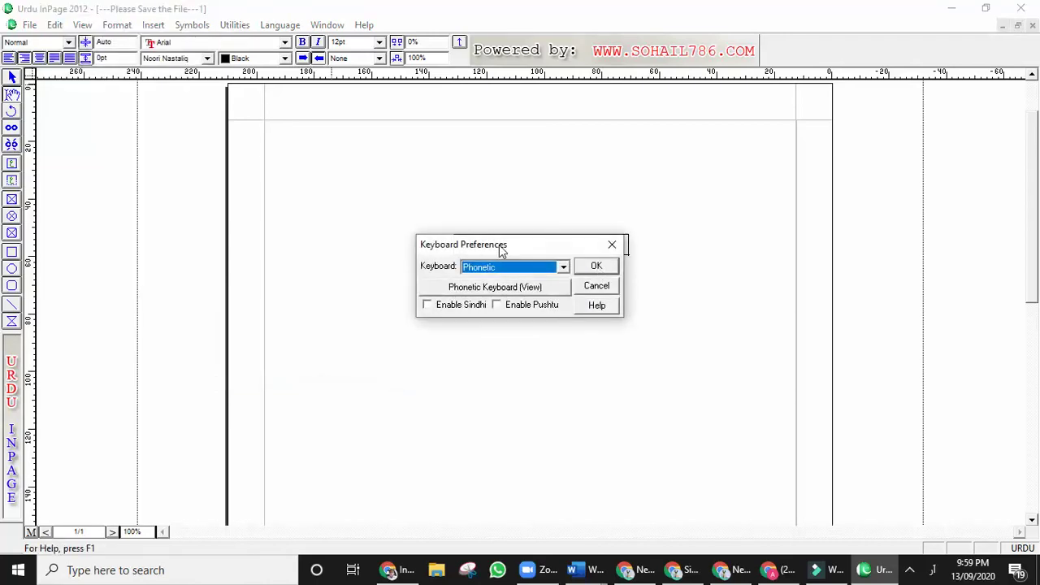
Keep the Phonetic keyboard and display the Phonetic Keyboard (View Only) chart.
left_click_drag(502, 251, 566, 174)
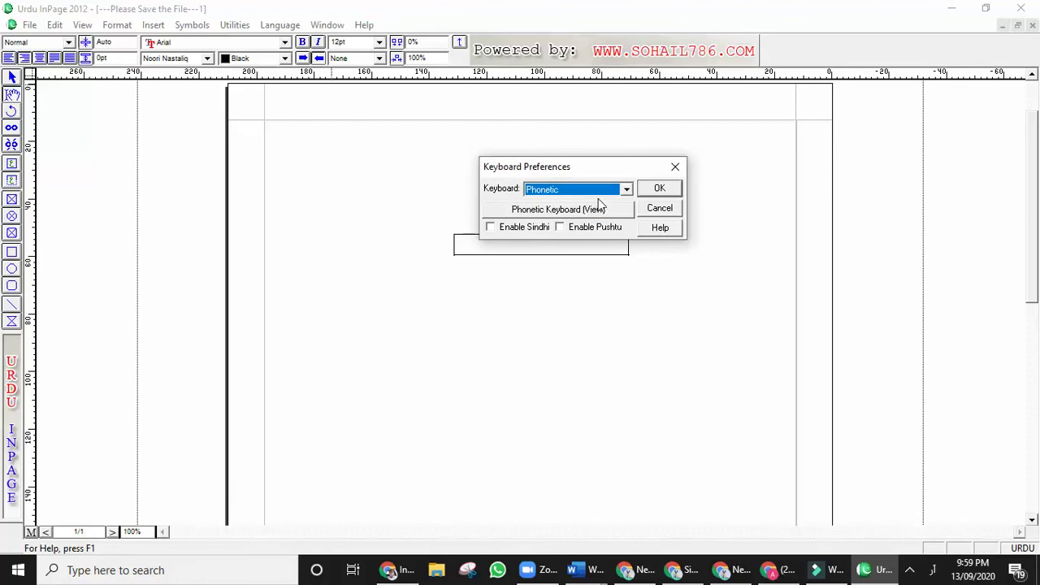
left_click(626, 189)
left_click(628, 233)
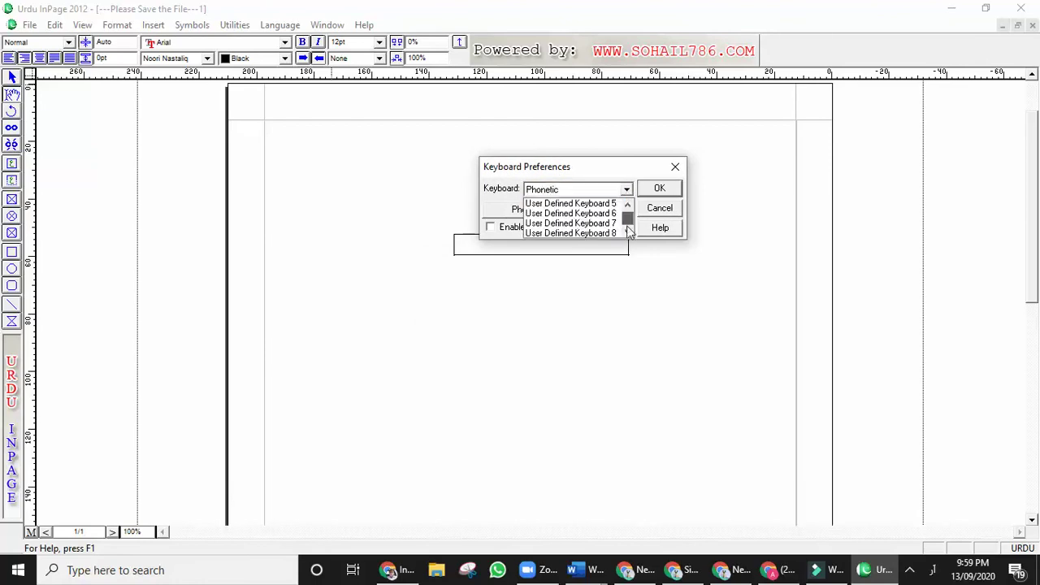
left_click_drag(627, 227, 628, 193)
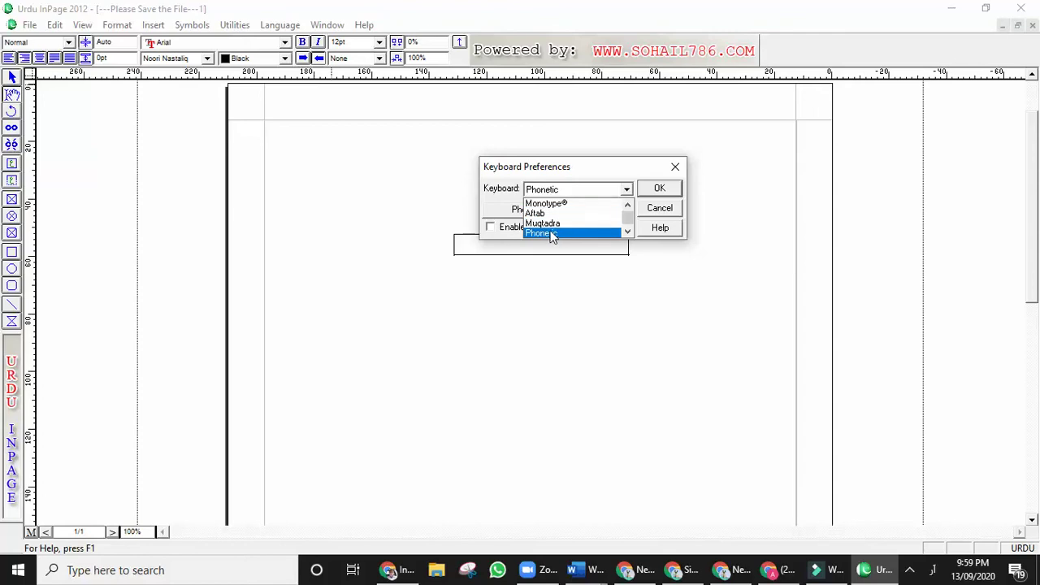
left_click(552, 234)
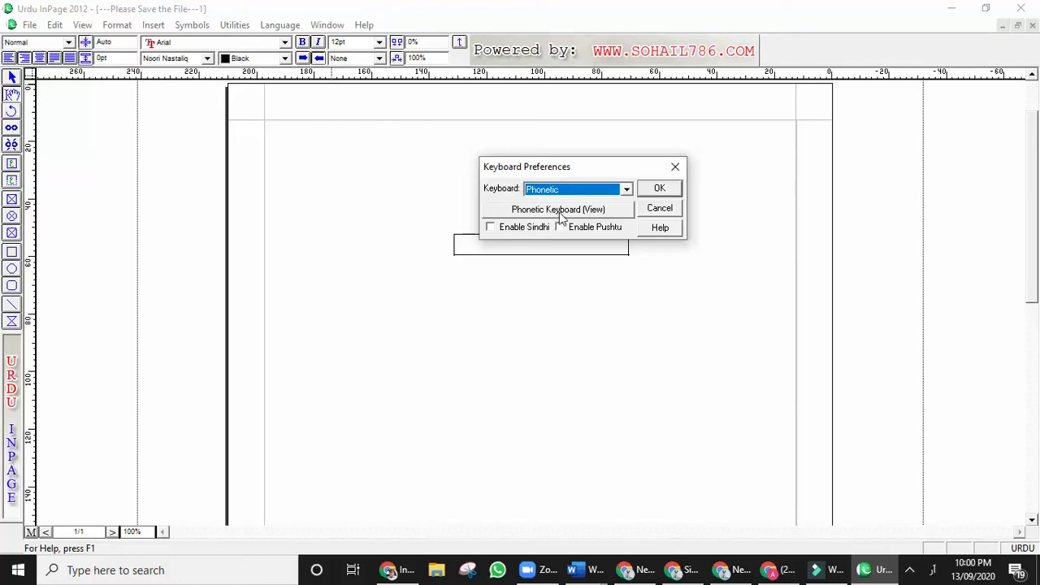
left_click(560, 212)
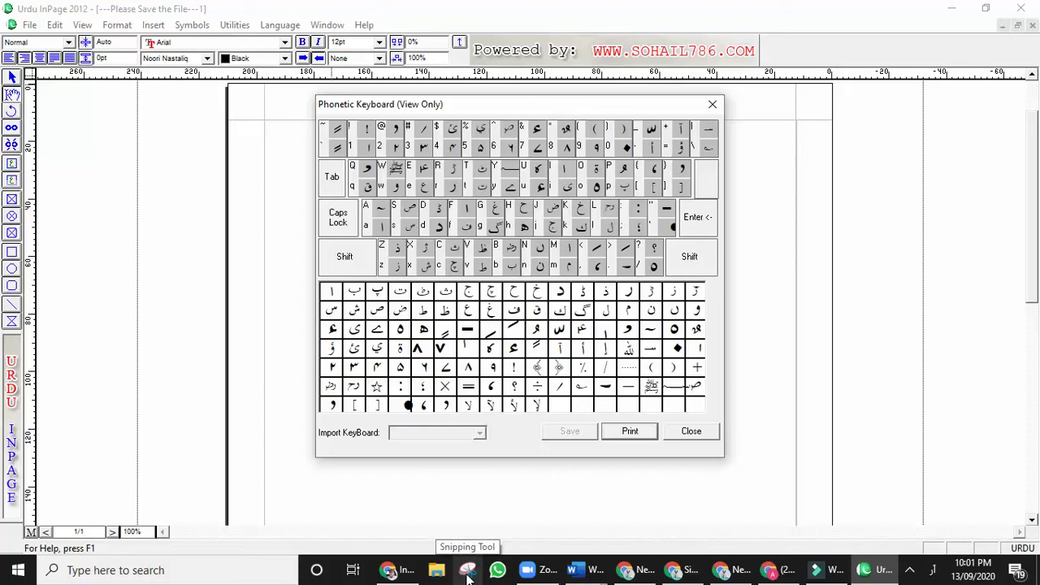
Snip the Phonetic keyboard chart with Snipping Tool and save it as JPEG 'Capture'.
left_click(468, 572)
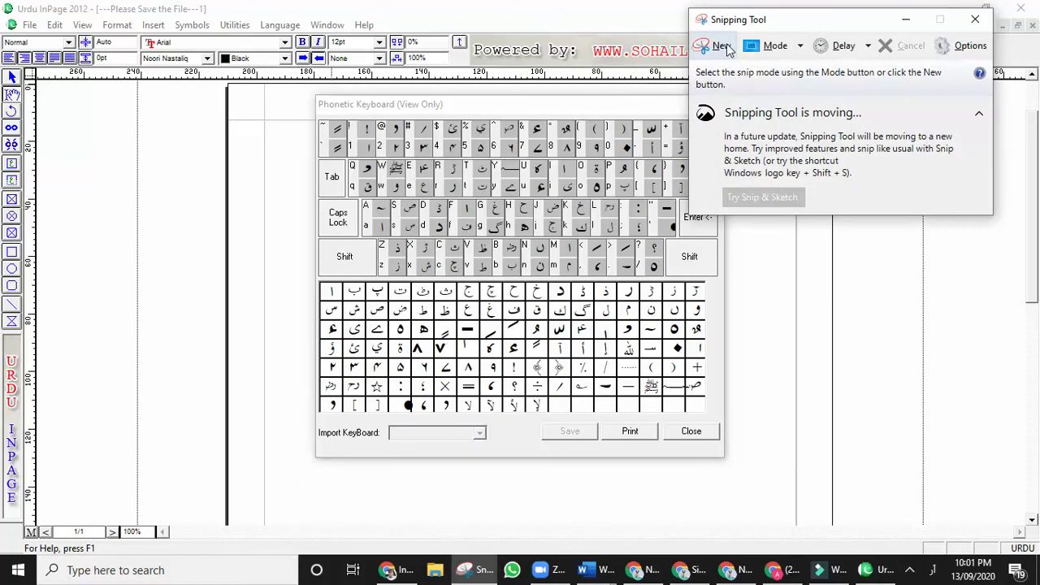
left_click(722, 47)
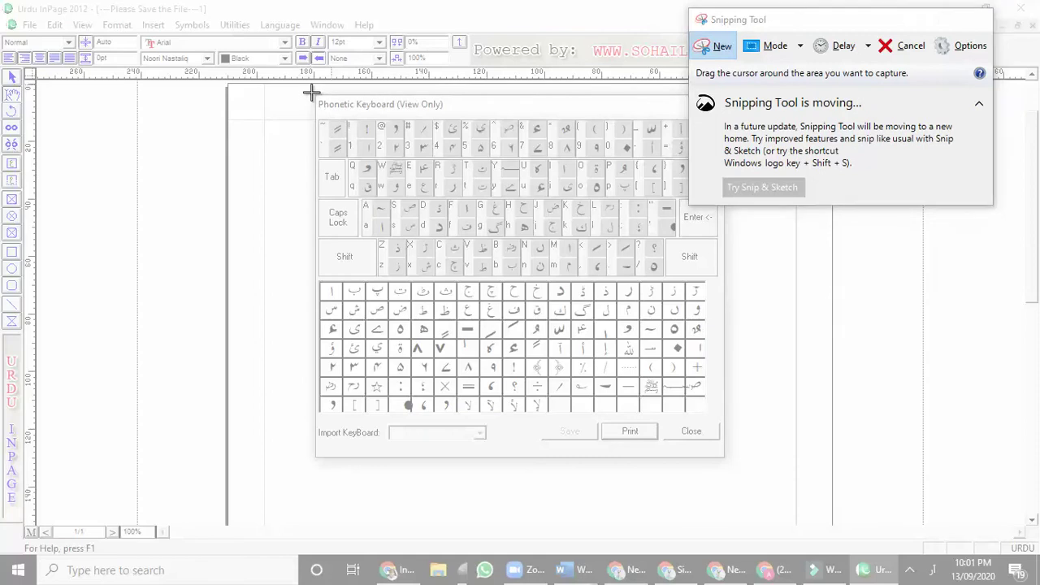
left_click_drag(310, 93, 727, 458)
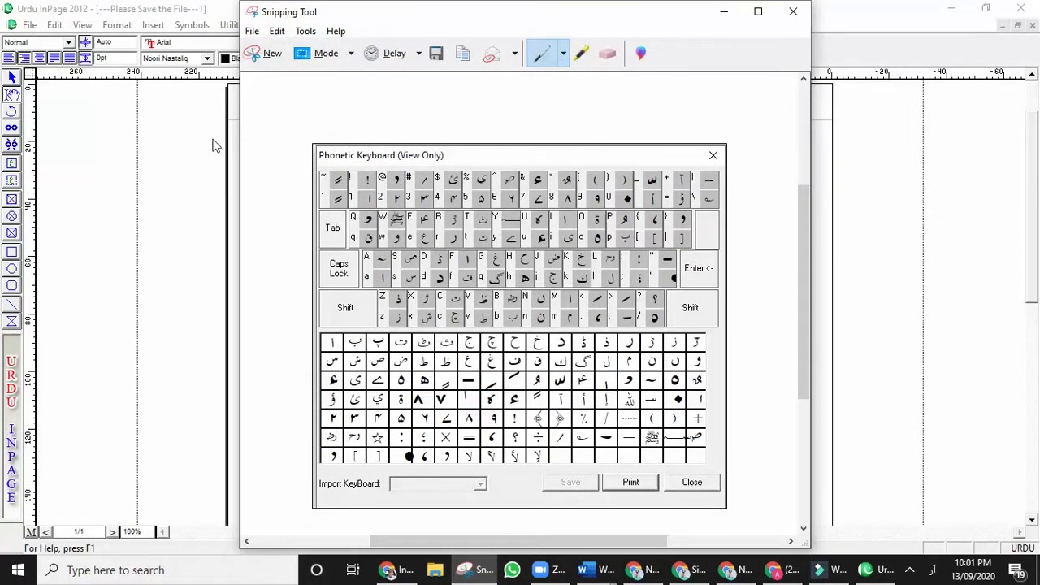
left_click_drag(374, 18, 437, 16)
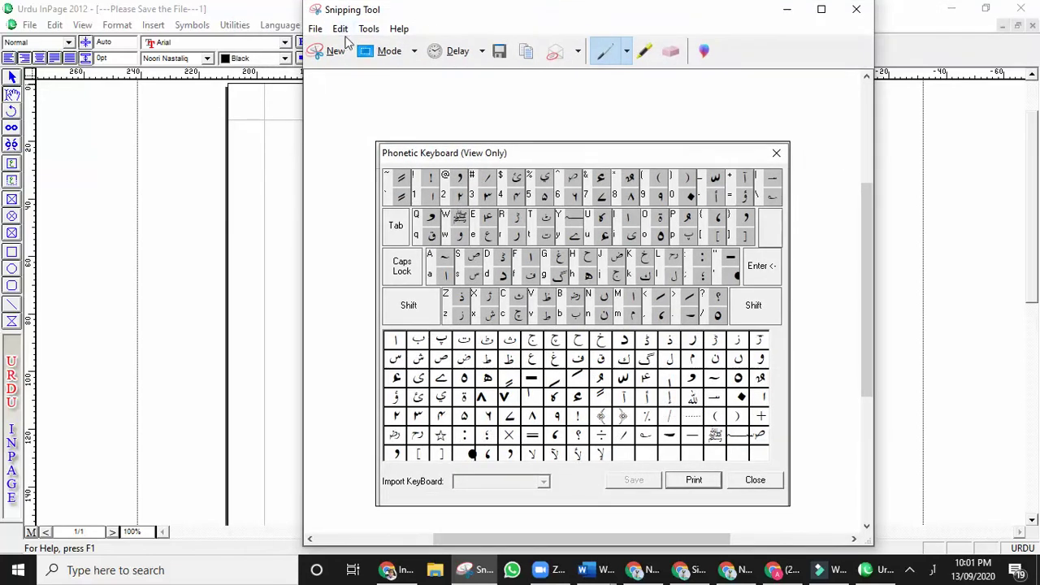
left_click(499, 54)
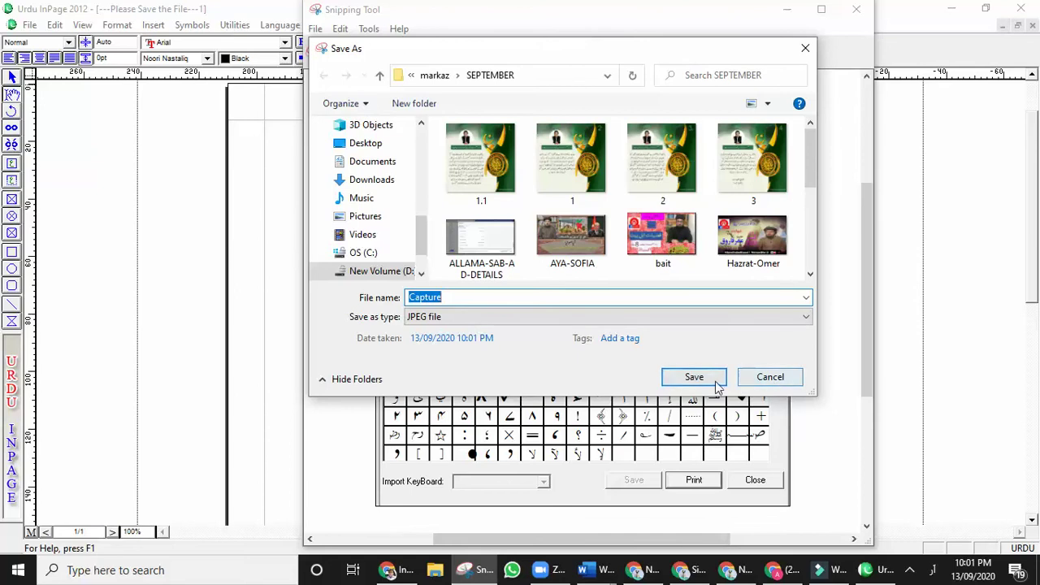
left_click(699, 381)
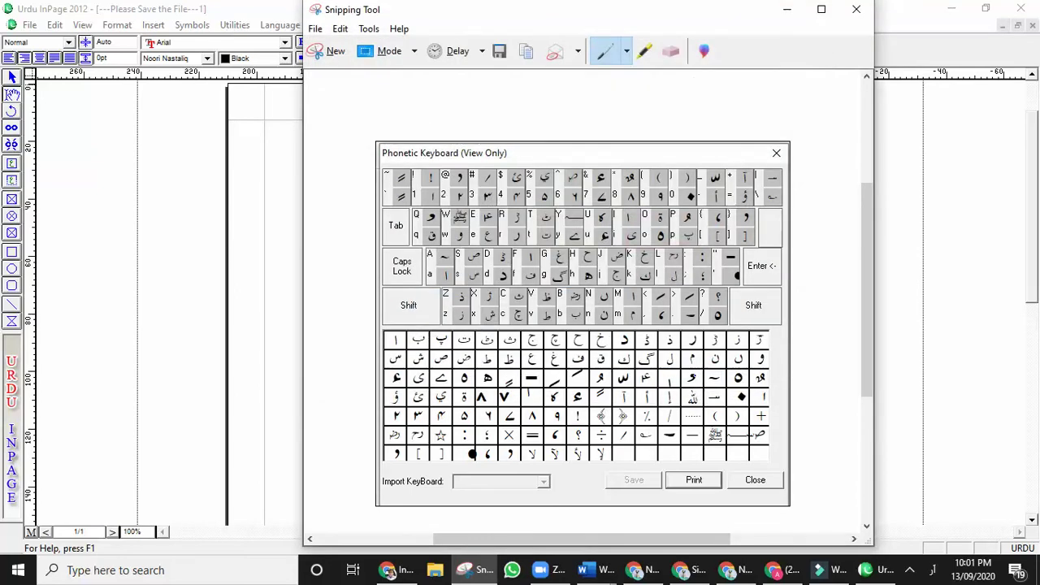
left_click(856, 9)
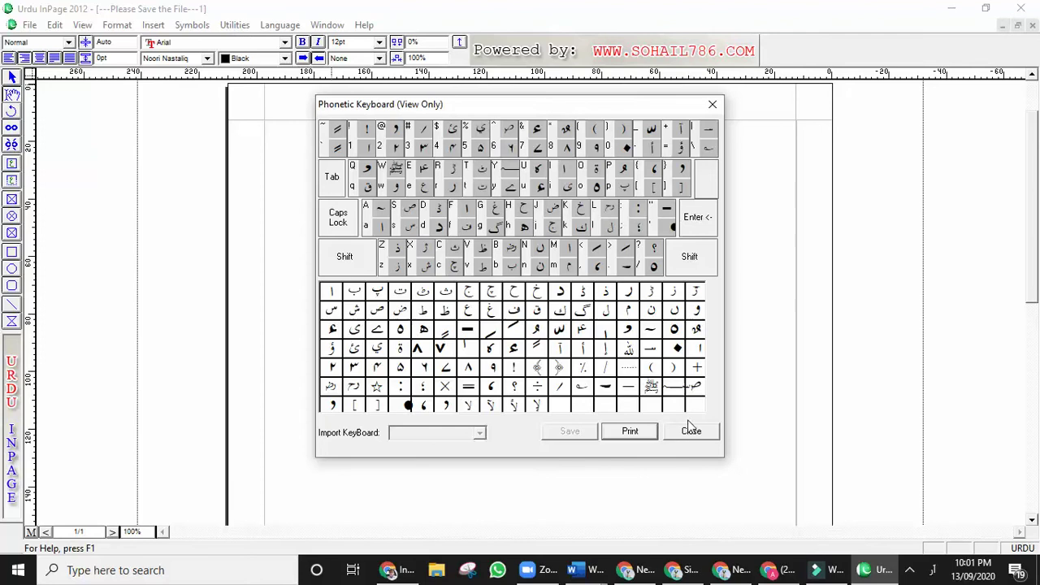
Close the Phonetic keyboard chart and confirm Phonetic in Keyboard Preferences.
left_click(691, 431)
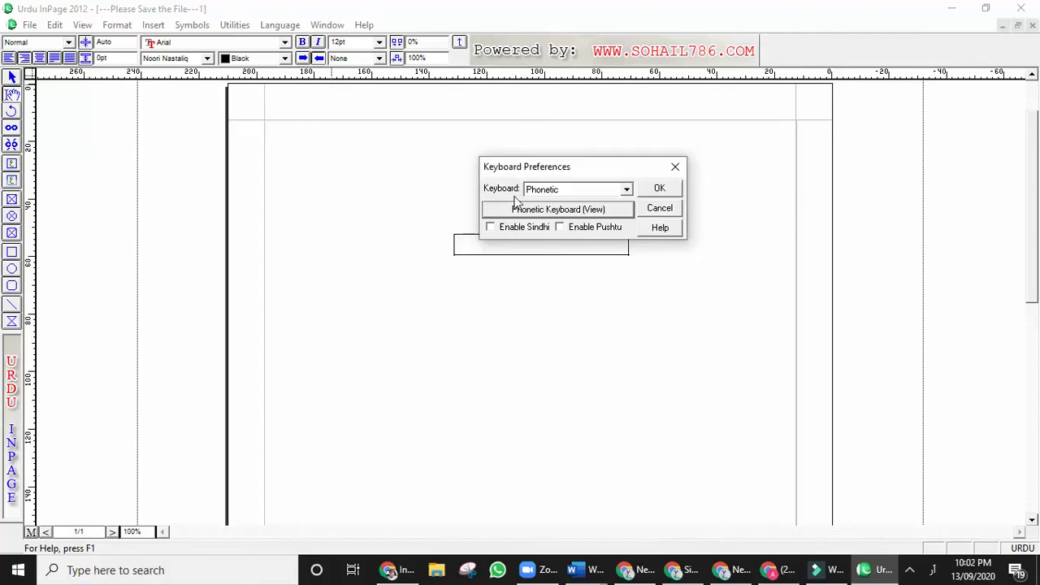
left_click_drag(524, 169, 535, 141)
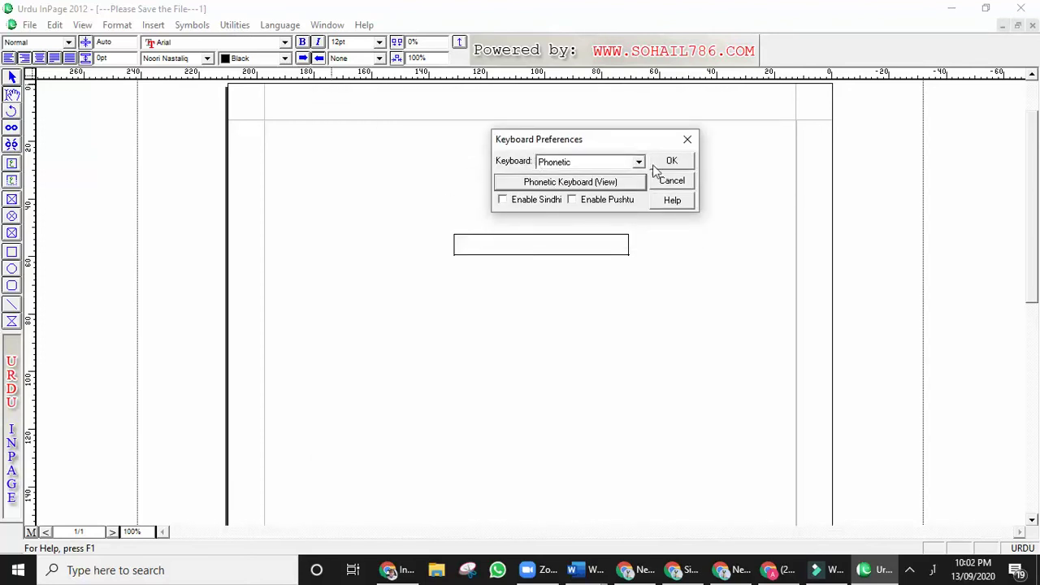
left_click(687, 159)
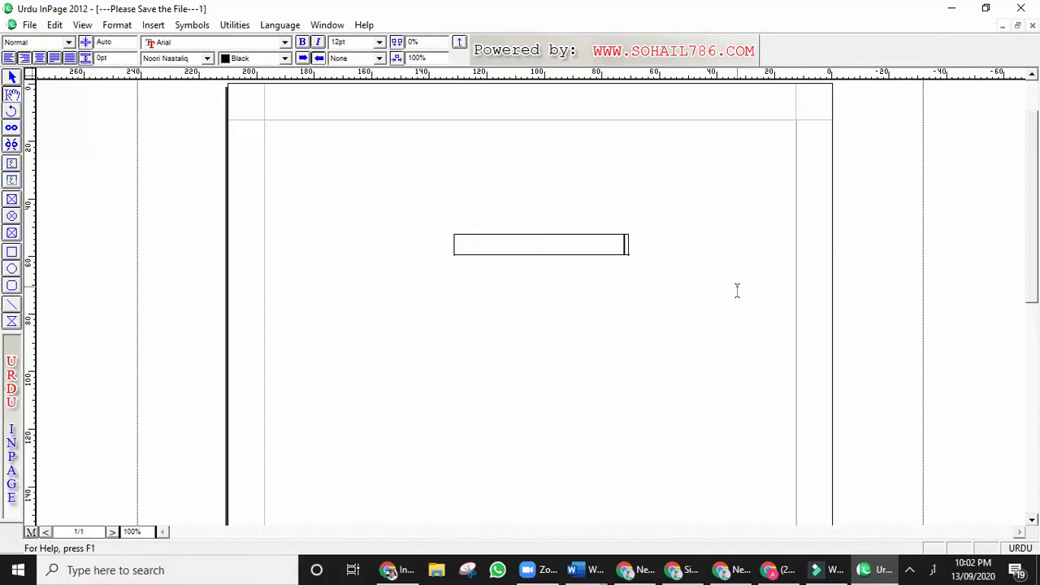
Type the person's two-word Urdu name phonetically in the text box and select it.
left_click_drag(575, 243, 645, 244)
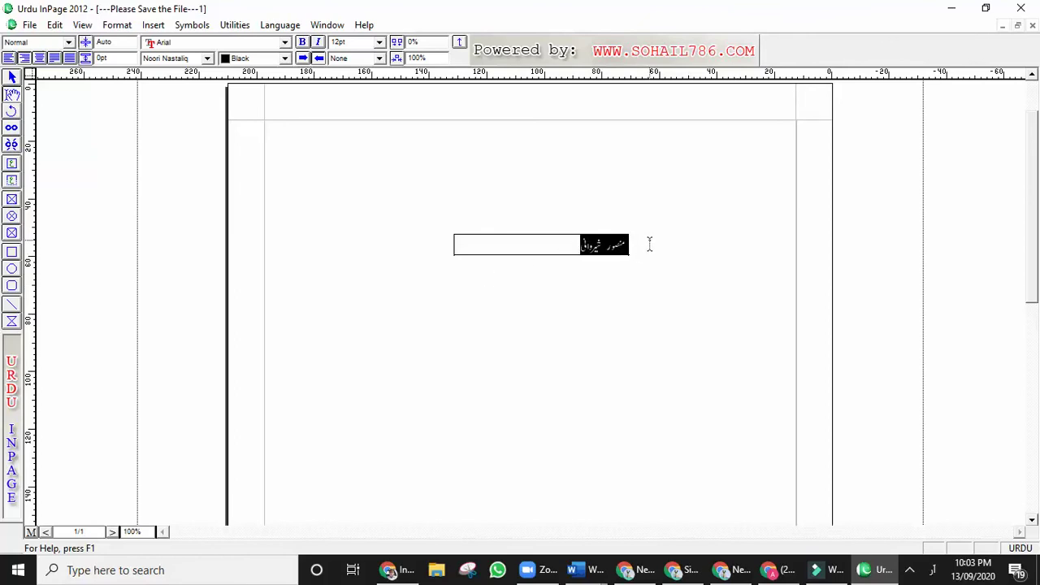
left_click(378, 42)
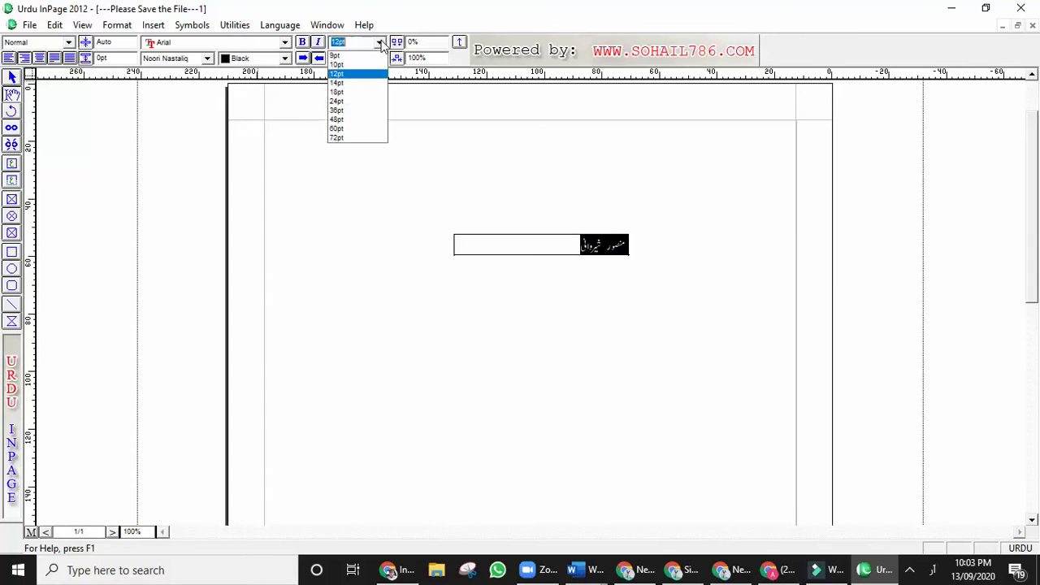
left_click(363, 111)
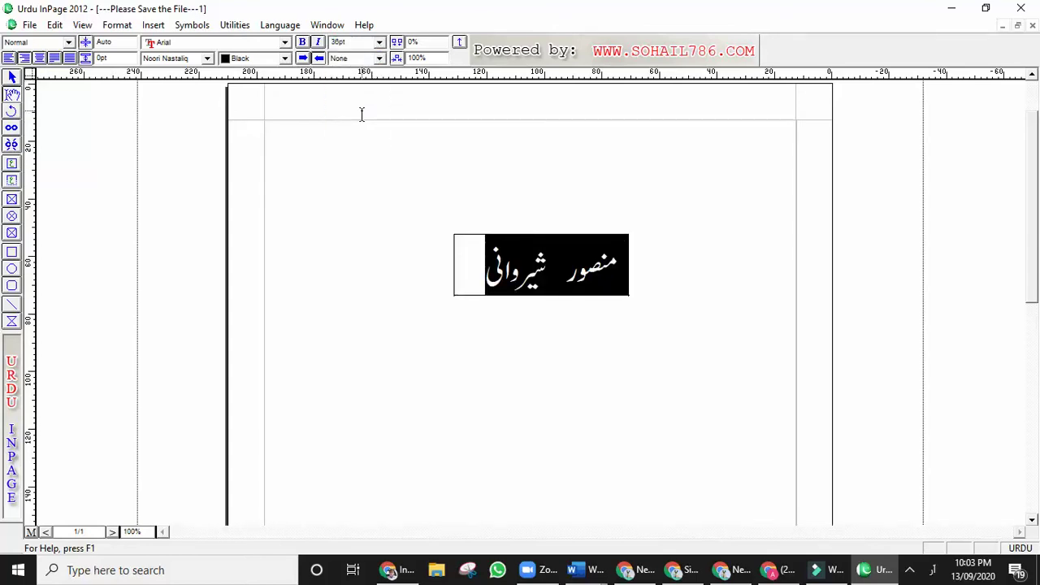
left_click(304, 43)
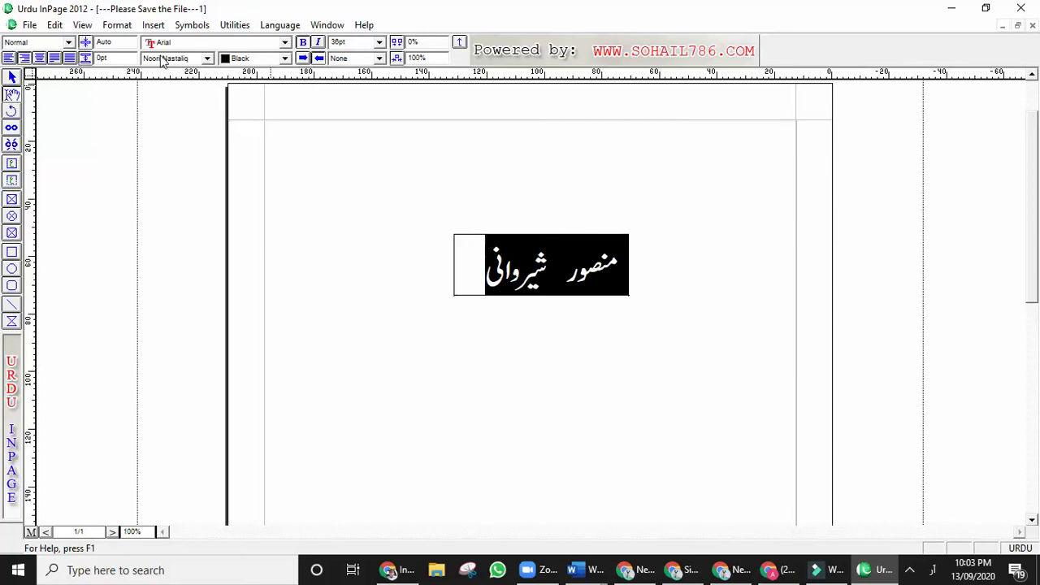
left_click(285, 43)
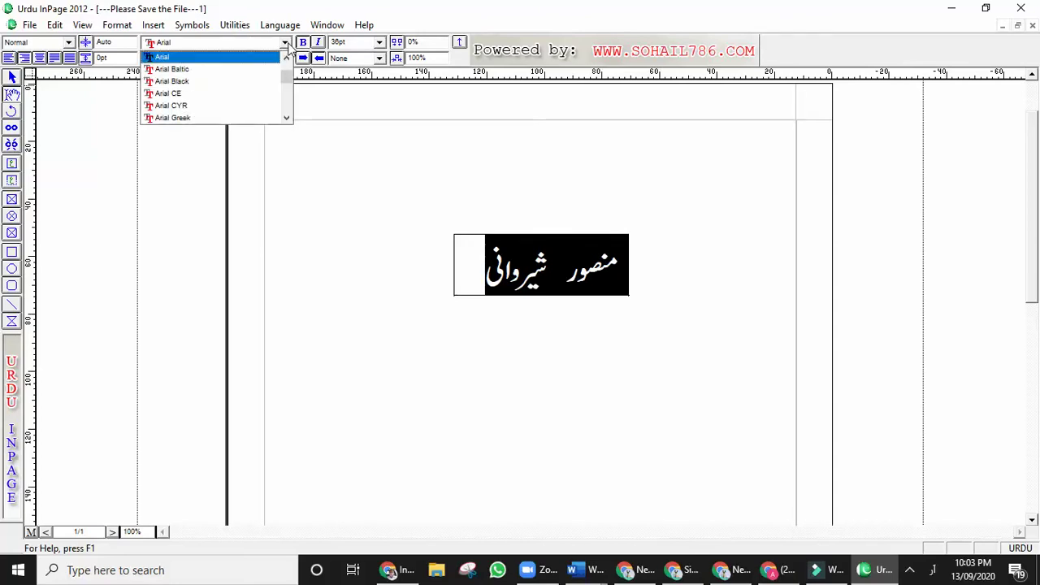
left_click(191, 83)
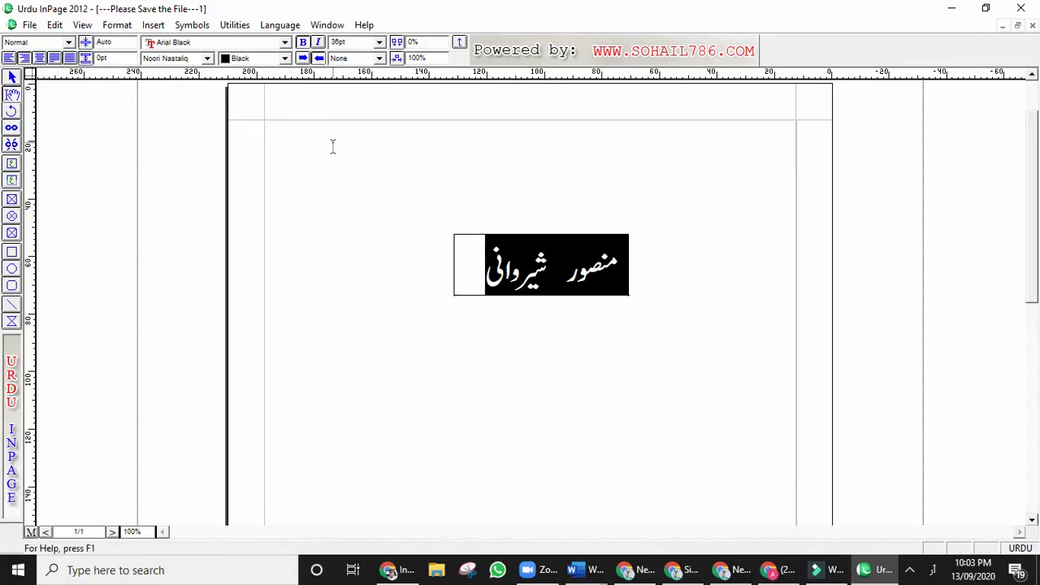
left_click(208, 59)
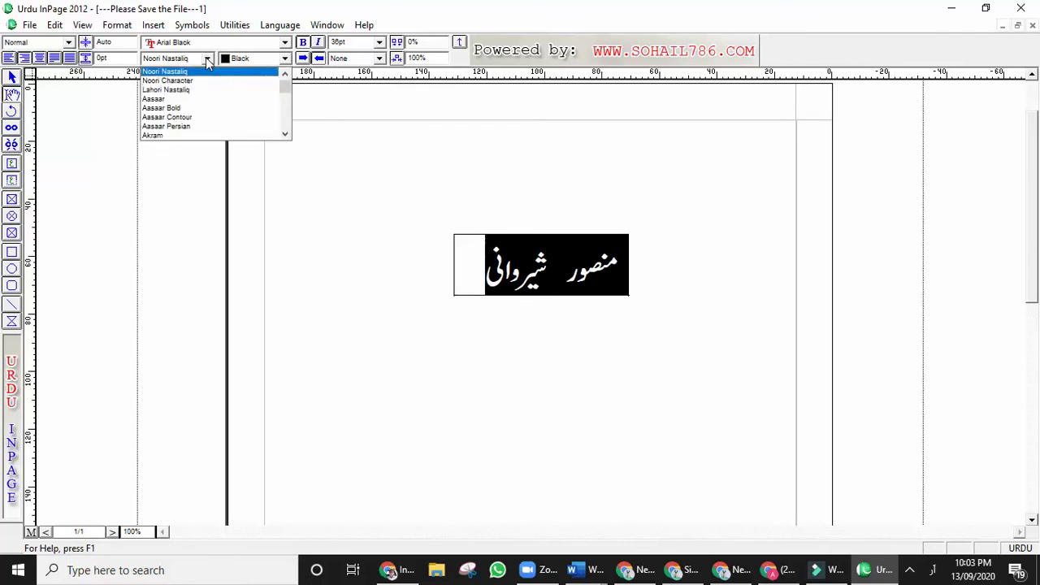
left_click(209, 129)
key("ctrl+z")
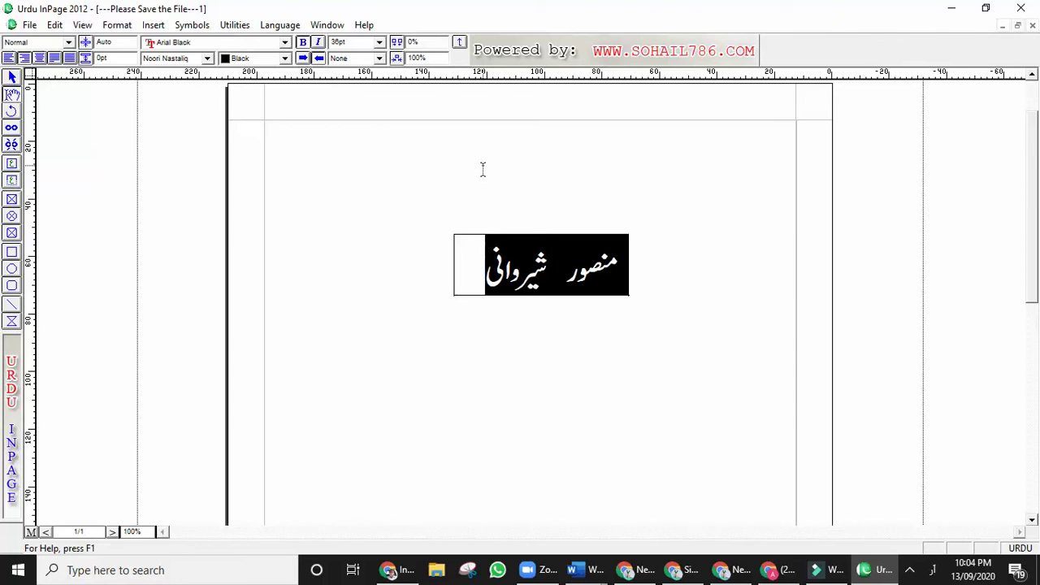
Select the whole text box holding the Urdu name and copy it with Edit > Copy.
left_click(542, 274)
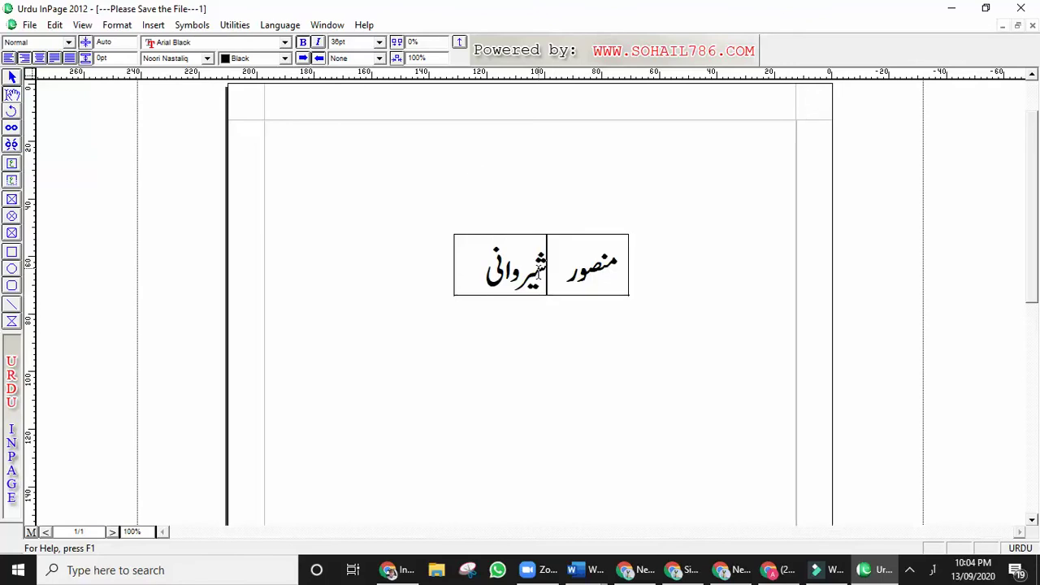
left_click(12, 77)
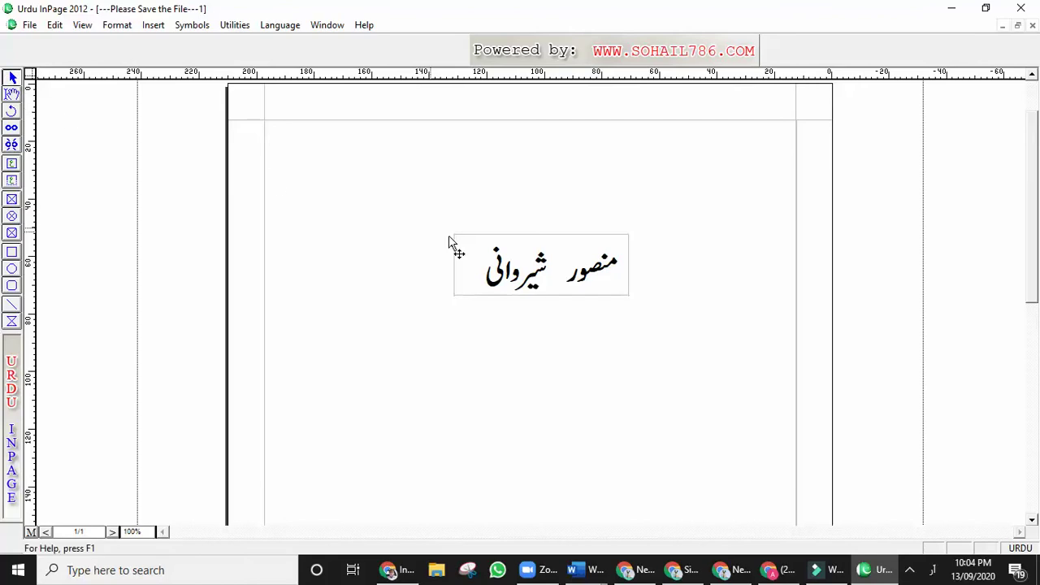
left_click(499, 257)
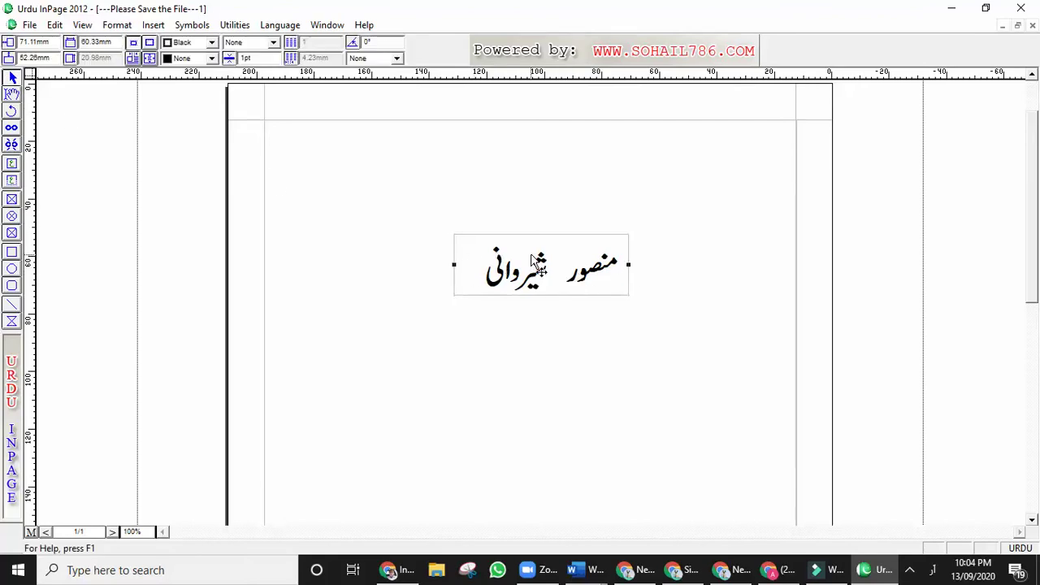
left_click(54, 26)
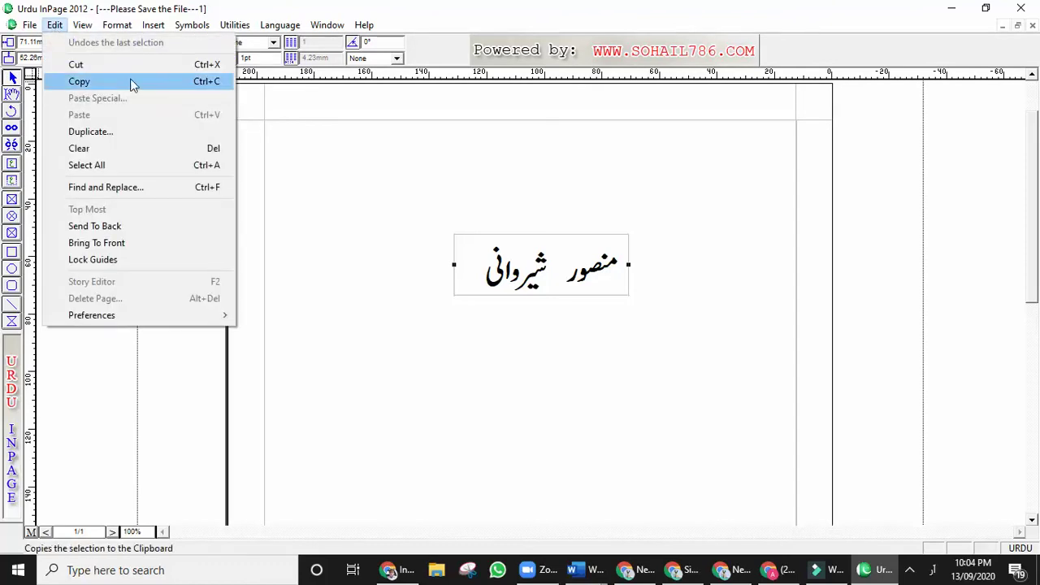
left_click(171, 82)
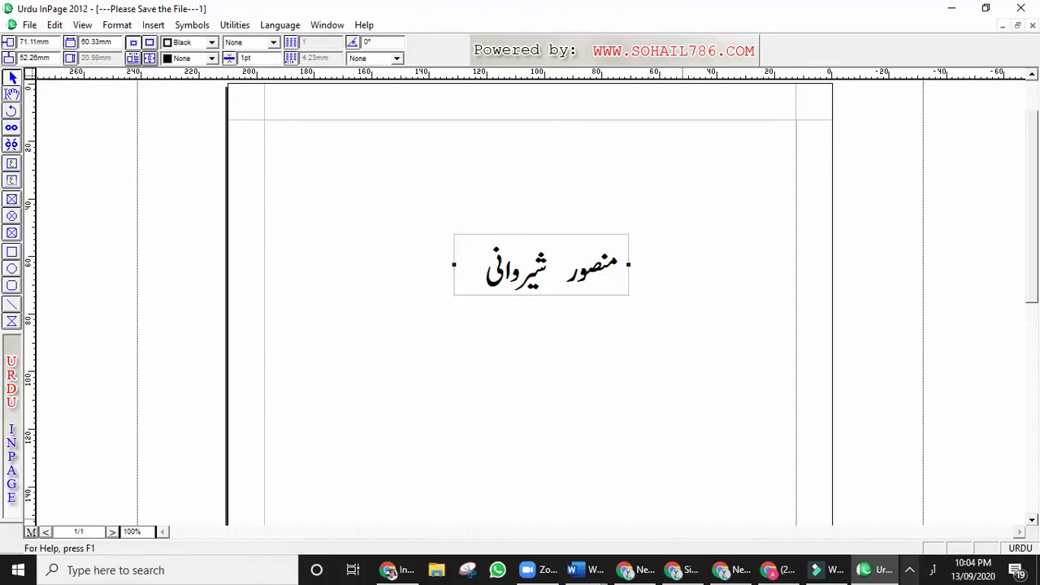
Minimise InPage to bring back Word's document with the 'ڈی ایچ اے لاہور' heading.
left_click(910, 571)
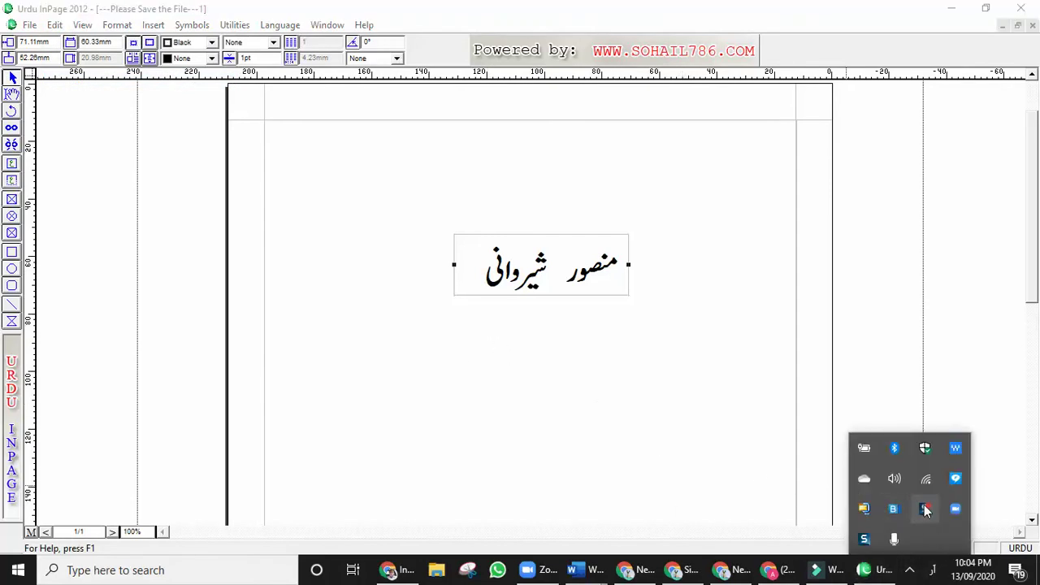
left_click(784, 489)
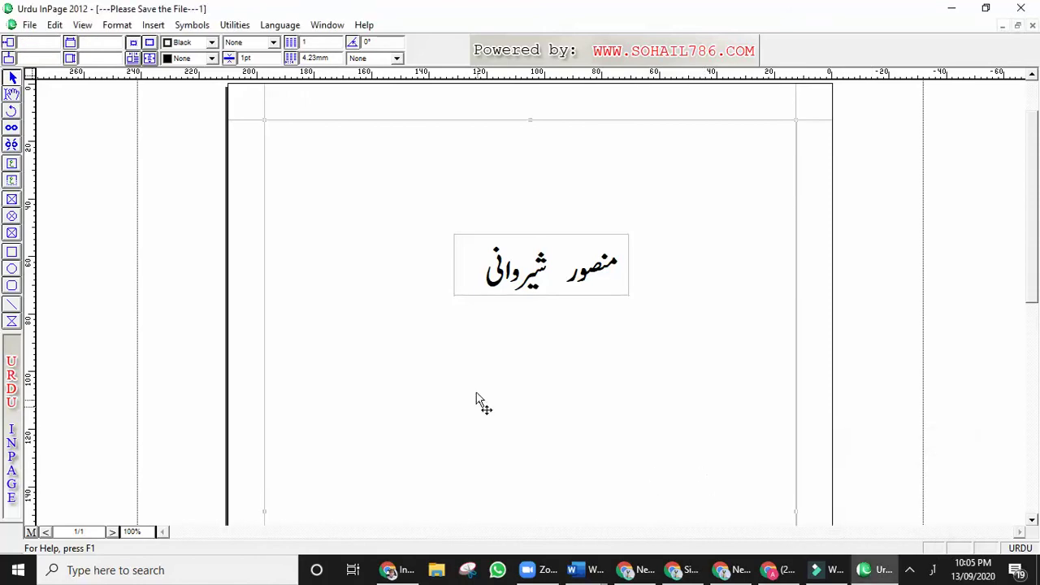
left_click(494, 295)
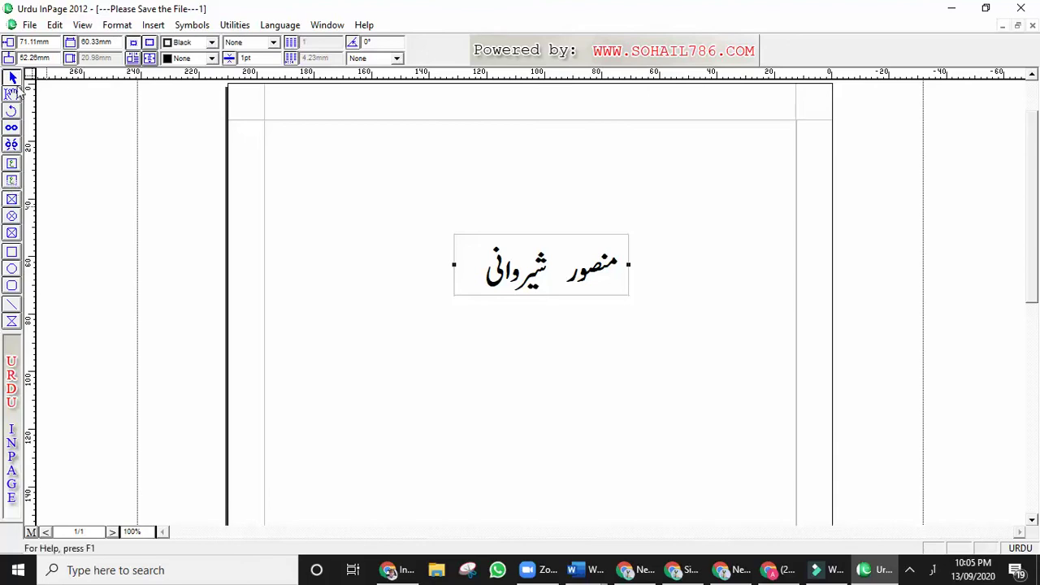
left_click(54, 24)
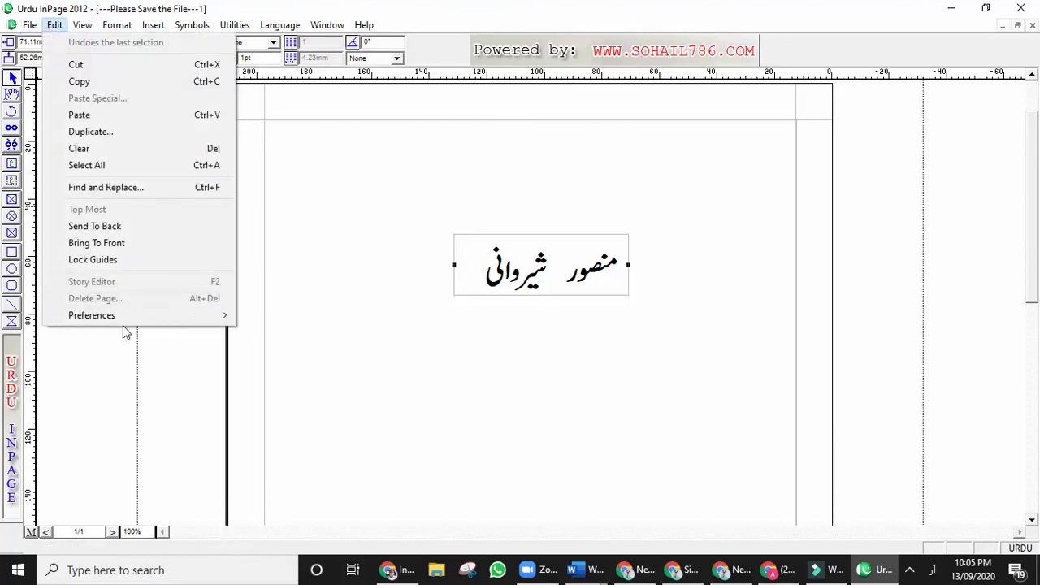
mouse_move(130, 320)
left_click(613, 168)
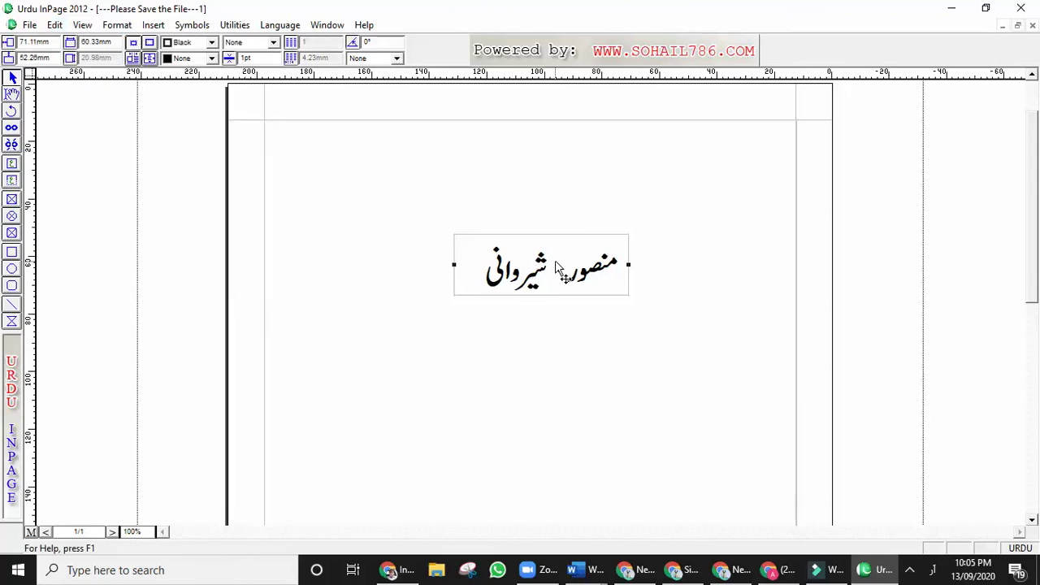
left_click(951, 8)
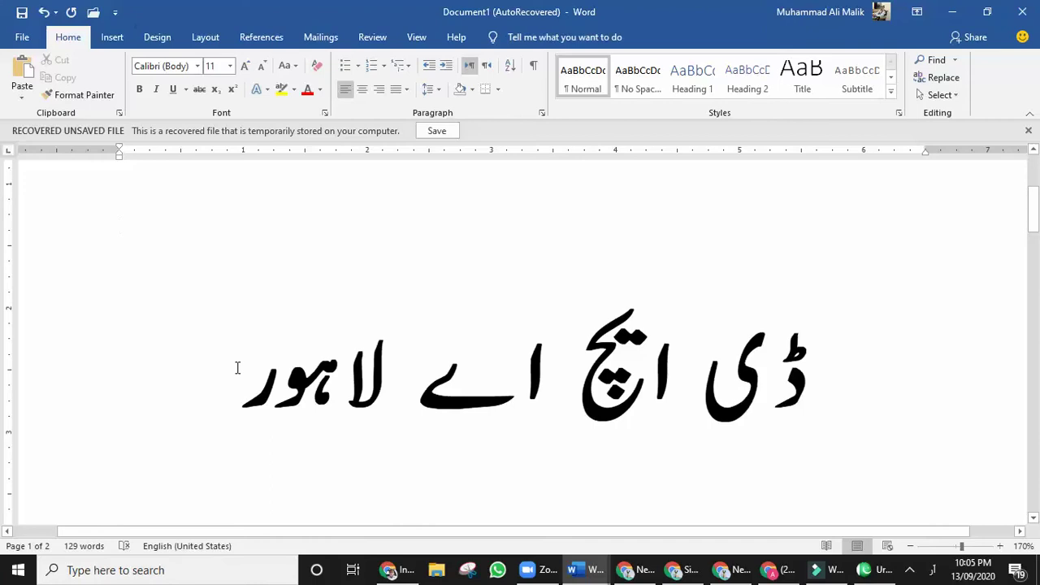
On a new line above the Urdu heading, paste the copied name as Picture (Enhanced Metafile).
key("Return")
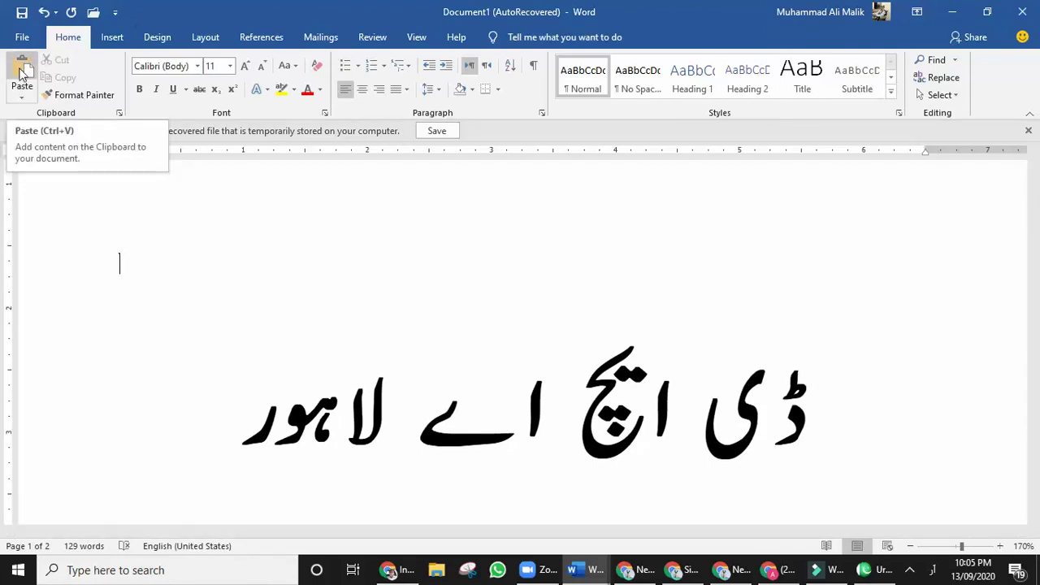
left_click(22, 98)
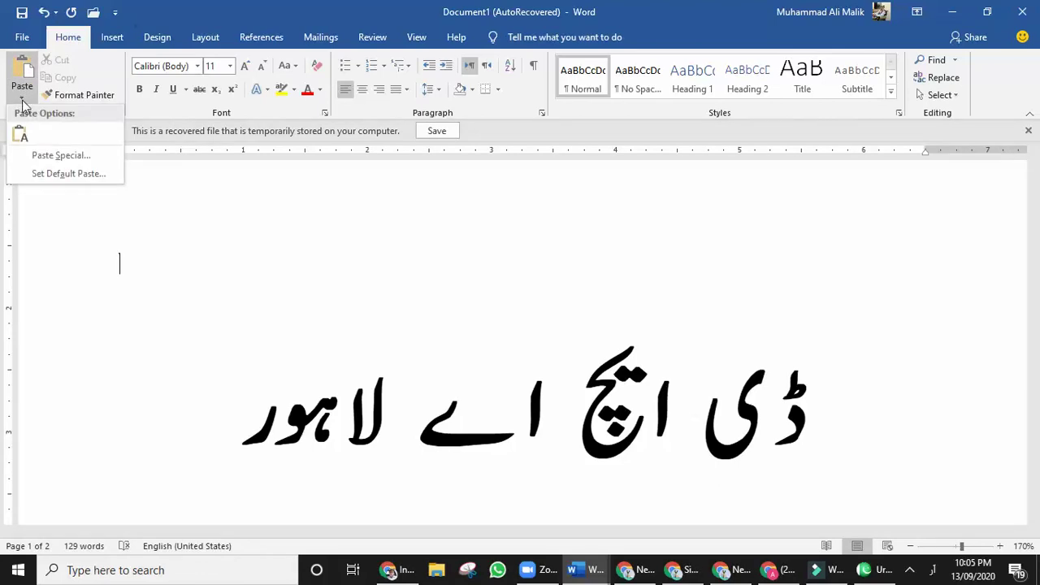
left_click(82, 165)
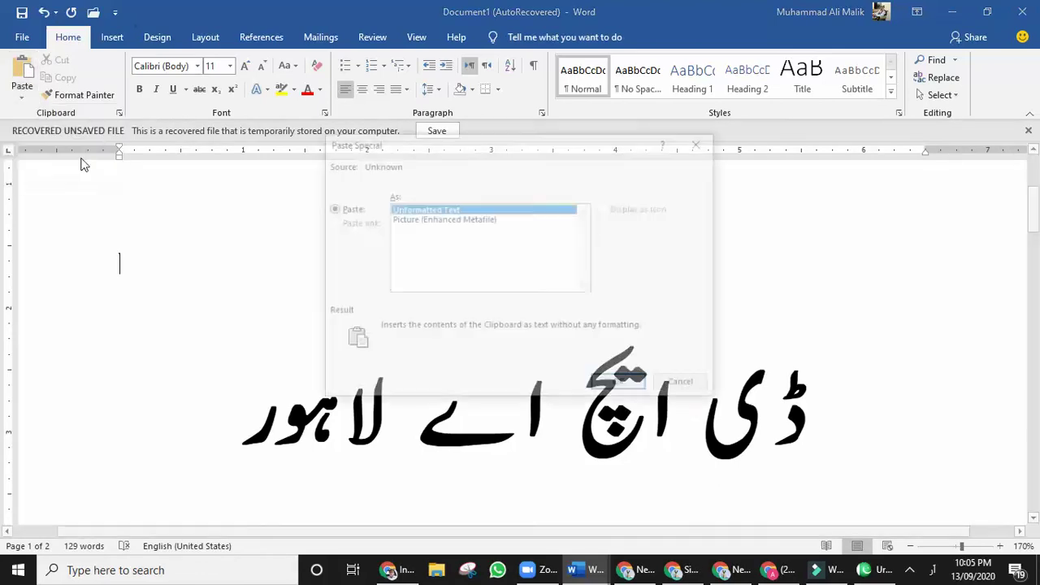
left_click(441, 221)
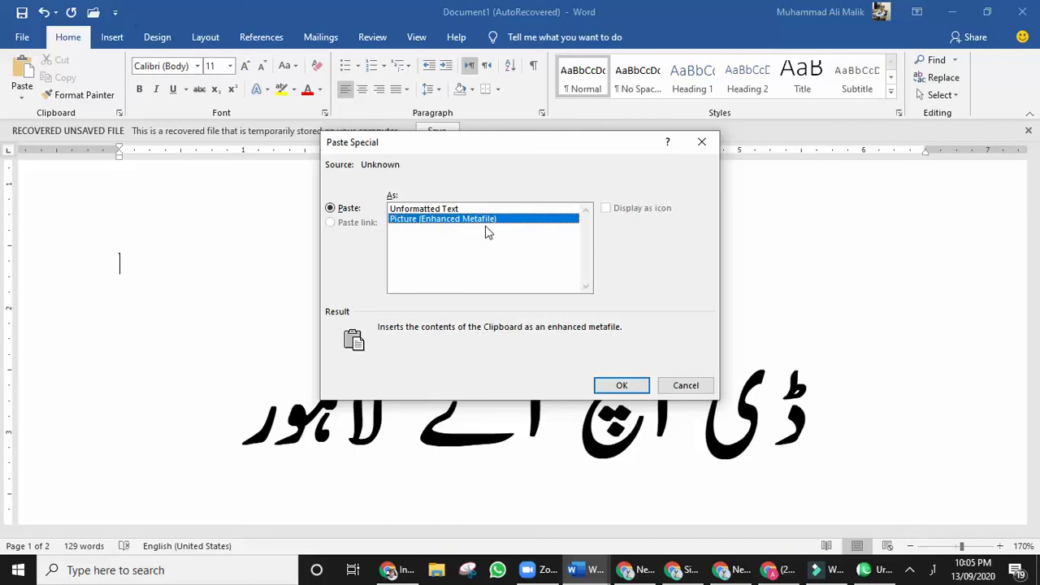
left_click(620, 385)
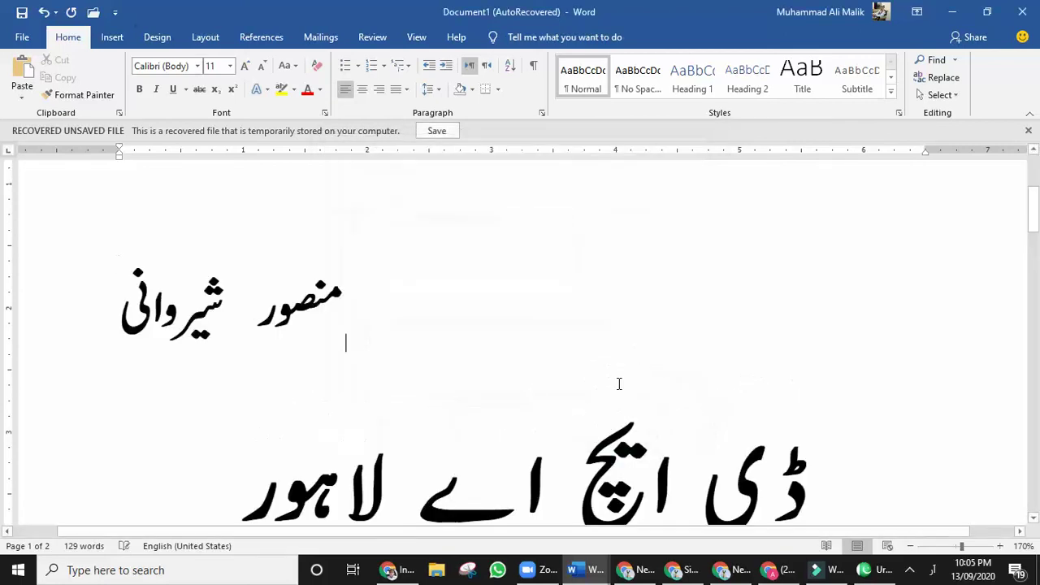
Select the pasted name picture and drag its corner handle to roughly double its size.
left_click(193, 322)
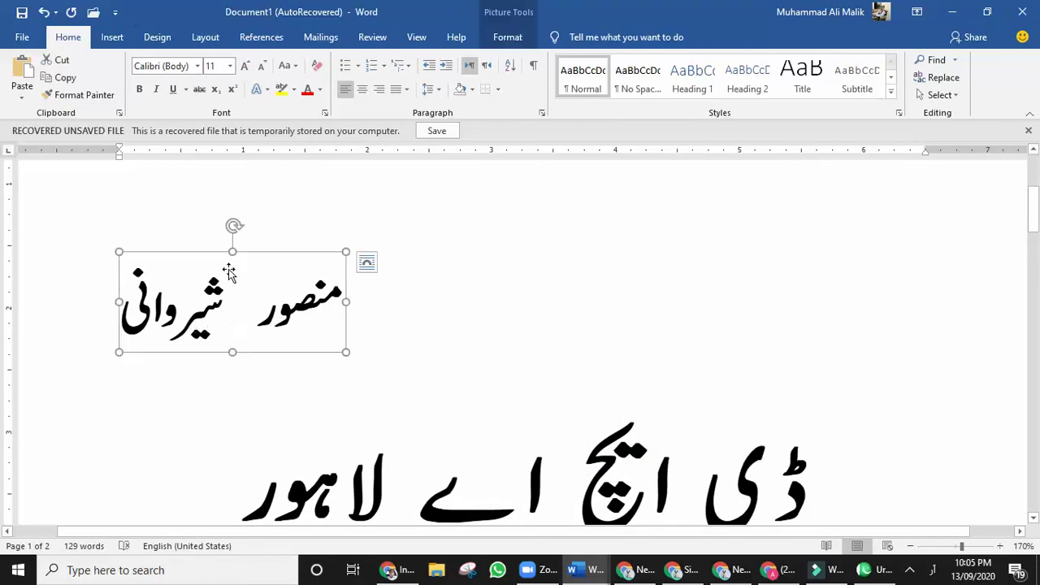
left_click(276, 432)
left_click(201, 325)
left_click_drag(368, 361, 553, 430)
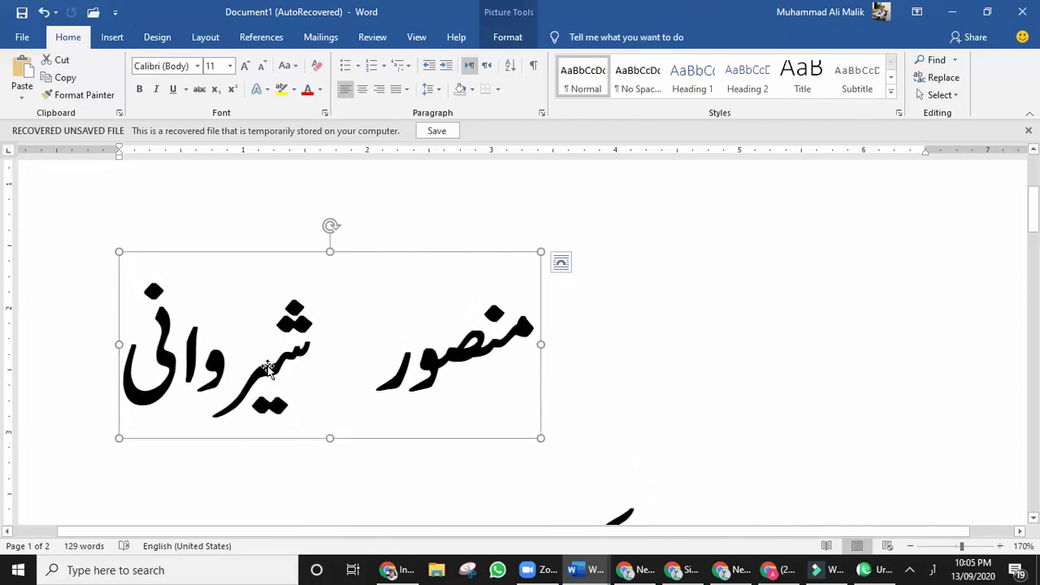
left_click_drag(269, 368, 732, 343)
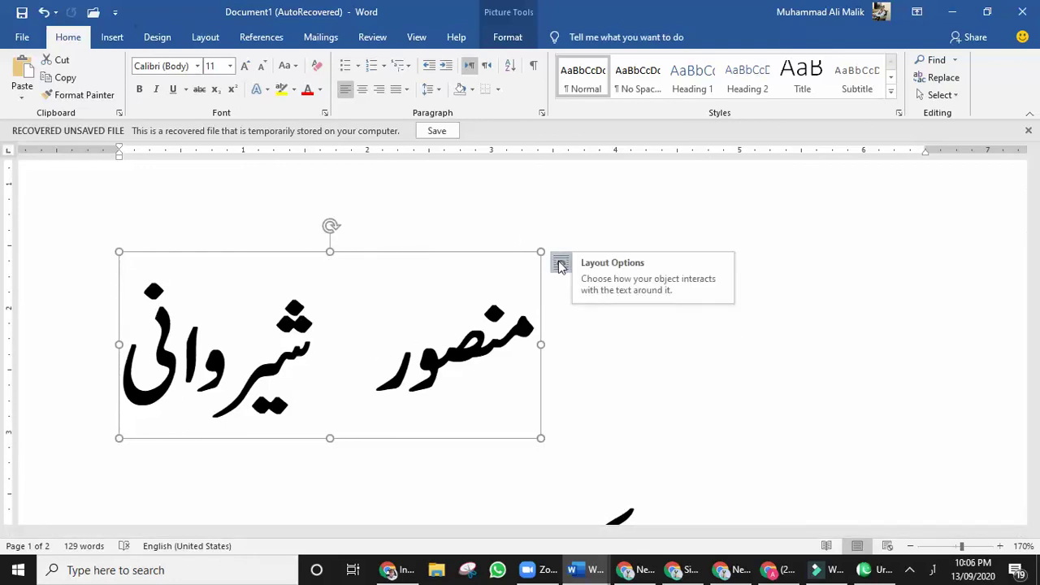
Set the name picture's text wrapping, trying In Front of Text, Square and Through.
left_click(560, 264)
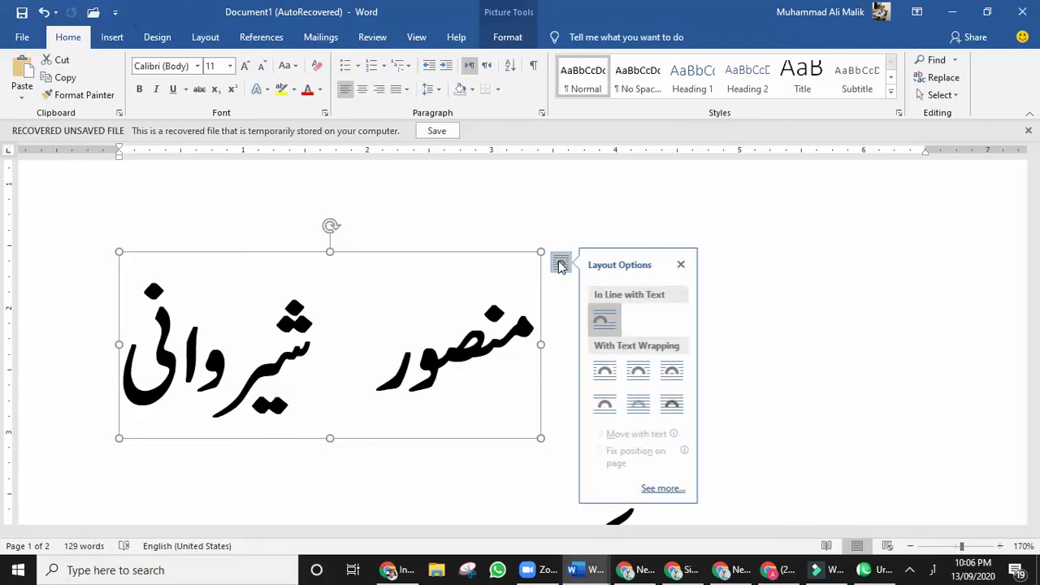
left_click(672, 404)
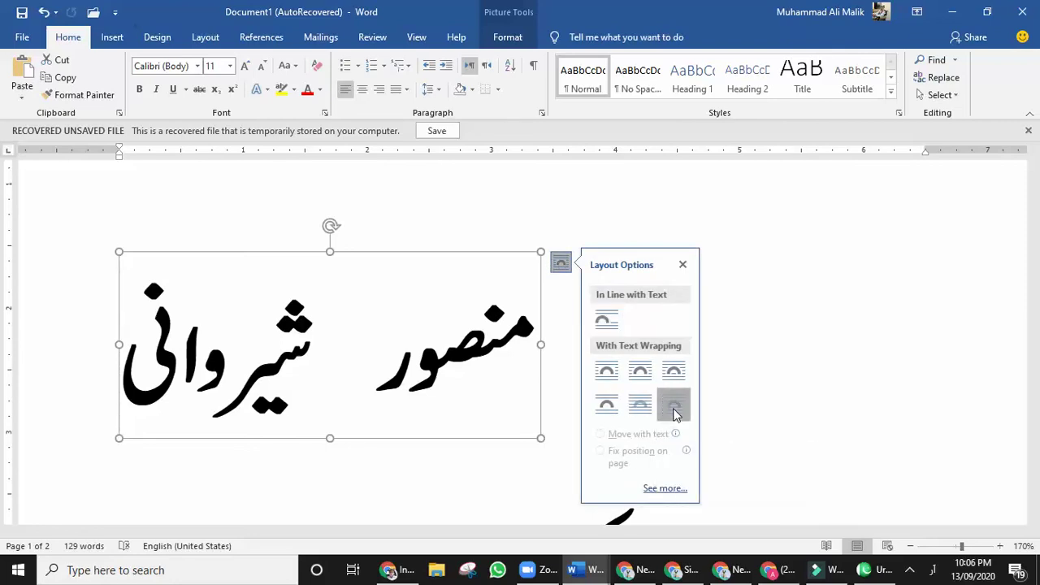
left_click(638, 376)
left_click(607, 381)
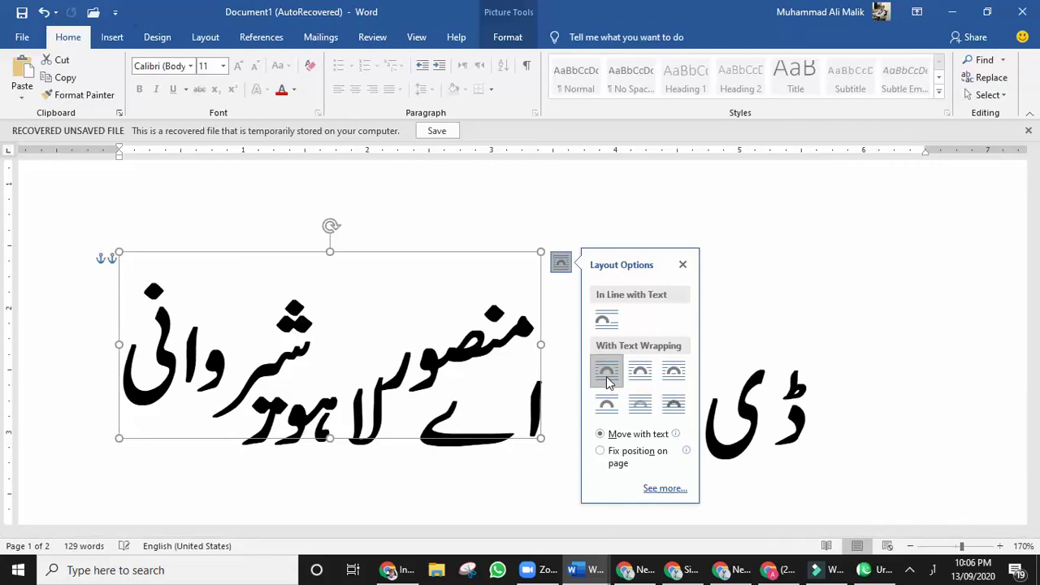
left_click(674, 371)
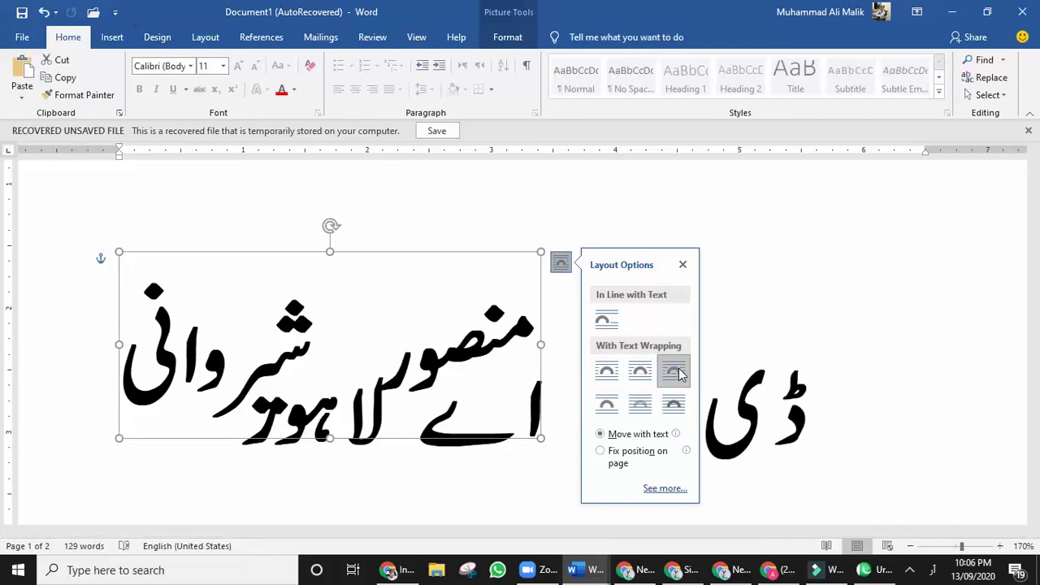
left_click(789, 301)
Drag the name picture up and right so it sits above the 'ڈی ایچ اے لاہور' heading.
left_click(437, 348)
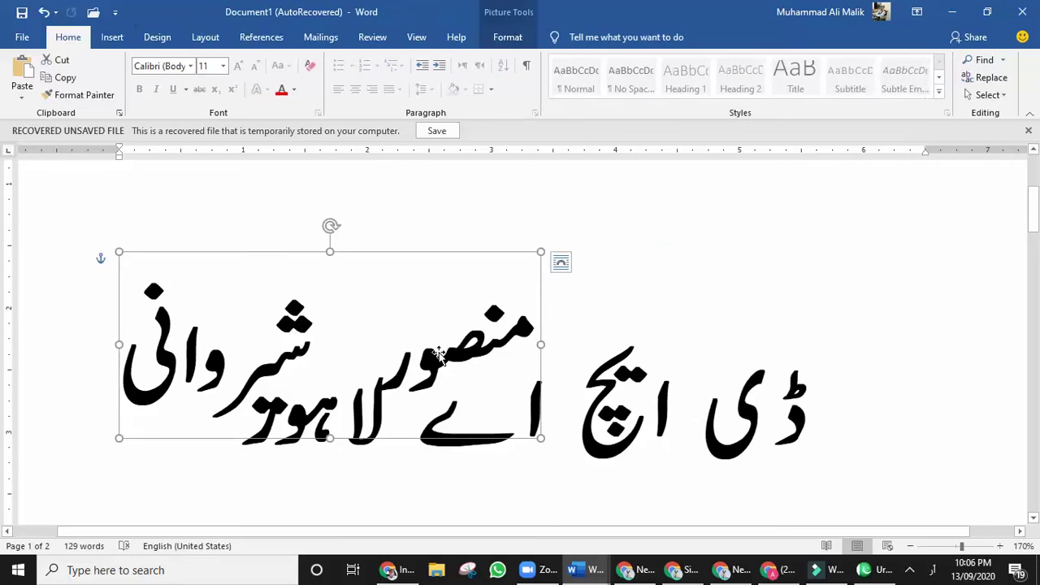
left_click_drag(437, 351, 576, 314)
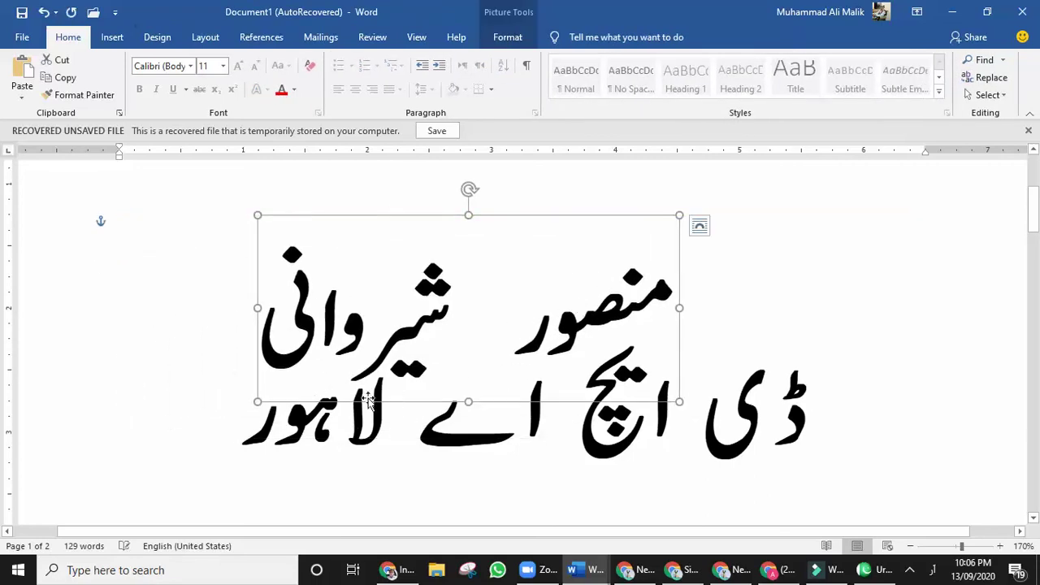
left_click_drag(464, 432, 409, 402)
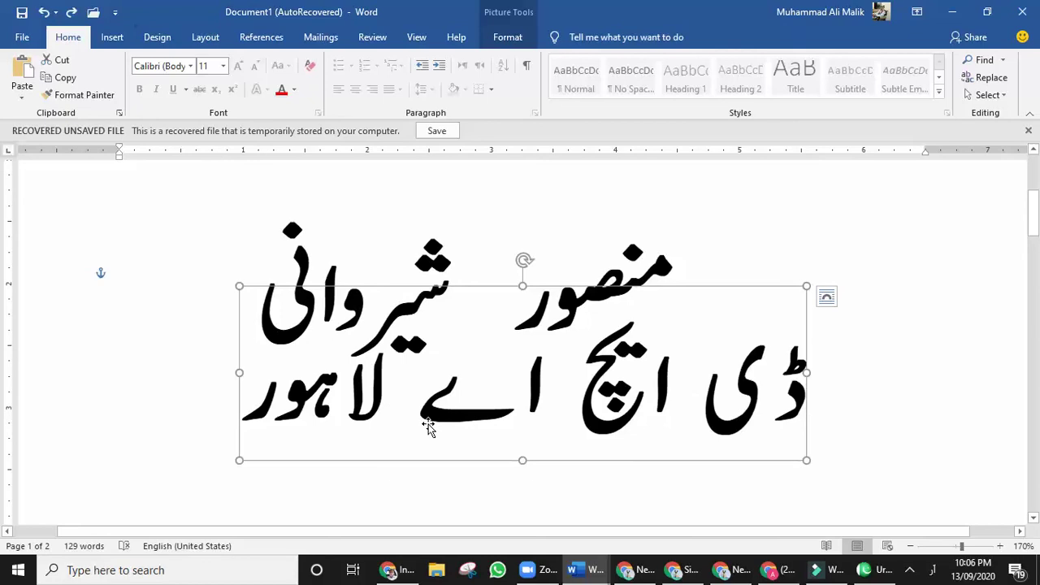
Delete the location picture, then move, tilt, shrink to 1.01" by 2.29" and re-level the name picture.
key("Delete")
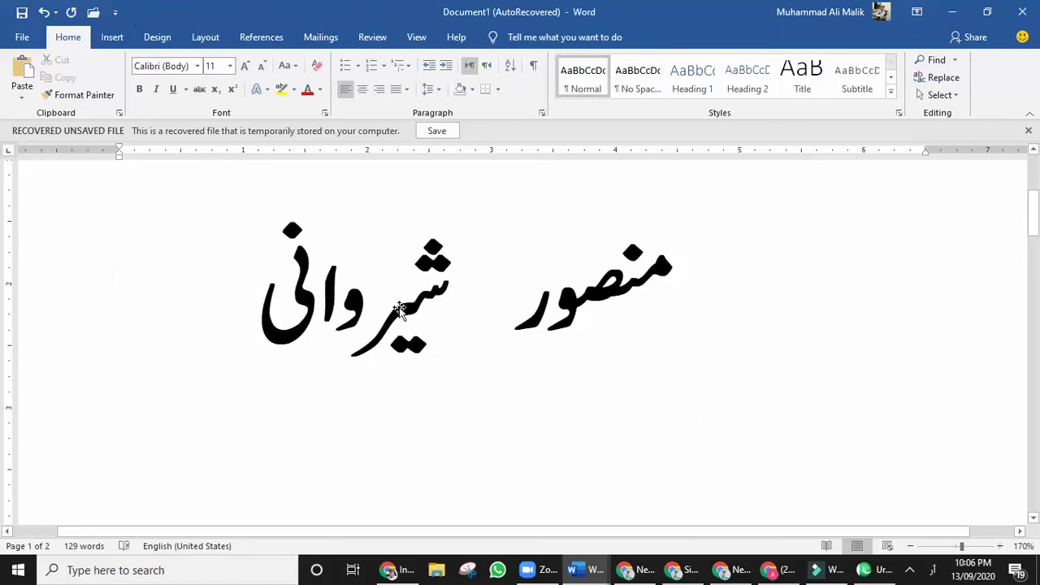
left_click_drag(400, 308, 543, 307)
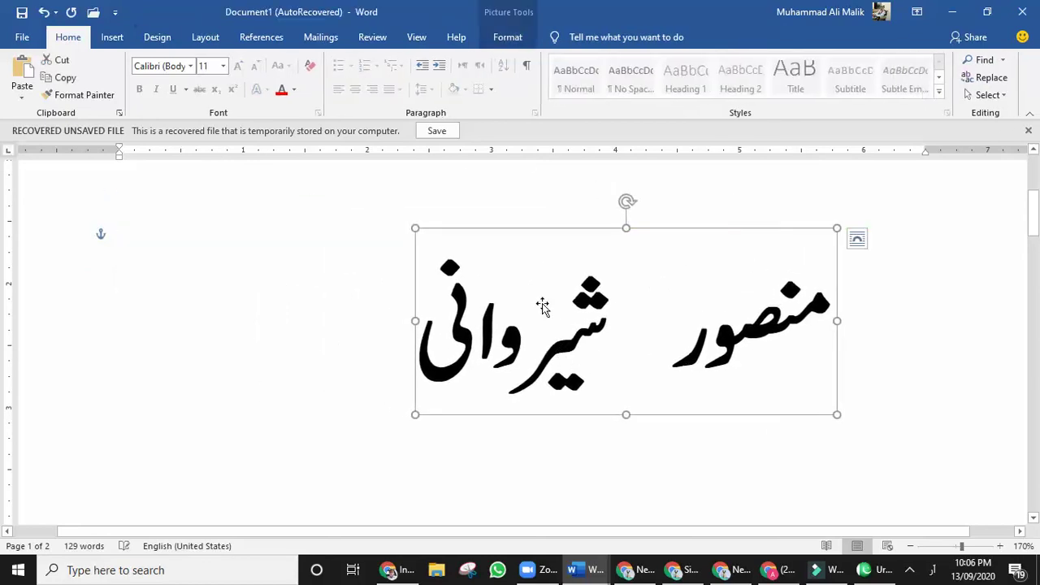
left_click_drag(624, 198, 603, 204)
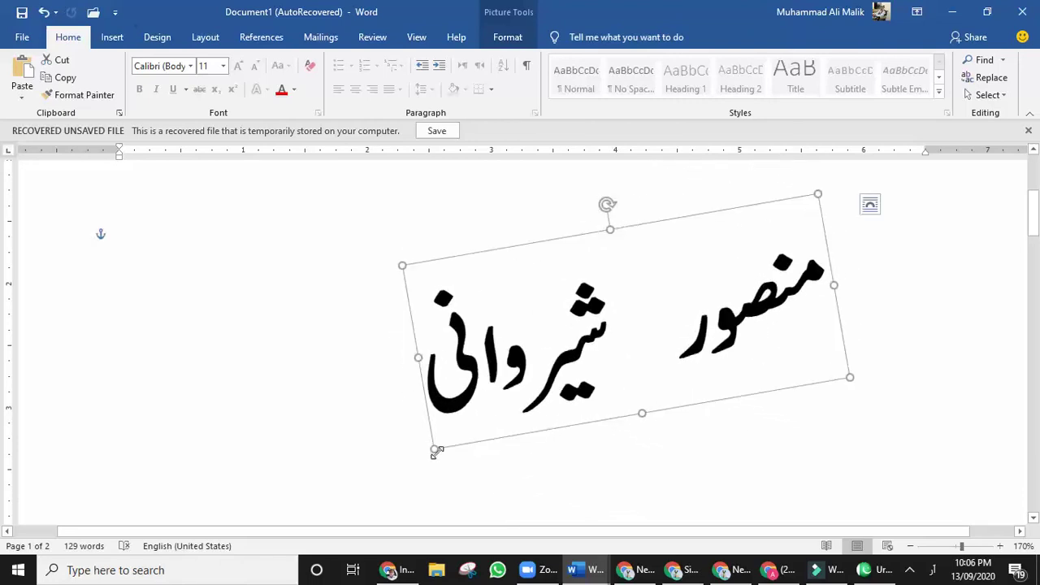
left_click_drag(436, 451, 715, 359)
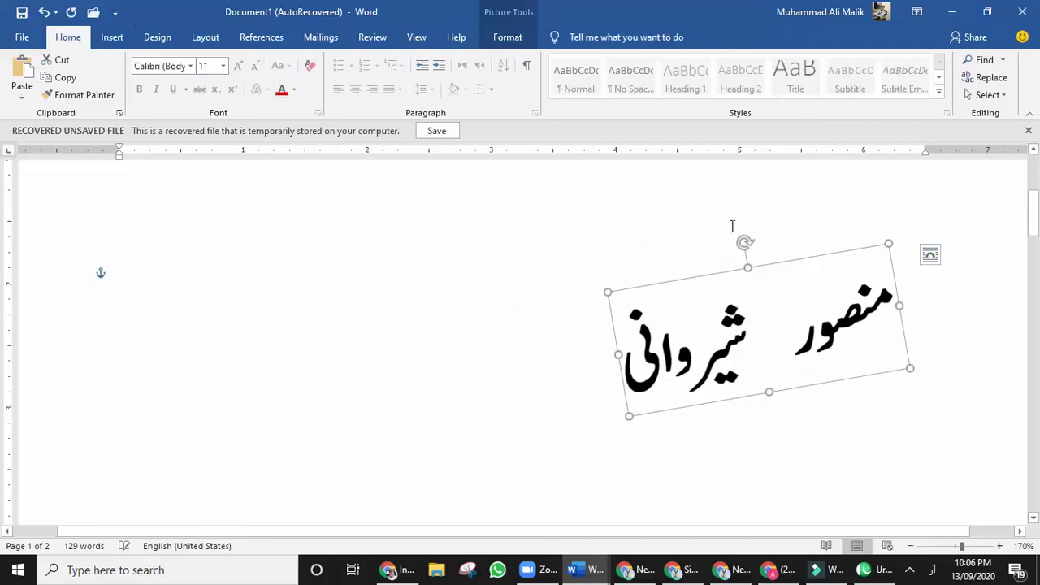
mouse_move(747, 240)
left_mouse_down()
mouse_move(770, 243)
mouse_move(772, 232)
mouse_move(749, 227)
mouse_move(760, 230)
left_mouse_up()
From Picture Tools Format's Picture Styles gallery, apply Bevel Rectangle to the name picture.
left_click(511, 38)
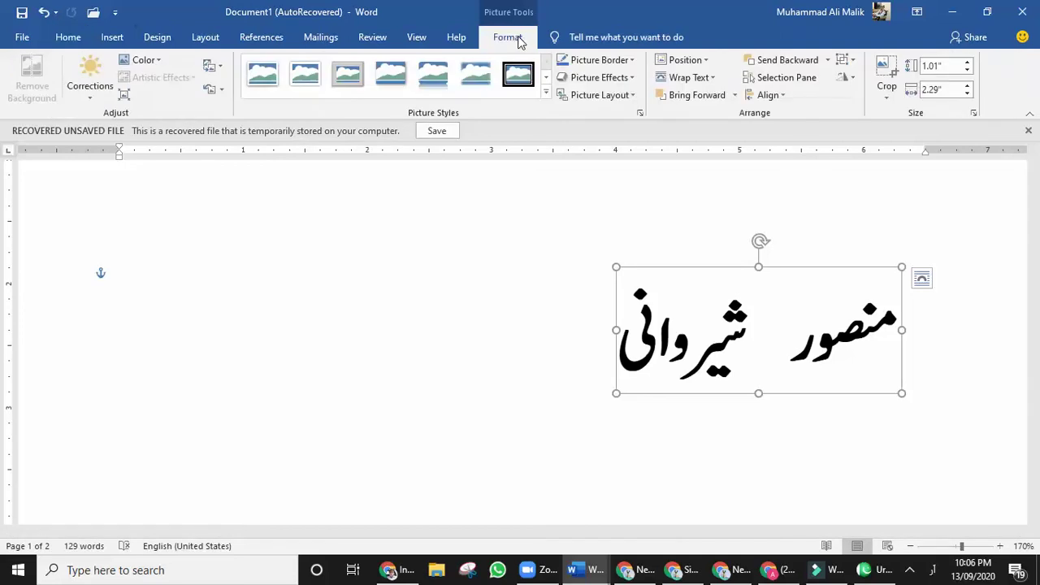
left_click(470, 77)
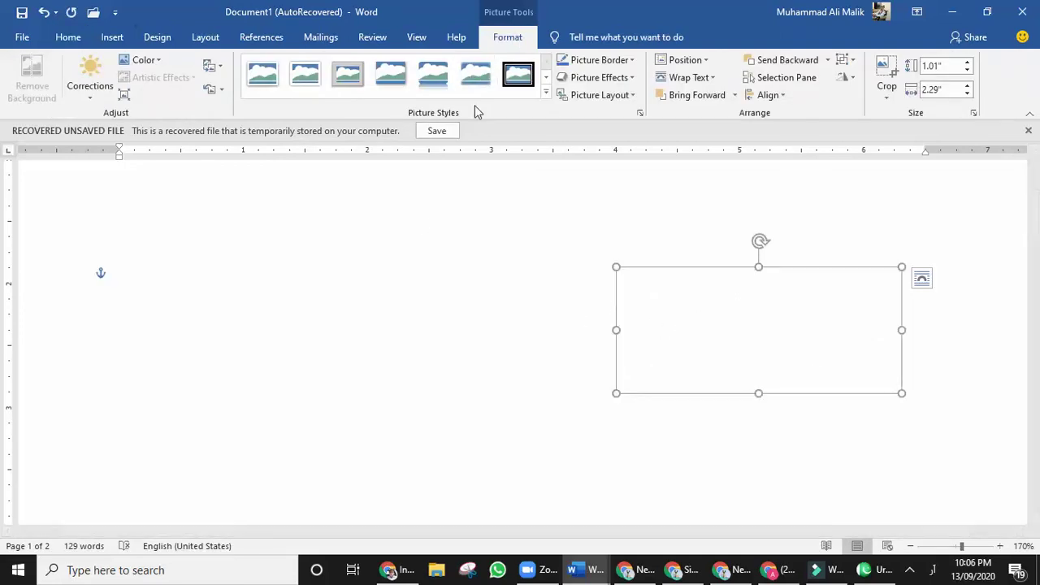
left_click(547, 95)
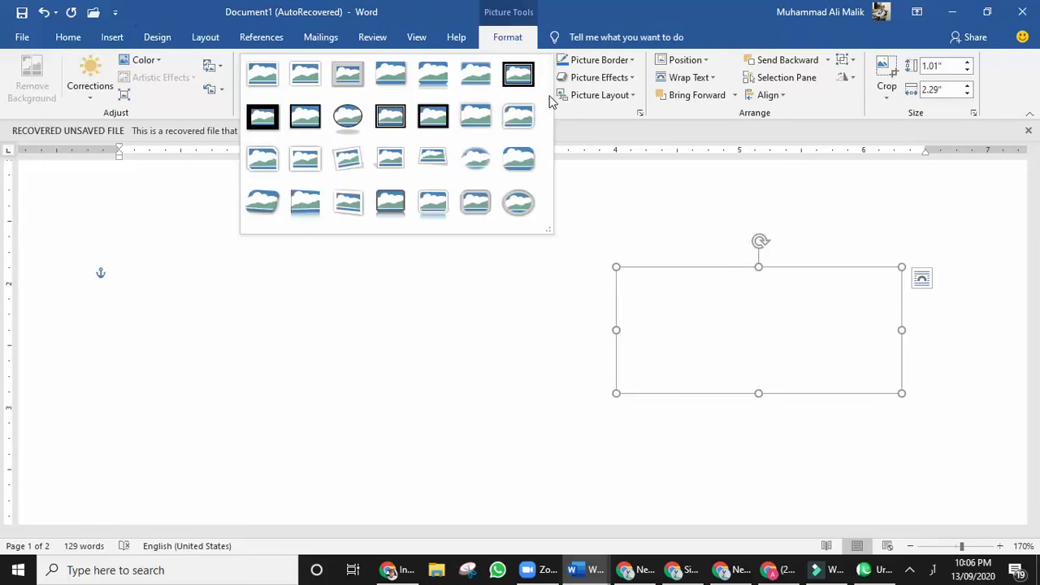
left_click(519, 167)
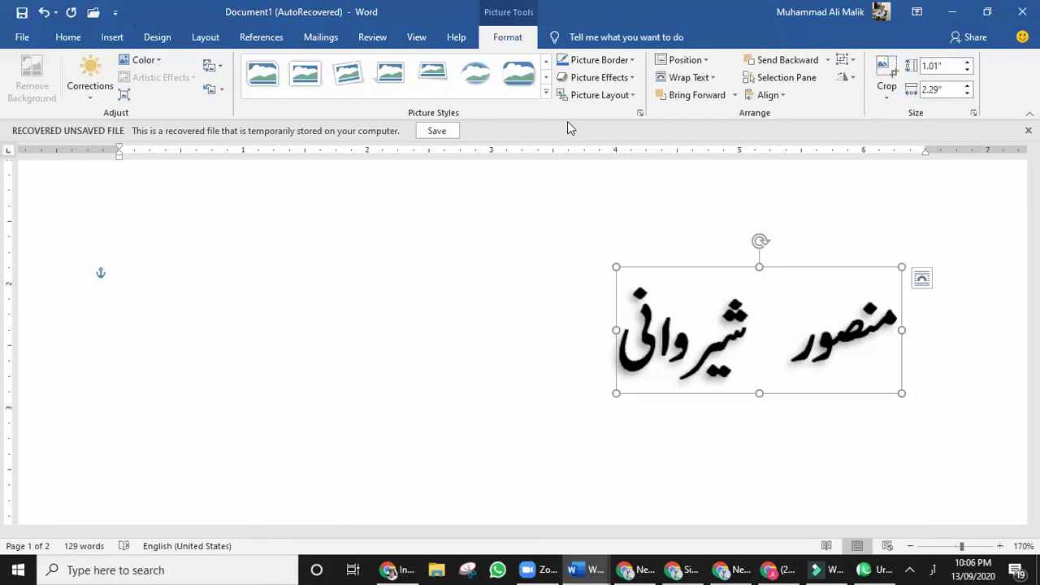
Apply a Picture Effects 3-D Rotation preset to the name picture and nudge it slightly left.
left_click(634, 78)
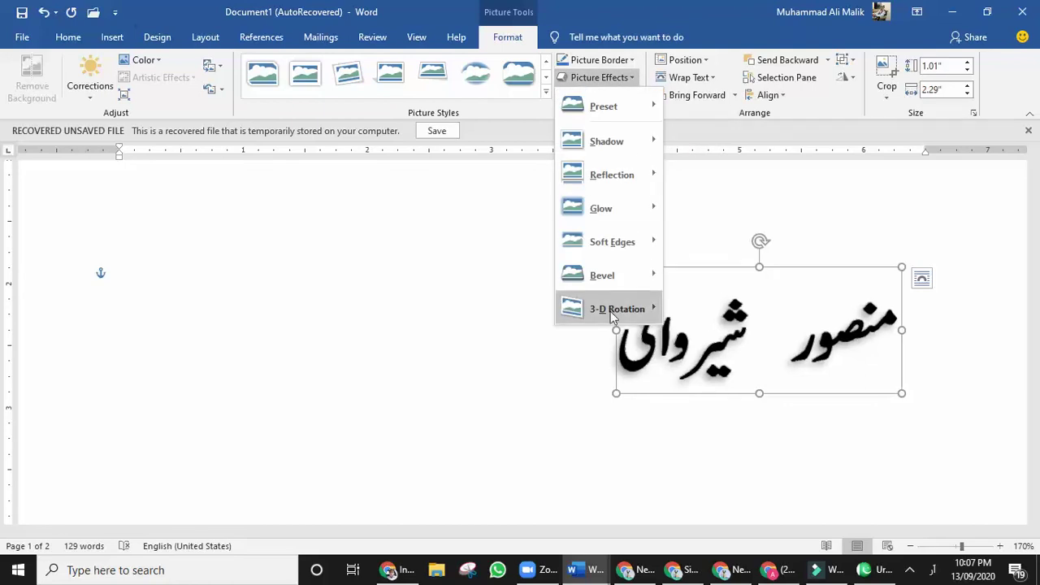
mouse_move(613, 317)
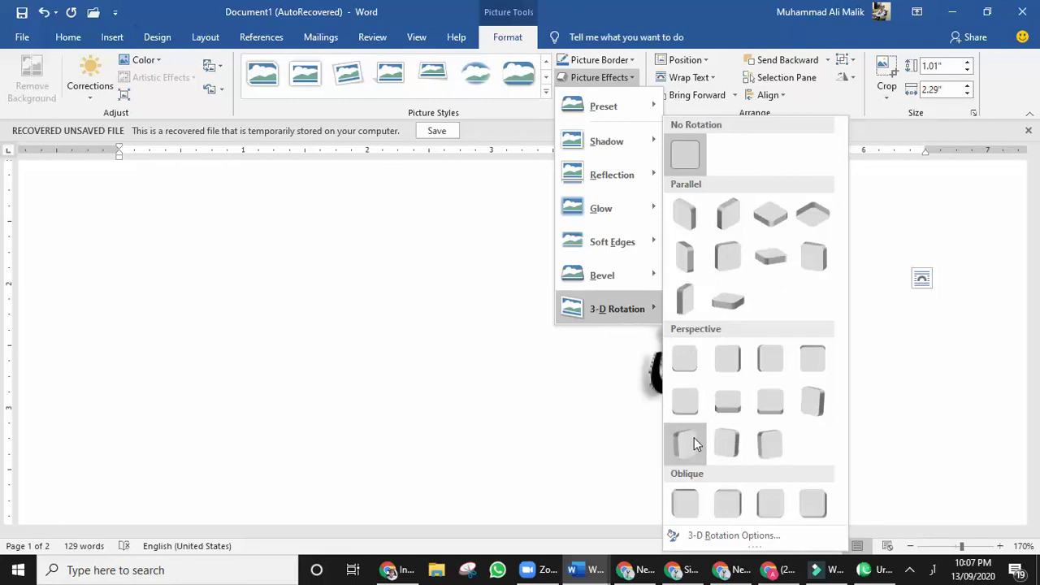
left_click(694, 504)
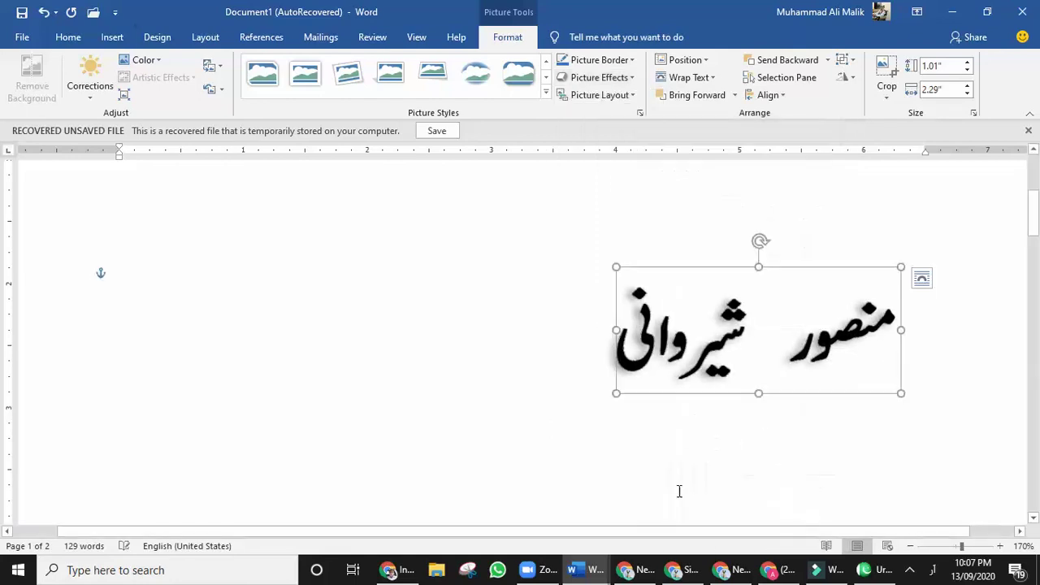
left_click(523, 447)
left_click_drag(642, 362, 576, 358)
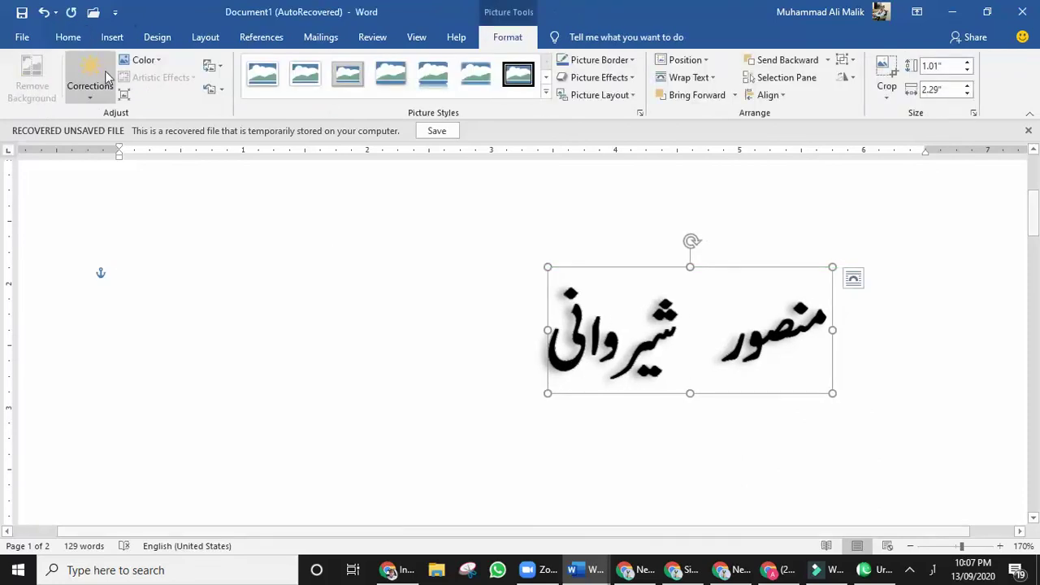
Recolour the name picture with a blue Color variant, deselect it, and switch to Urdu InPage.
left_click(159, 61)
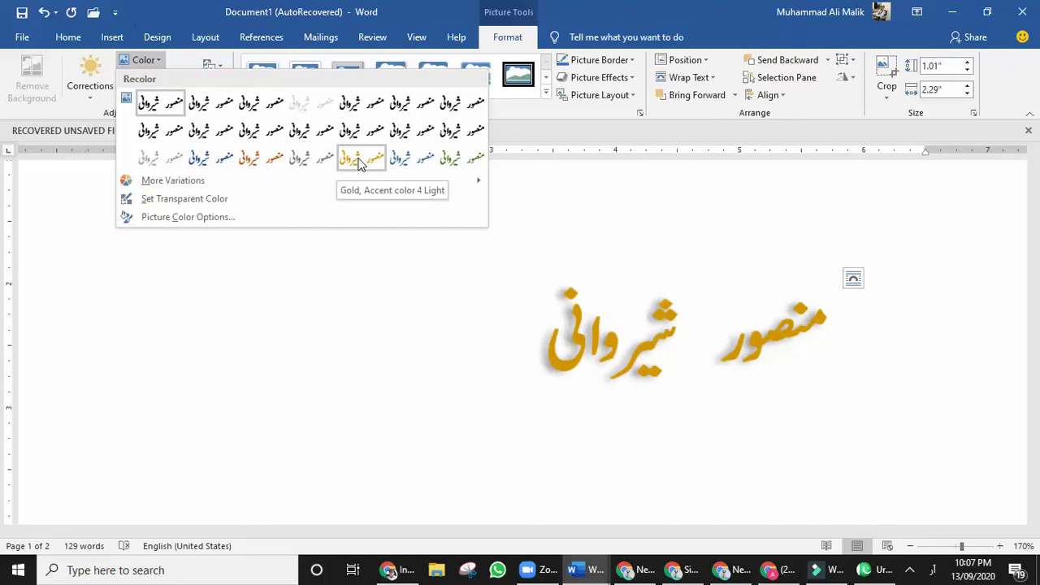
left_click(400, 158)
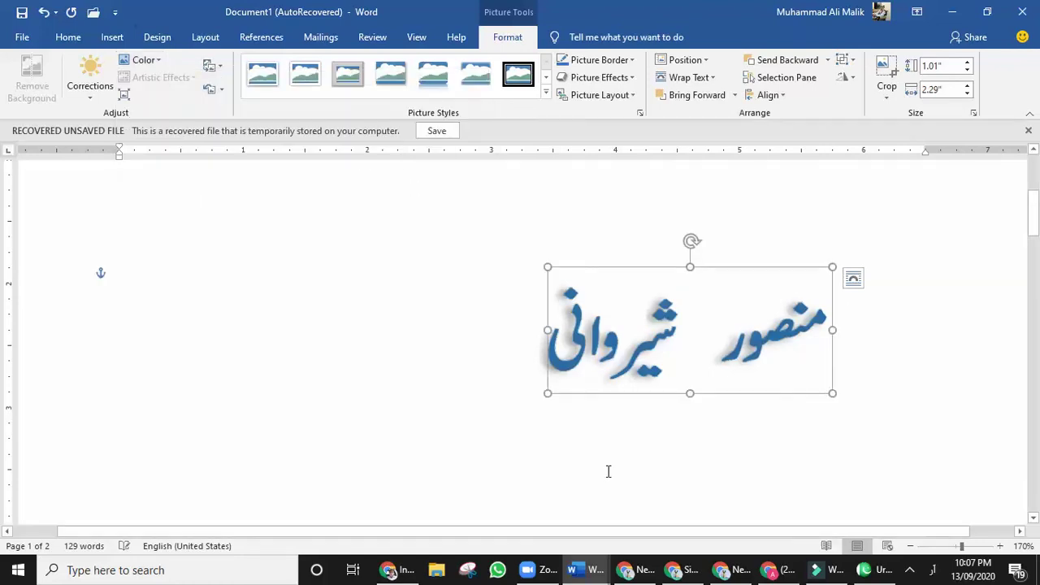
left_click(623, 447)
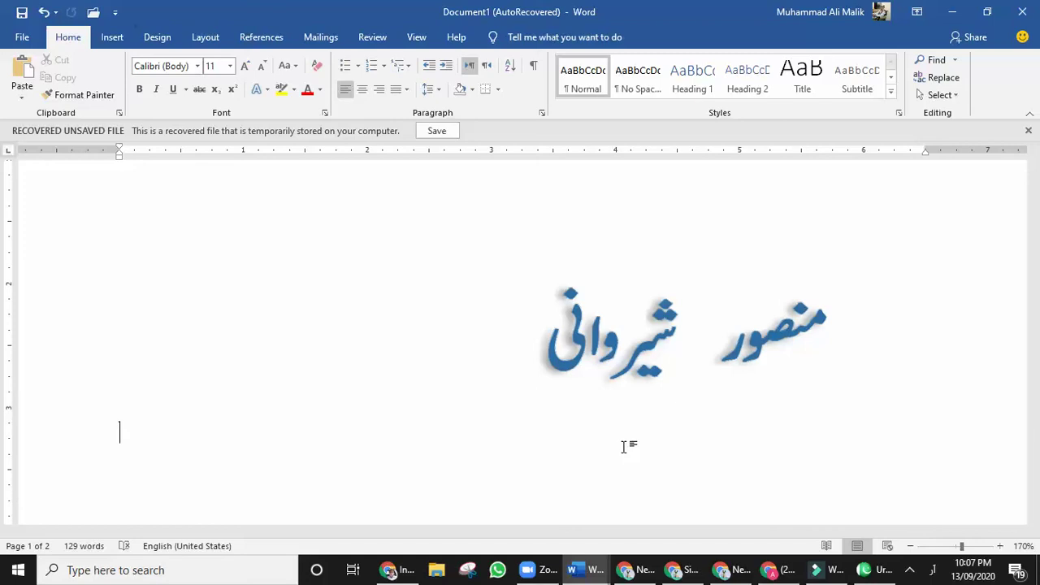
left_click(873, 570)
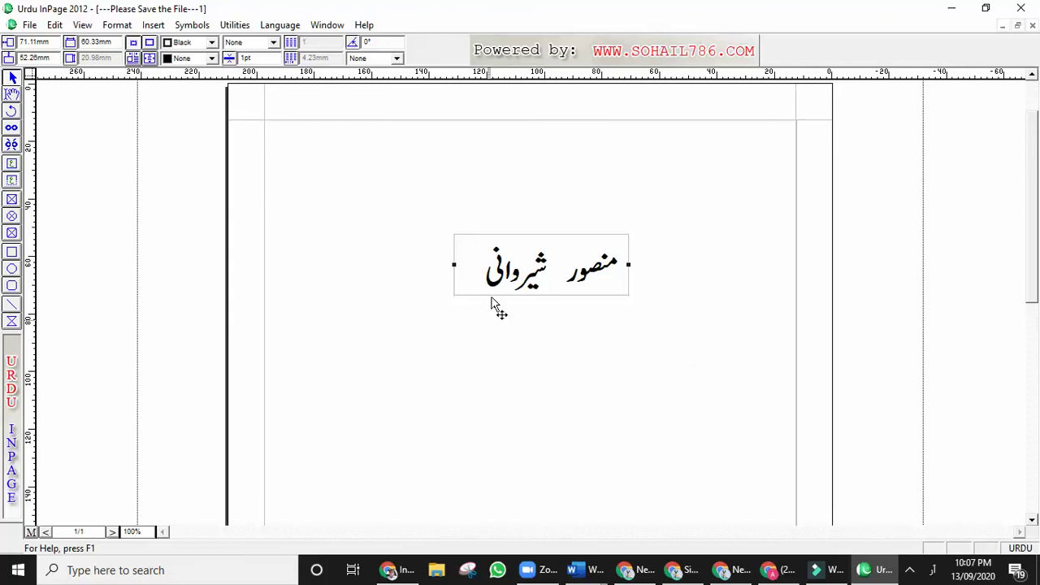
Copy the InPage page's margin frame to the clipboard and return to Word's Document1.
left_click(798, 122)
left_click(791, 124)
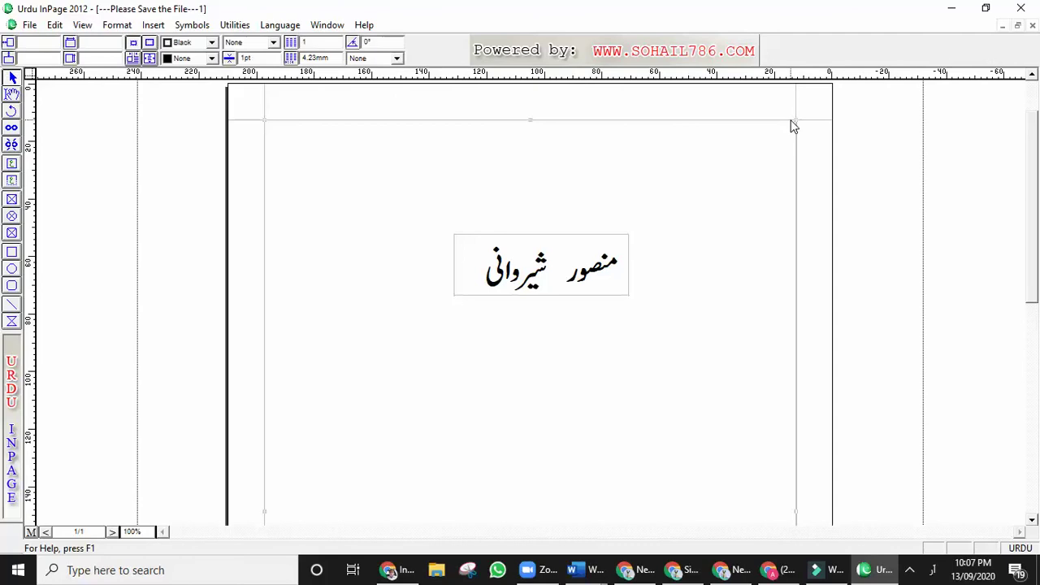
right_click(537, 122)
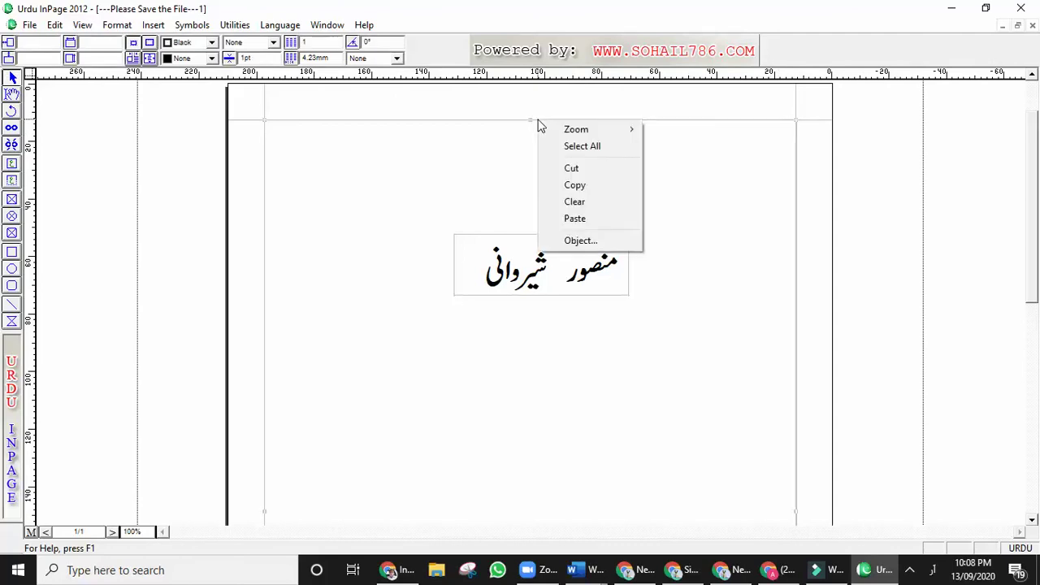
left_click(574, 186)
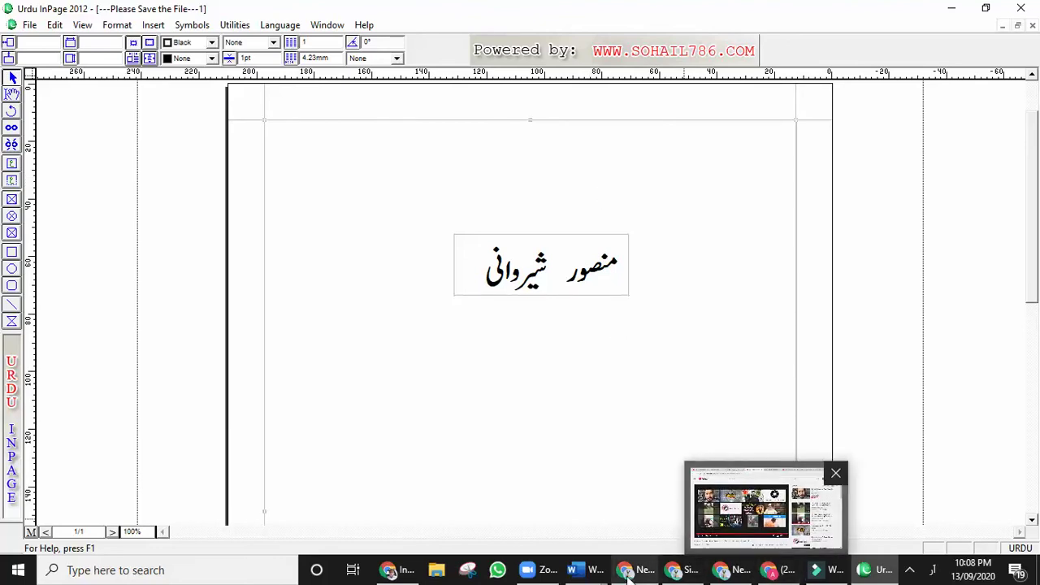
mouse_move(584, 573)
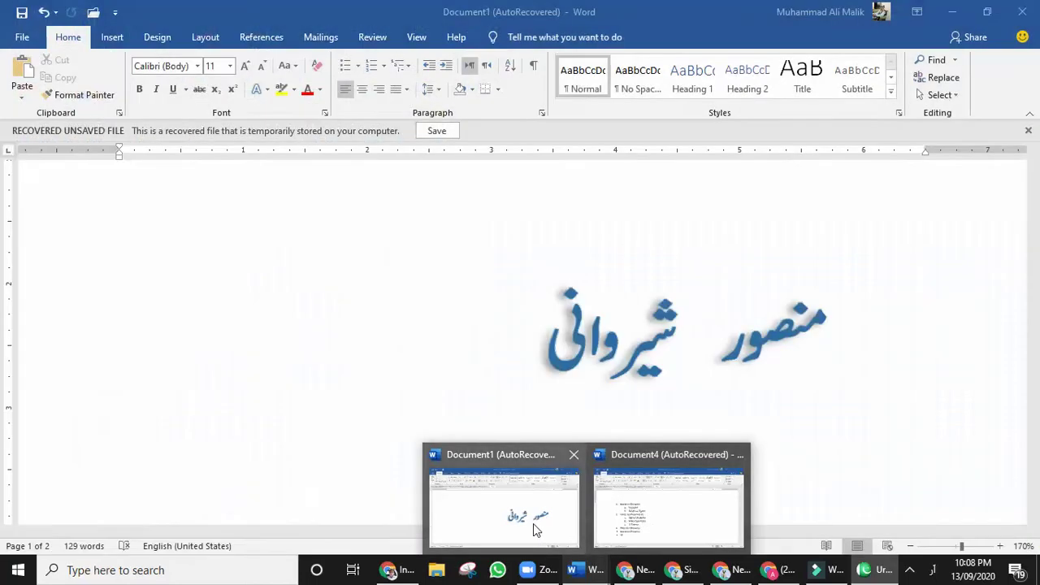
left_click(534, 524)
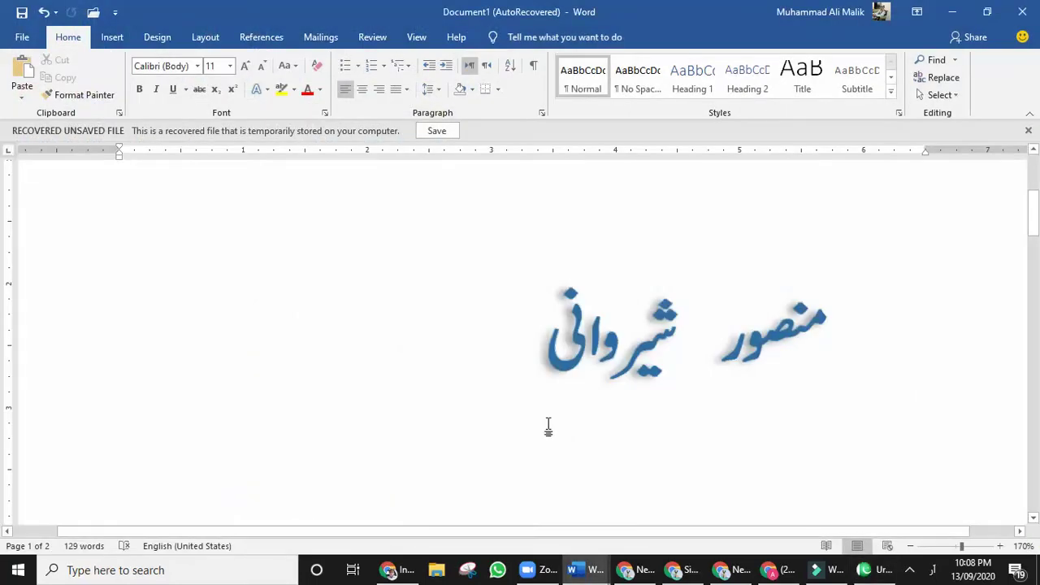
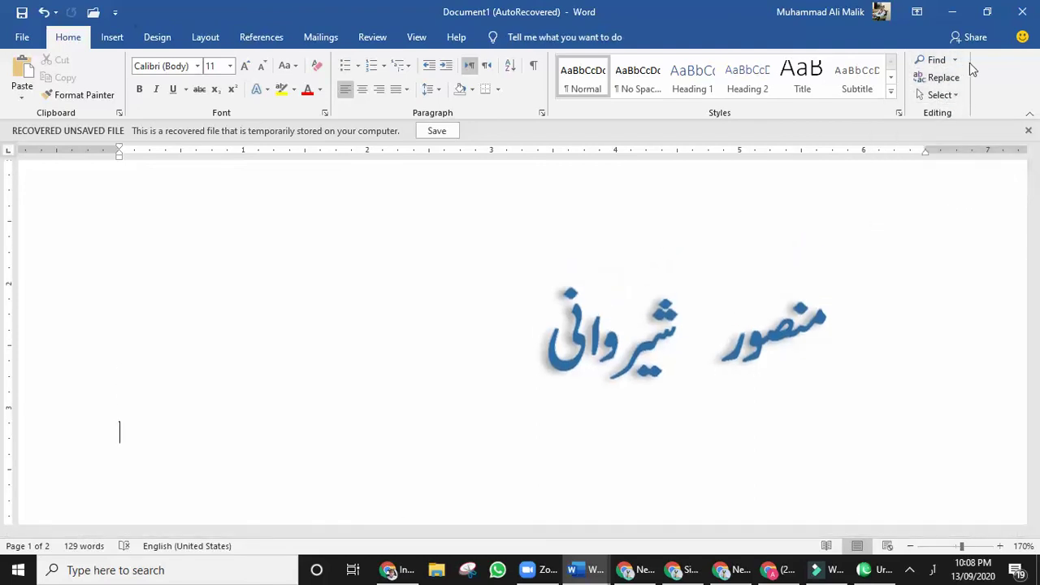
Select the whole document with Select All, deselect it, and reopen the Select menu.
left_click(954, 94)
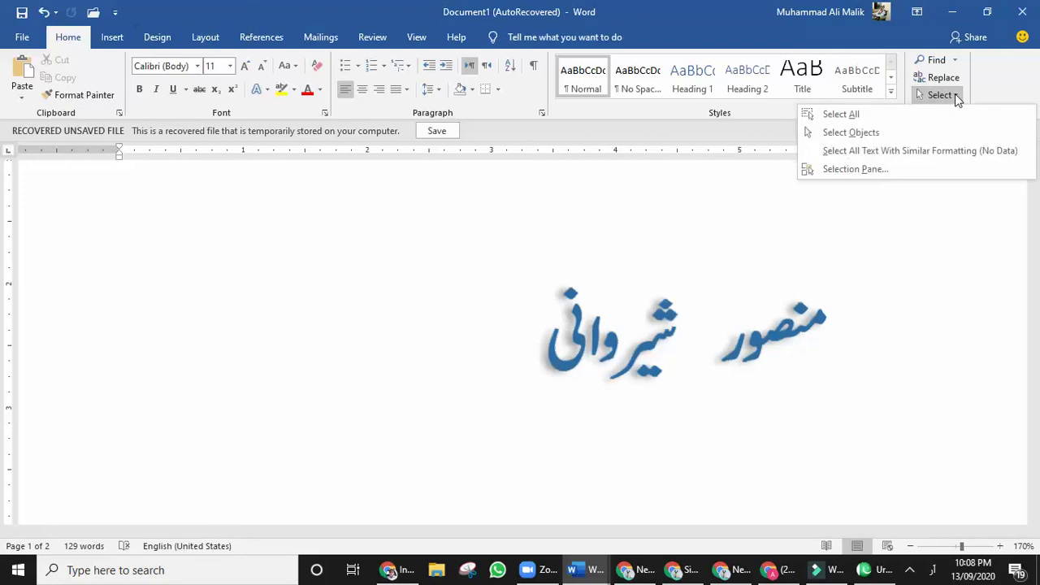
left_click(841, 113)
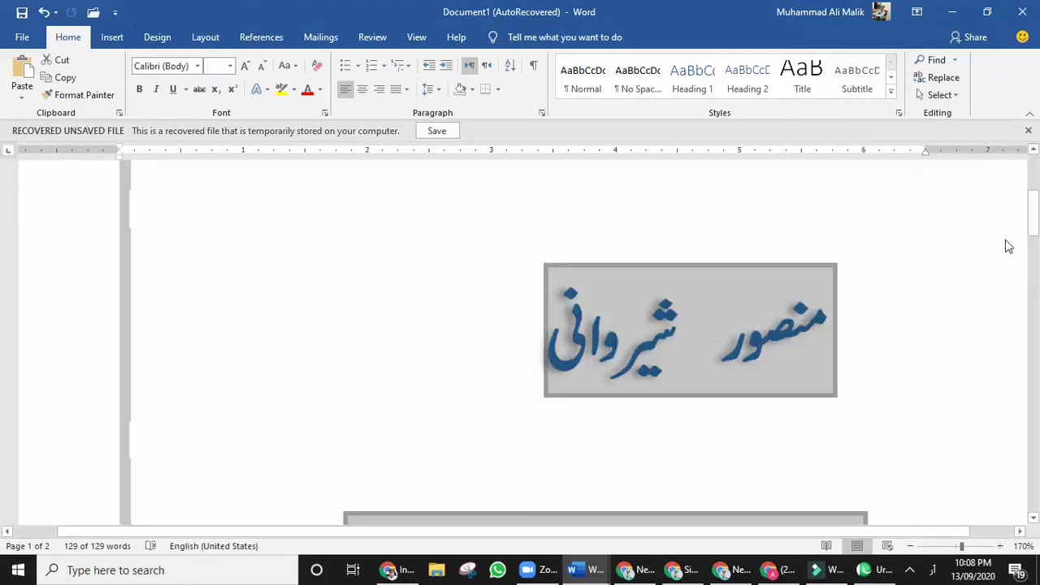
left_click_drag(1032, 217, 1035, 156)
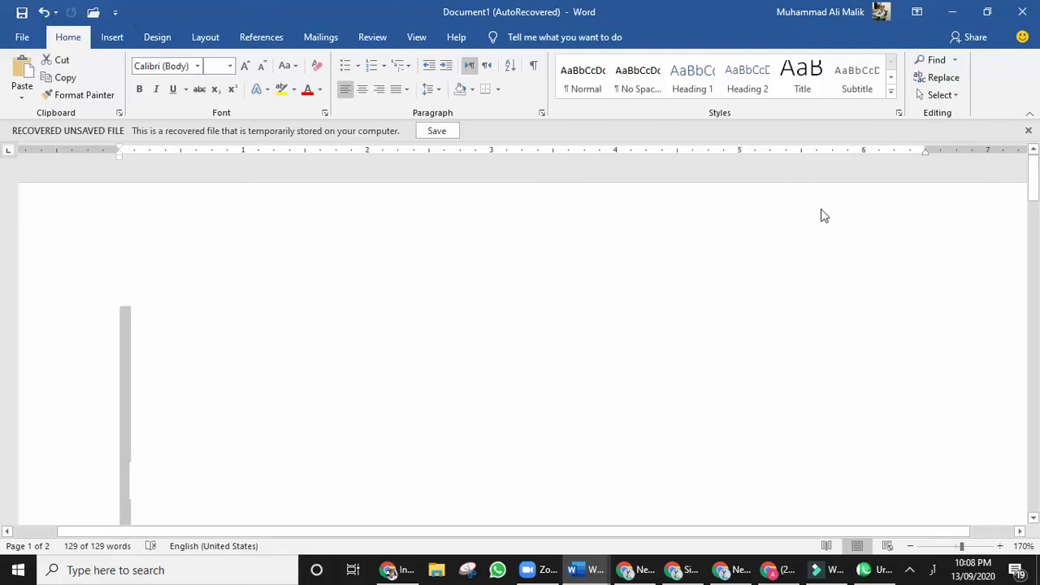
left_click(512, 350)
scroll(947, 220, "down", 3)
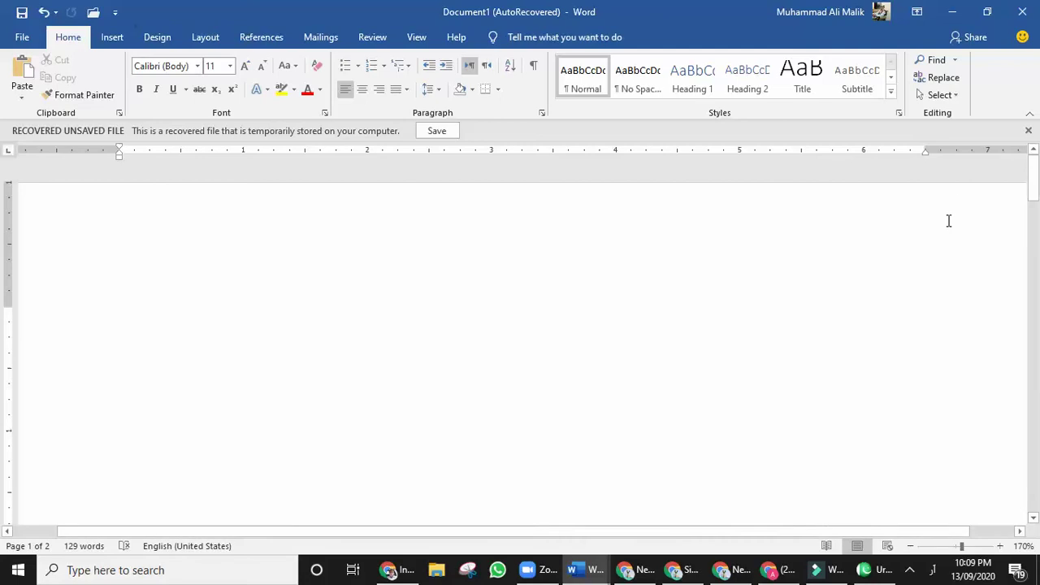
scroll(949, 220, "down", 3)
scroll(949, 220, "up", 3)
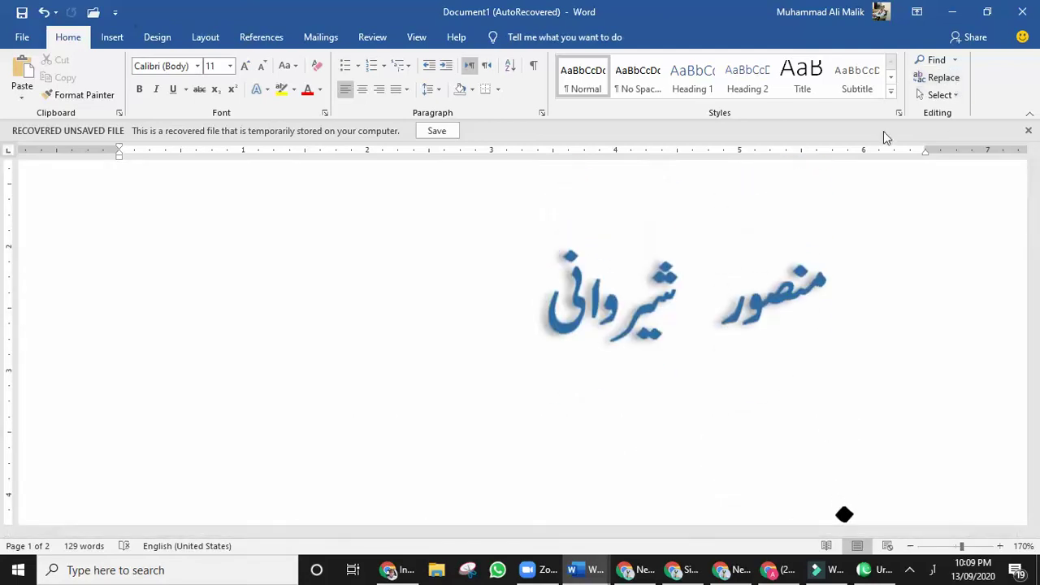
left_click(958, 96)
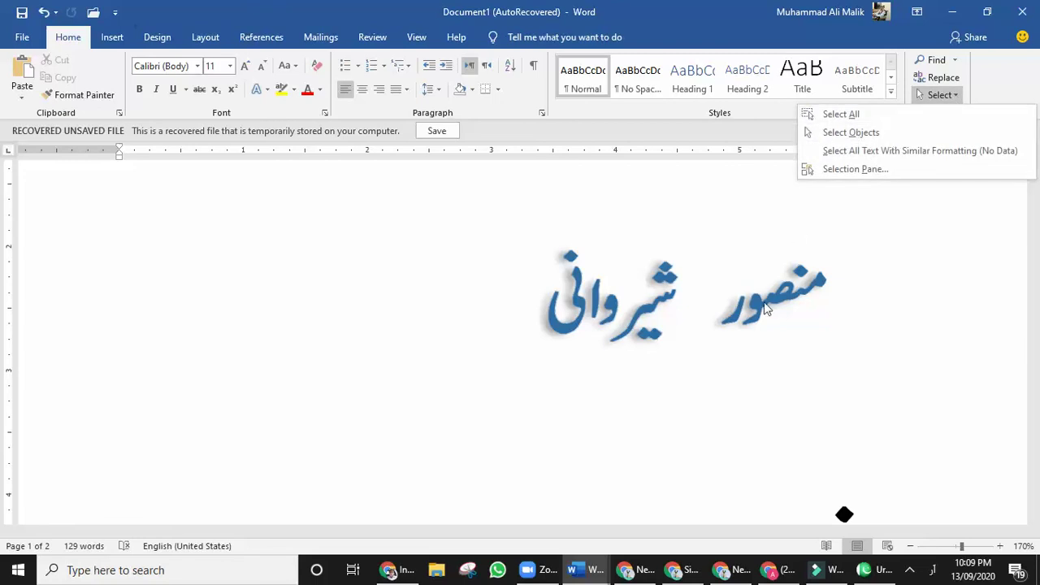
Turn on Select Objects mode and pick the Urdu name image above PRISM 9.
left_click(861, 131)
left_click(633, 326)
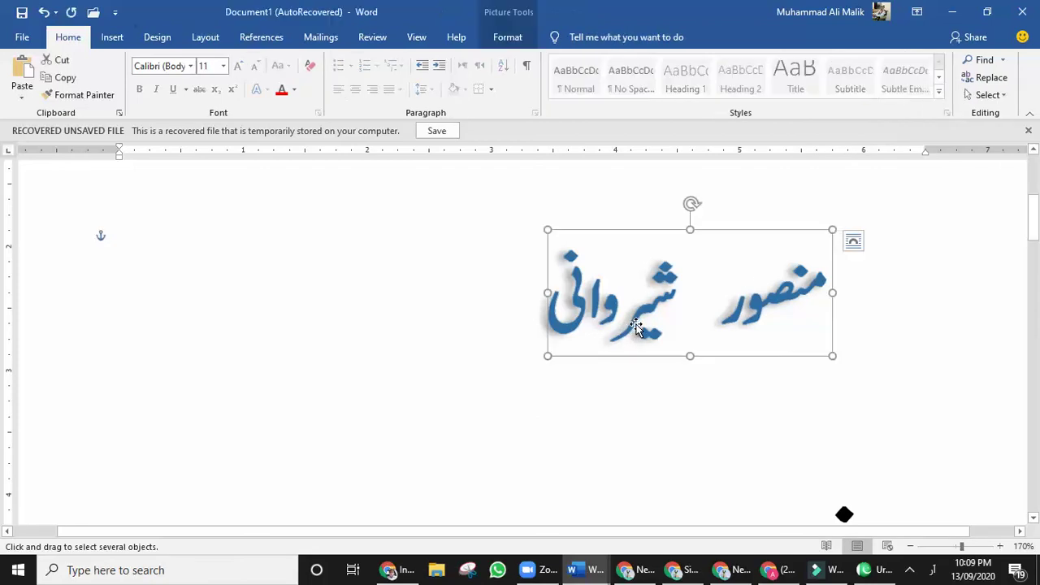
left_click_drag(1033, 233, 1035, 253)
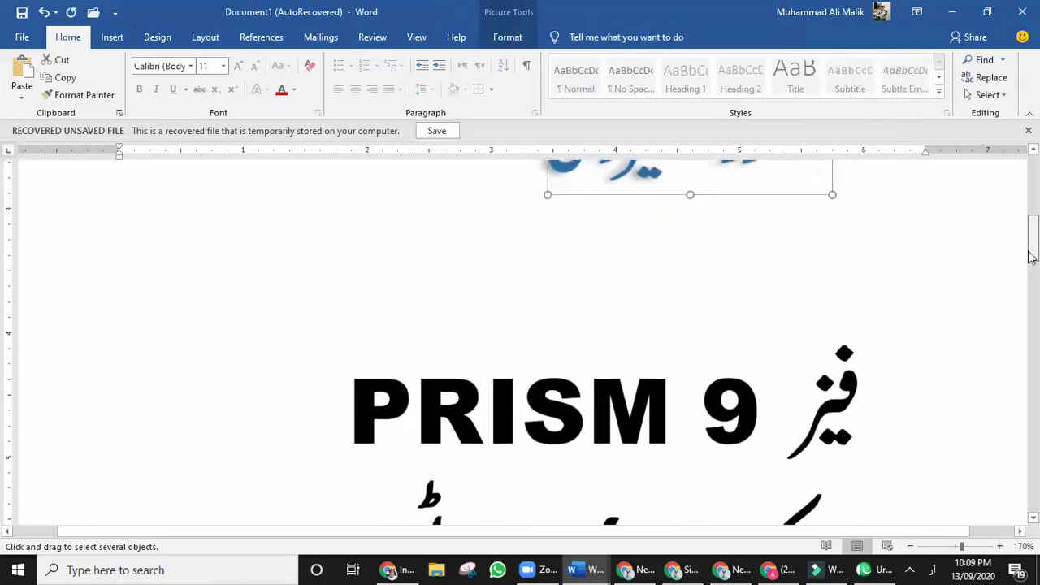
left_click(752, 409)
scroll(764, 393, "up", 1)
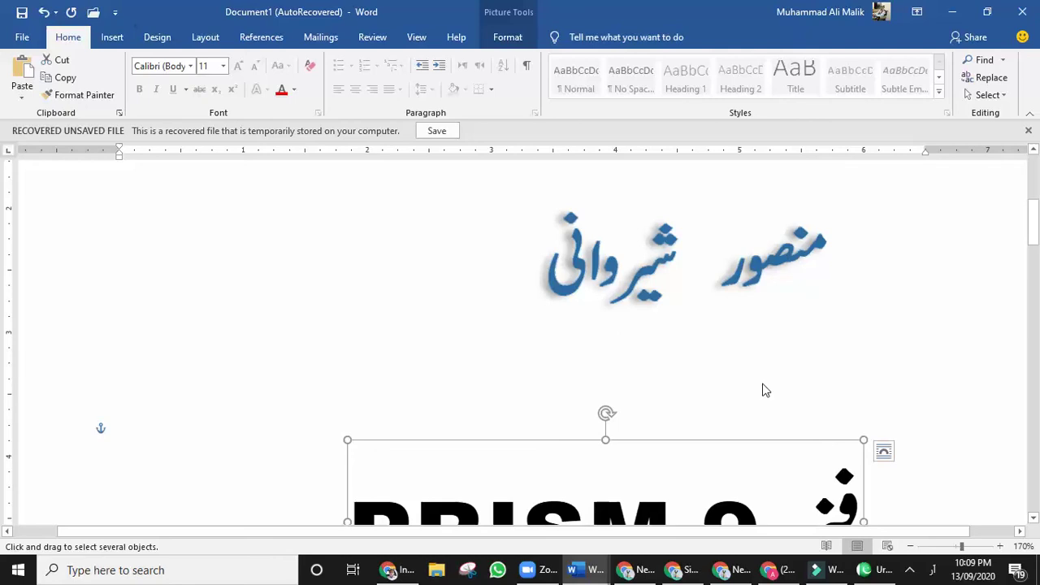
left_click(557, 290)
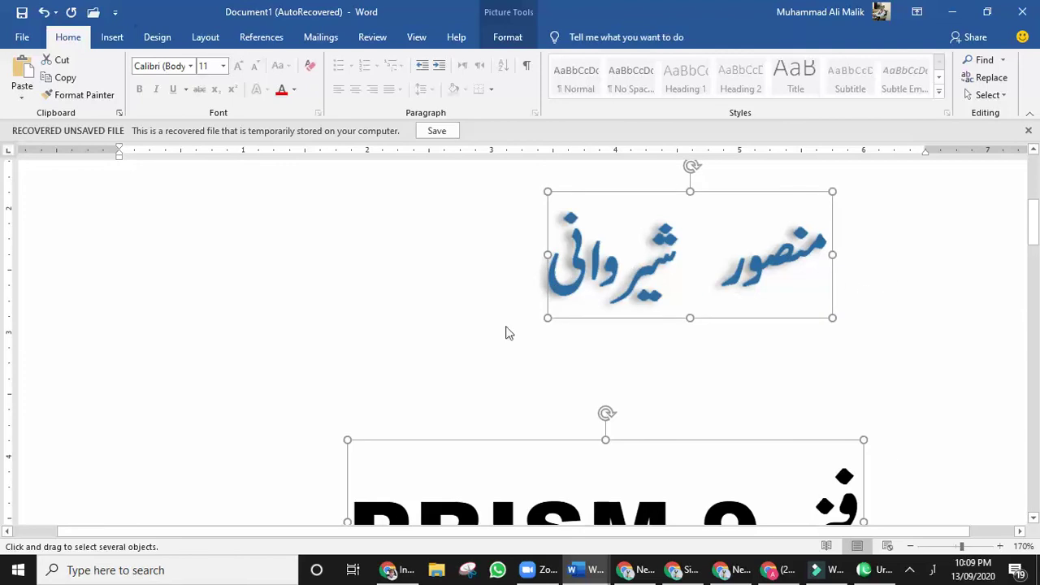
left_click(668, 420)
left_click(576, 277)
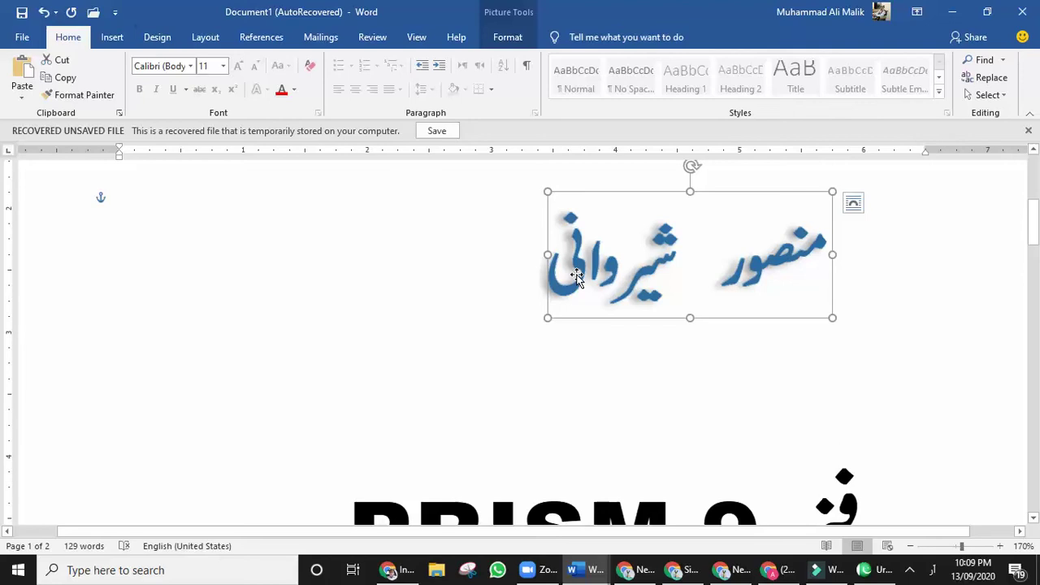
Ctrl-drag copies of the Urdu name image across the top of page 1.
left_click_drag(579, 280, 580, 382)
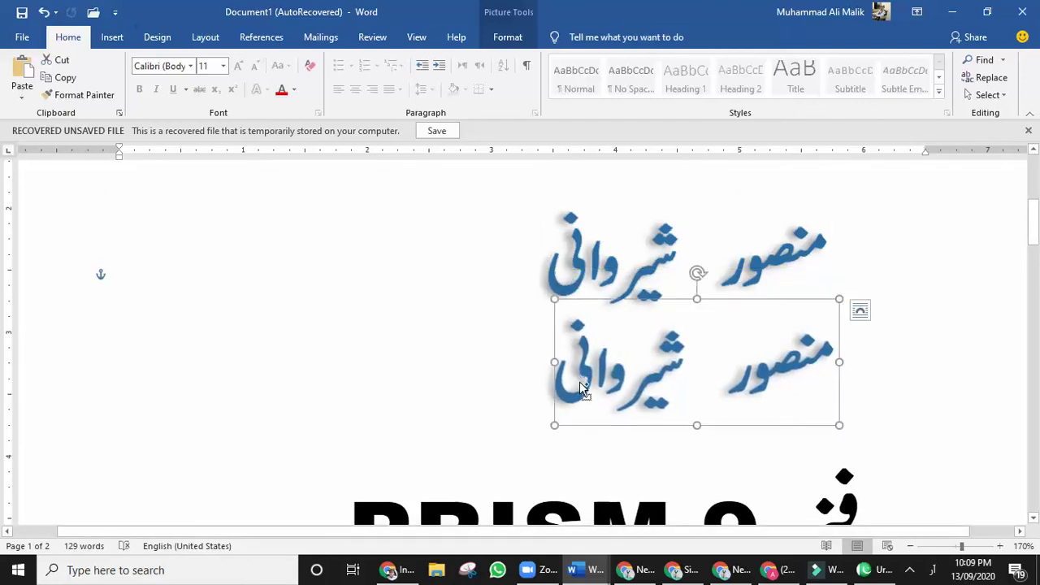
left_click_drag(580, 382, 159, 514)
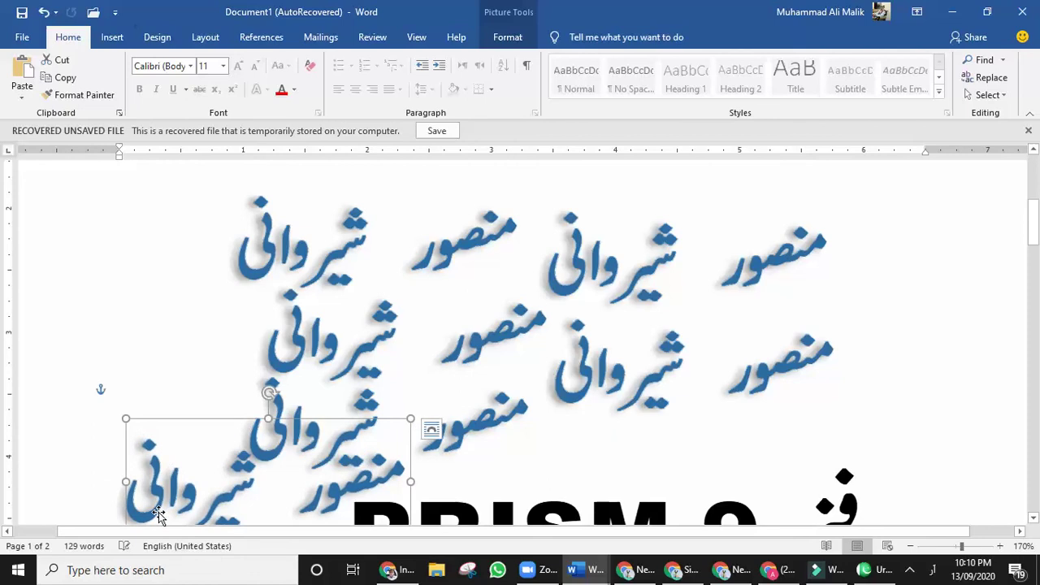
left_click(1011, 96)
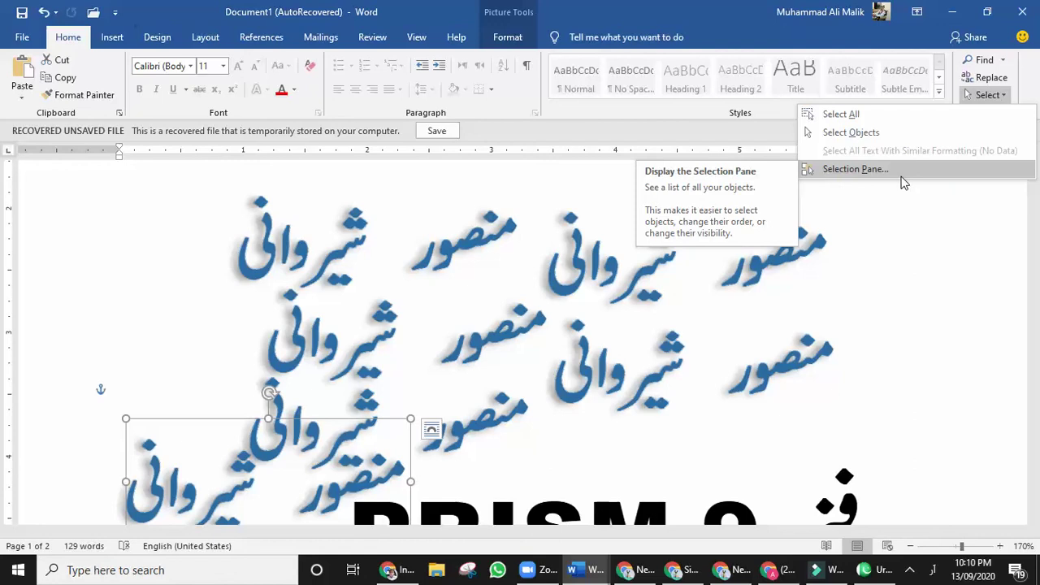
In the Selection Pane, identify the pictures and hide Picture 11, the bottom-left copy.
left_click(903, 180)
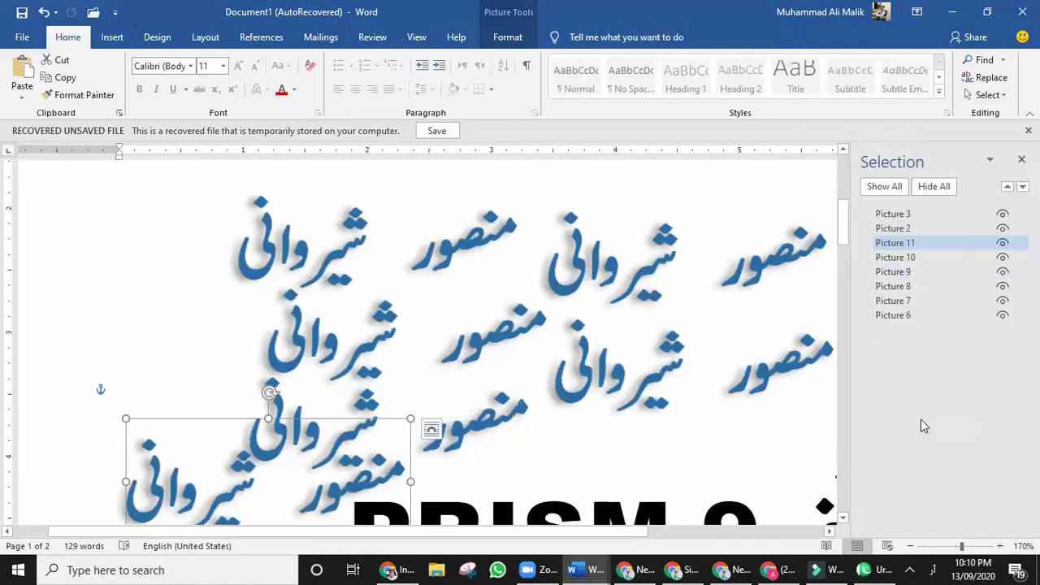
left_click(892, 316)
left_click(894, 300)
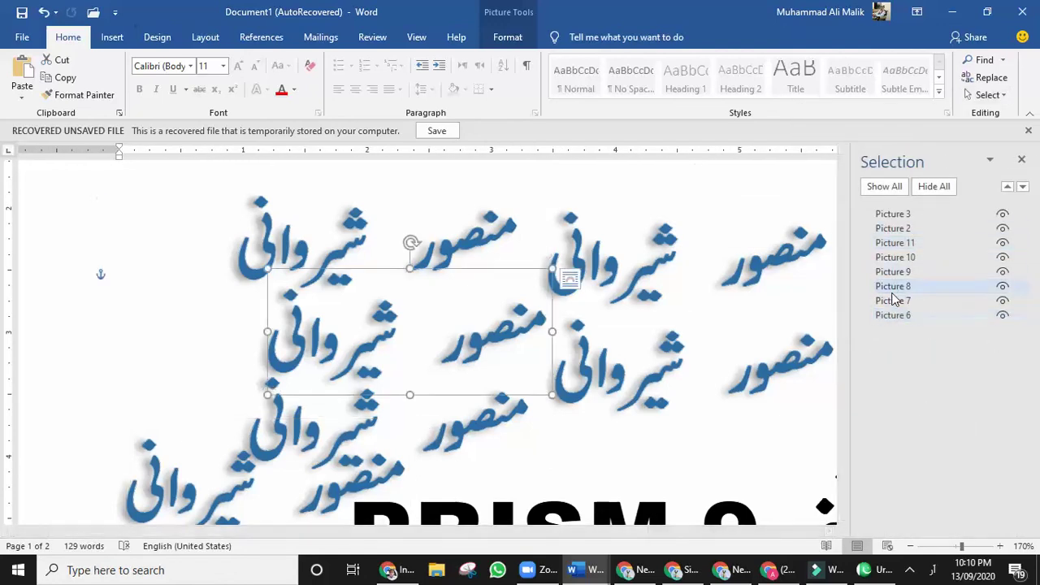
left_click(894, 258)
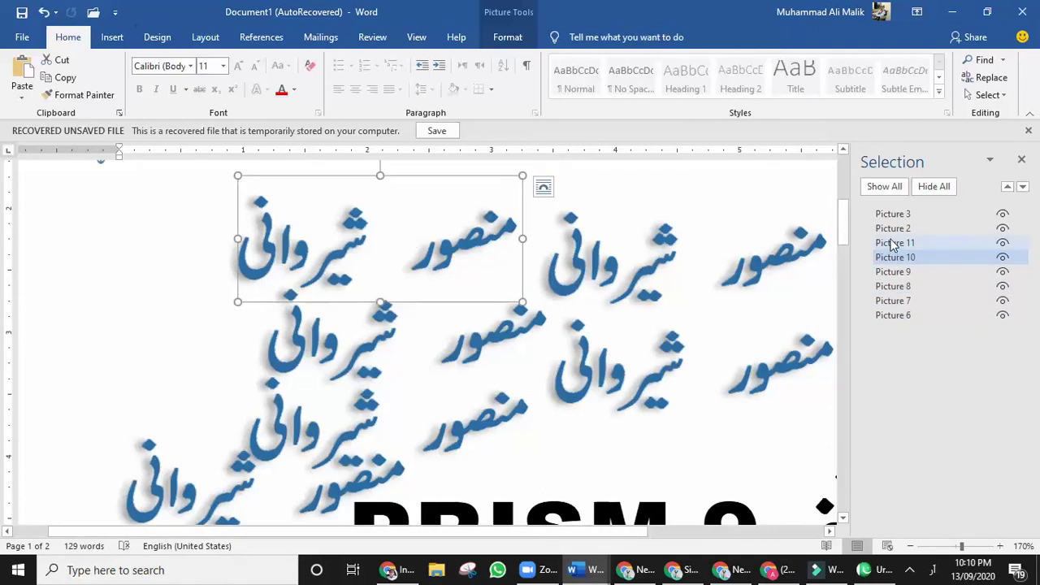
left_click(894, 246)
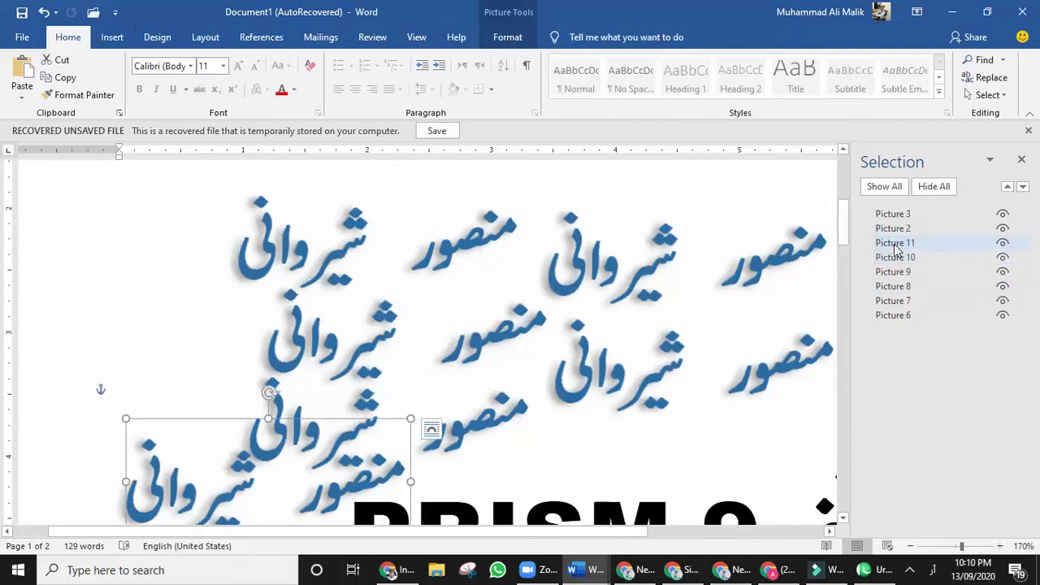
left_click(1004, 244)
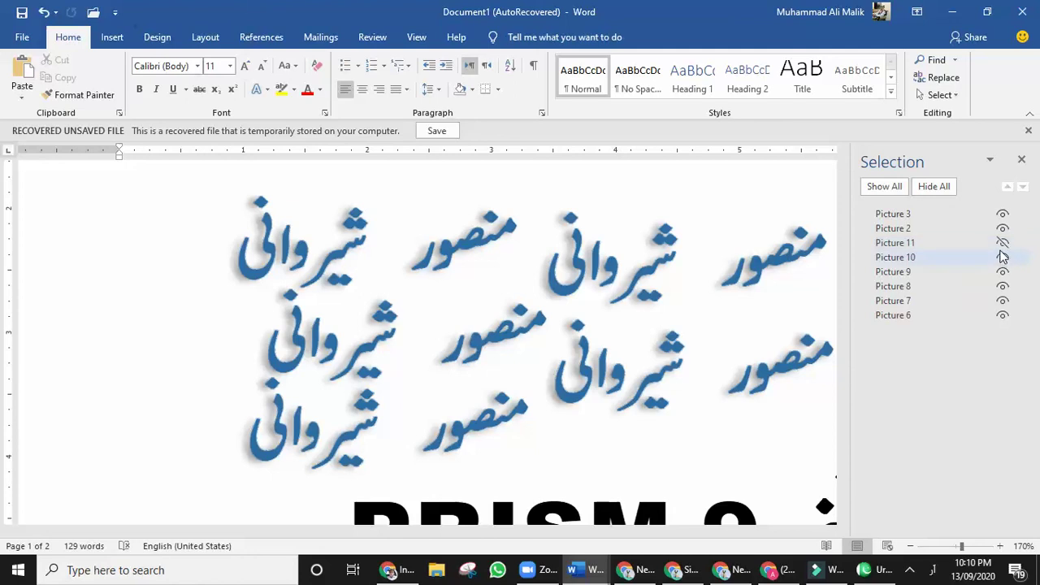
left_click(1003, 247)
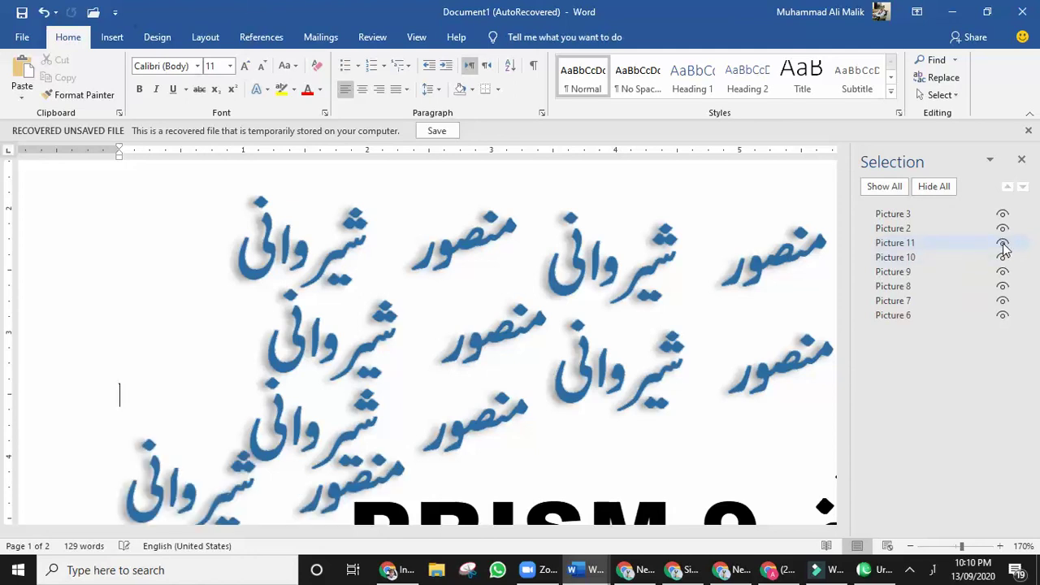
left_click(1004, 246)
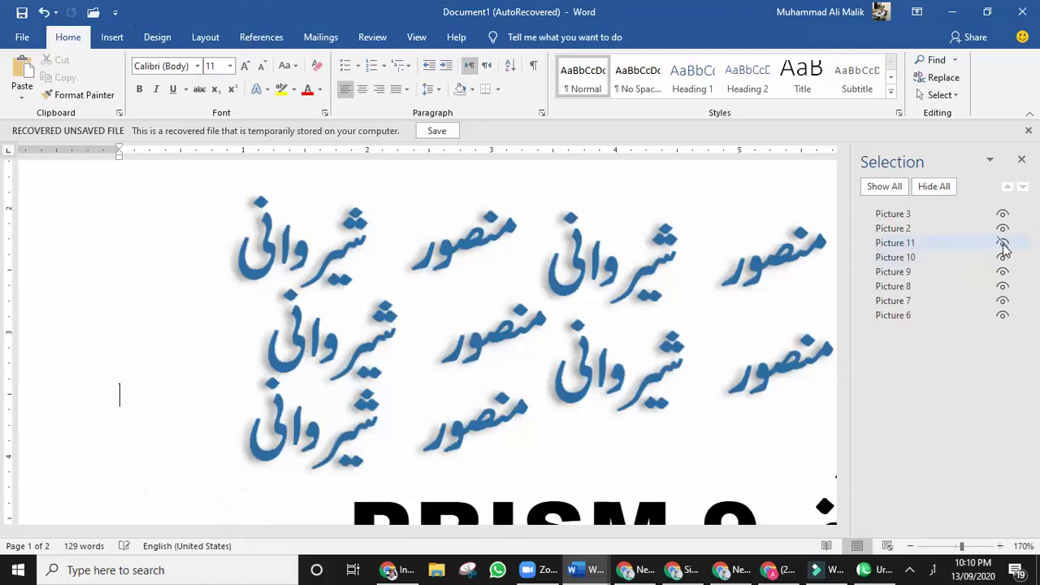
left_click(1022, 159)
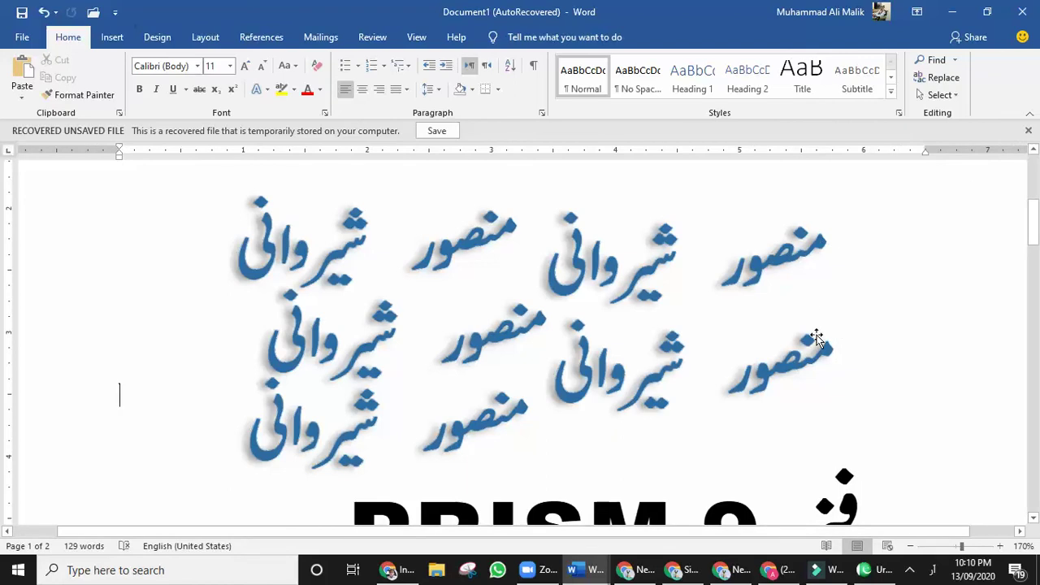
Scroll through page 2's FIRST 3 LECTURES question list to review it.
scroll(817, 340, "down", 10)
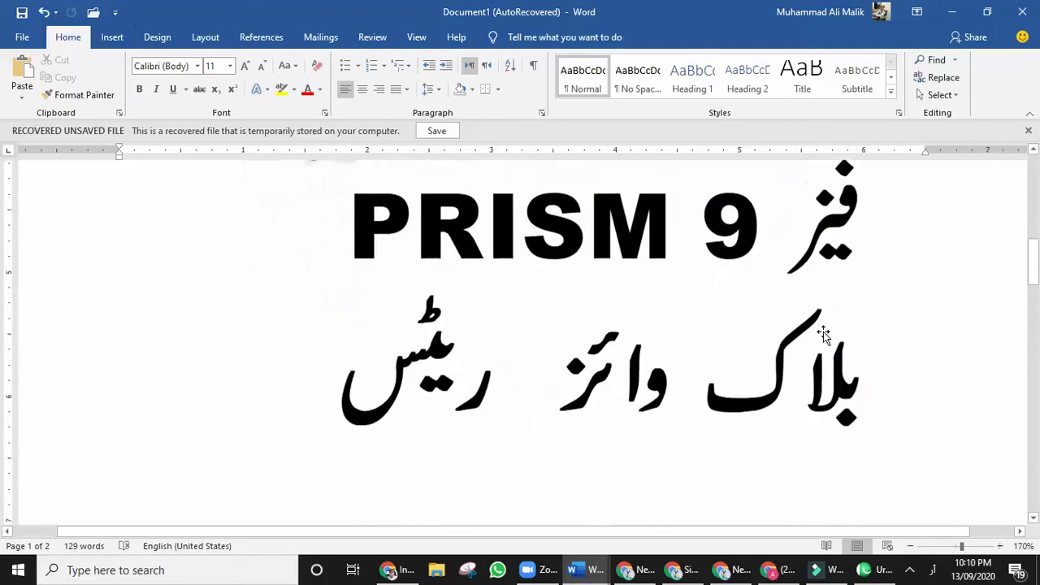
scroll(824, 331, "down", 15)
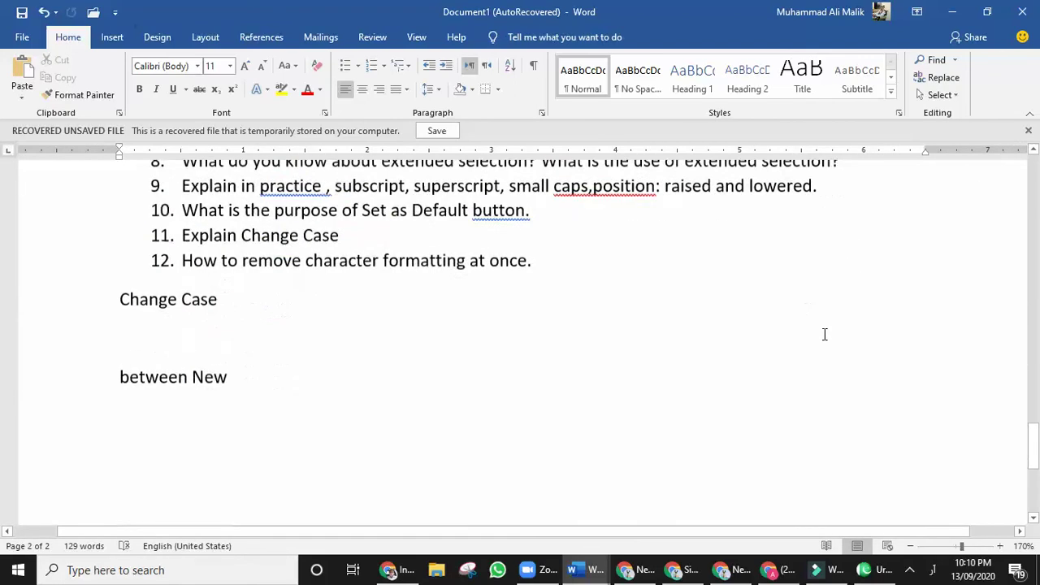
scroll(824, 334, "up", 6)
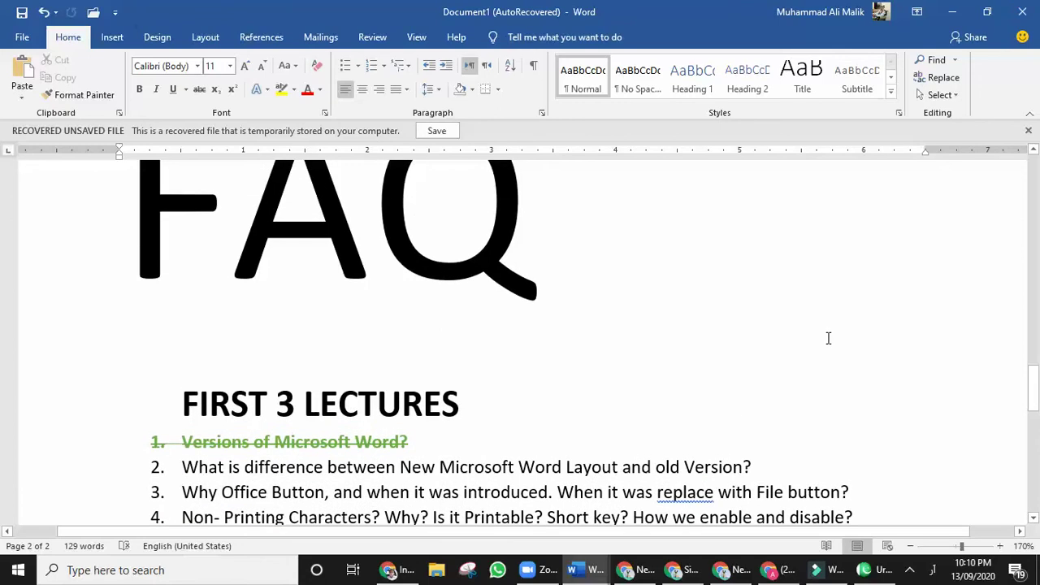
scroll(828, 337, "down", 3)
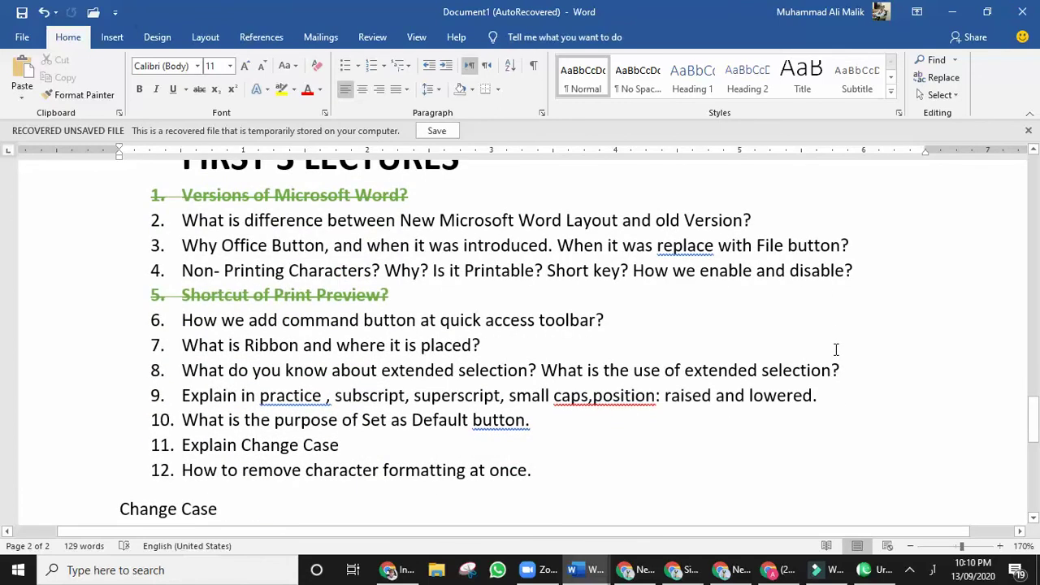
scroll(836, 349, "down", 4)
scroll(835, 348, "up", 3)
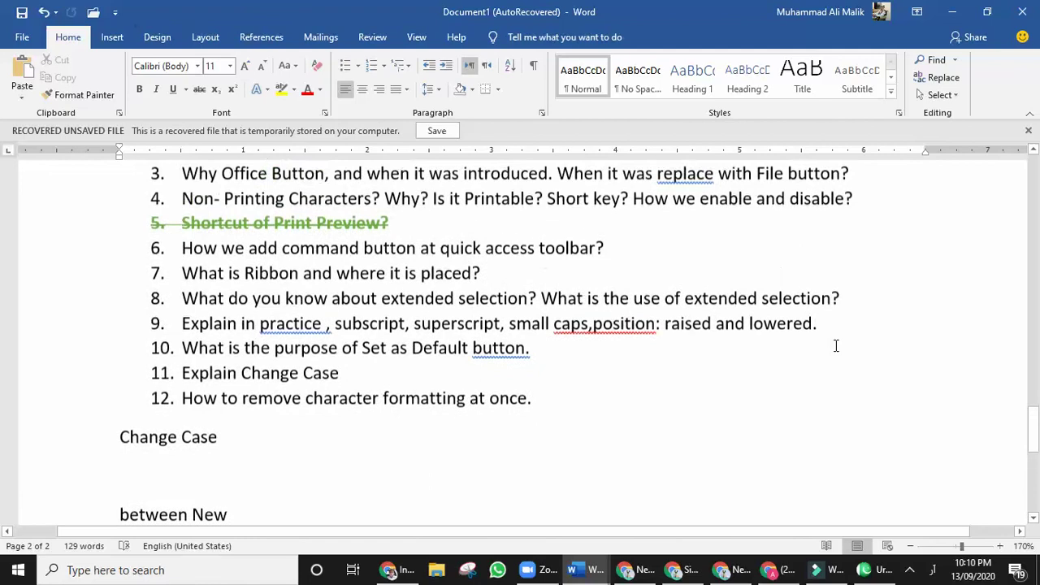
scroll(532, 421, "down", 5)
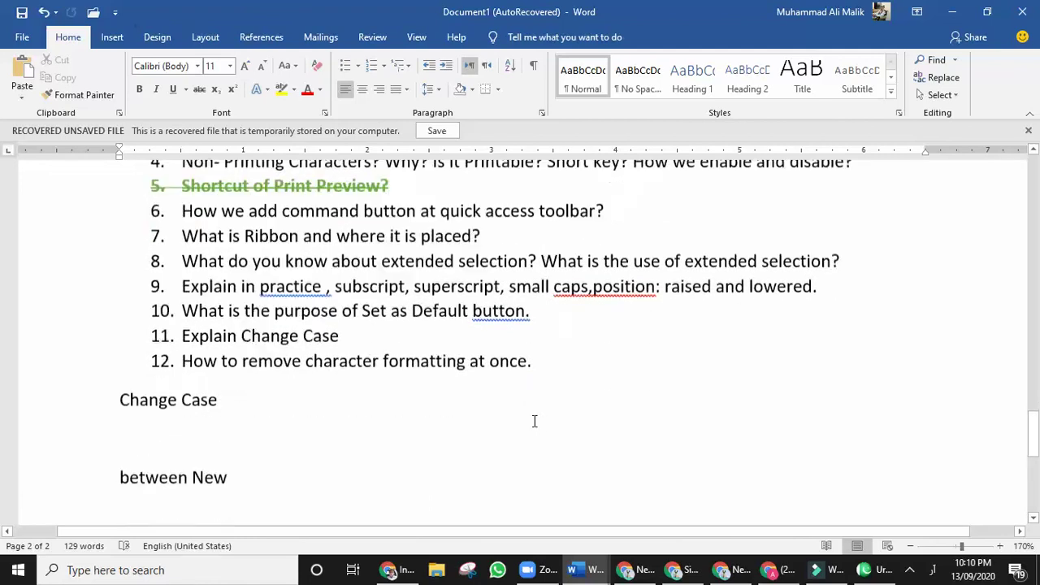
scroll(536, 420, "down", 3)
scroll(537, 420, "up", 15)
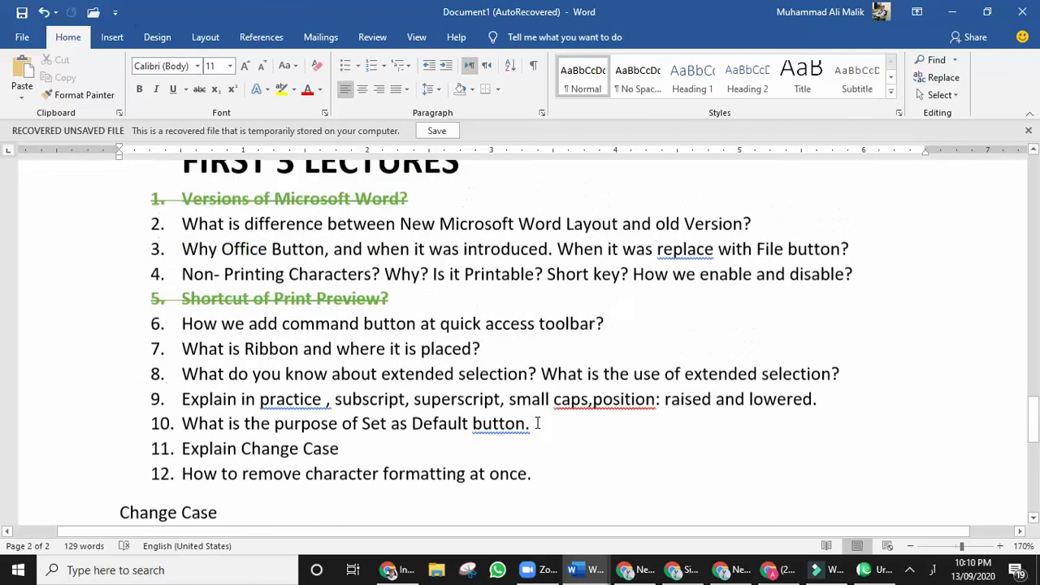
scroll(539, 420, "down", 7)
scroll(543, 420, "down", 1)
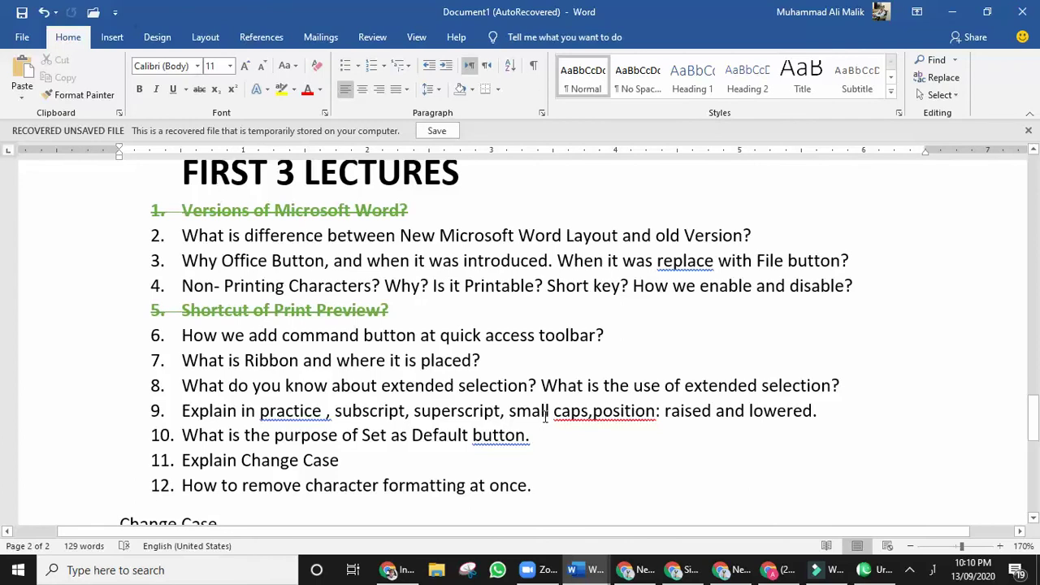
scroll(544, 418, "up", 2)
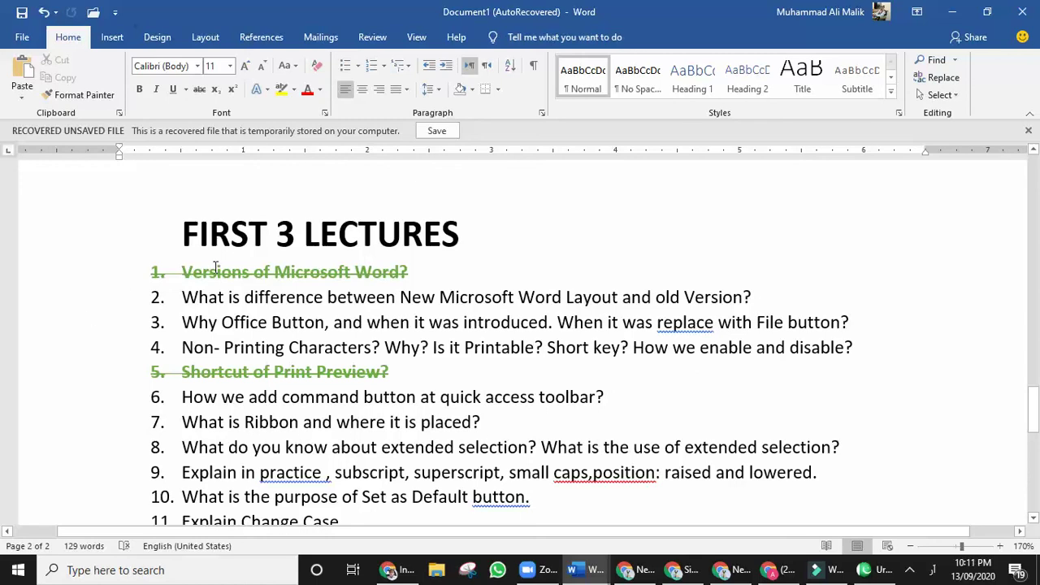
scroll(395, 341, "up", 5)
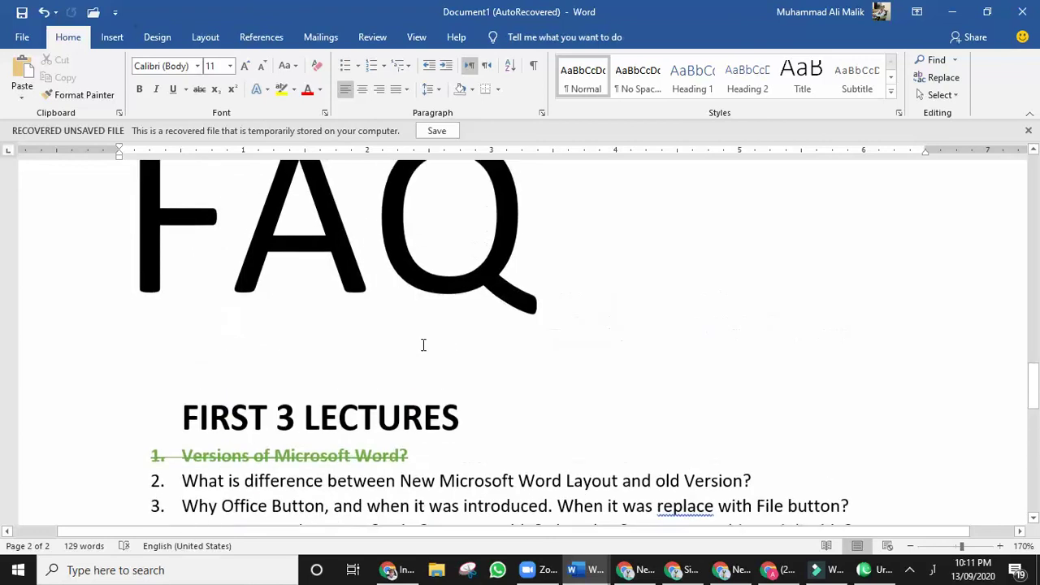
scroll(564, 341, "up", 1)
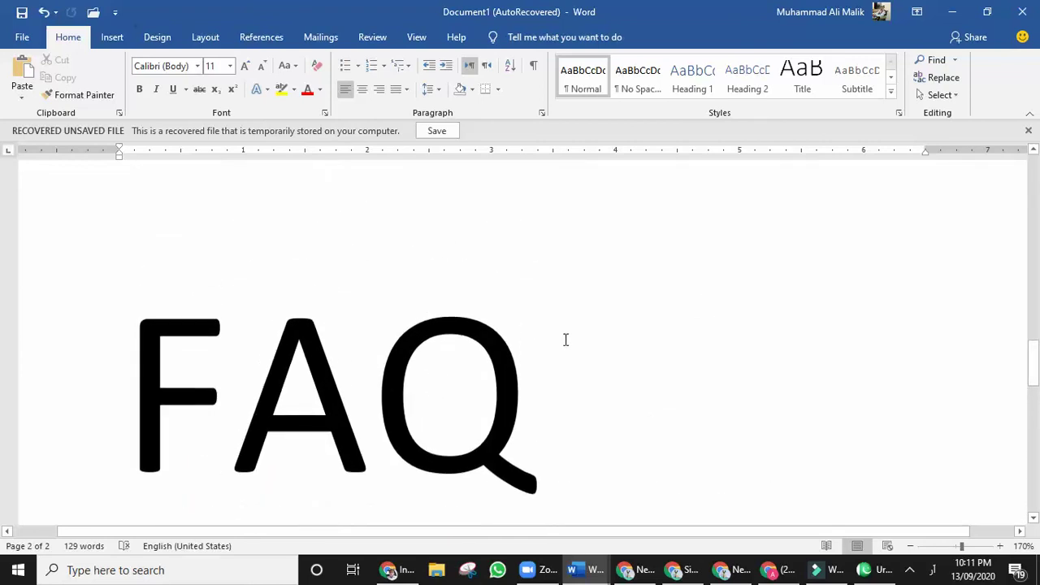
scroll(564, 338, "down", 3)
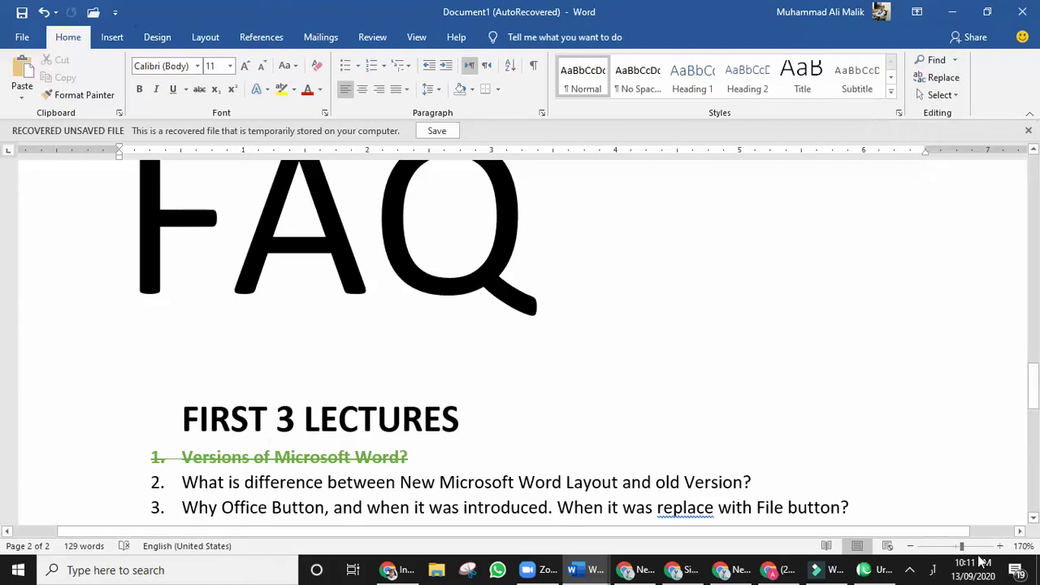
Open the Navigation search pane with Find beside the question list.
left_click(909, 571)
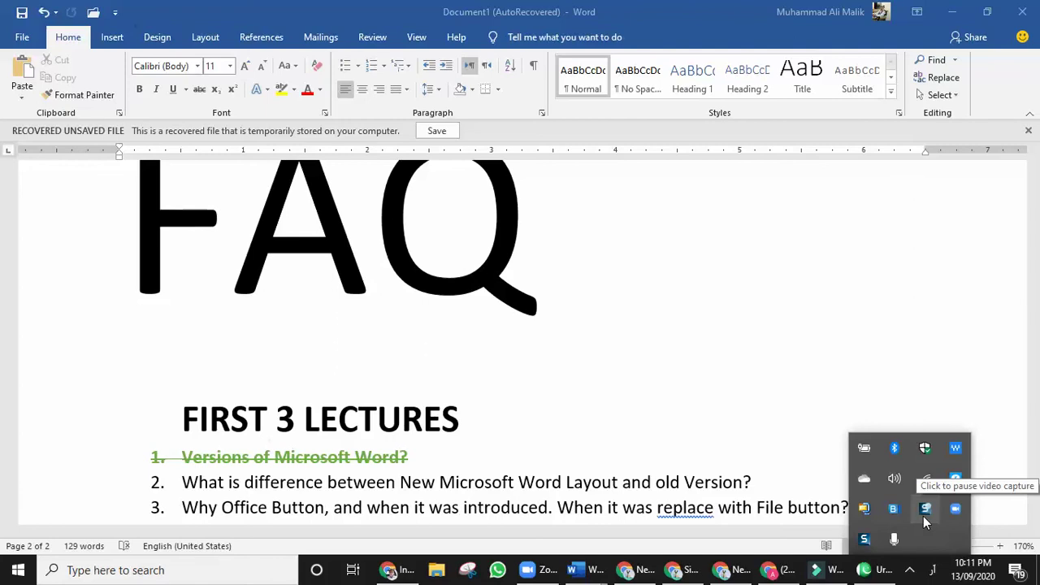
left_click(722, 390)
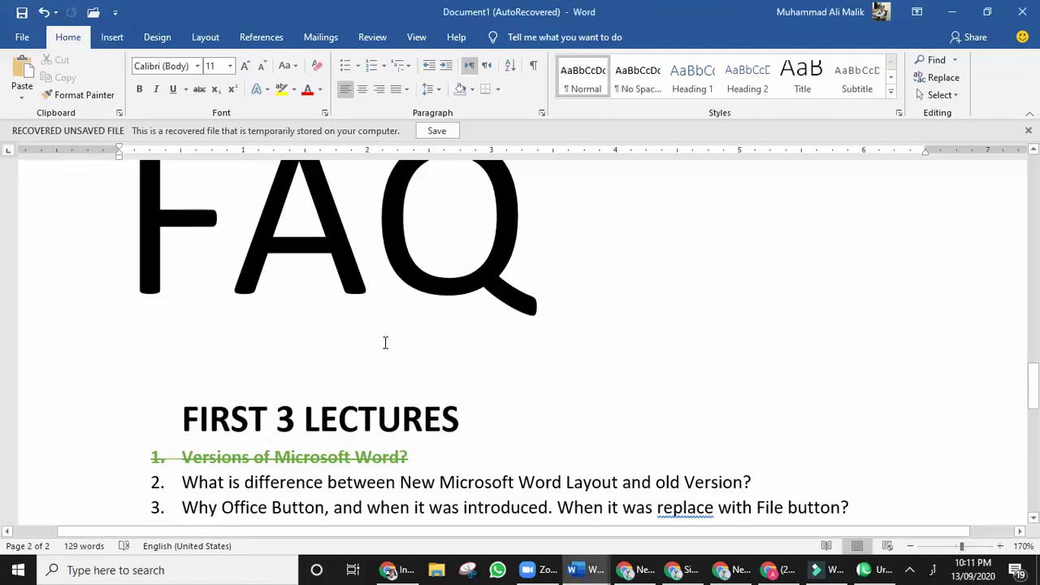
scroll(428, 344, "up", 1)
scroll(434, 348, "down", 4)
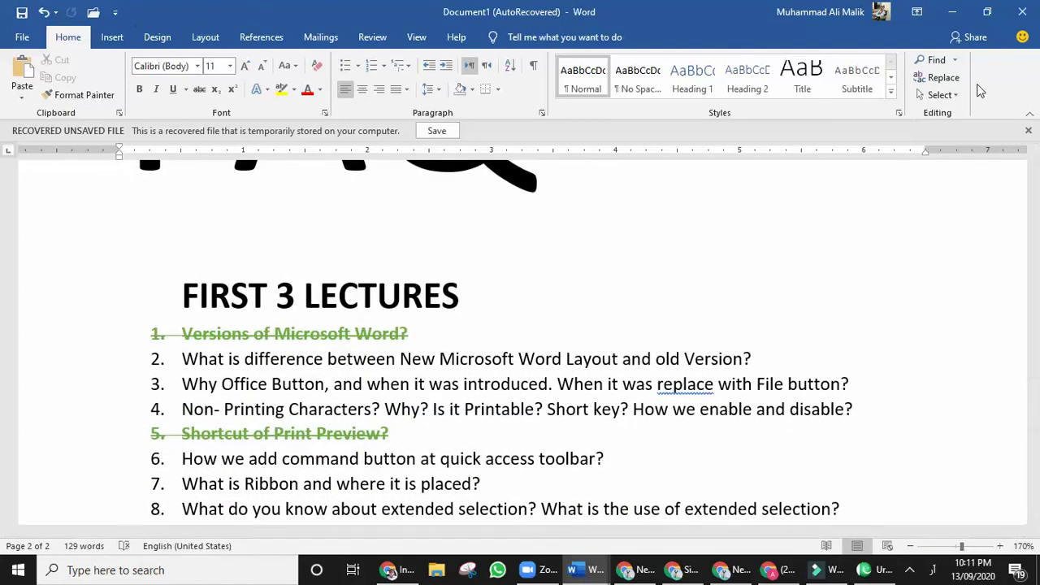
left_click(933, 61)
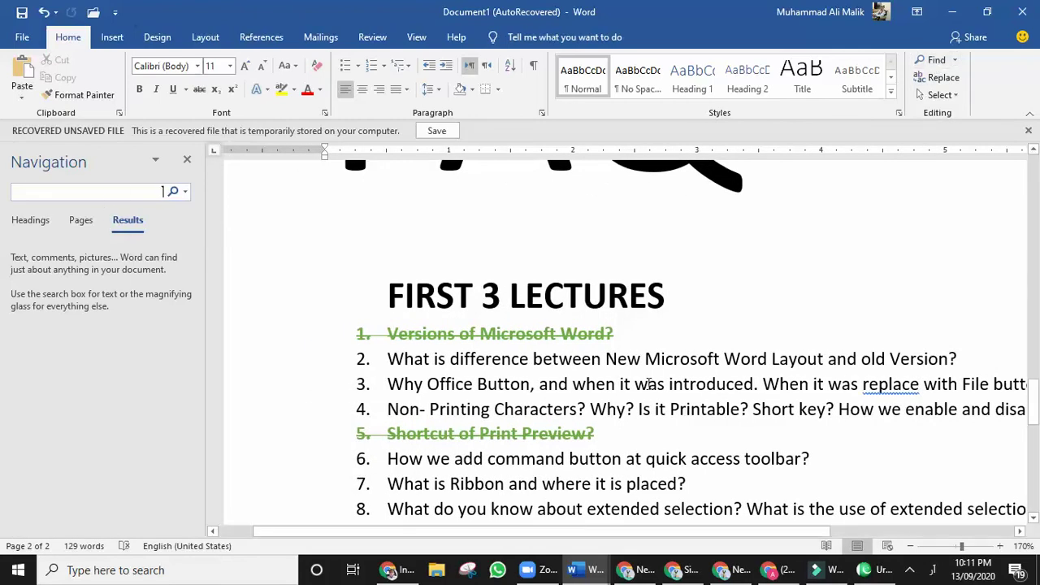
Clear the accidentally typed Urdu characters from the Navigation search box.
scroll(641, 384, "down", 1)
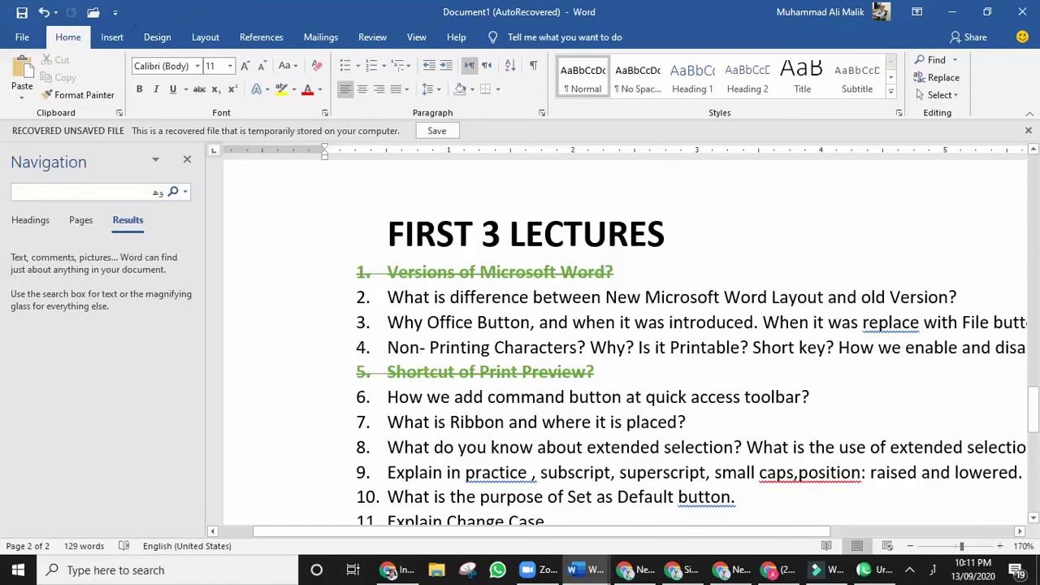
type("ا")
key("BackSpace")
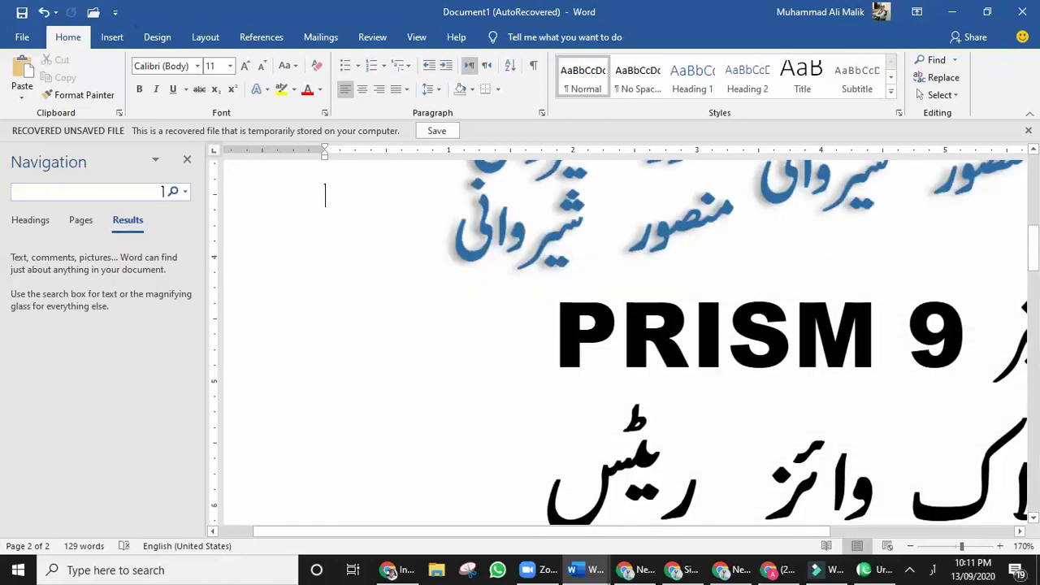
type("عجعجعج")
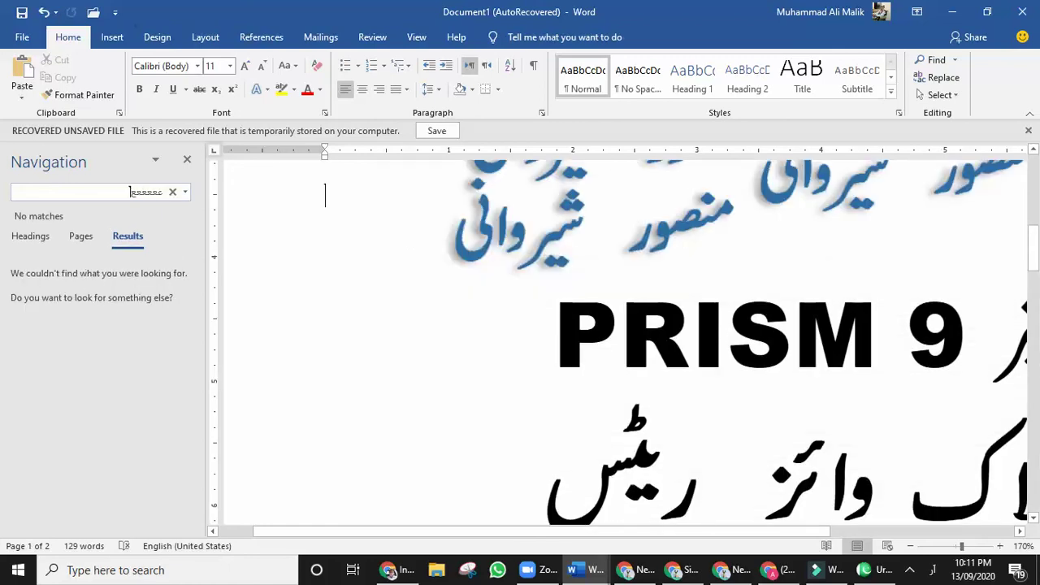
key("BackSpace")
key("BackSpace")
key("BackSpace")
key("BackSpace")
key("BackSpace")
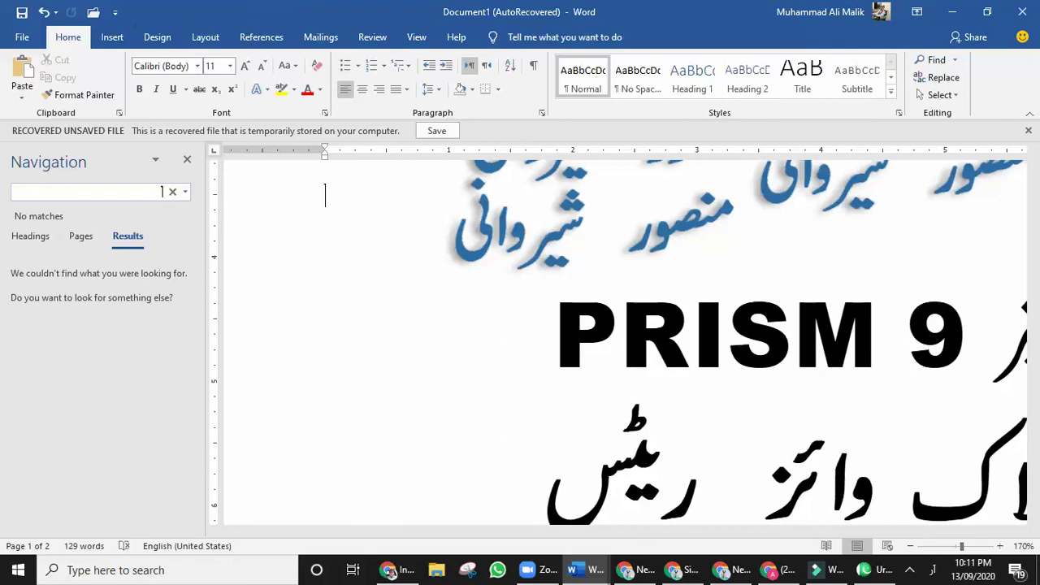
key("BackSpace")
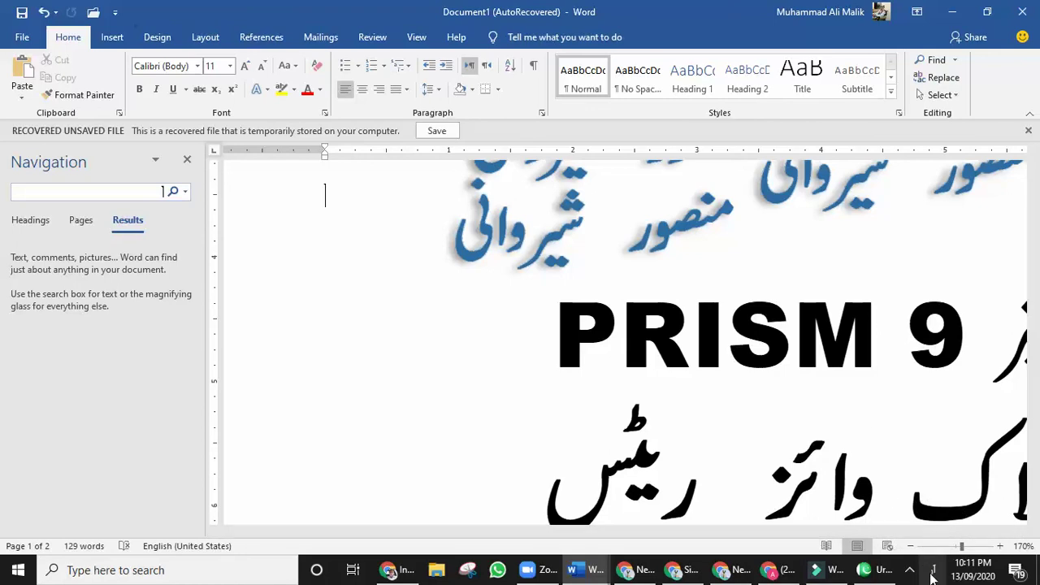
Switch the keyboard to English and search for 'why', highlighting its 2 matches.
left_click(933, 573)
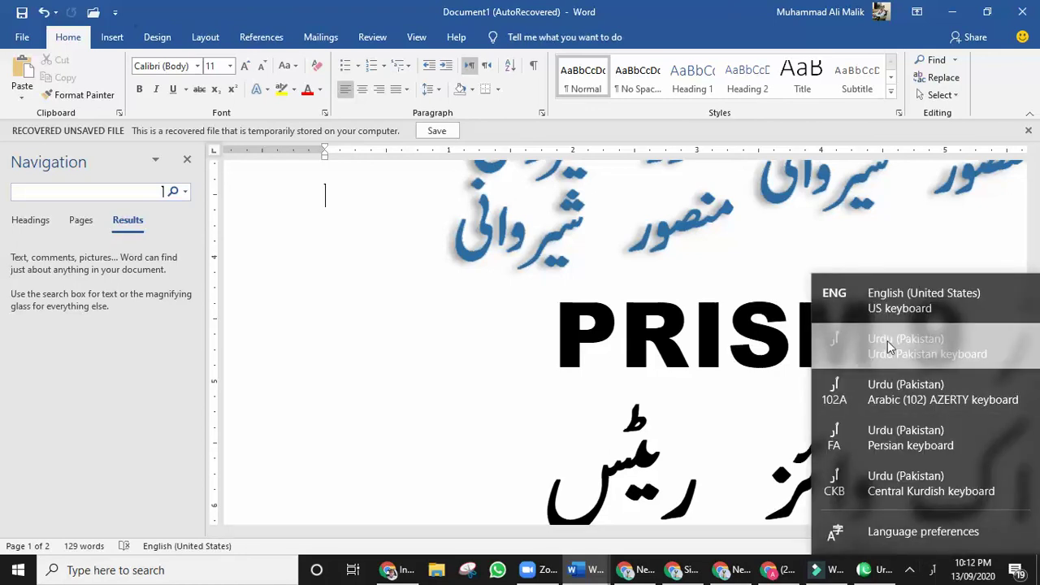
left_click(883, 299)
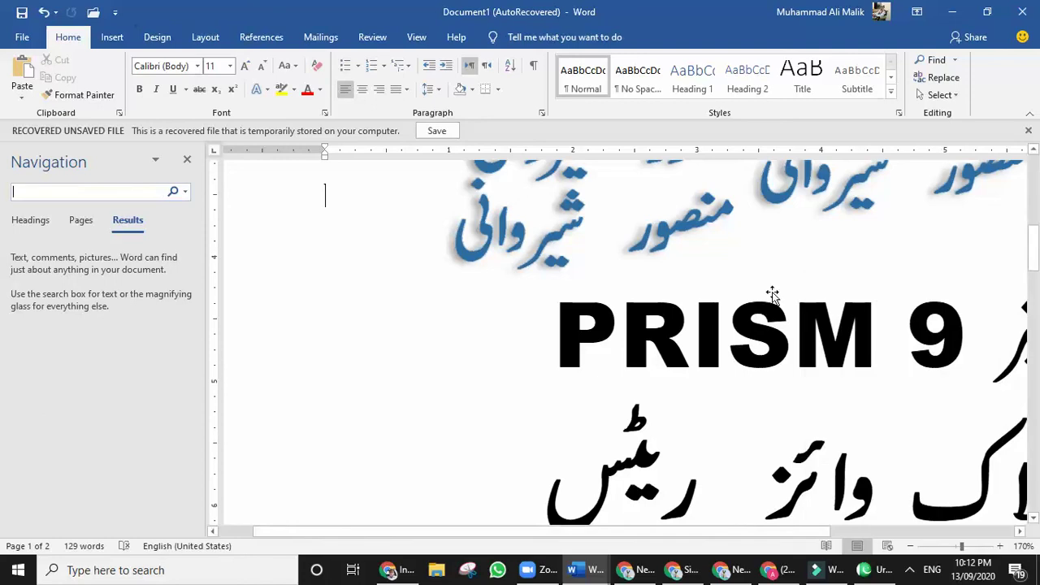
left_click(139, 193)
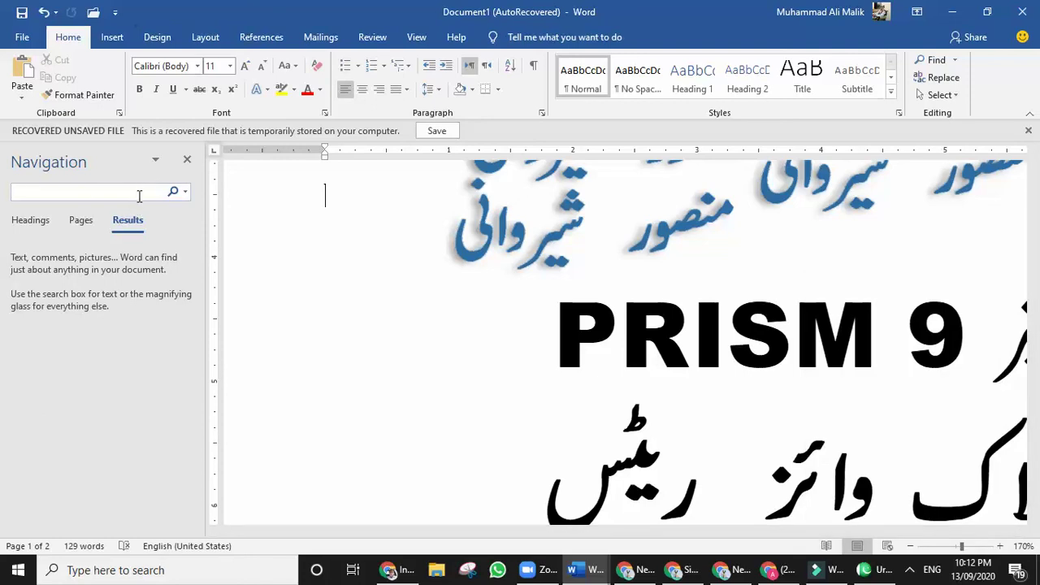
type("why")
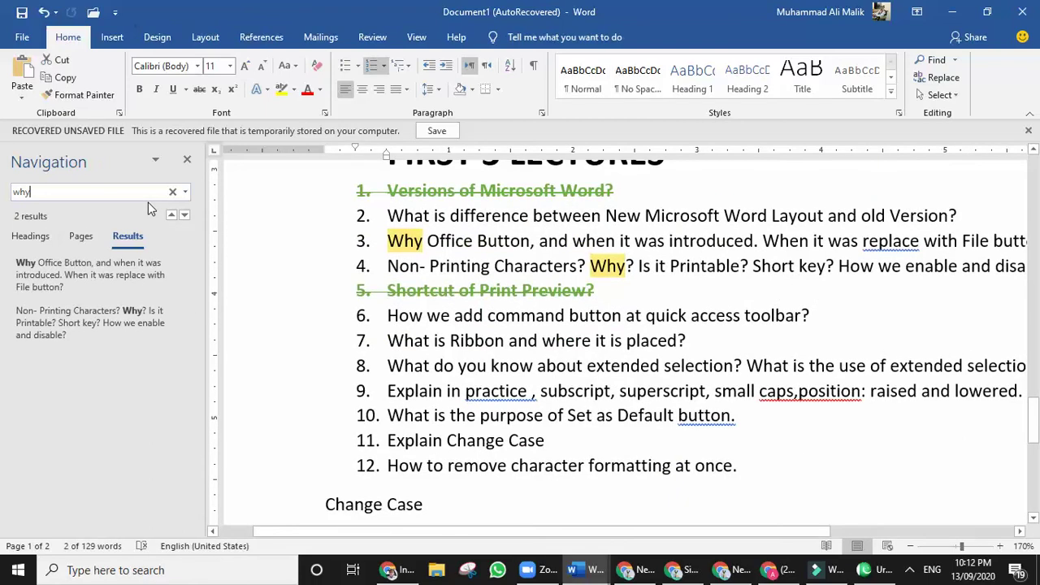
scroll(669, 406, "up", 4)
scroll(669, 408, "down", 3)
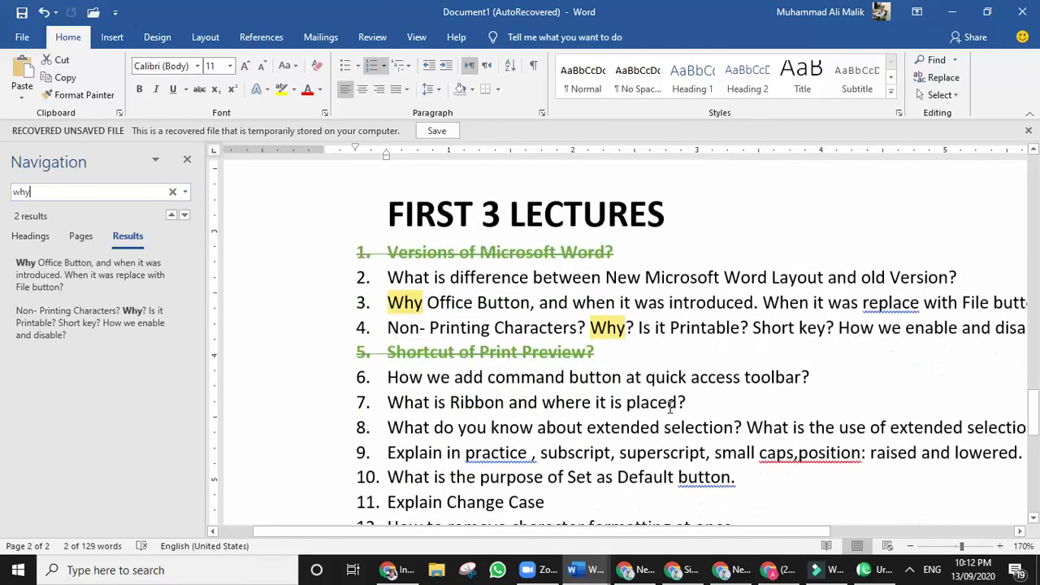
scroll(668, 406, "down", 3)
scroll(670, 409, "up", 2)
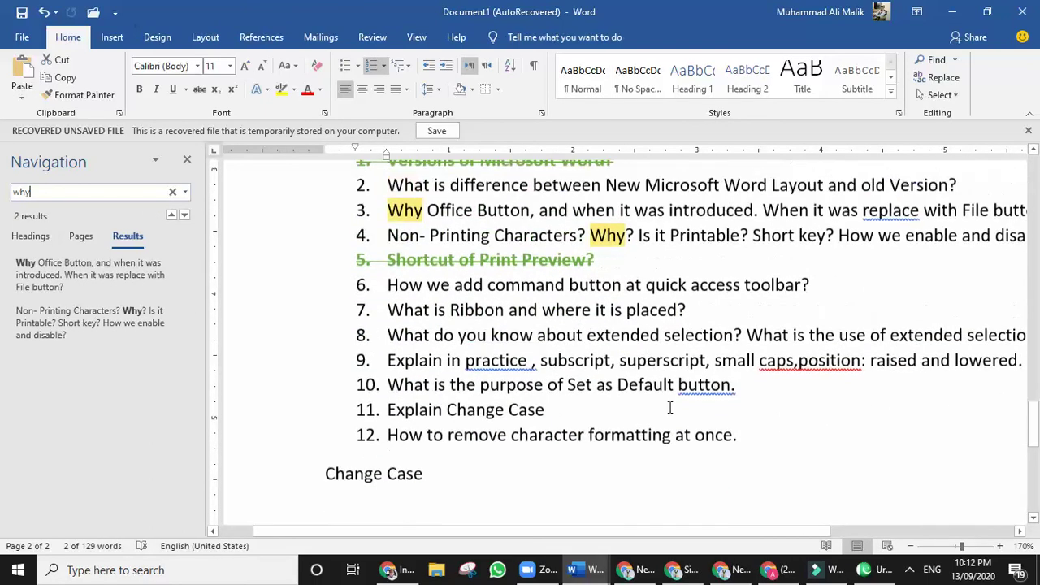
scroll(671, 409, "up", 2)
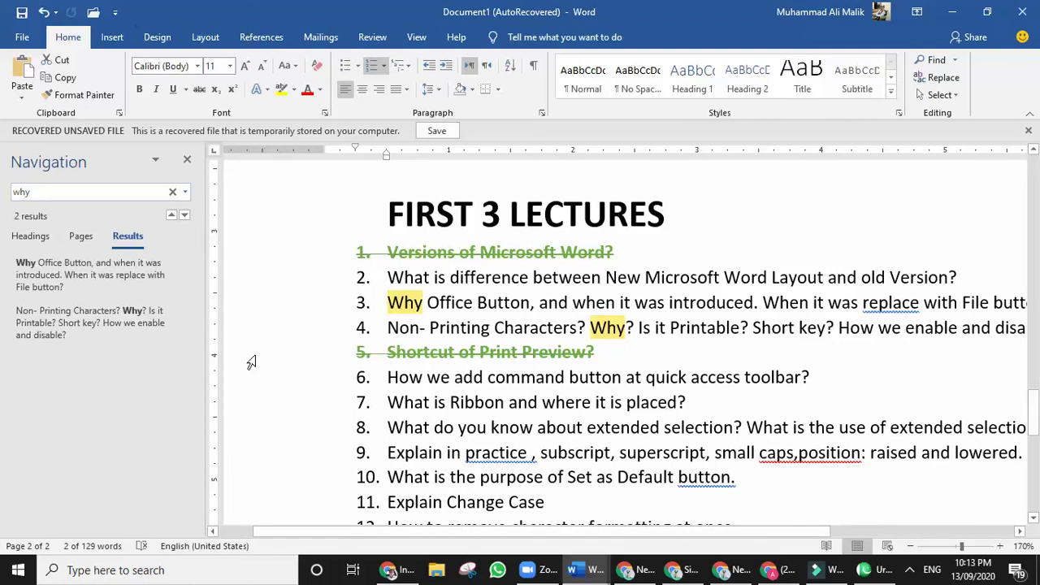
Open Find and Replace with 'why' prefilled, enter 'HOW' as replacement, and move the dialog aside.
left_click(155, 161)
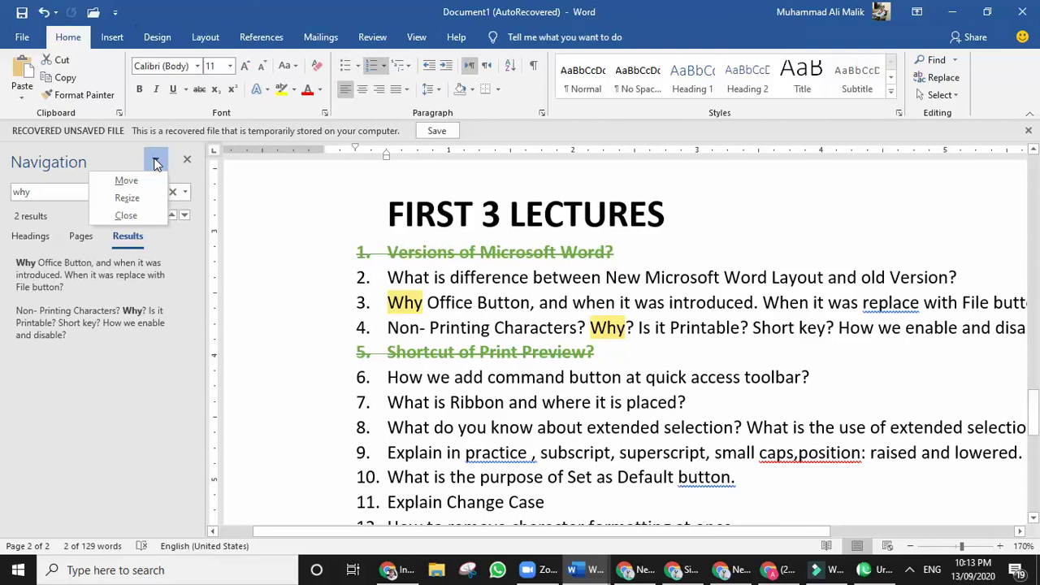
left_click(186, 160)
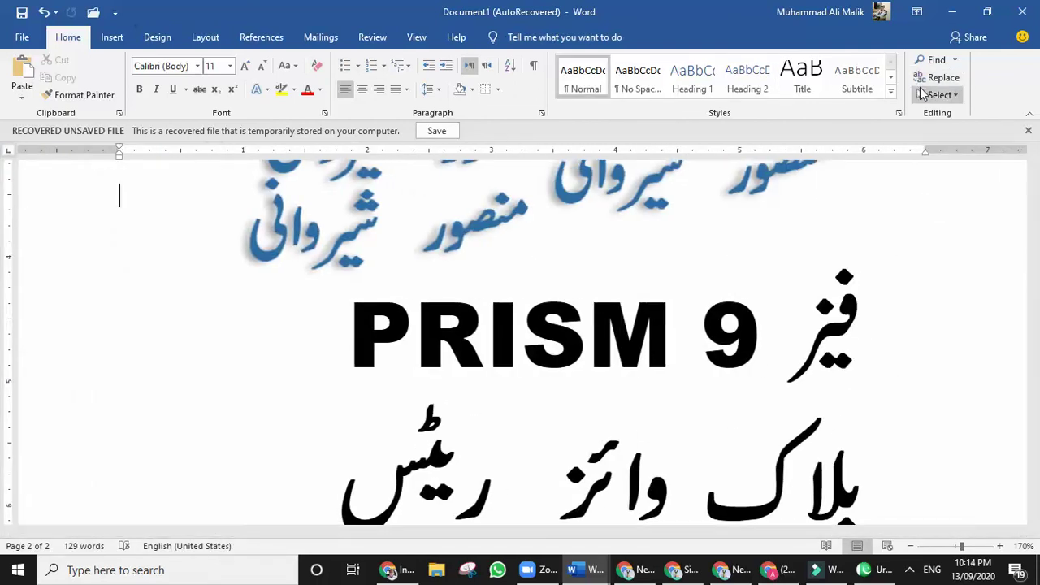
left_click(955, 61)
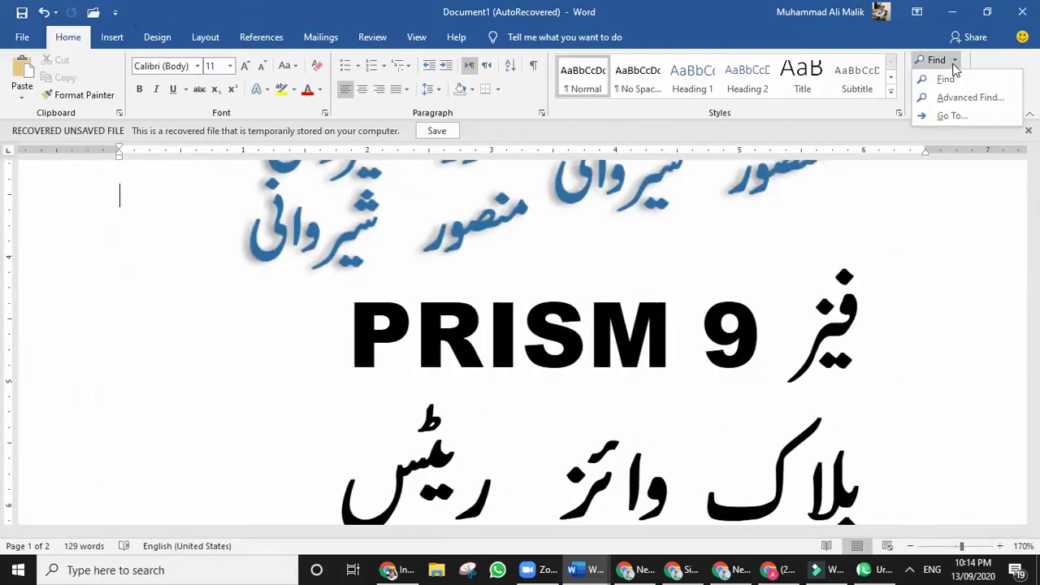
left_click(918, 182)
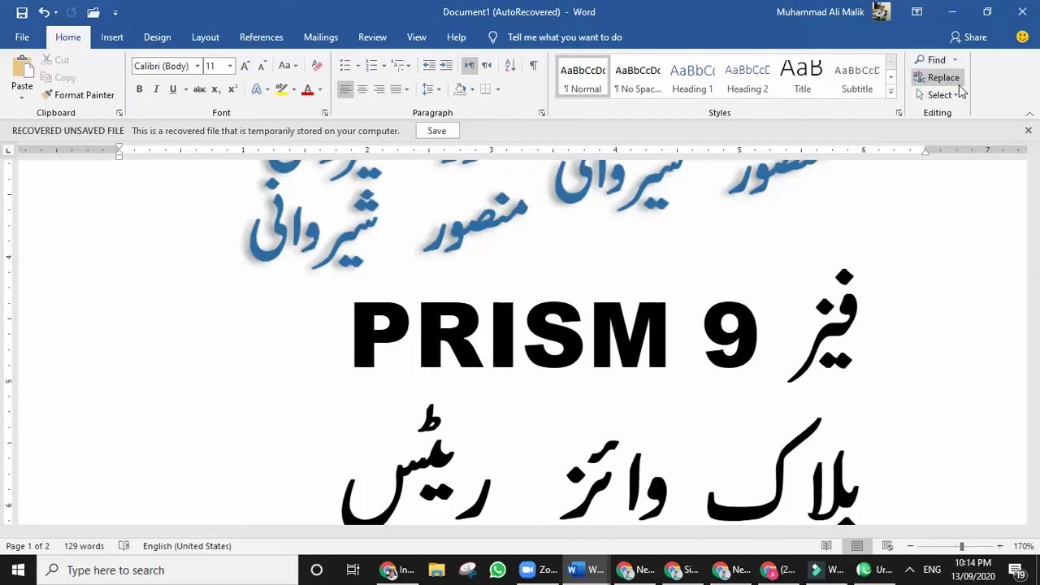
left_click(939, 77)
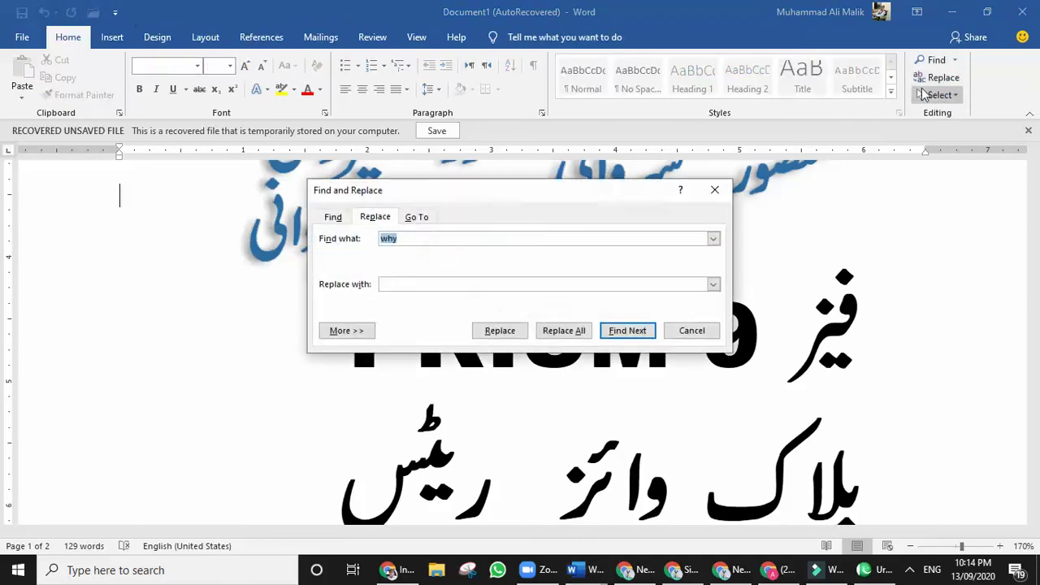
left_click_drag(587, 192, 645, 154)
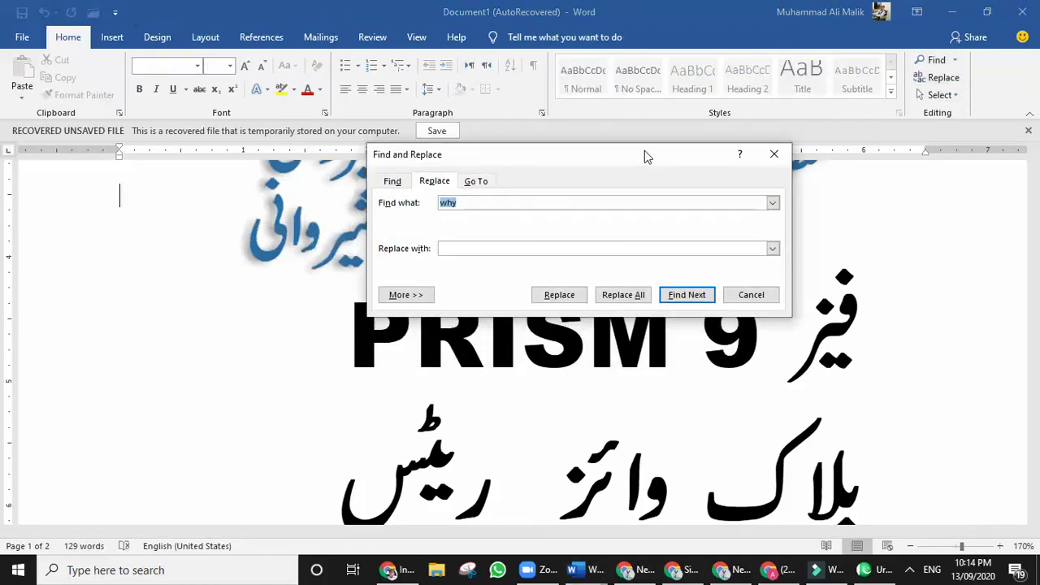
left_click(482, 248)
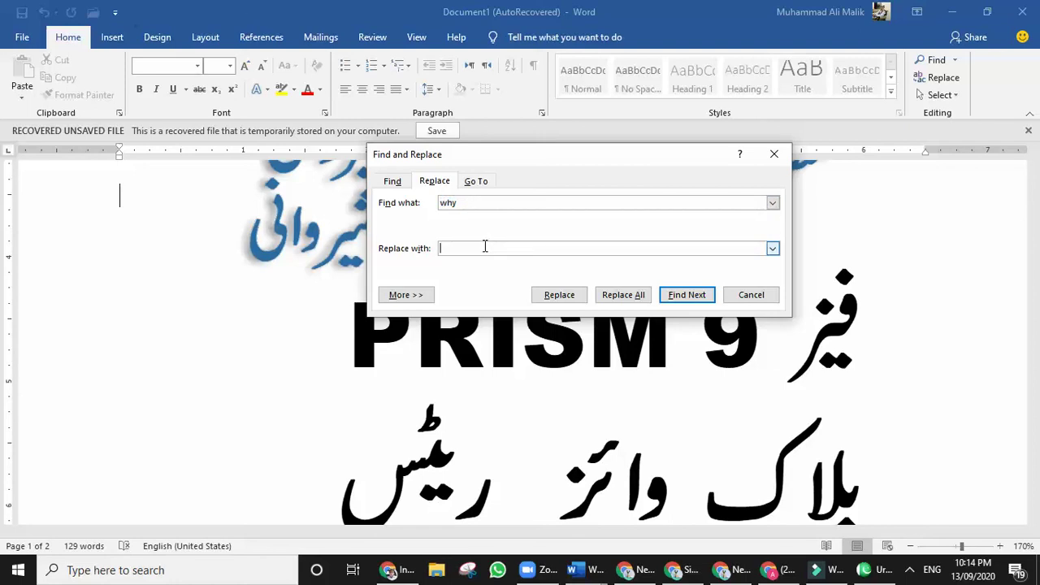
type("HOW")
left_click_drag(543, 157, 660, 65)
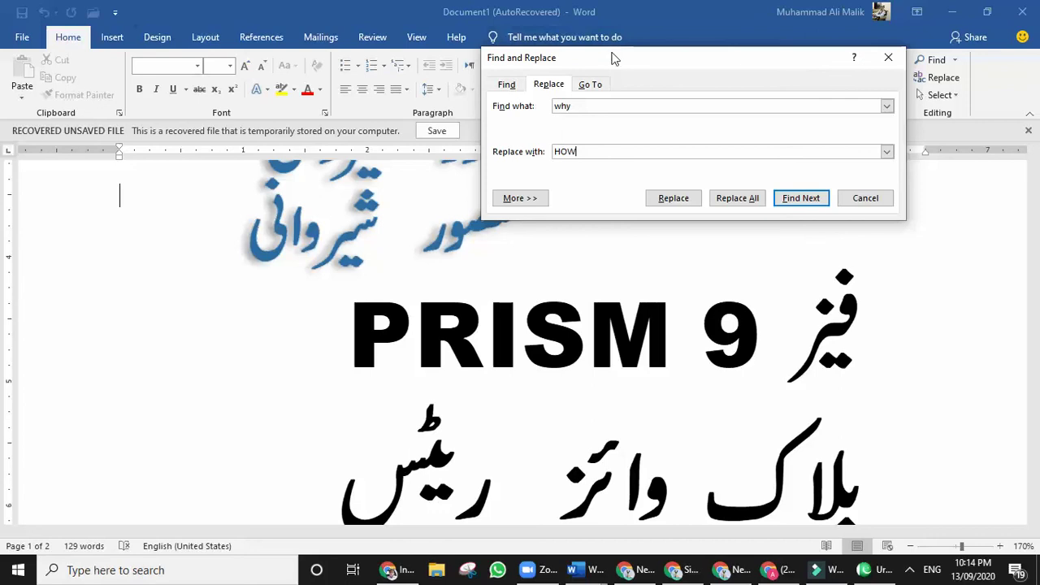
left_click_drag(618, 57, 697, 27)
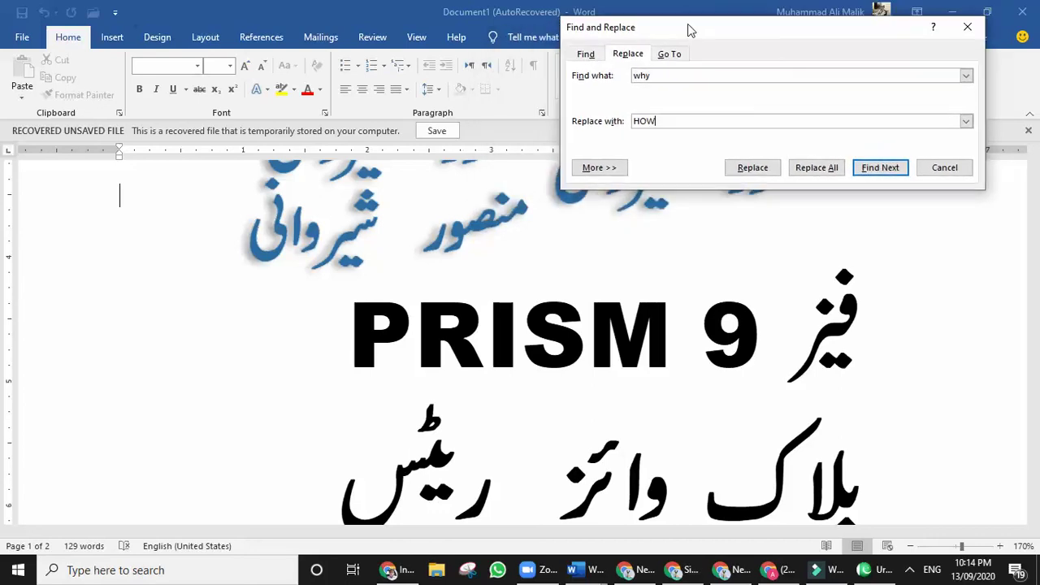
Replace every 'why' with 'HOW' using Find Next, Replace and Replace All.
left_click(879, 174)
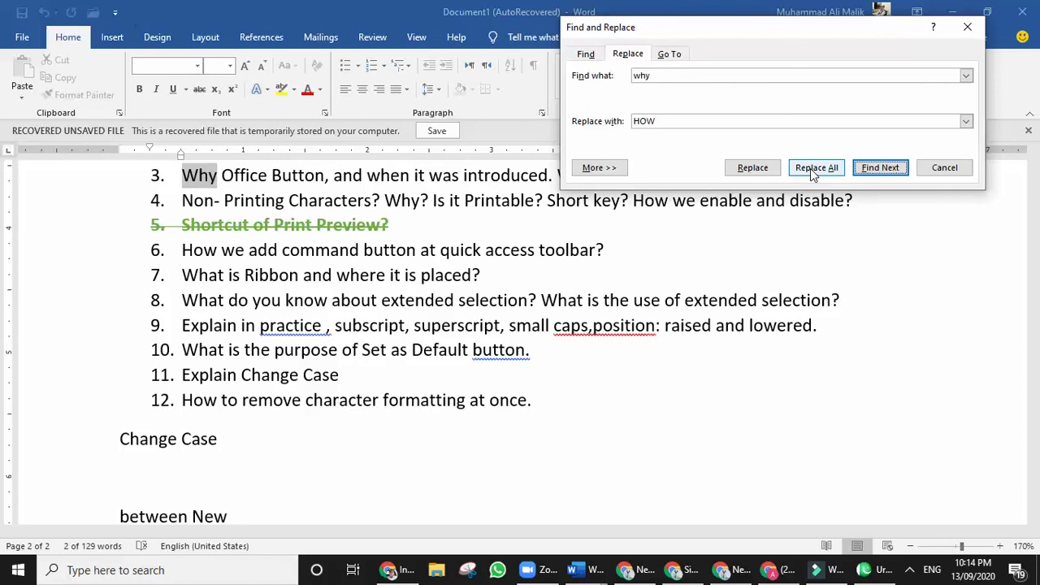
left_click(751, 169)
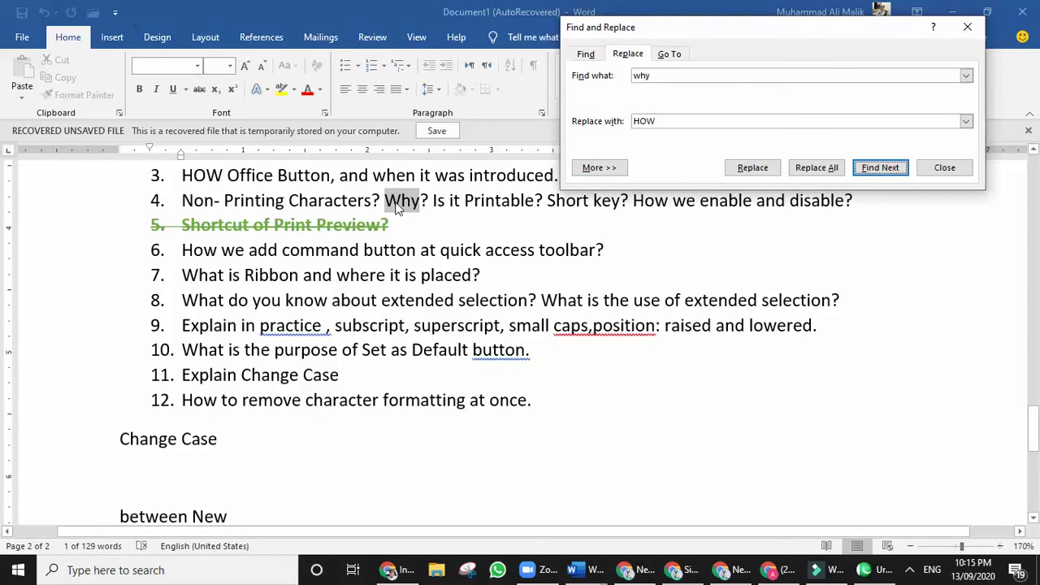
left_click(813, 169)
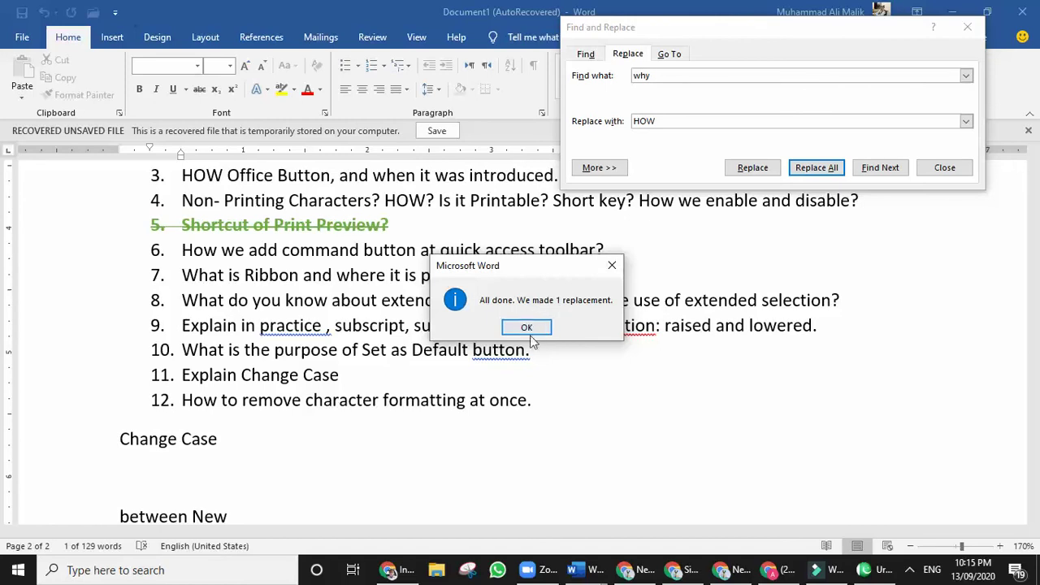
left_click(530, 327)
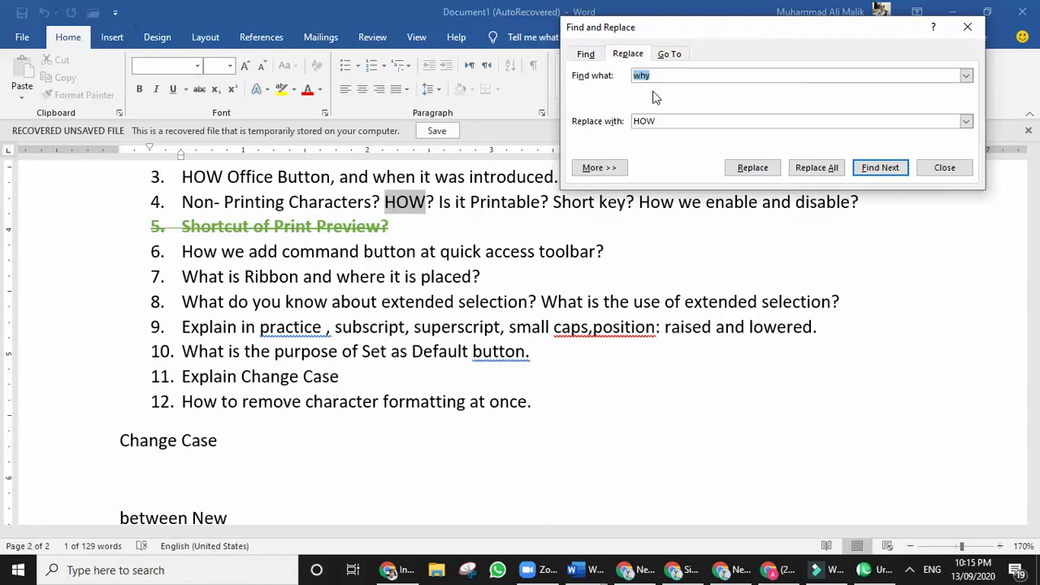
Replace All 'HOW' with 'Why', making 5 replacements.
type("HOW")
key("Tab")
type("wHY")
key("BackSpace")
key("BackSpace")
key("BackSpace")
type("Why")
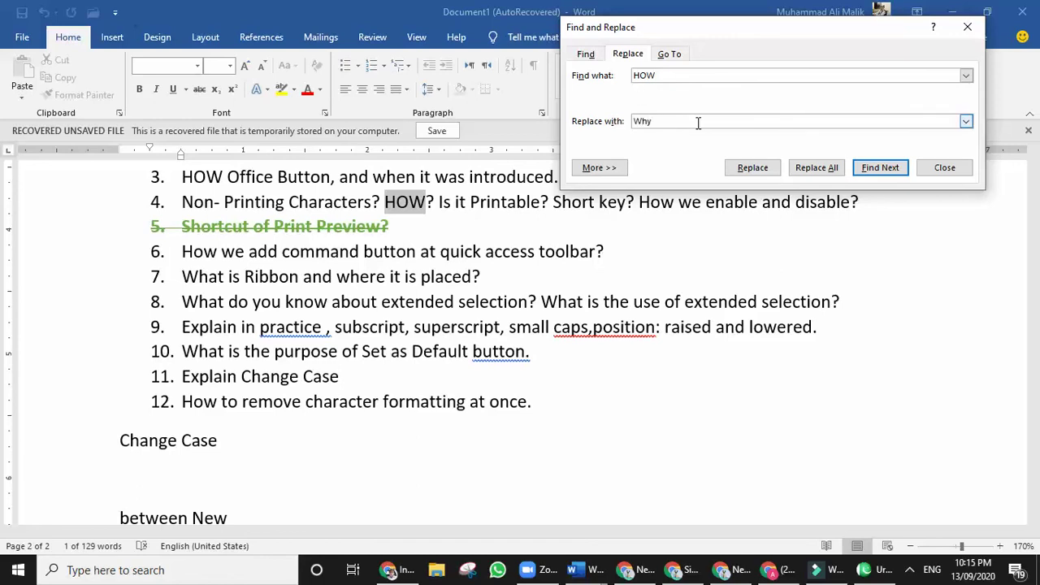
left_click(827, 173)
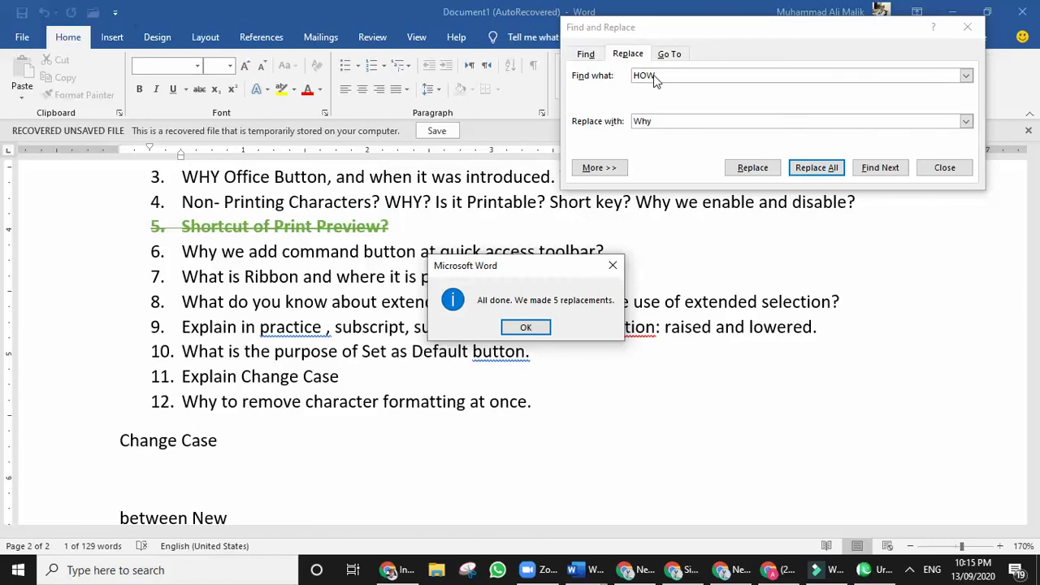
left_click(525, 326)
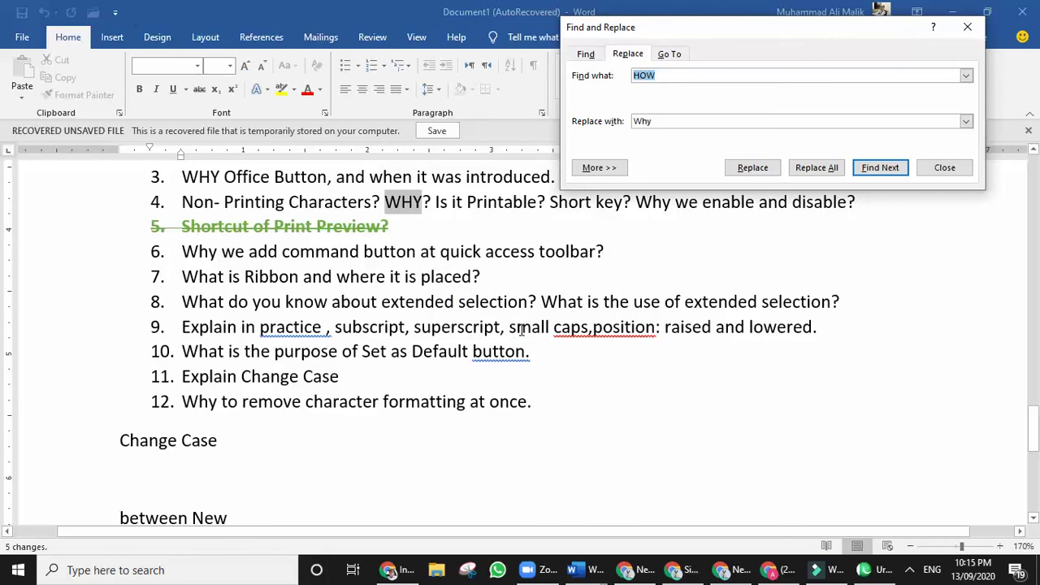
left_click(941, 171)
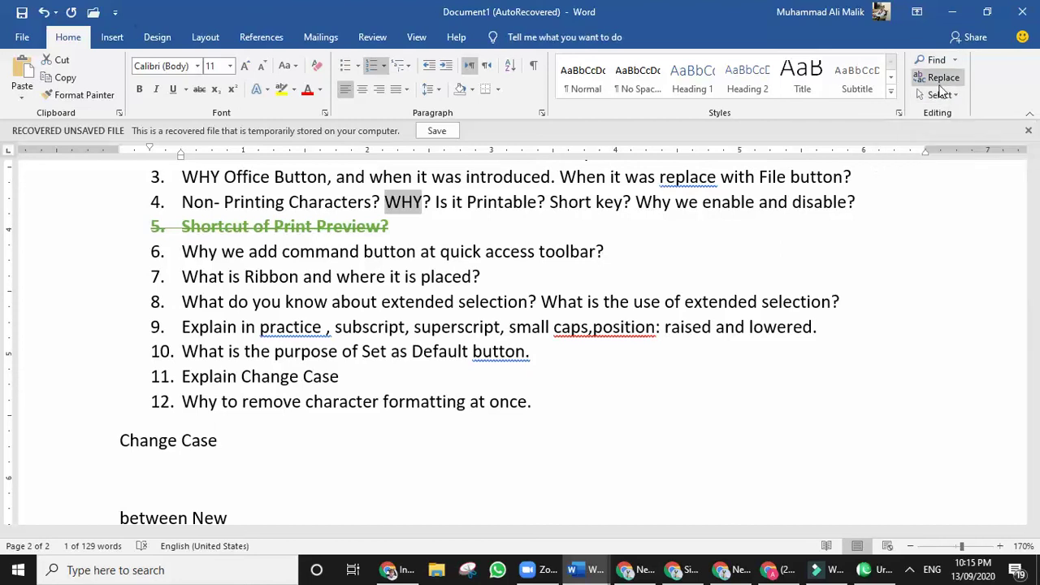
scroll(596, 355, "up", 3)
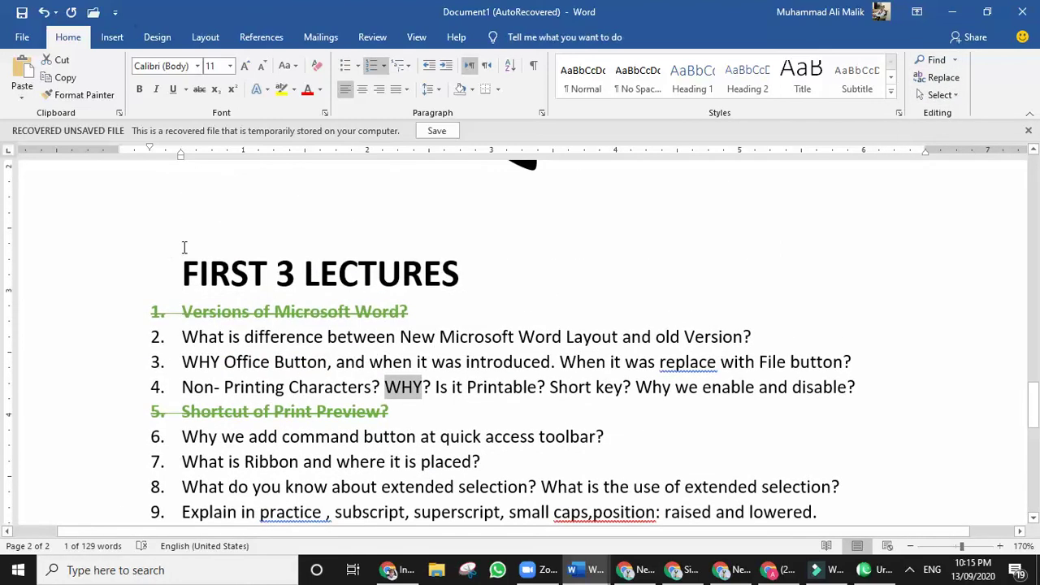
scroll(271, 354, "down", 1)
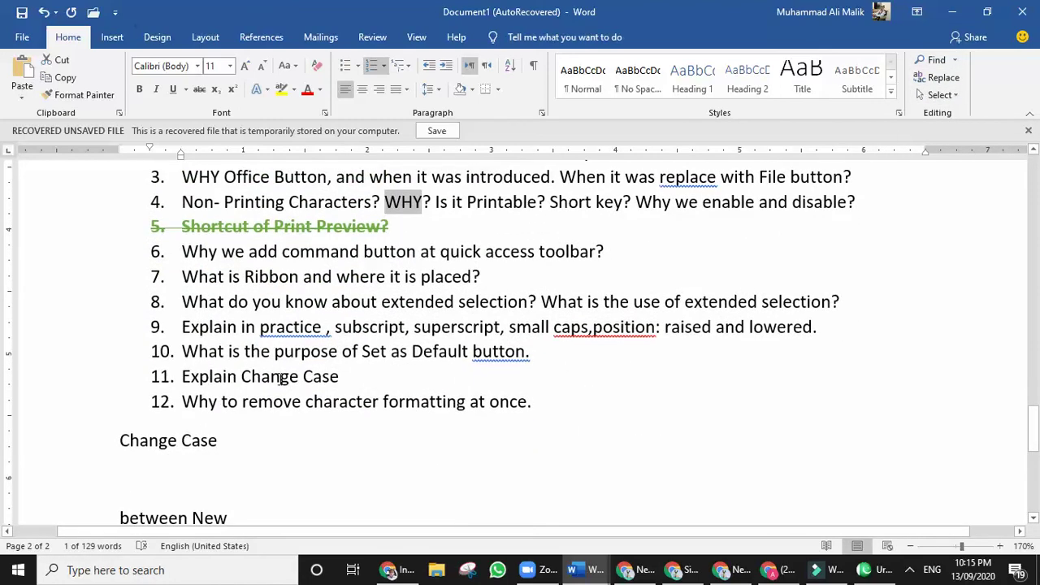
scroll(244, 348, "up", 5)
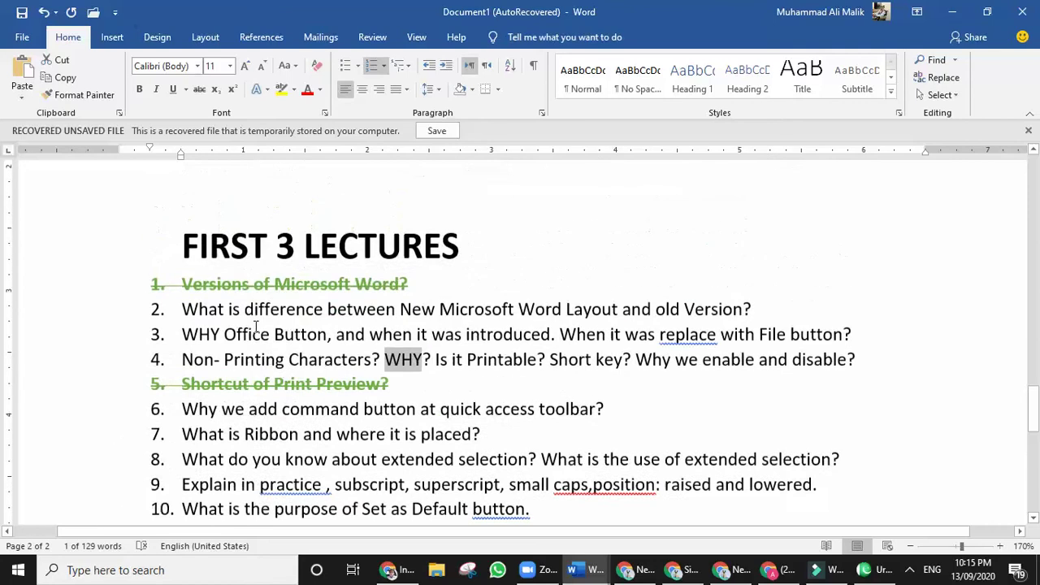
left_click_drag(212, 312, 354, 312)
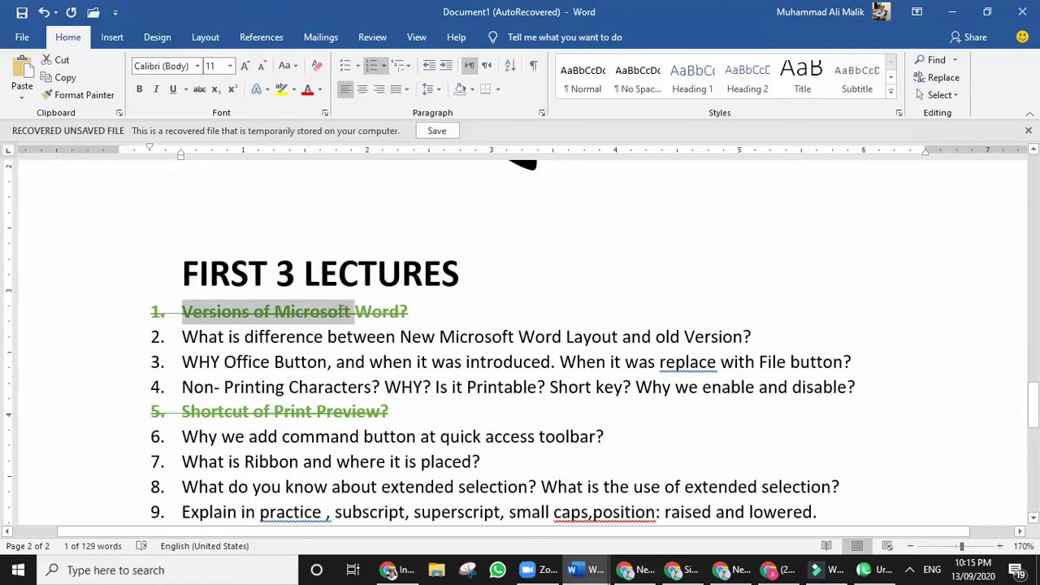
left_click(383, 312)
scroll(372, 365, "down", 3)
scroll(374, 361, "up", 10)
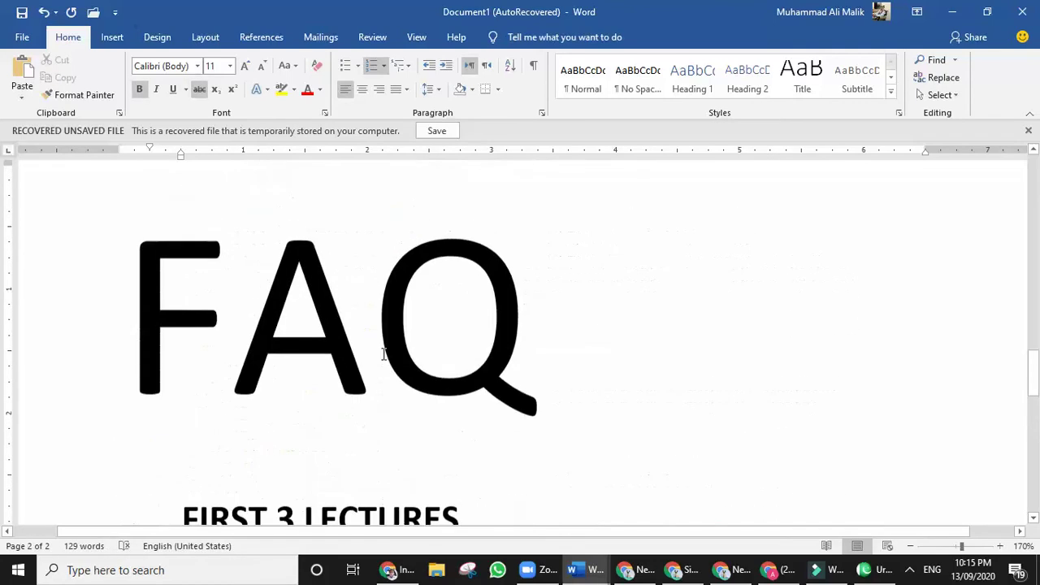
scroll(378, 357, "down", 10)
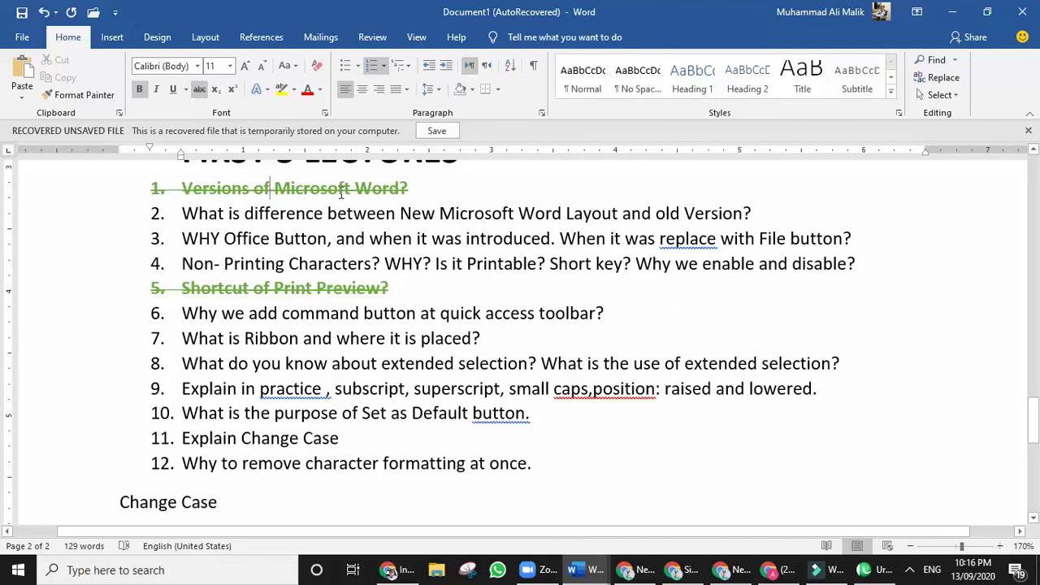
left_click(939, 77)
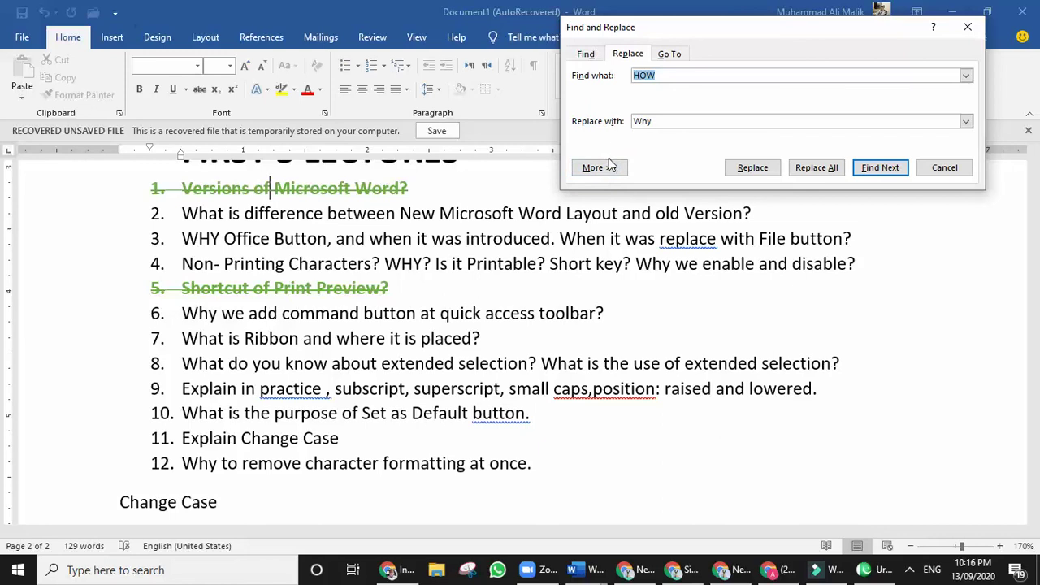
Back in Word, empty the Find what and Replace with fields and expand More options.
left_click(909, 573)
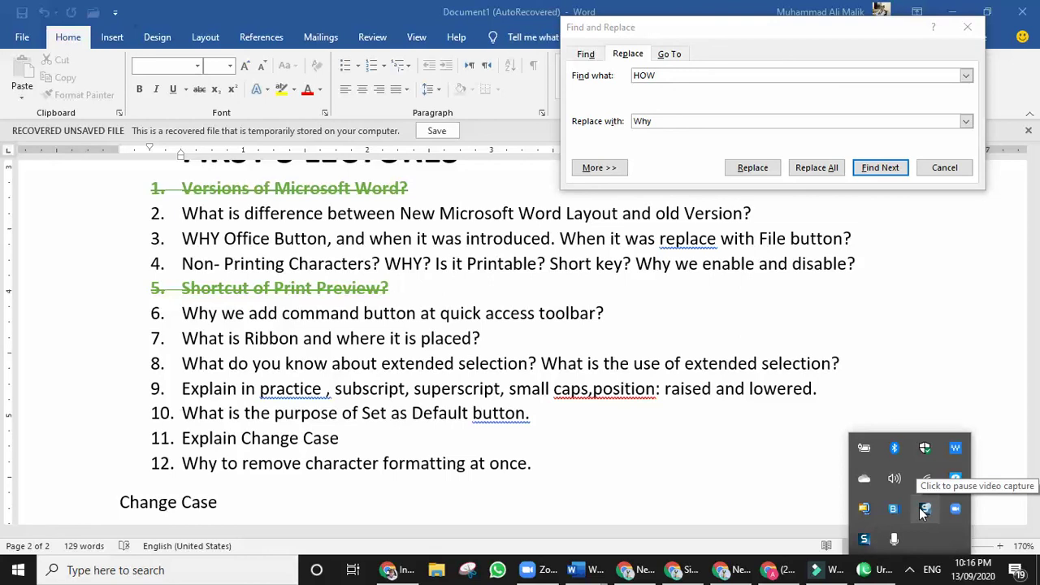
left_click(723, 478)
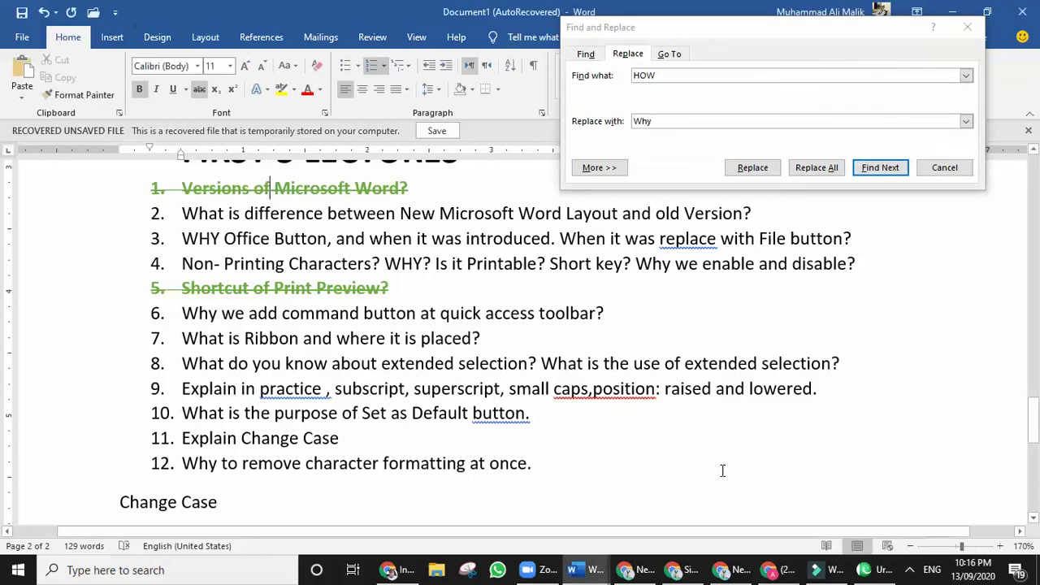
double_click(673, 76)
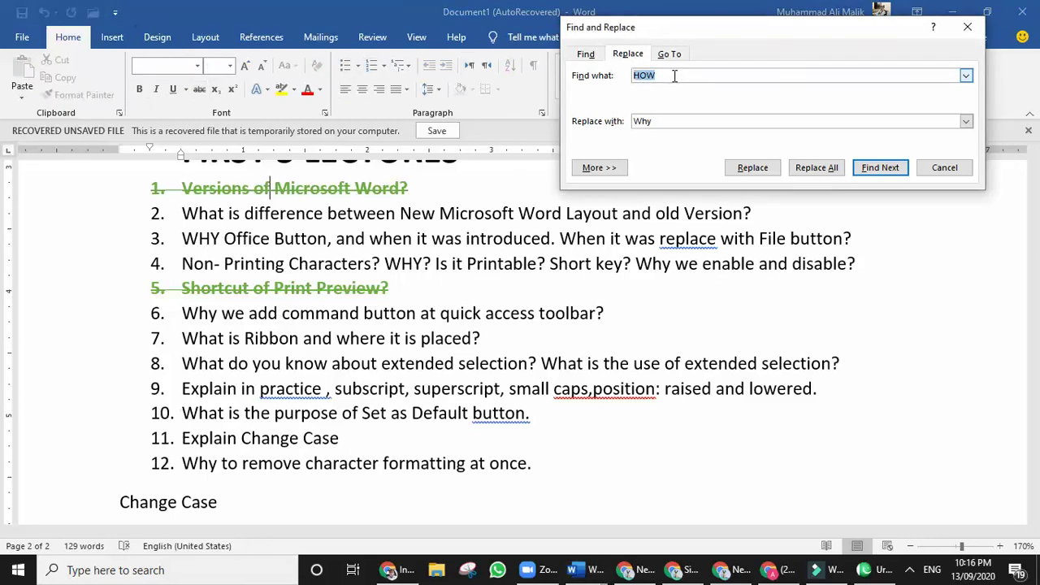
key("BackSpace")
left_click(668, 121)
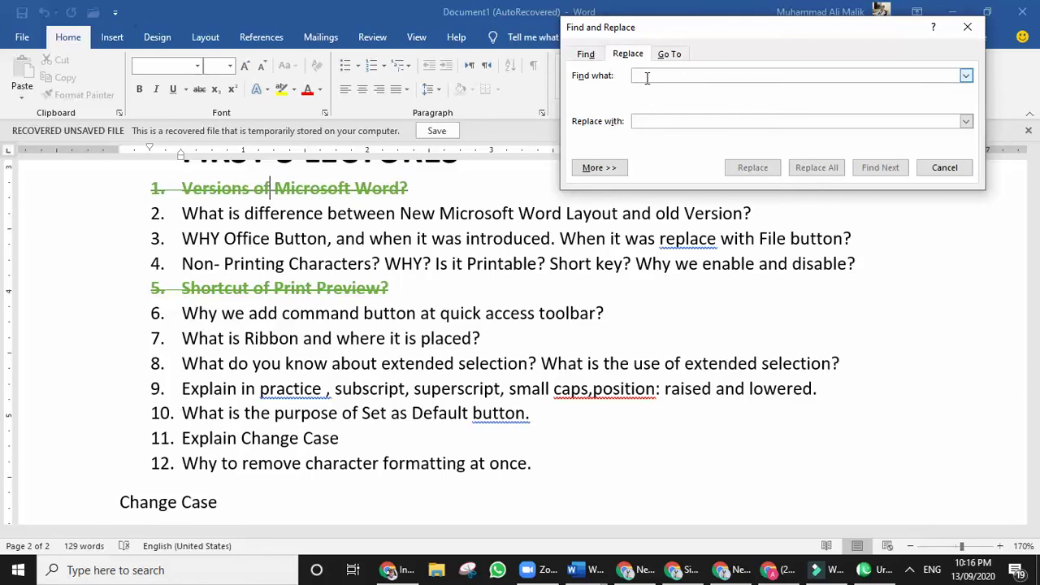
left_click(600, 168)
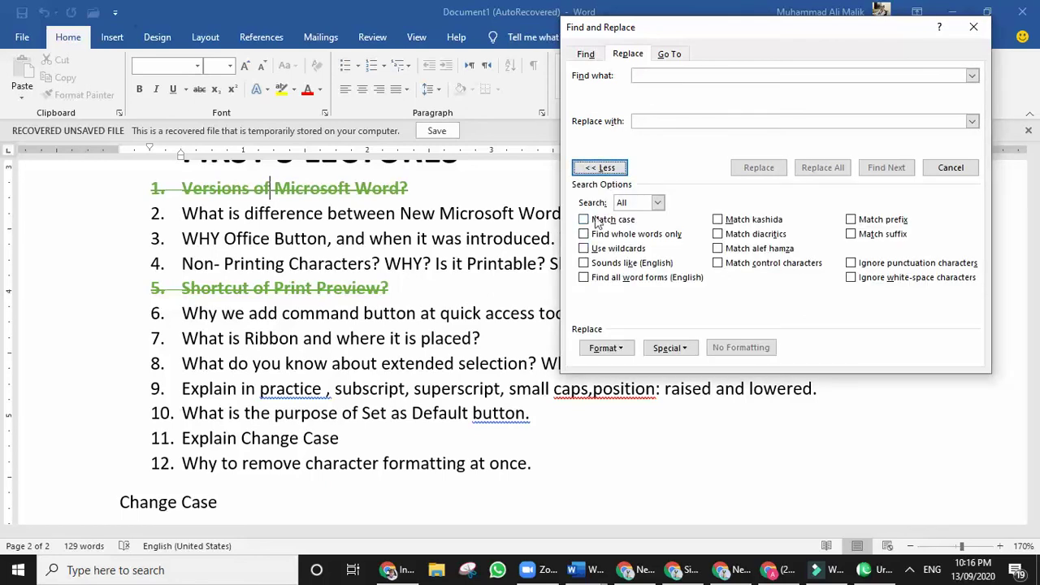
Set the Find what format to Font color Accent 6 (green), then target Replace with's formatting.
left_click(614, 351)
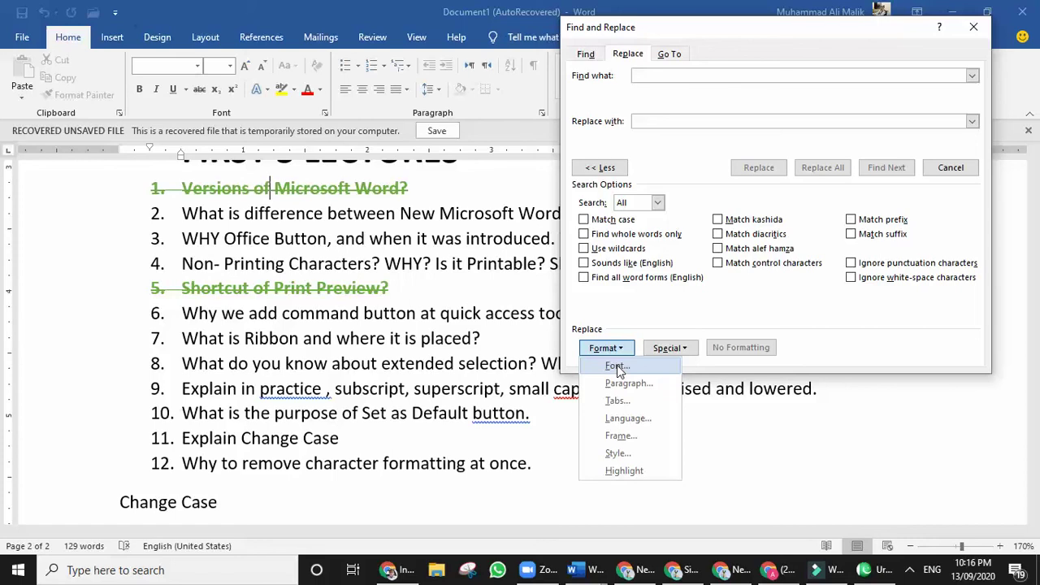
left_click(844, 340)
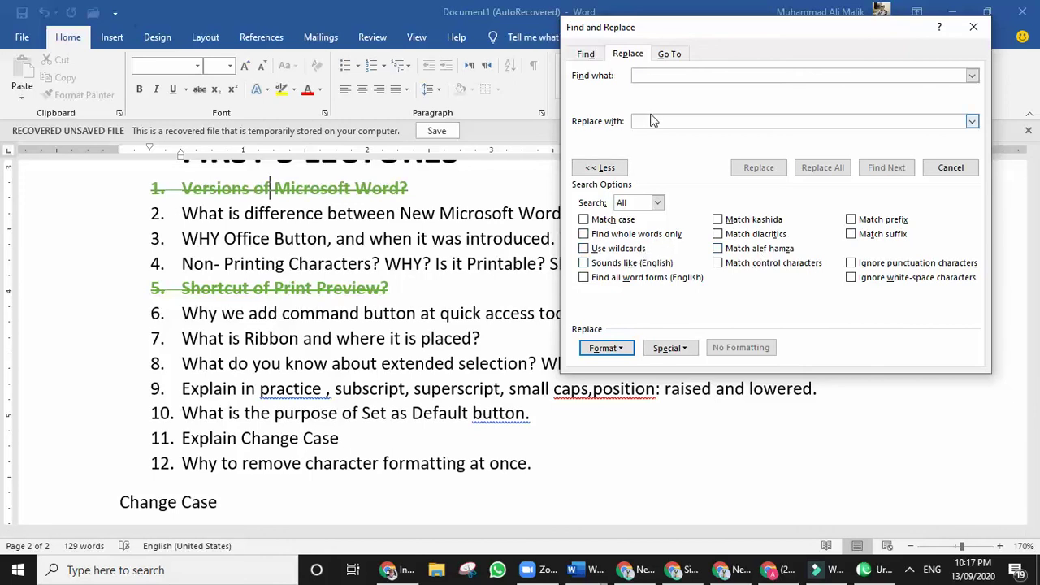
left_click(606, 348)
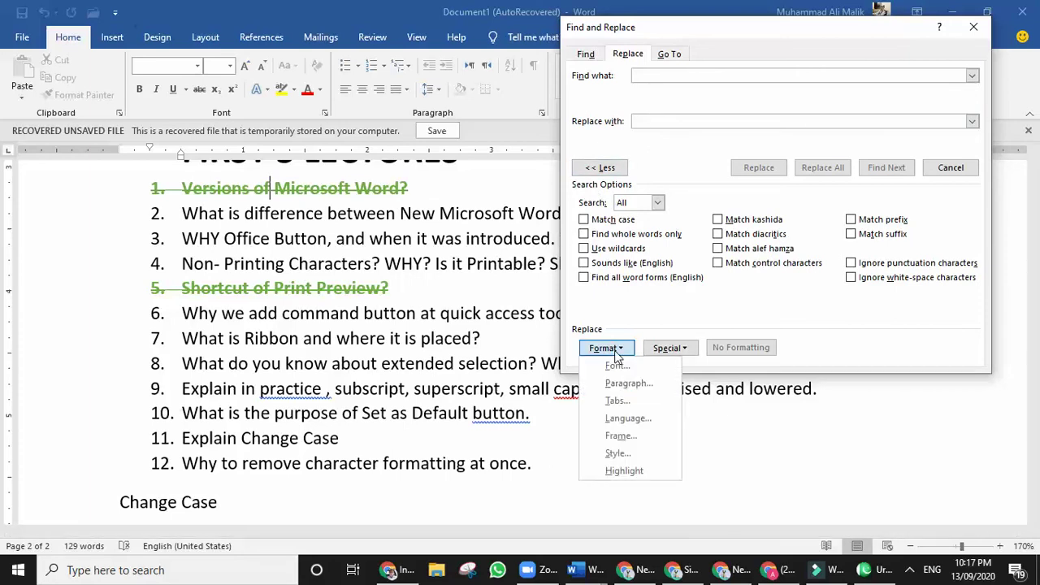
left_click(631, 371)
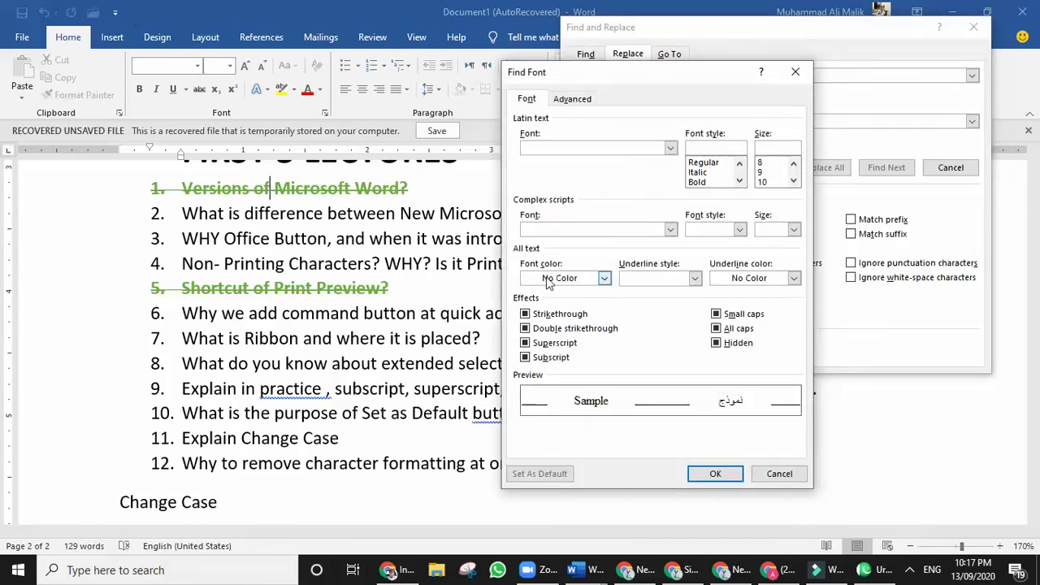
left_click(567, 279)
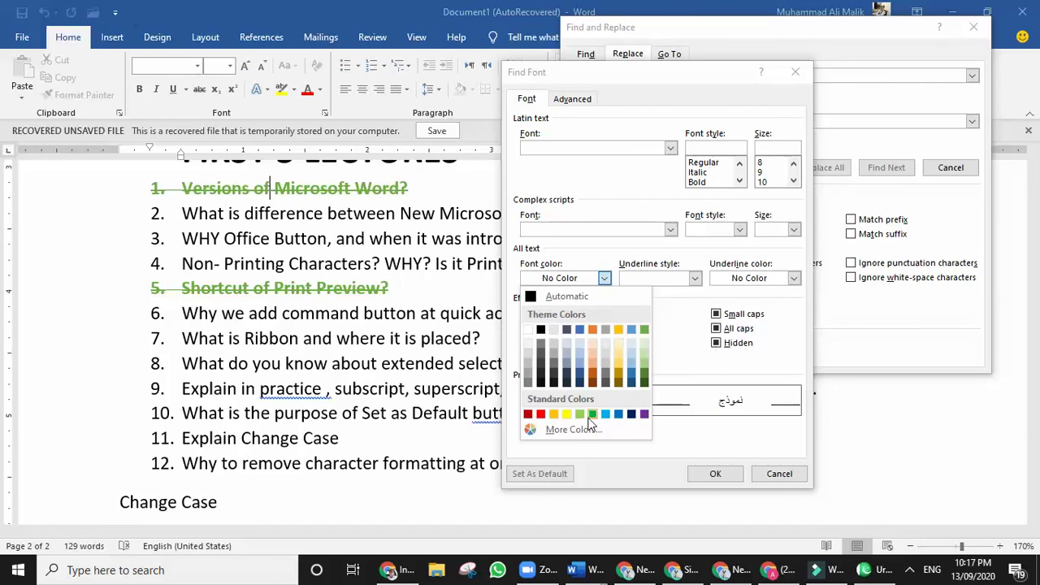
left_click(645, 333)
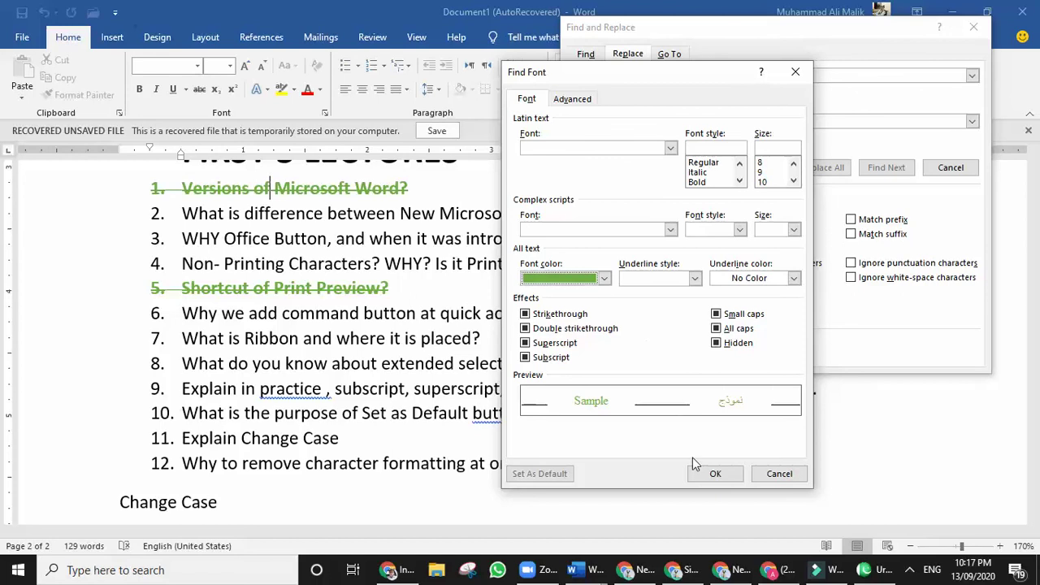
left_click(715, 474)
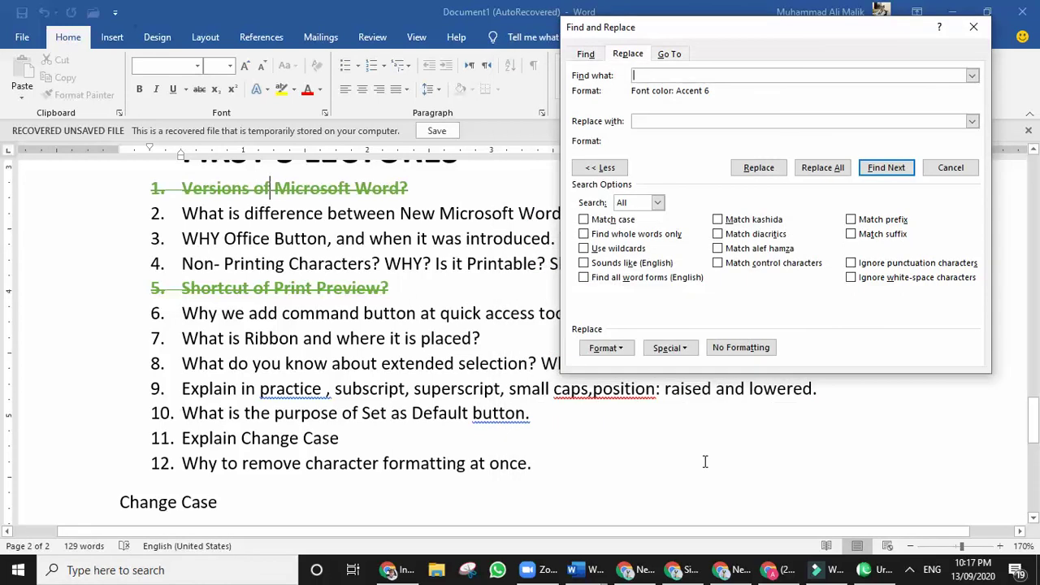
left_click(688, 122)
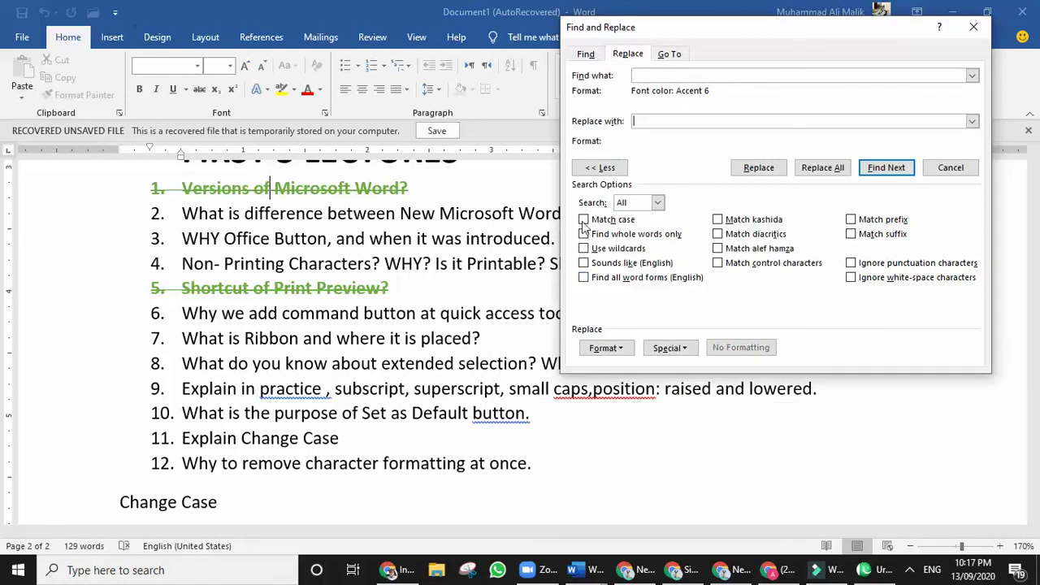
left_click(601, 348)
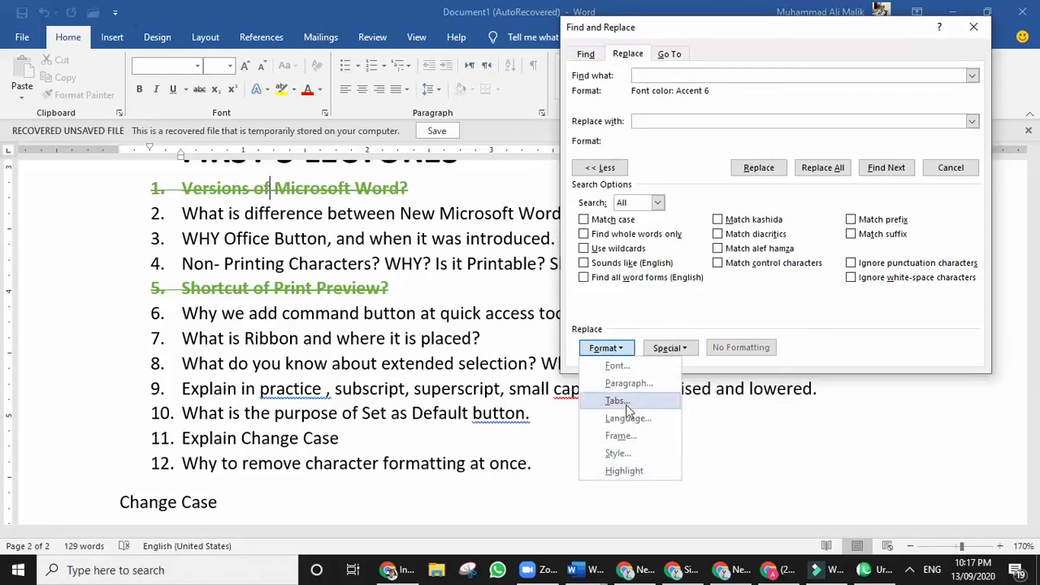
Set the replacement font colour to red in the Font dialog.
left_click(639, 367)
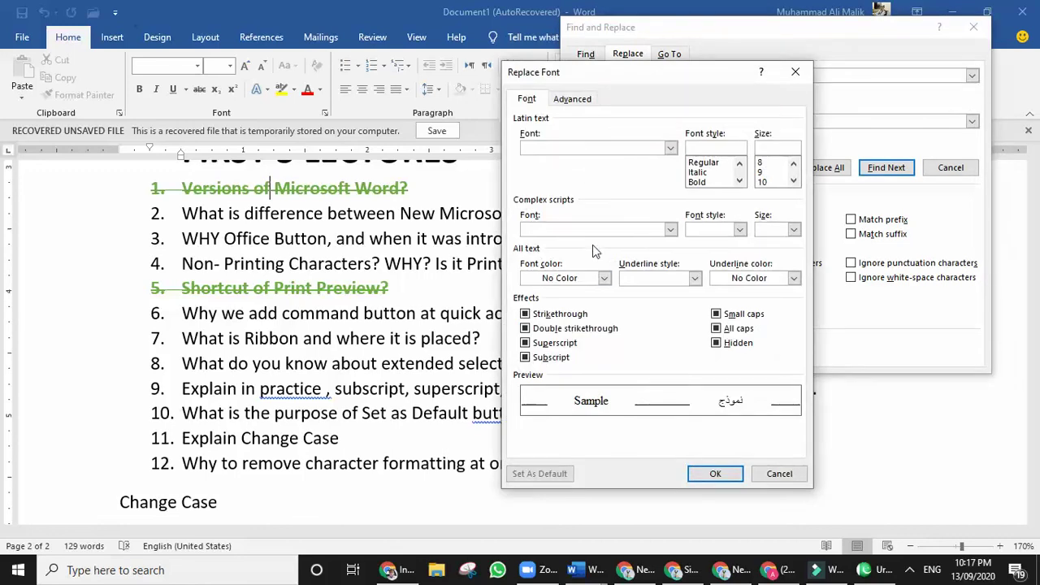
left_click(586, 278)
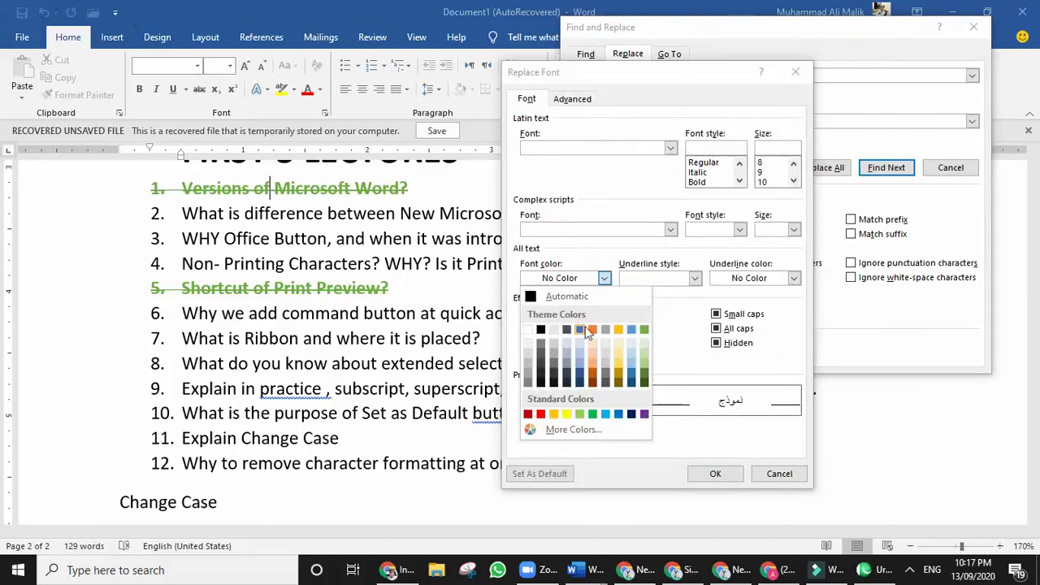
left_click(540, 414)
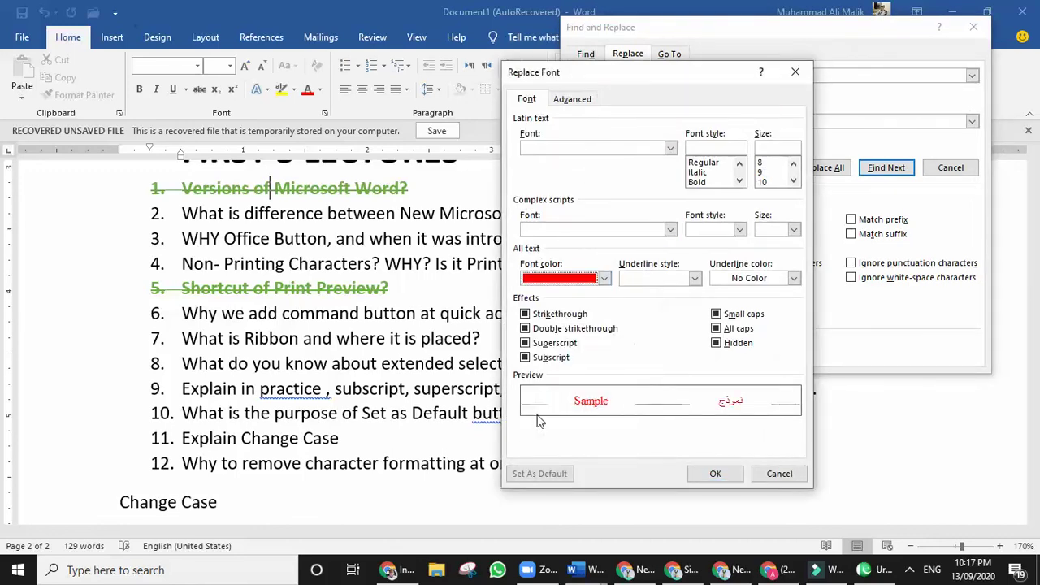
left_click(706, 474)
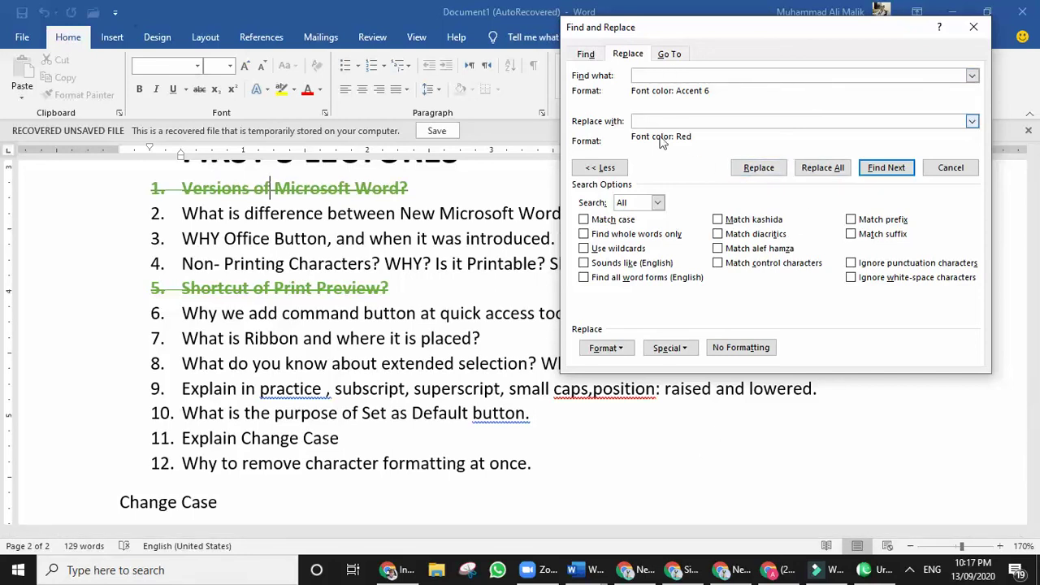
Replace all green matches with red, then close Find and Replace.
left_click(821, 168)
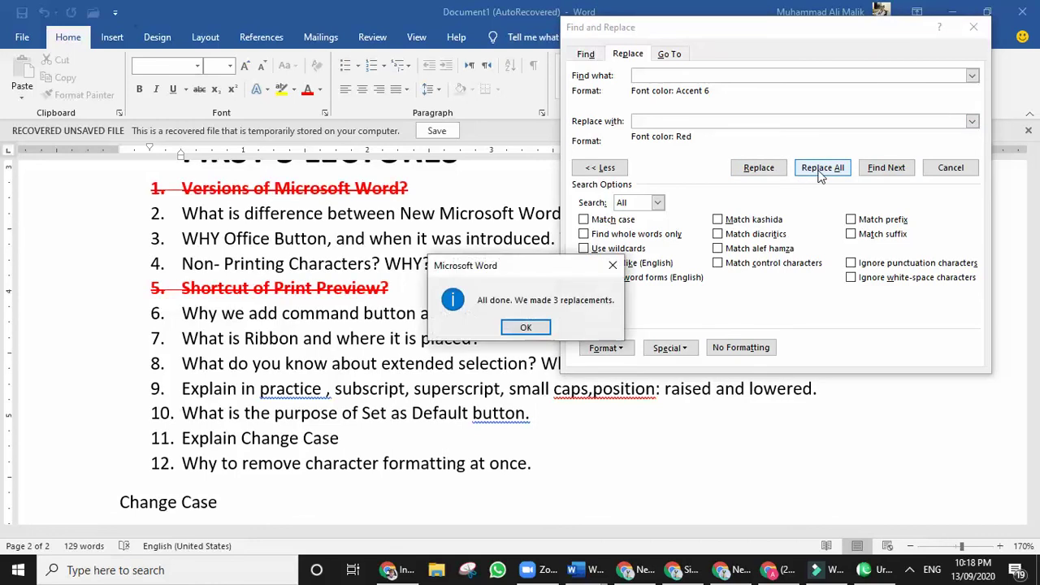
left_click(529, 326)
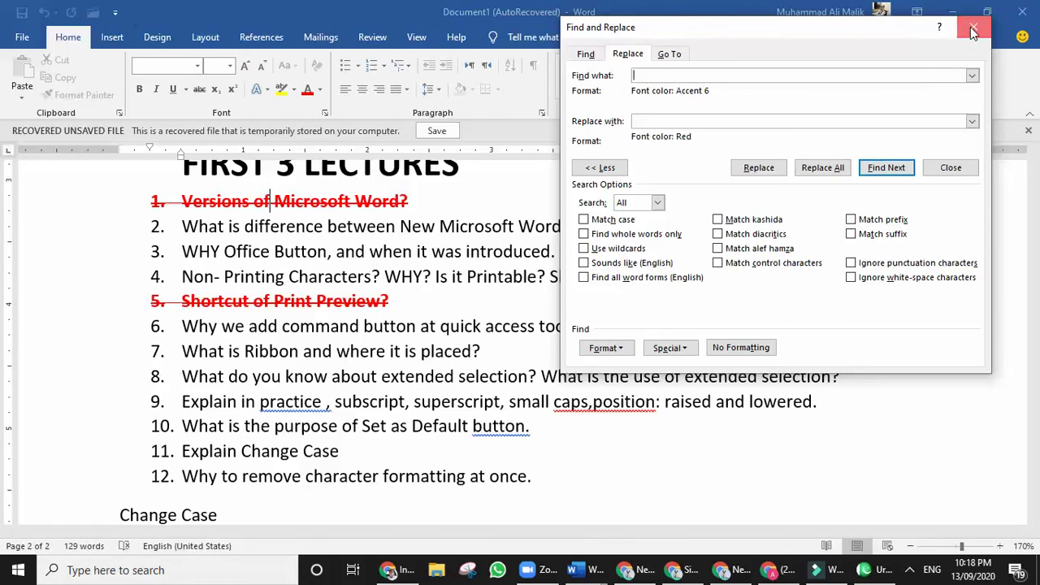
left_click(973, 30)
scroll(569, 341, "up", 4)
scroll(561, 336, "down", 3)
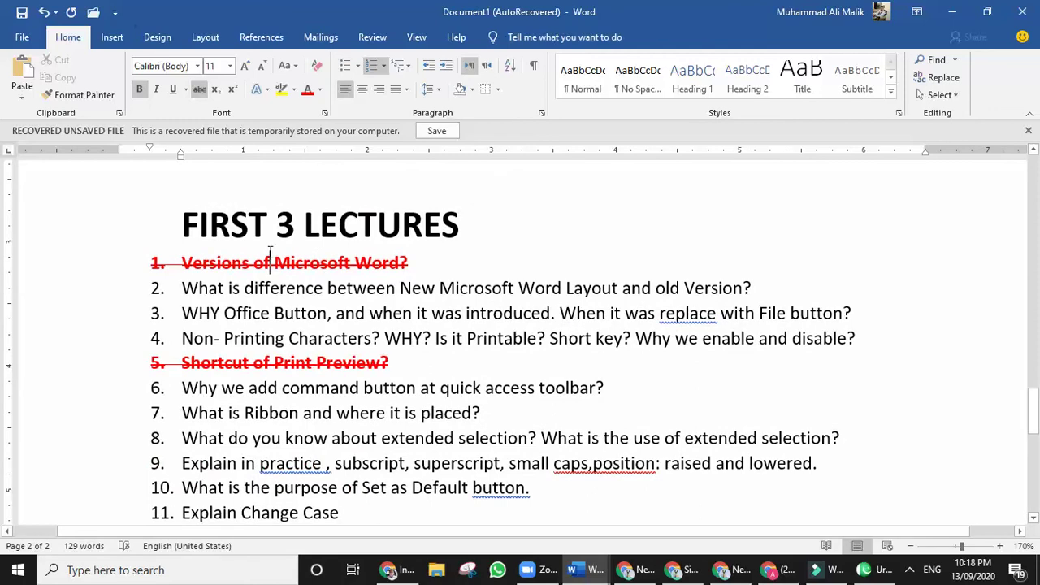
Try and undo Heading 2 on item 1, then select the FIRST 3 LECTURES title and expand the Styles gallery.
left_click(735, 84)
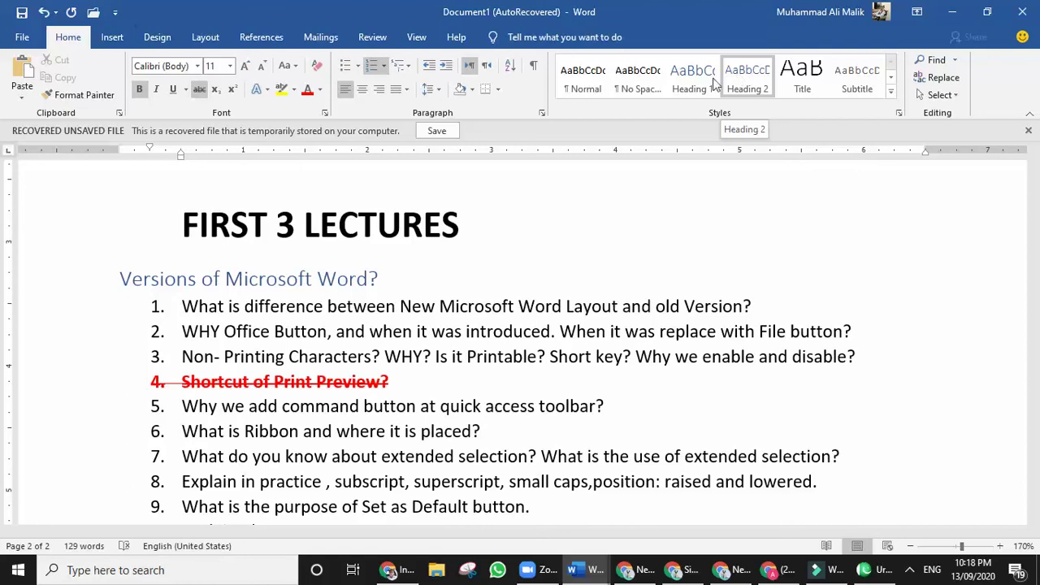
key("ctrl+z")
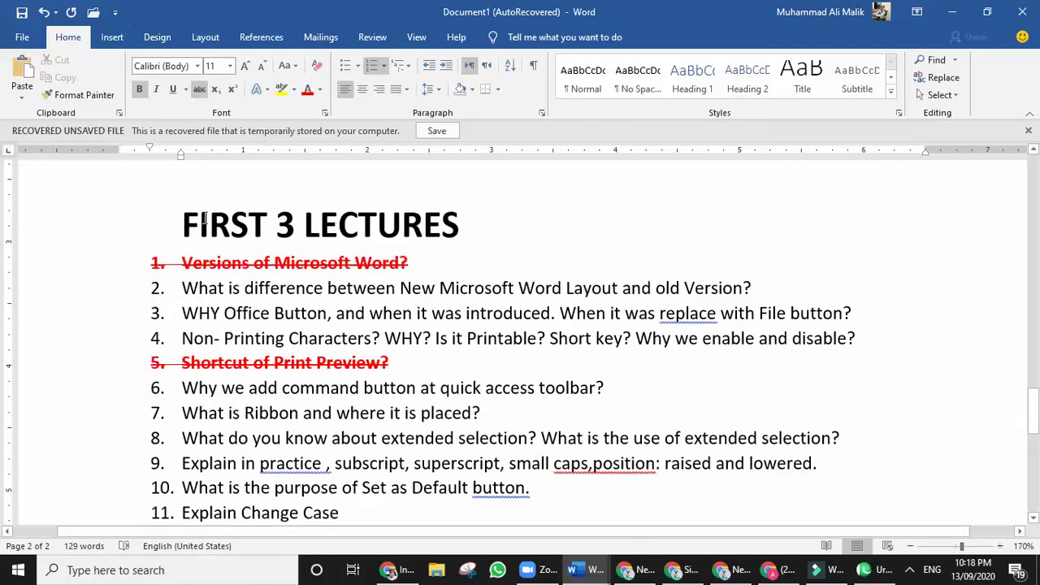
left_click(202, 218)
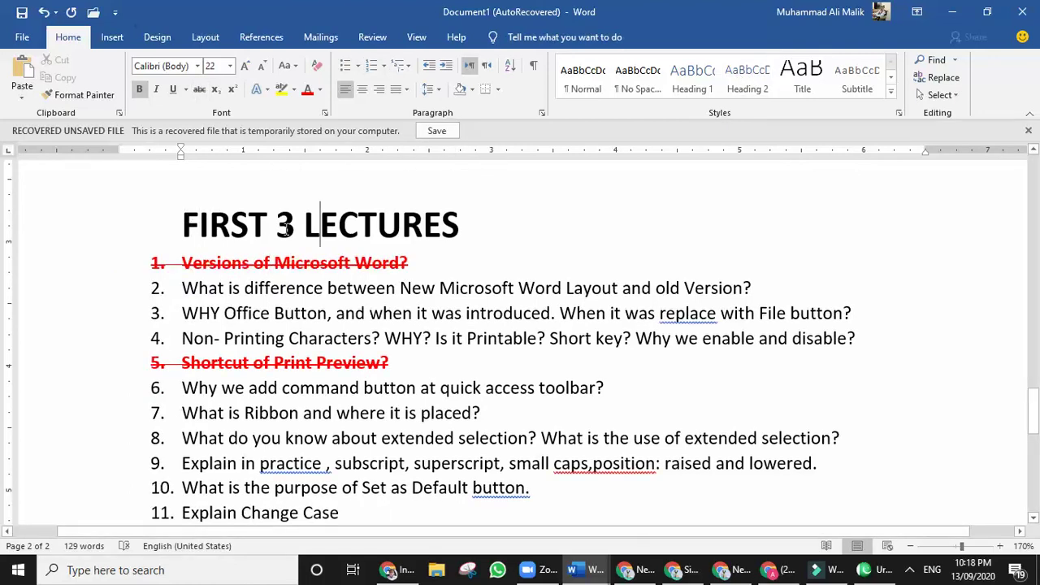
triple_click(266, 226)
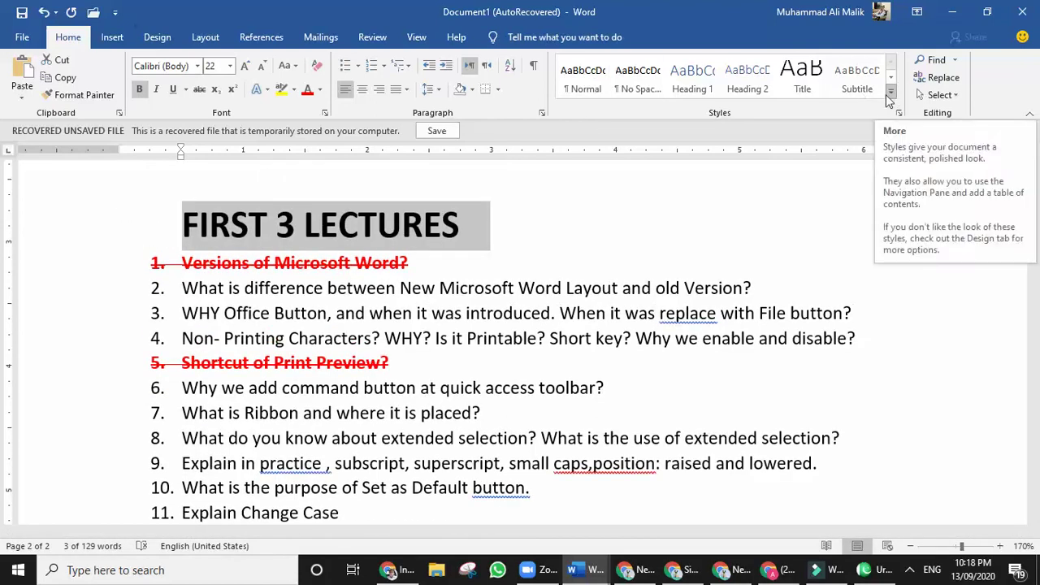
left_click(891, 94)
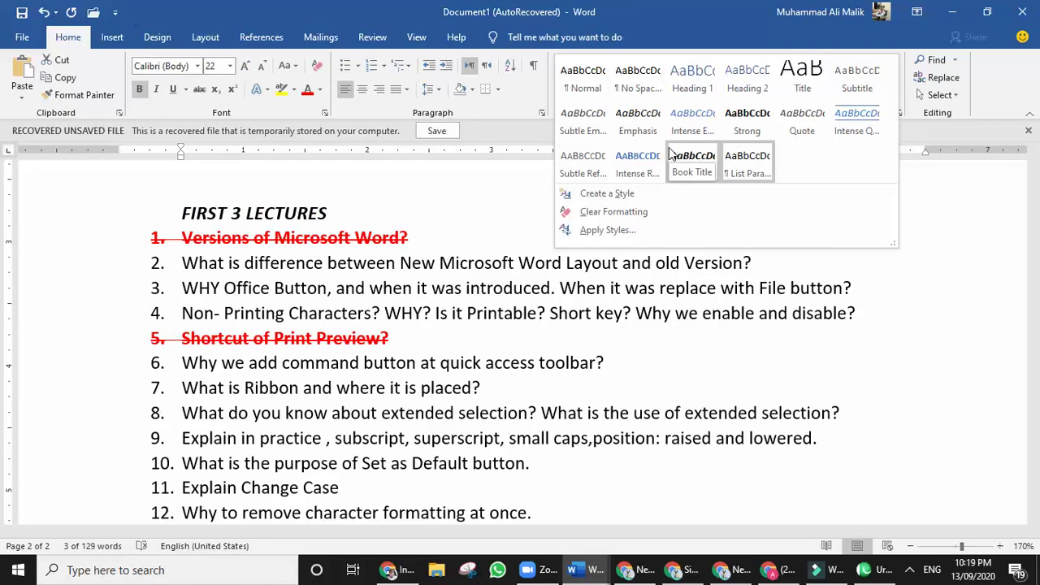
Preview Heading 1 through Heading 4 on the FIRST 3 LECTURES title.
left_click(692, 78)
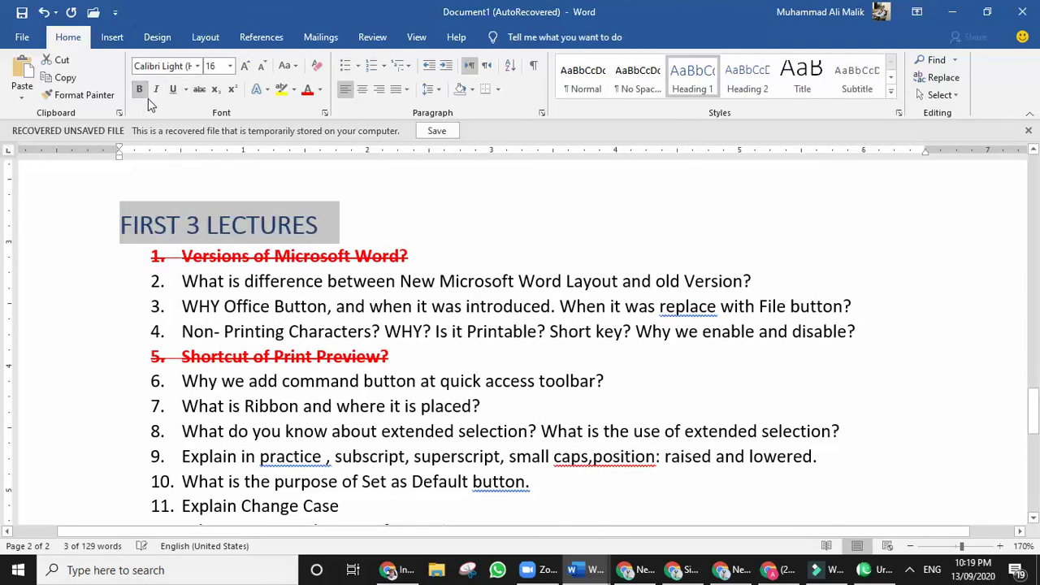
left_click(196, 66)
left_click(420, 226)
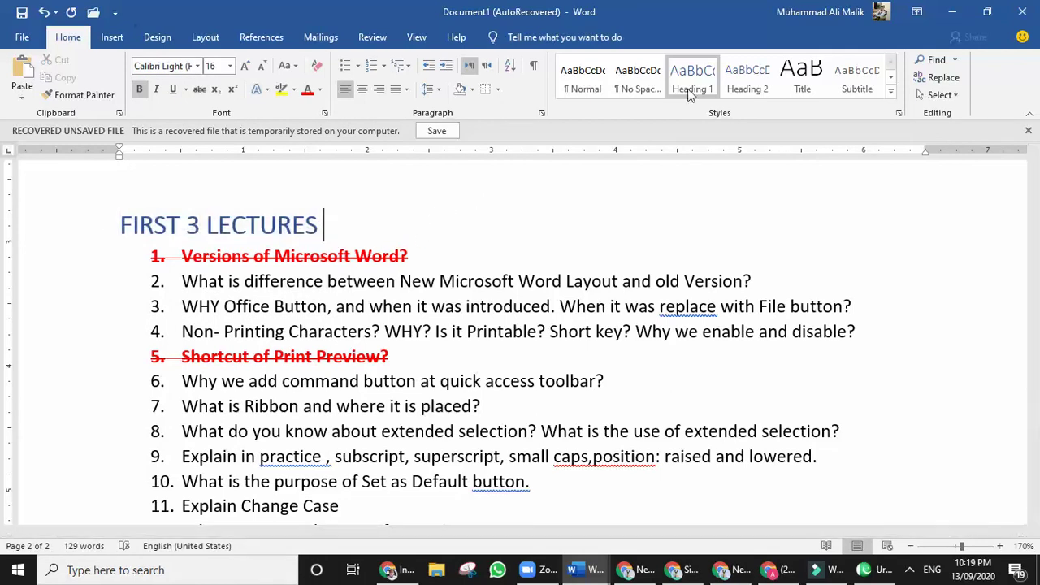
left_click(736, 79)
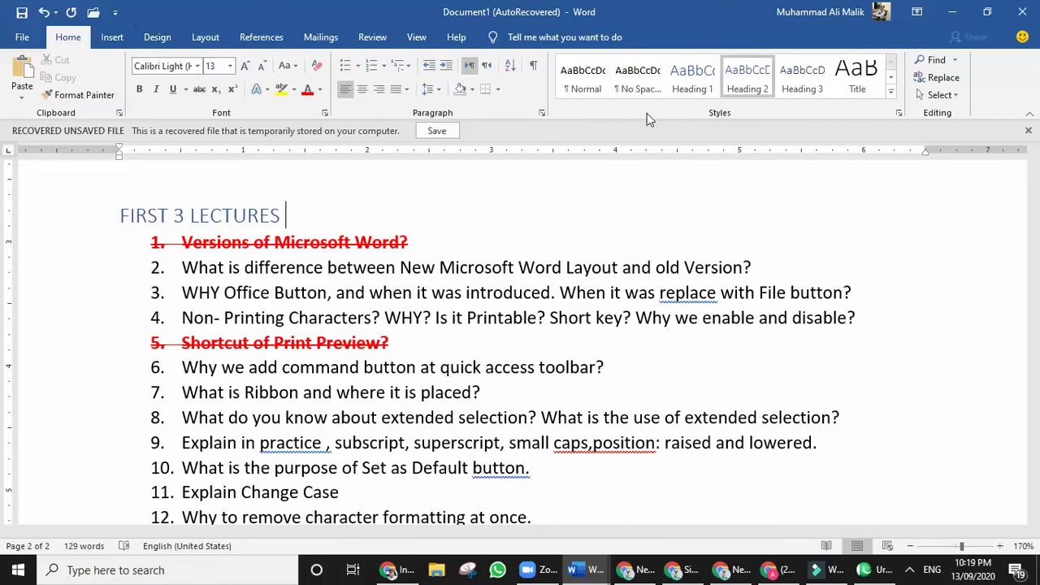
left_click(802, 78)
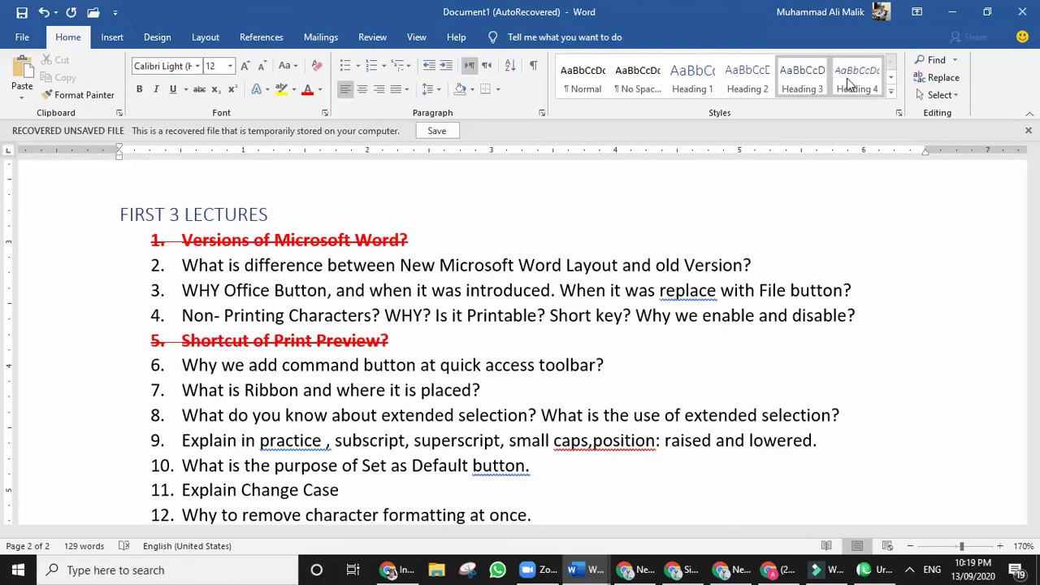
left_click(850, 80)
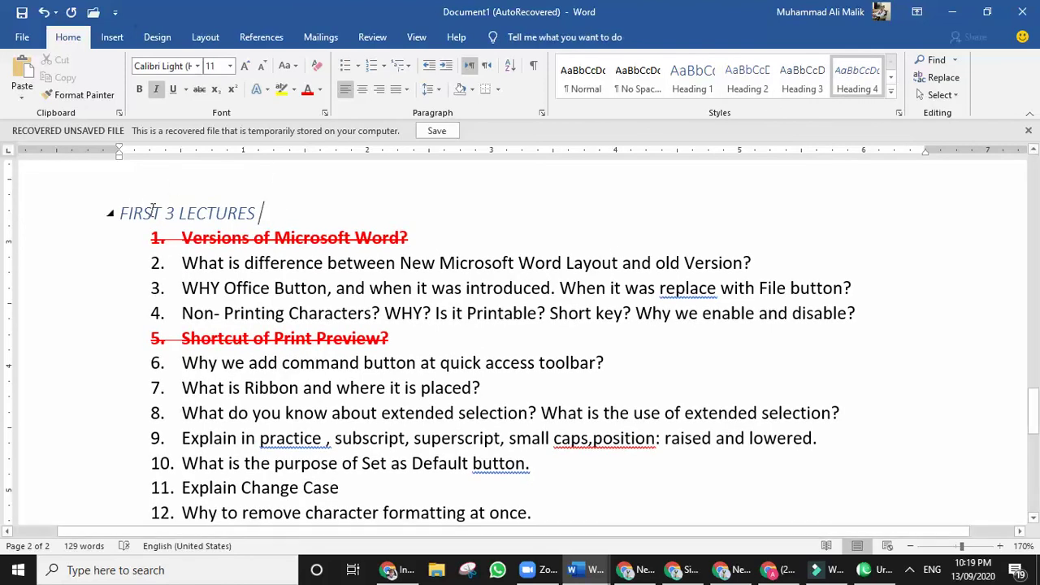
Try Headings 5 and 6 on the title, settling on Heading 7.
left_click(890, 91)
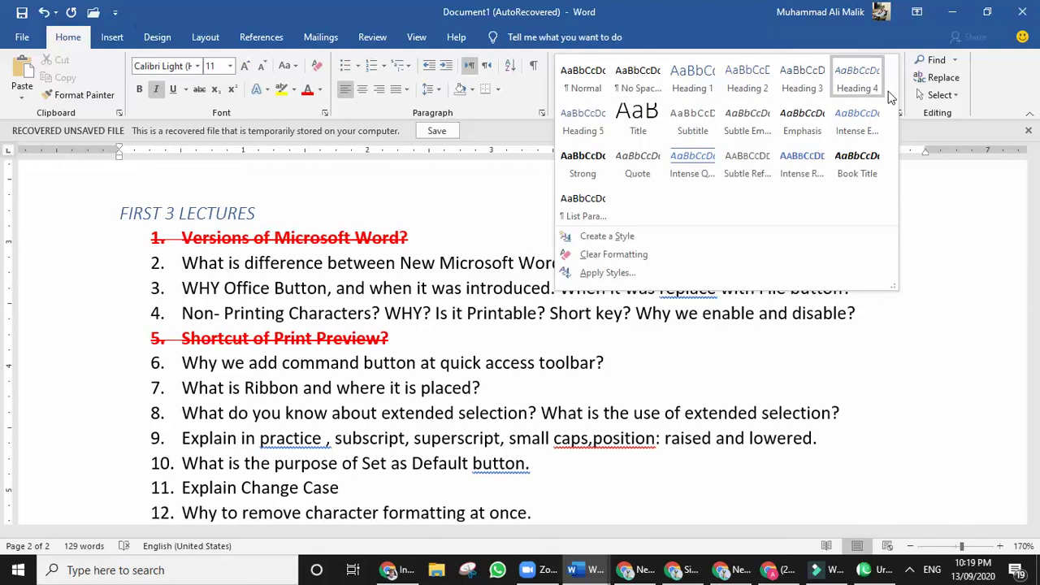
left_click(580, 127)
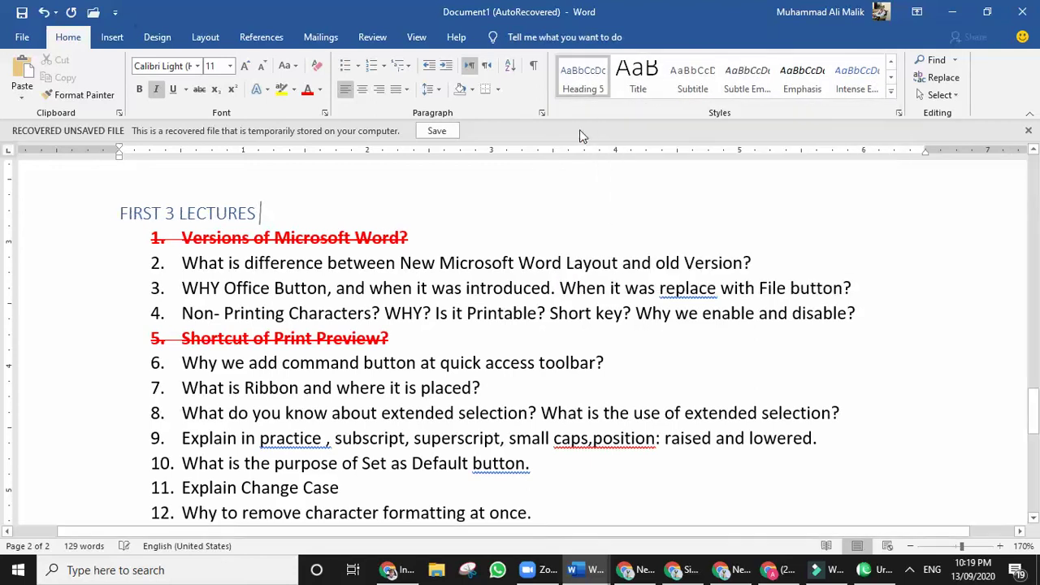
left_click(638, 79)
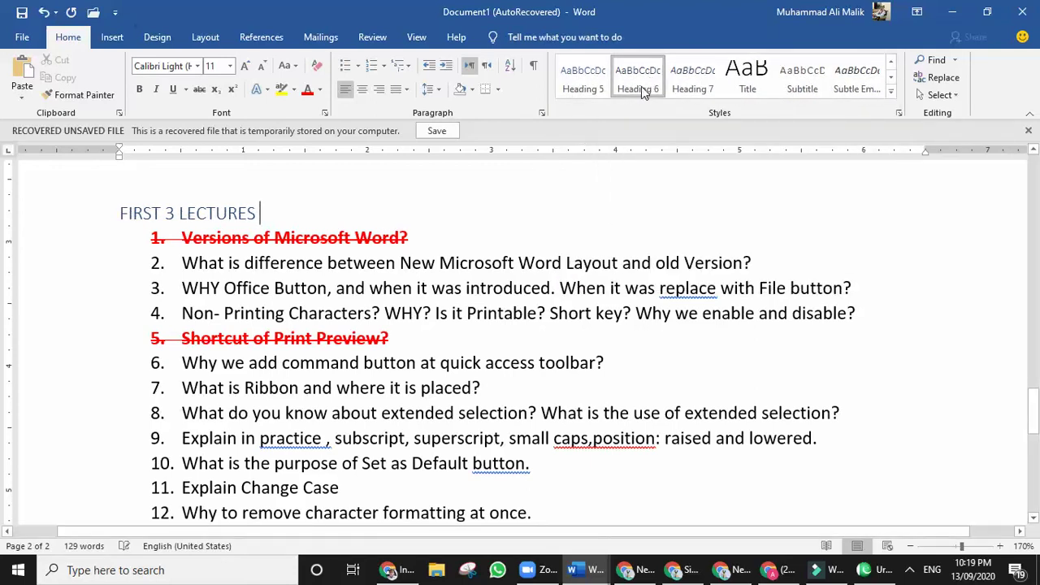
left_click(689, 85)
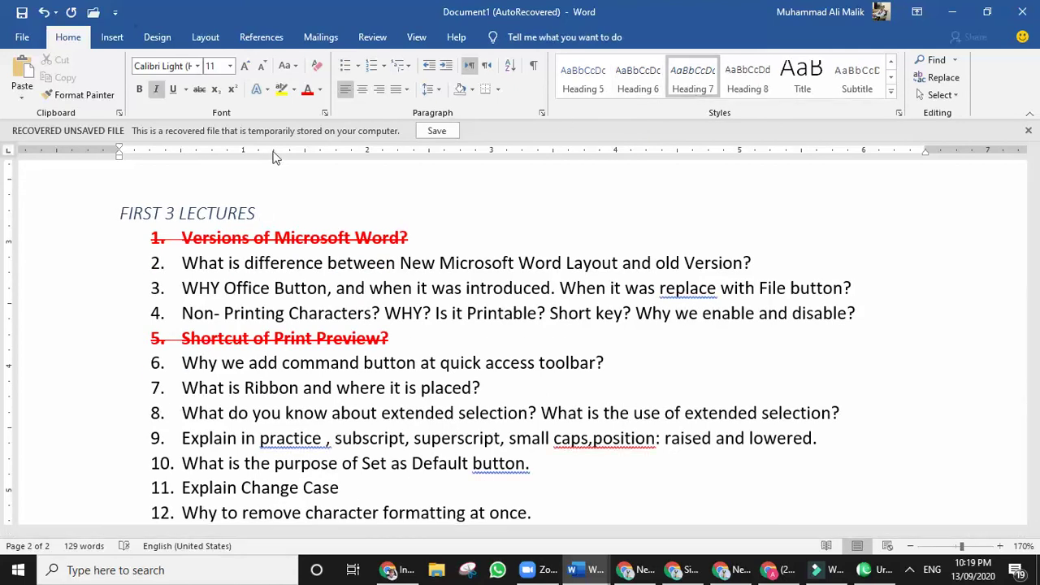
triple_click(155, 213)
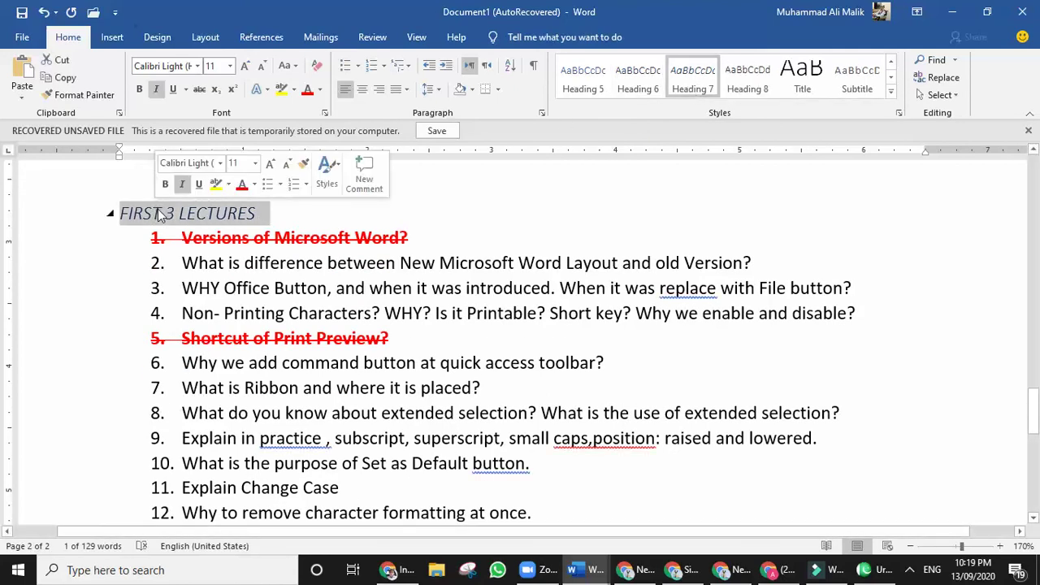
left_click(624, 85)
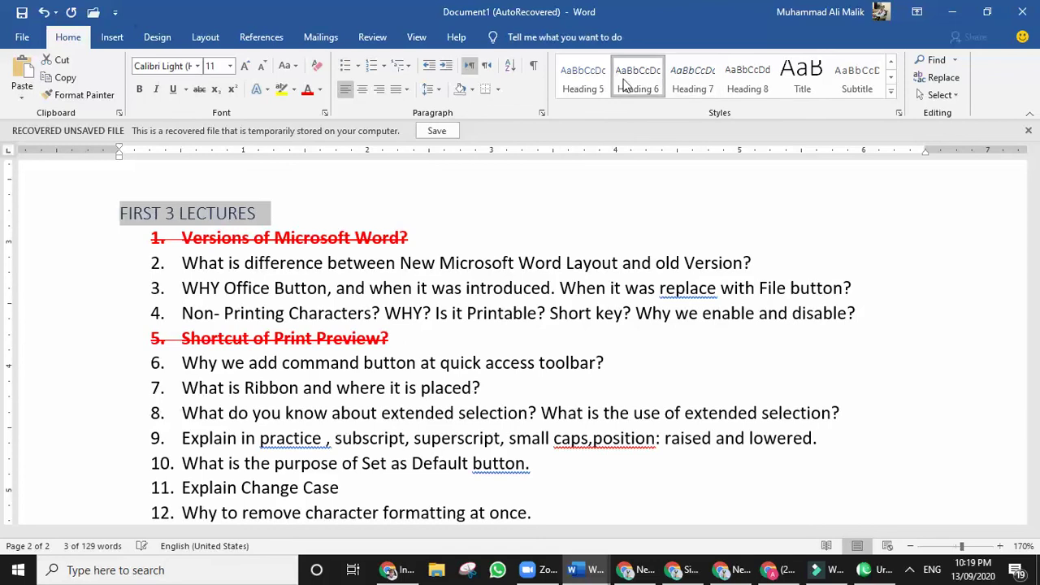
left_click(688, 86)
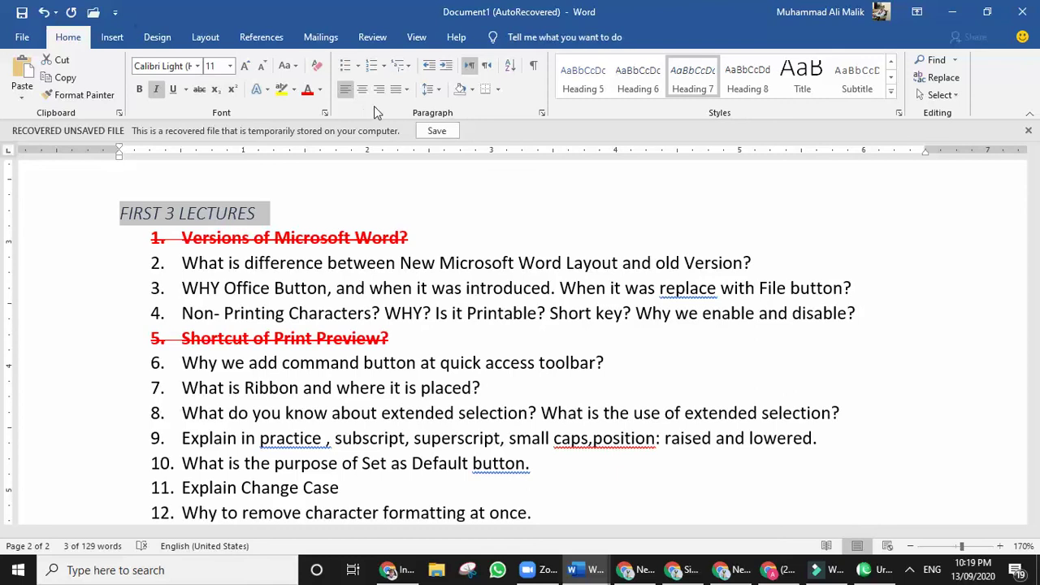
Select the lower-left Urdu name picture and paste it into a new blank document.
left_click(408, 265)
scroll(457, 236, "up", 2)
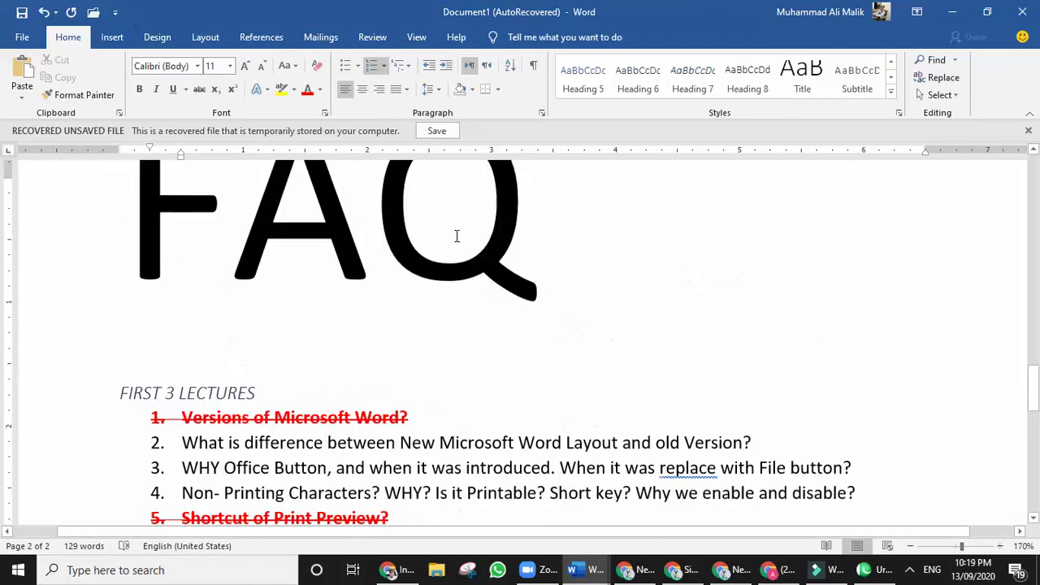
scroll(456, 236, "up", 8)
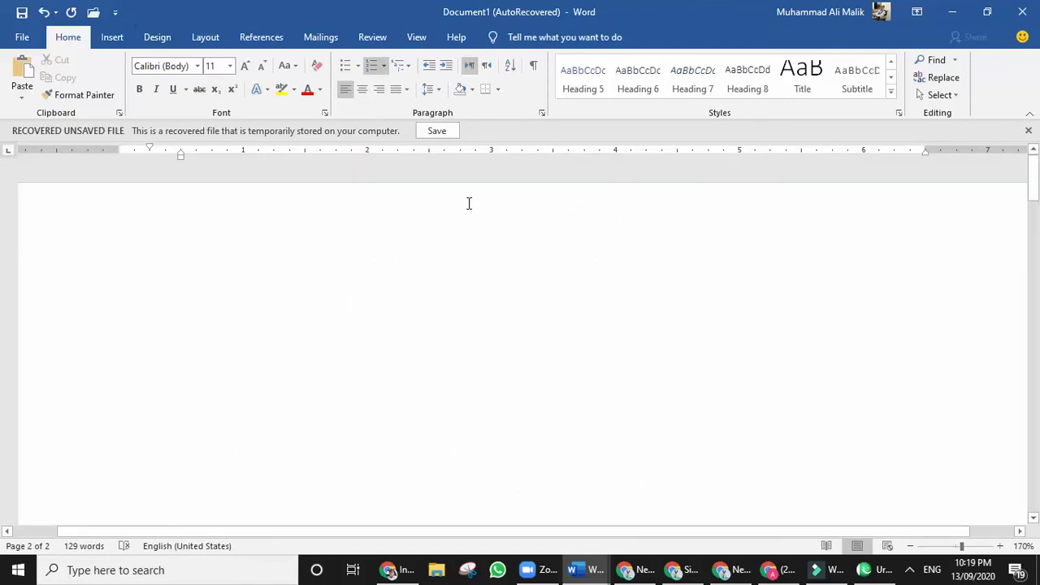
scroll(469, 203, "up", 10)
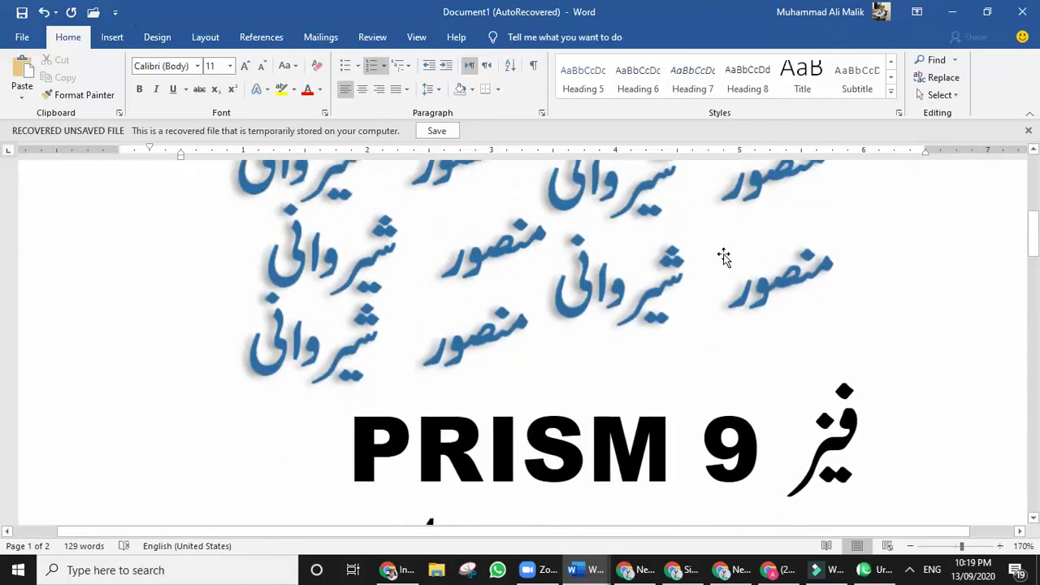
left_click(762, 290)
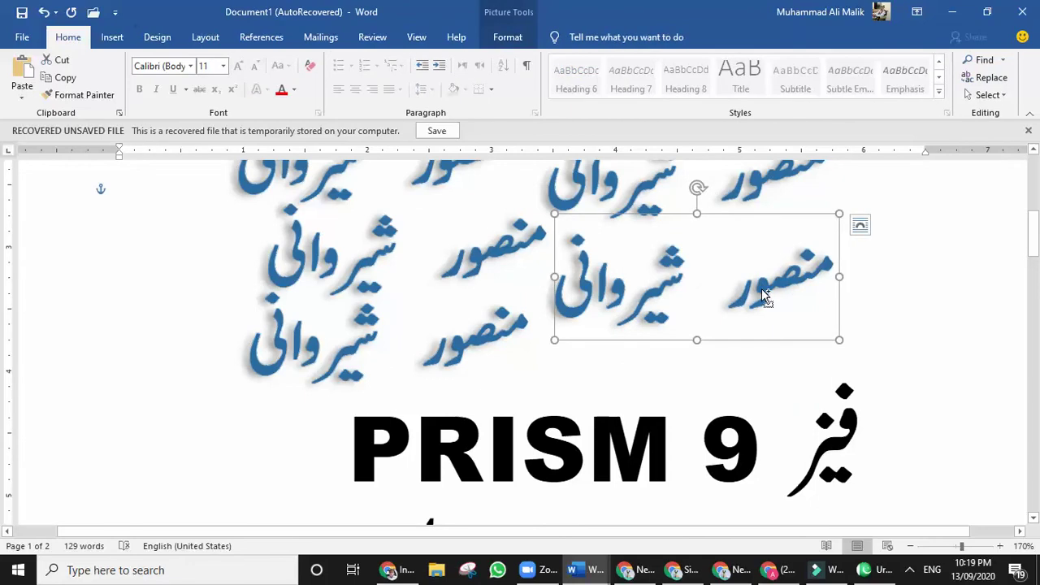
left_click(256, 285)
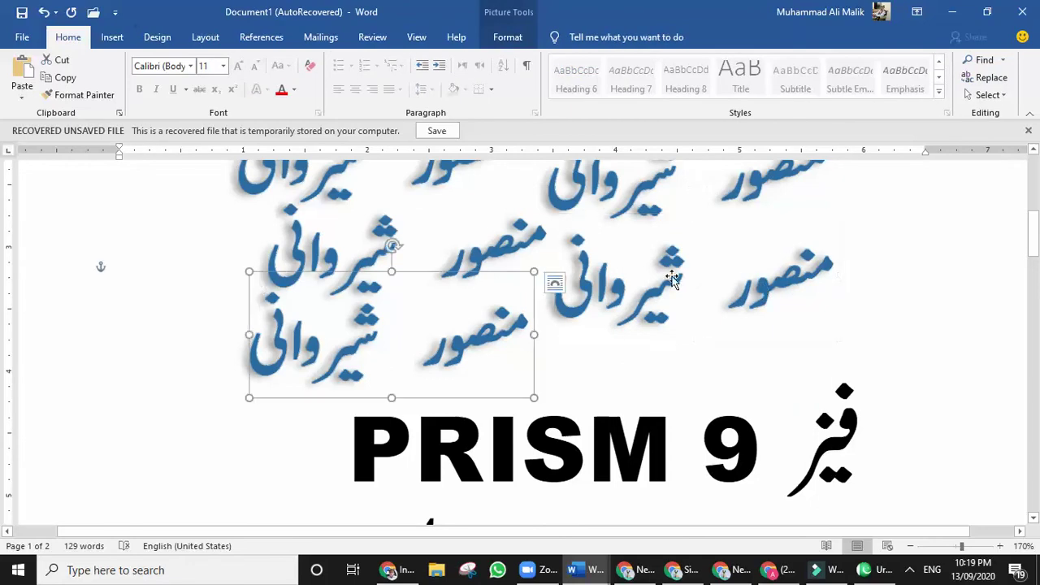
key("ctrl+n")
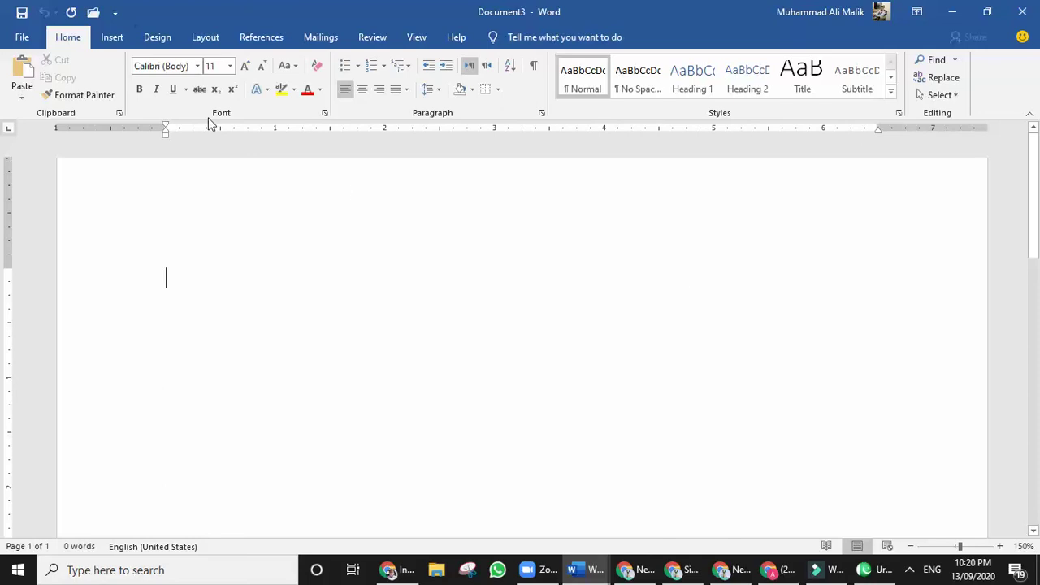
key("ctrl+v")
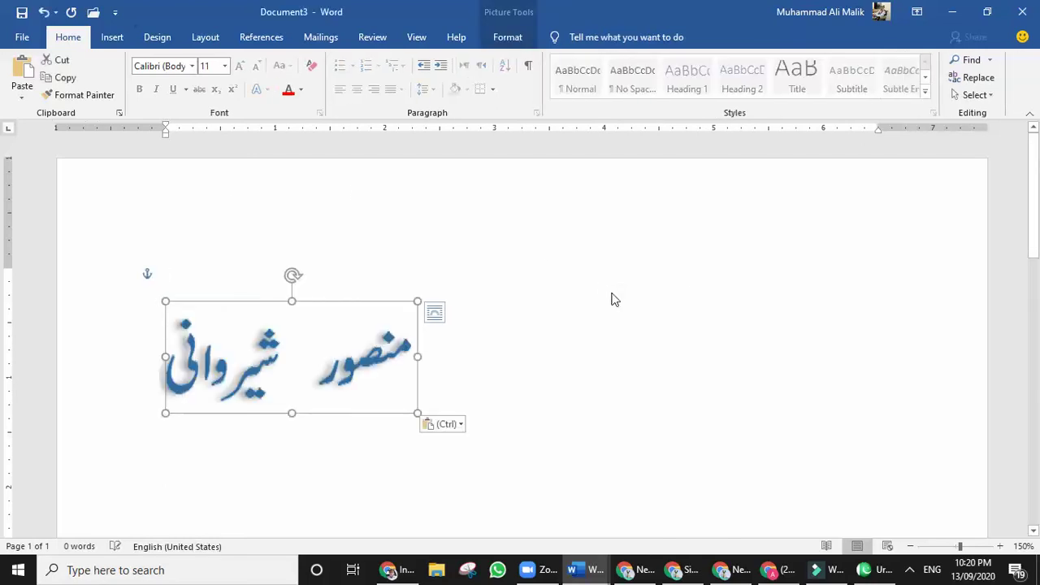
Right-align the pasted picture, shrinking it and nudging it toward the right margin.
key("ctrl+r")
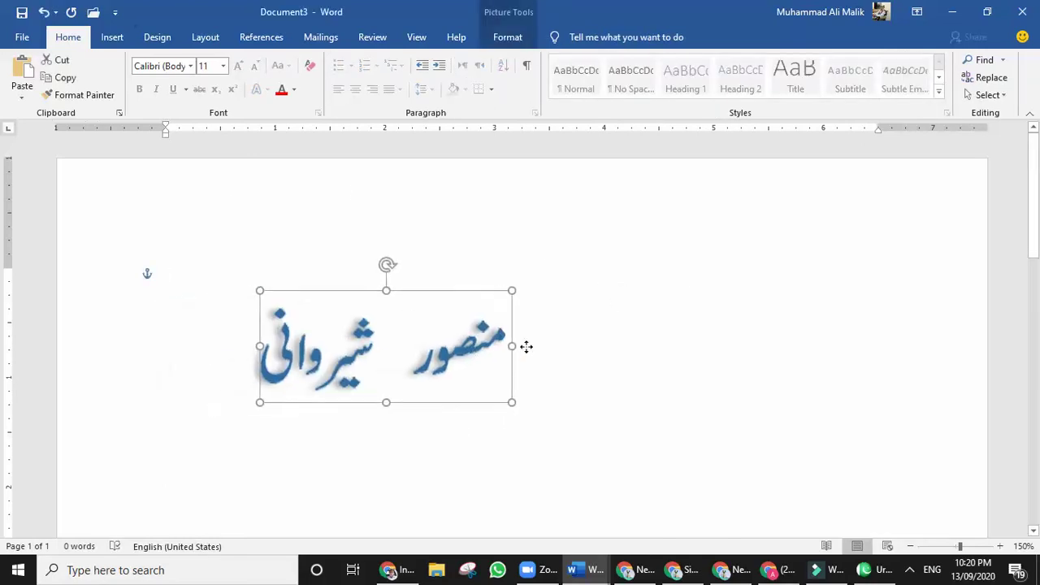
left_click_drag(894, 265, 900, 216)
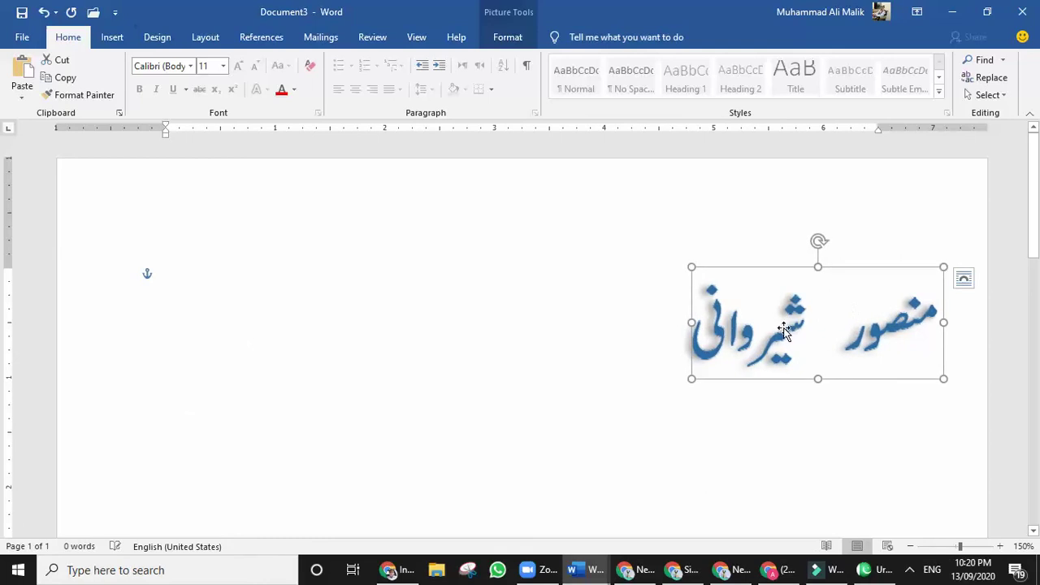
left_click_drag(785, 332, 783, 306)
left_click_drag(688, 379, 763, 346)
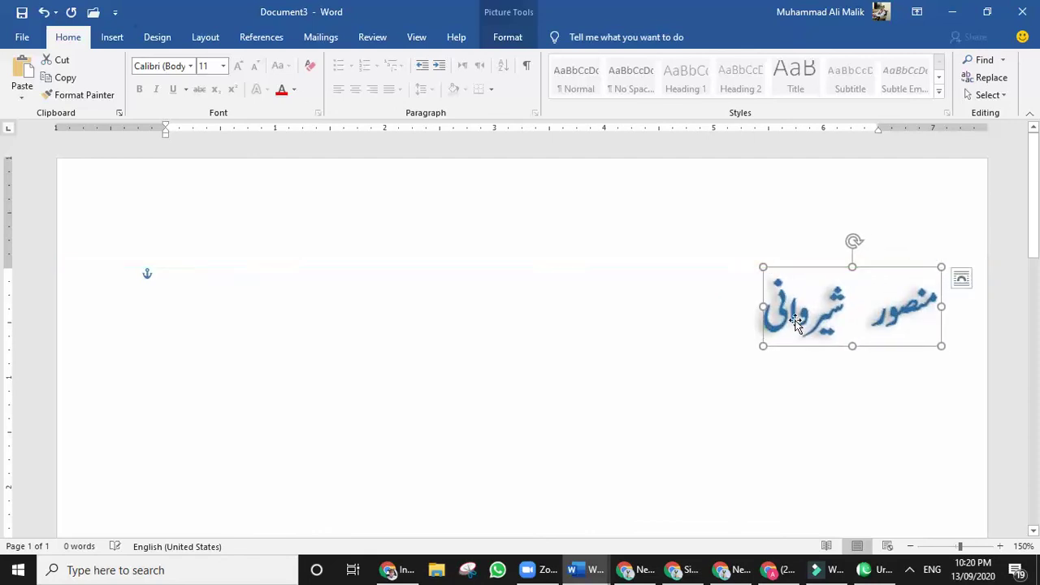
left_click_drag(805, 320, 817, 251)
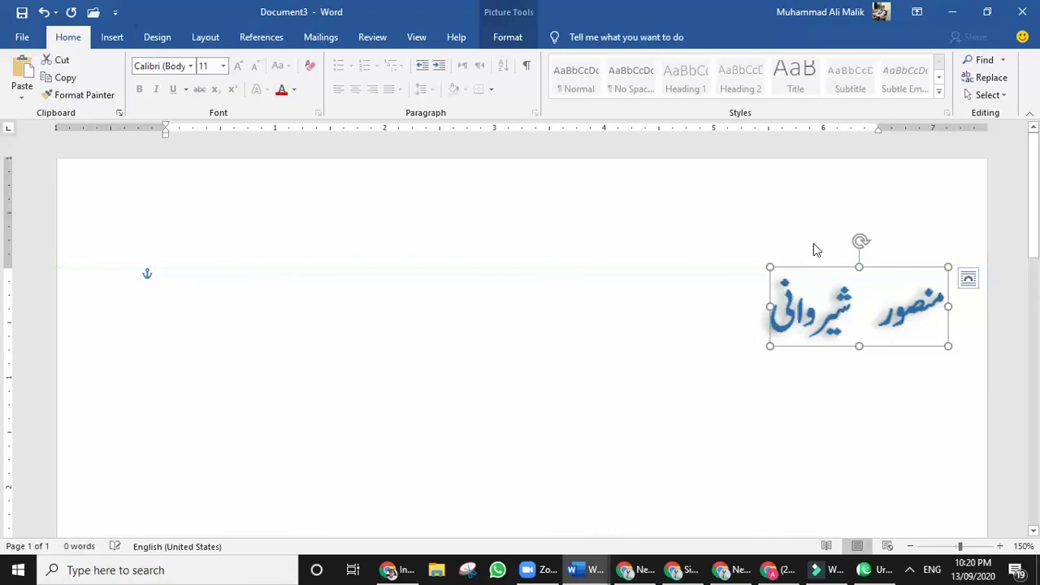
left_click(757, 385)
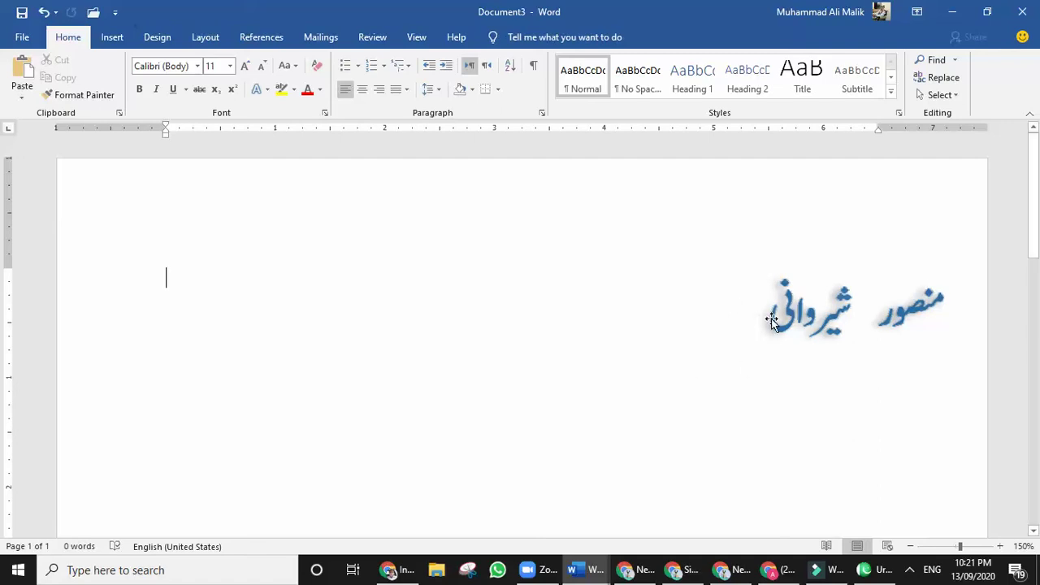
left_click(778, 332)
left_click(654, 351)
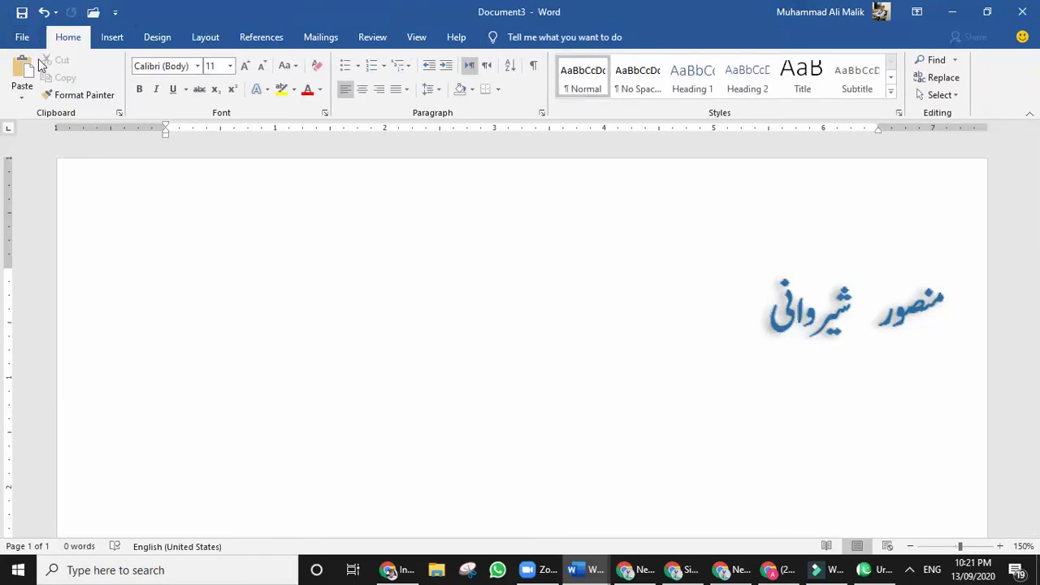
left_click(81, 95)
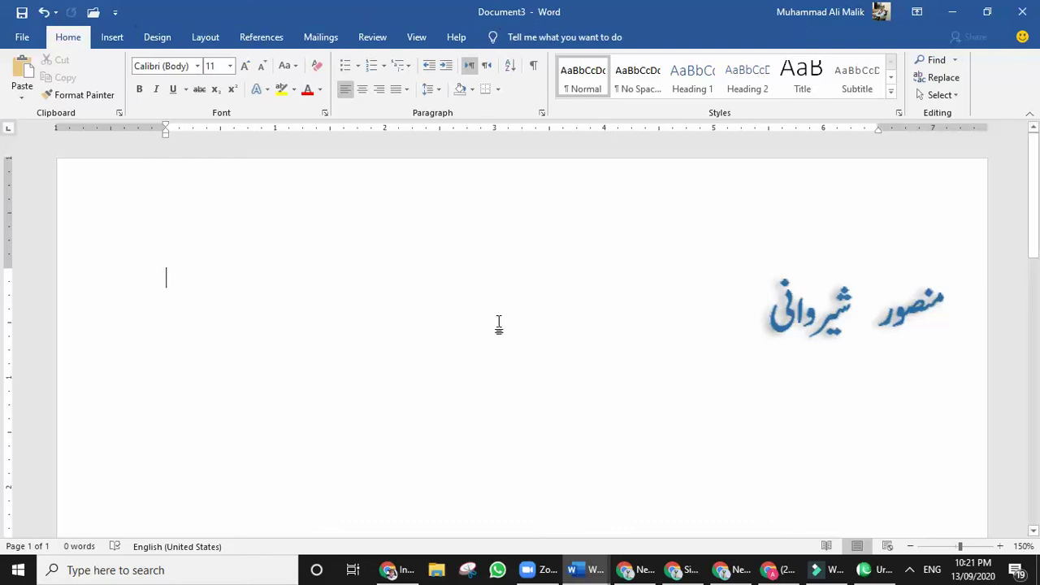
key("ctrl+n")
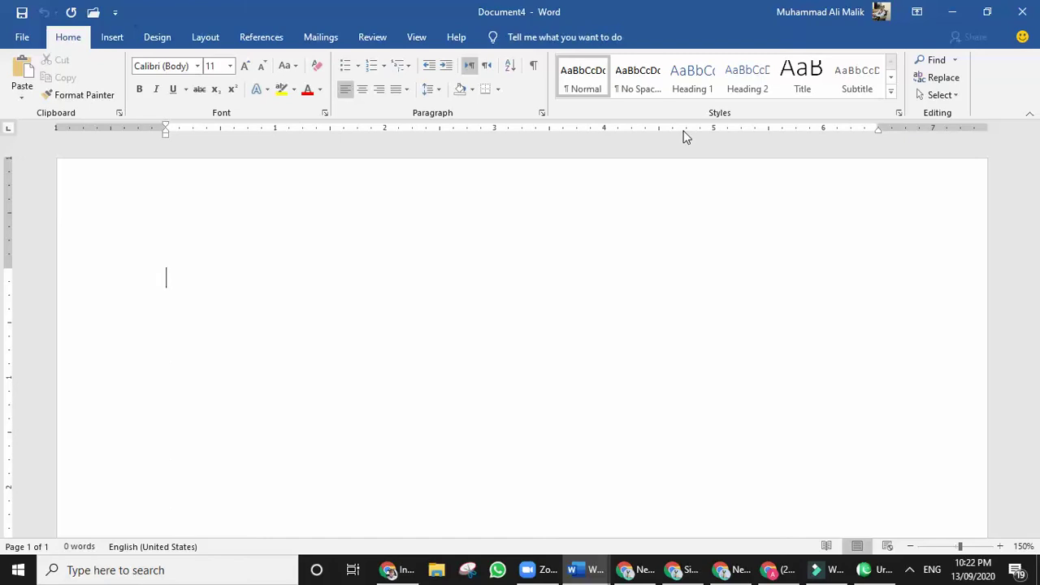
key("ctrl+n")
key("ctrl+w")
key("ctrl+w")
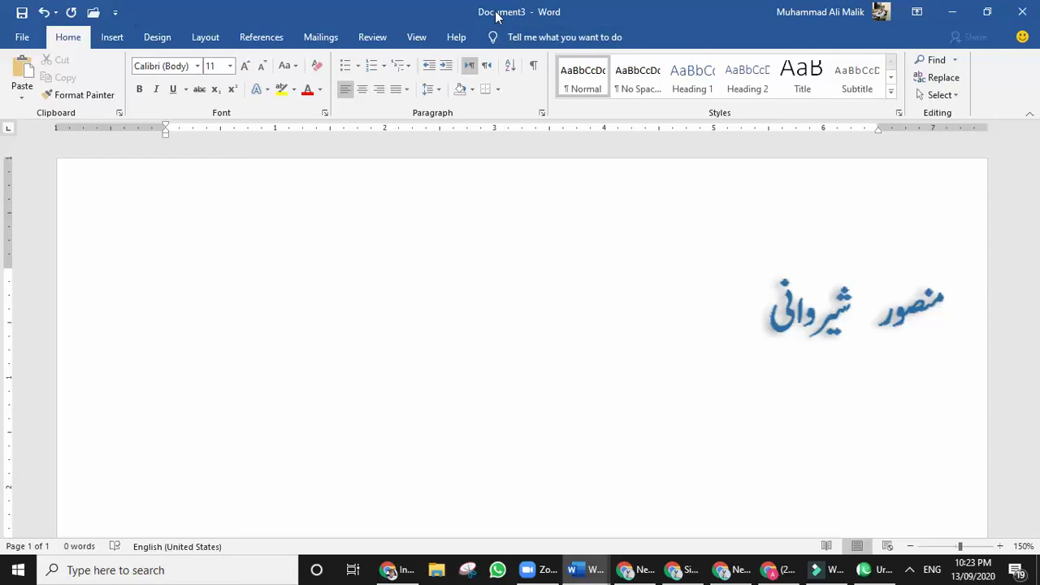
Create a new document from the Blue curve business cards template under Business.
left_click(22, 37)
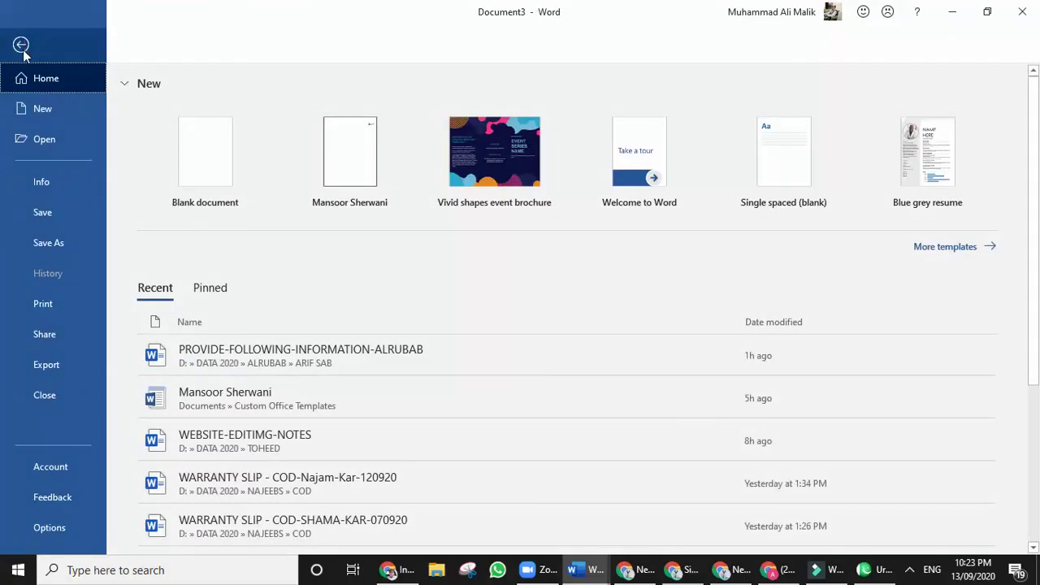
left_click(55, 114)
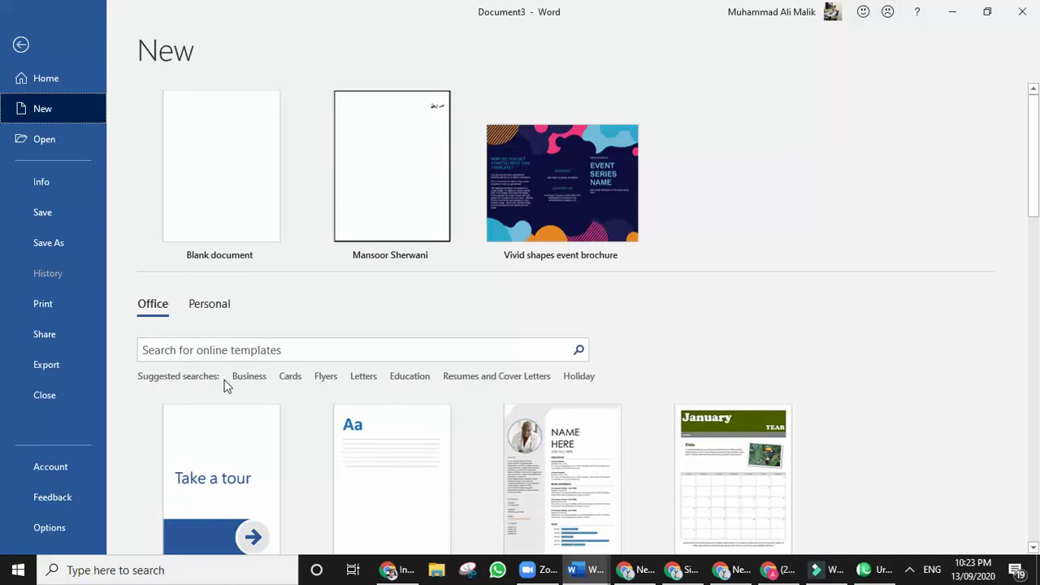
left_click(249, 376)
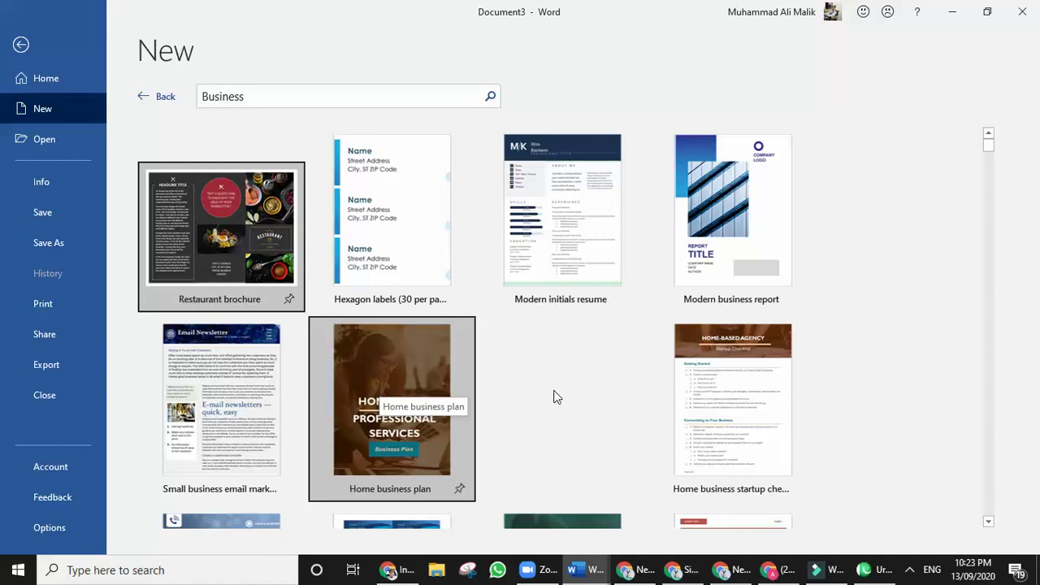
scroll(561, 396, "down", 2)
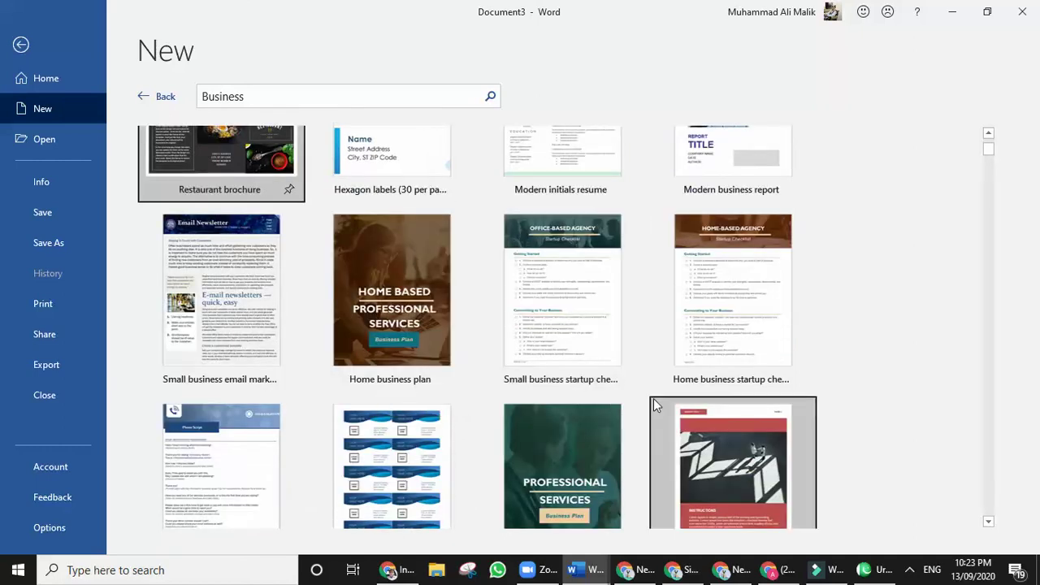
scroll(451, 442, "down", 1)
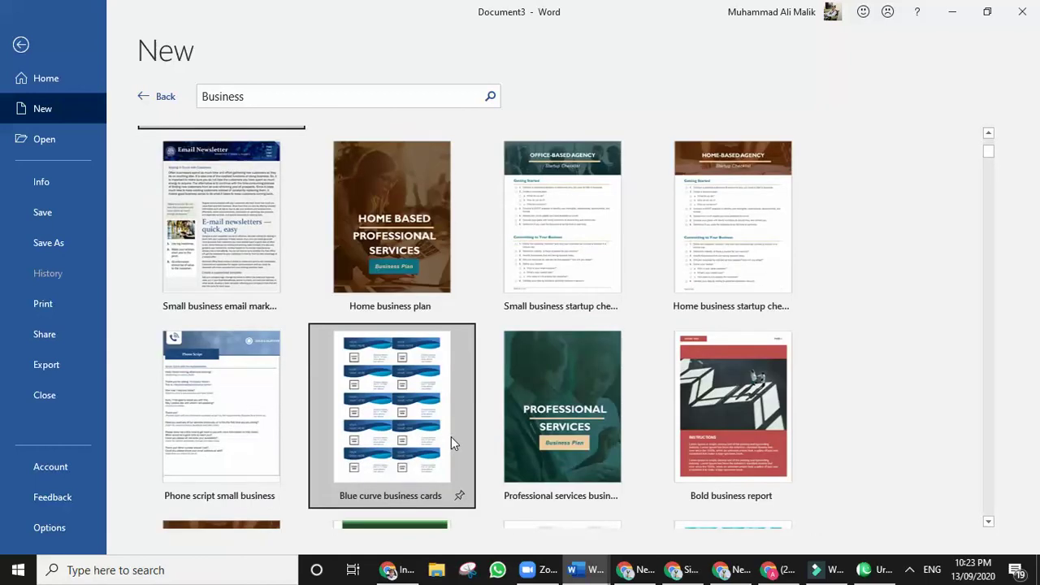
left_click(386, 412)
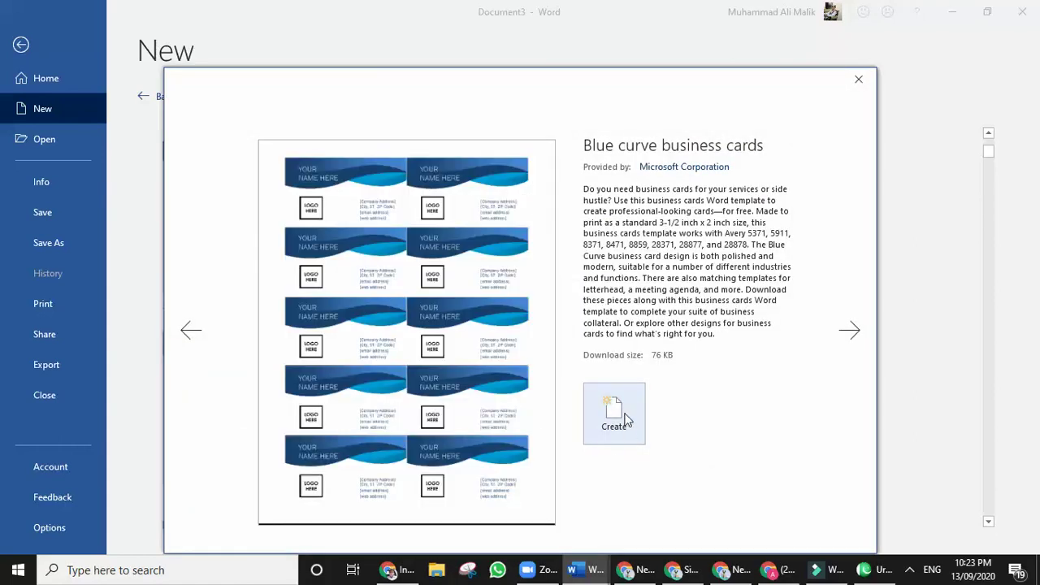
left_click(624, 416)
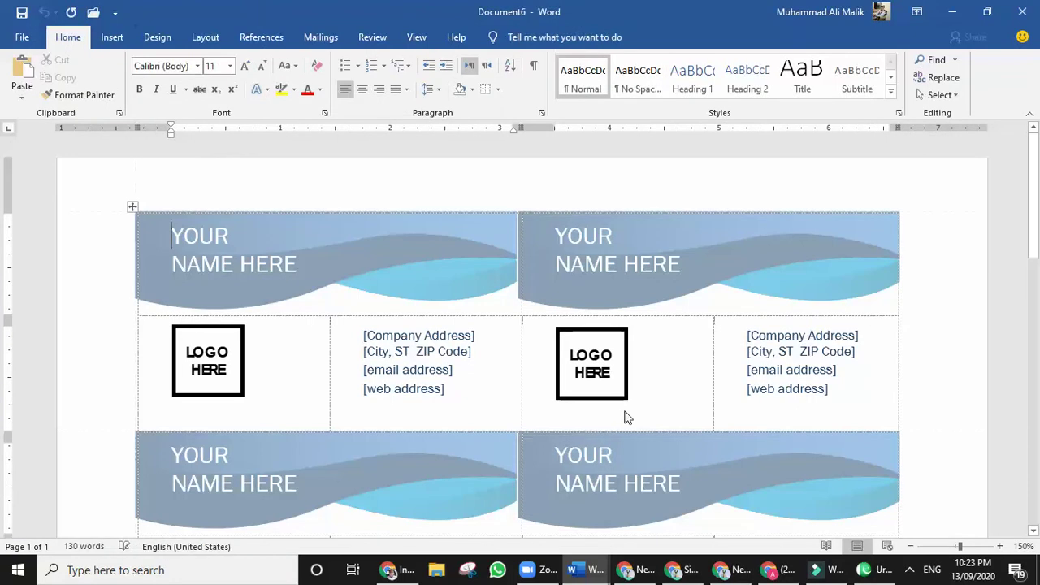
Cut the LOGO HERE placeholder out of the top-right business card, leaving its cell empty.
scroll(626, 412, "down", 5)
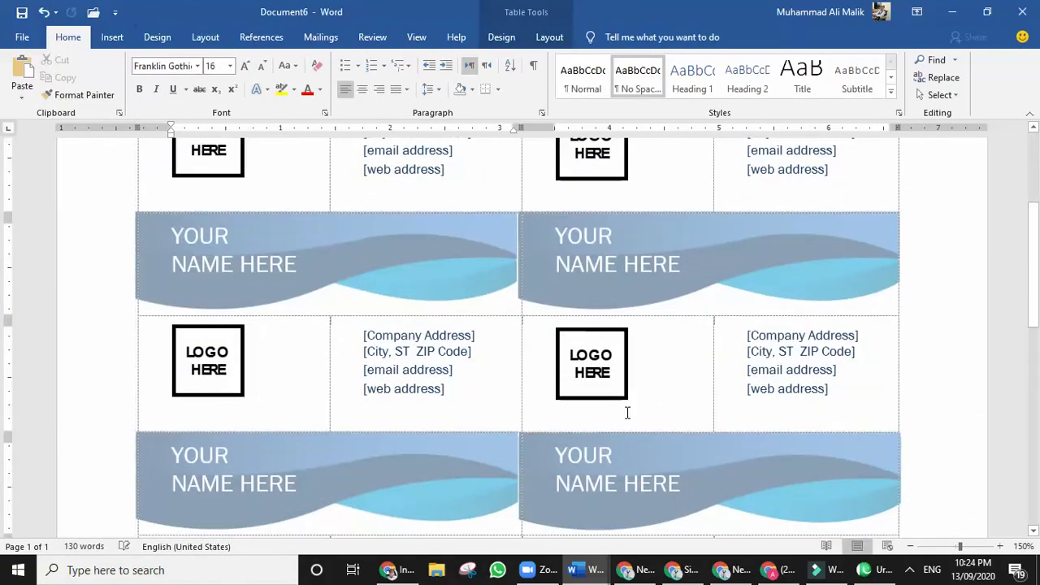
scroll(627, 412, "up", 5)
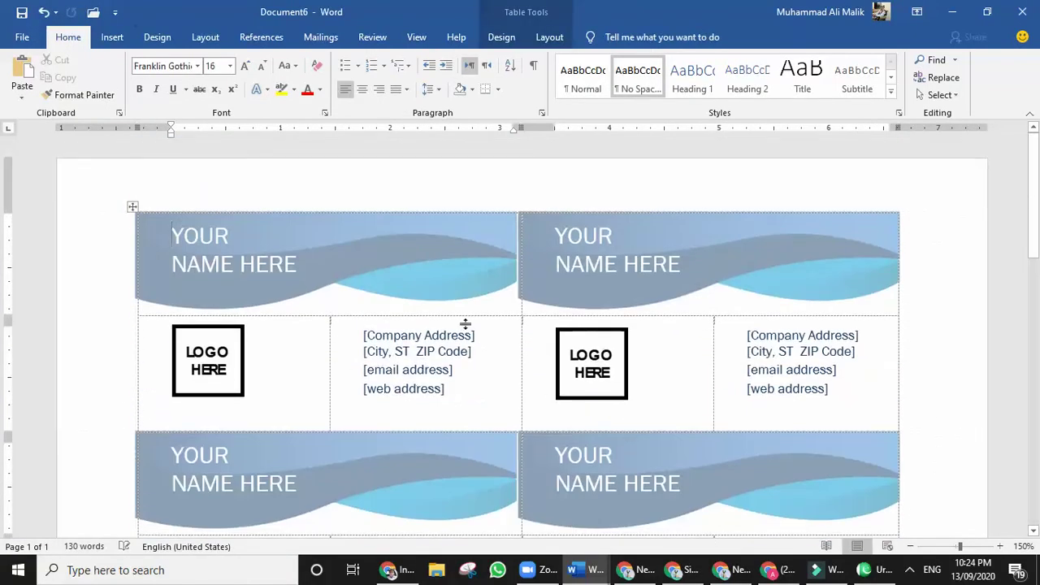
scroll(559, 375, "down", 1)
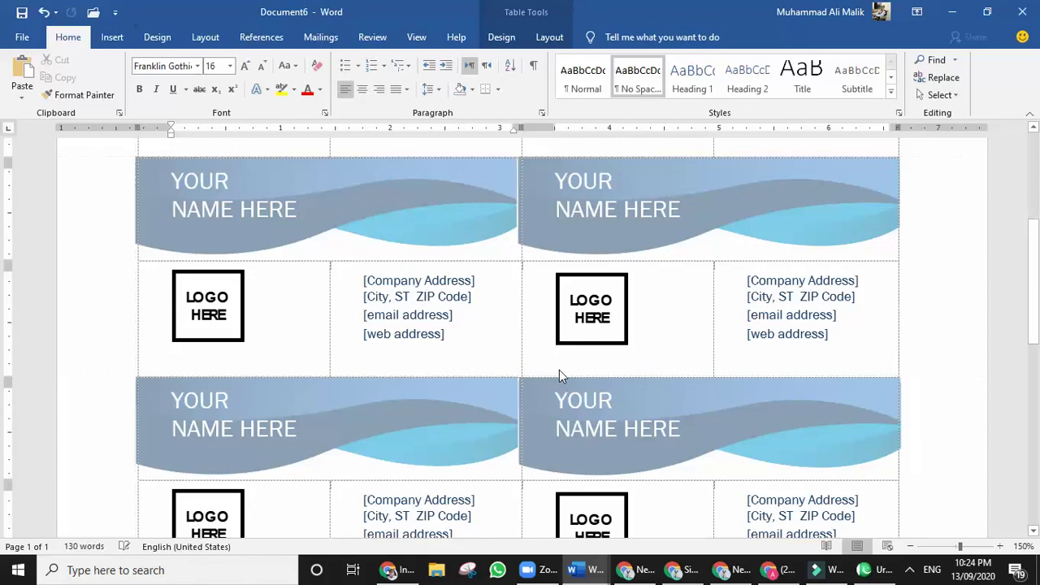
scroll(559, 370, "down", 3)
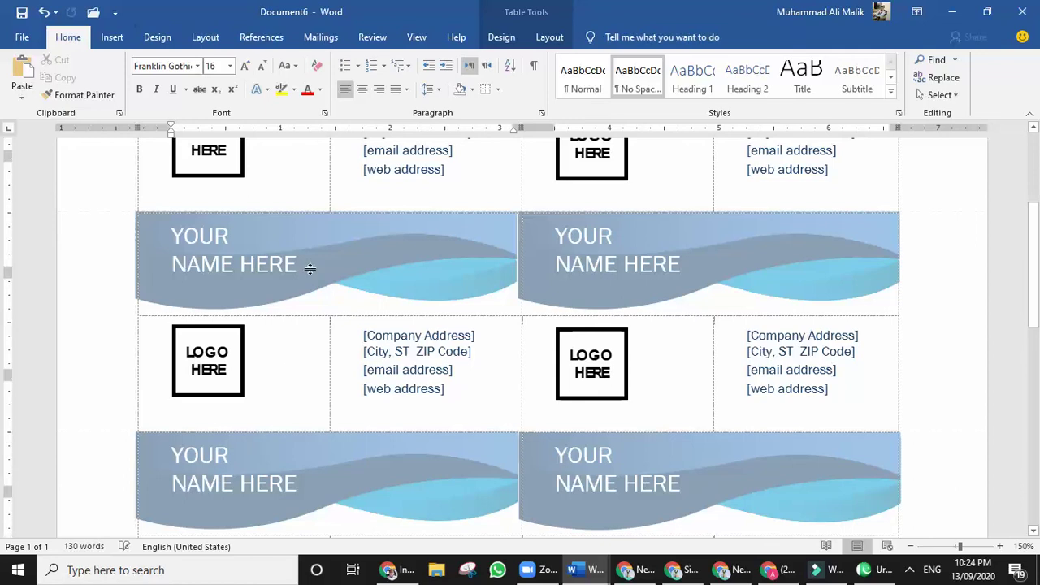
scroll(218, 343, "down", 1)
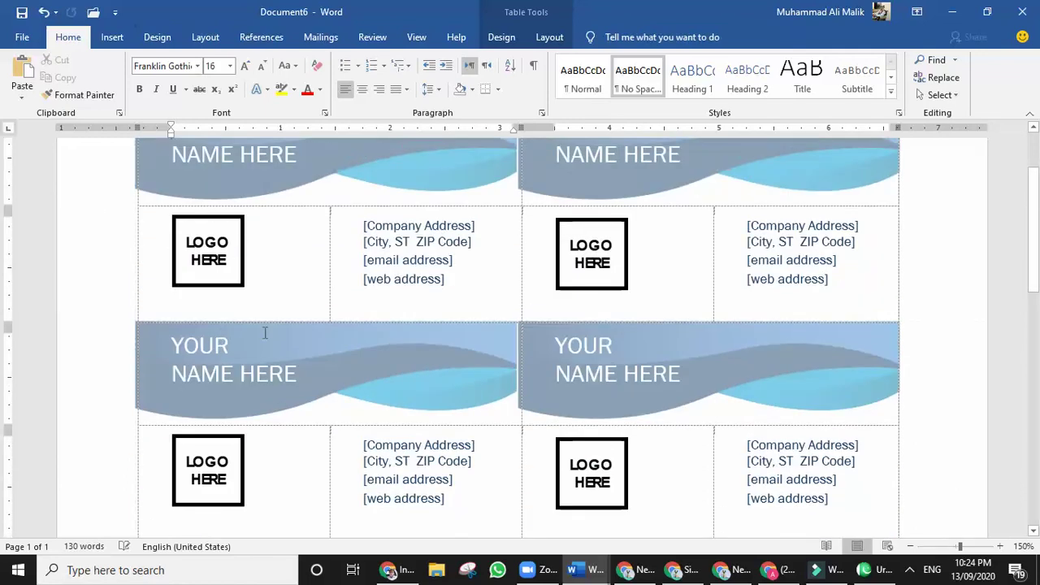
left_click(628, 267)
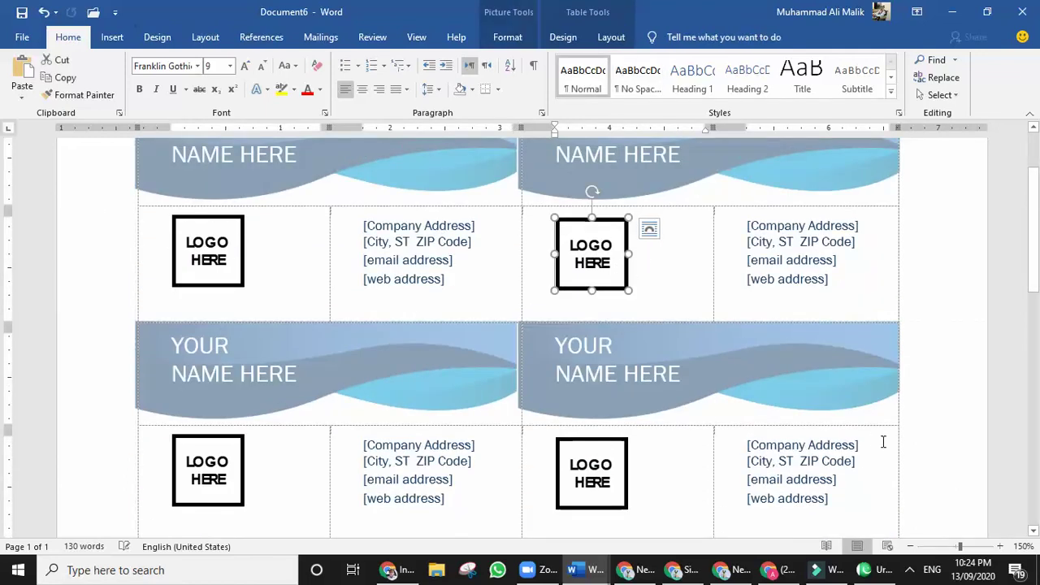
double_click(591, 269)
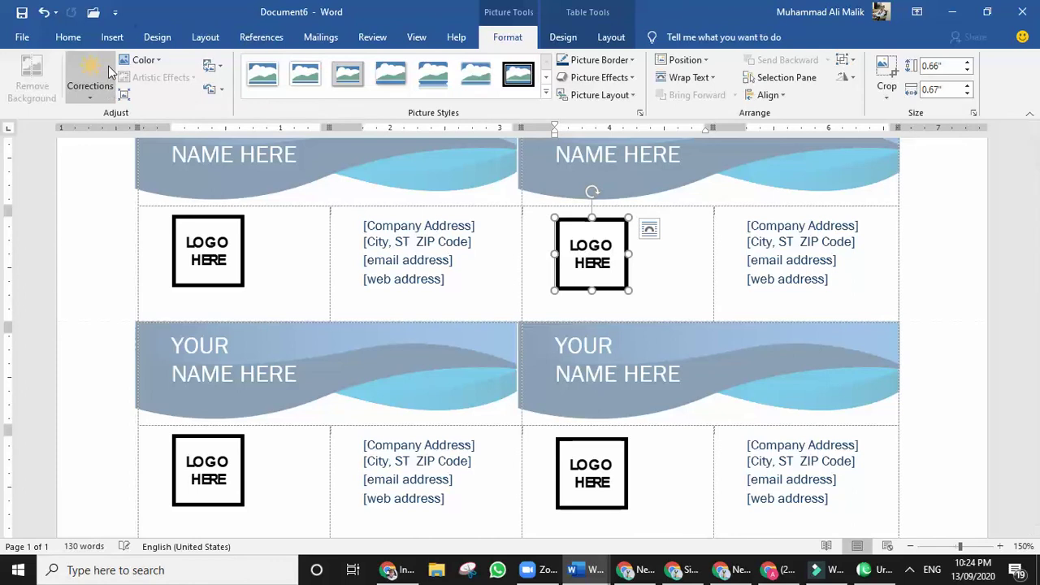
left_click(653, 268)
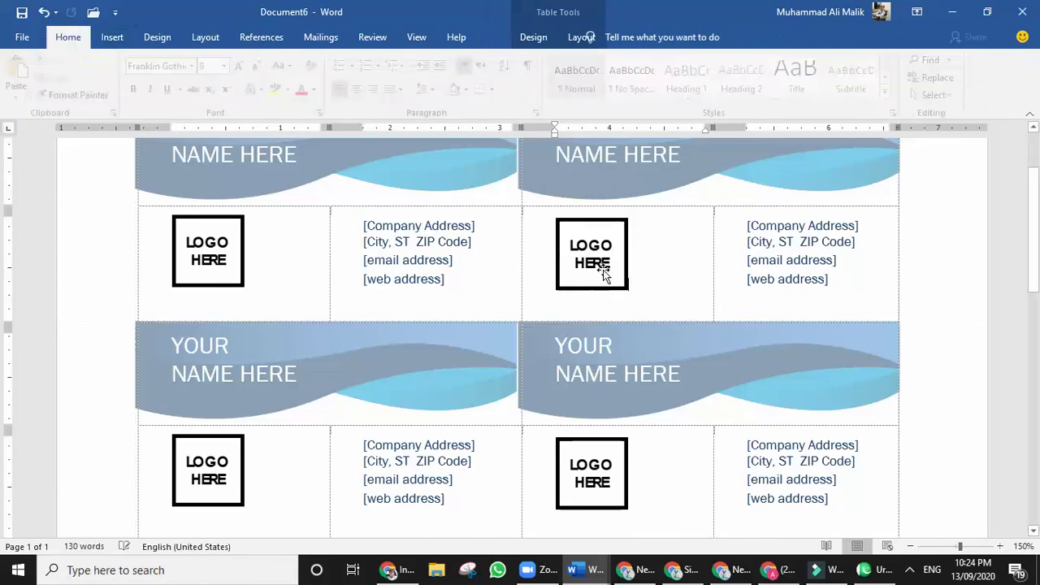
right_click(585, 258)
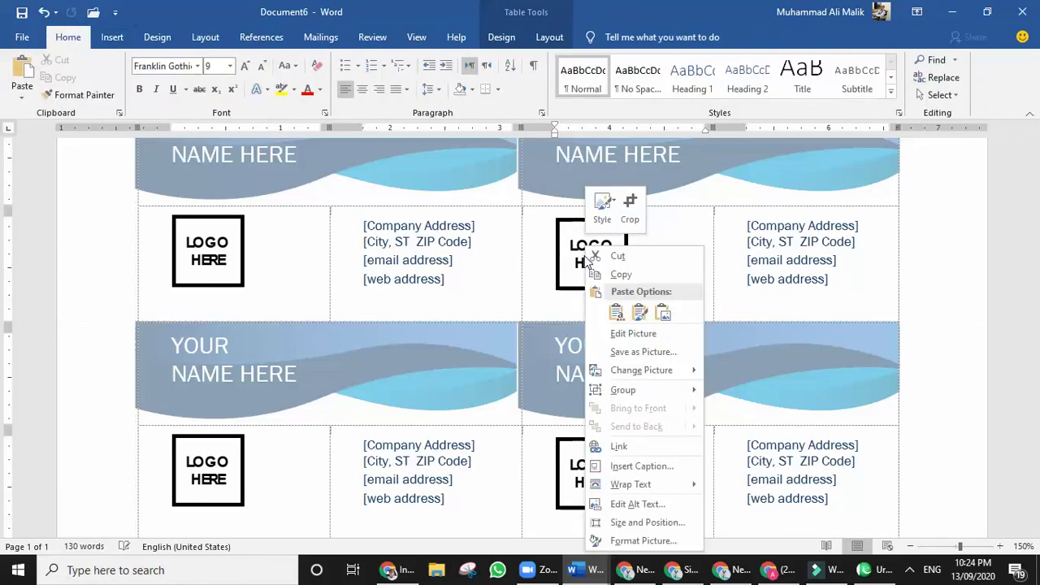
left_click(632, 333)
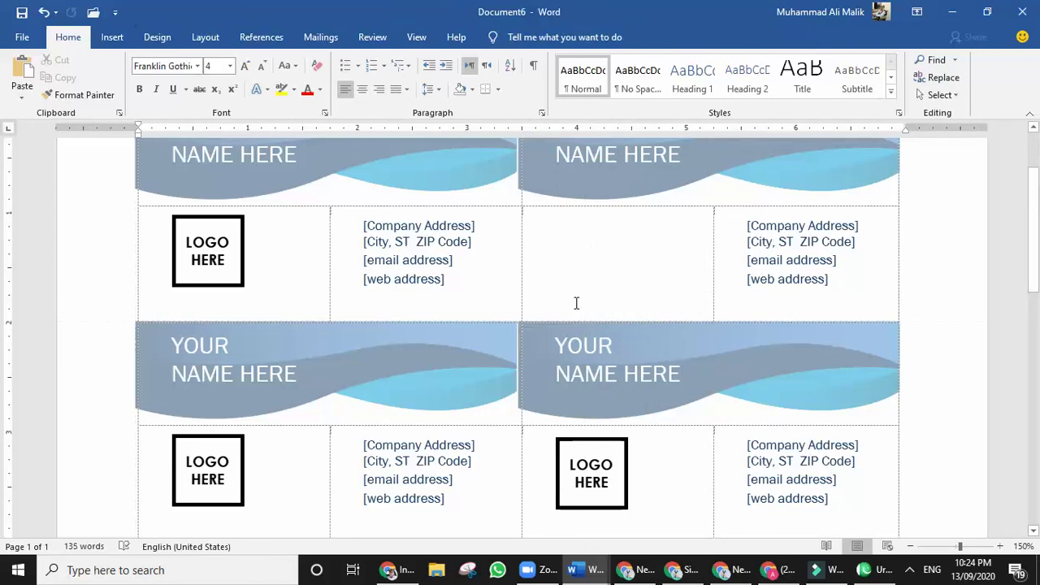
left_click(577, 259)
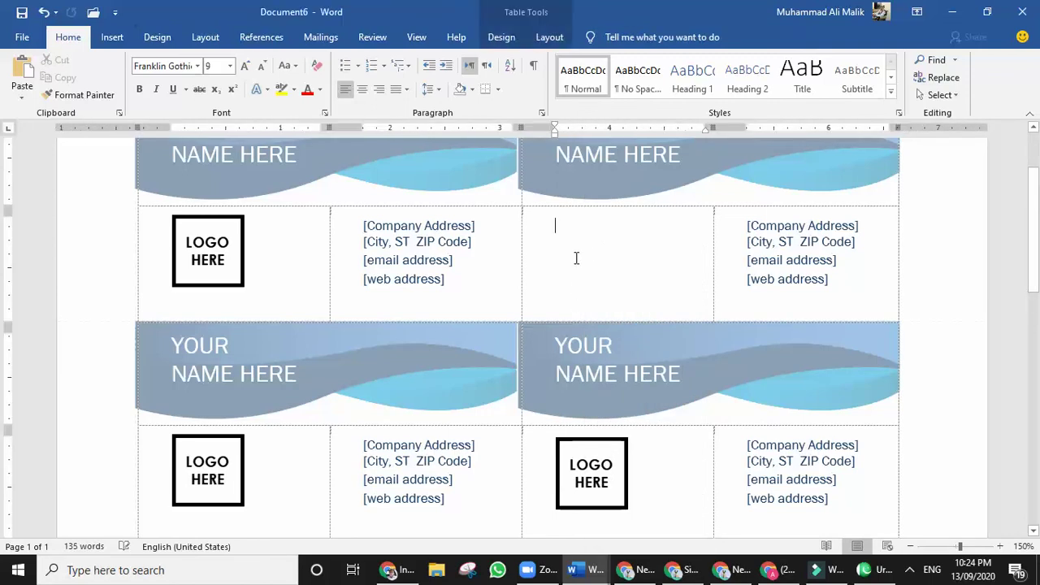
Start inserting a picture from this device, browsing into the DATA 2020 folder on D:.
left_click(113, 41)
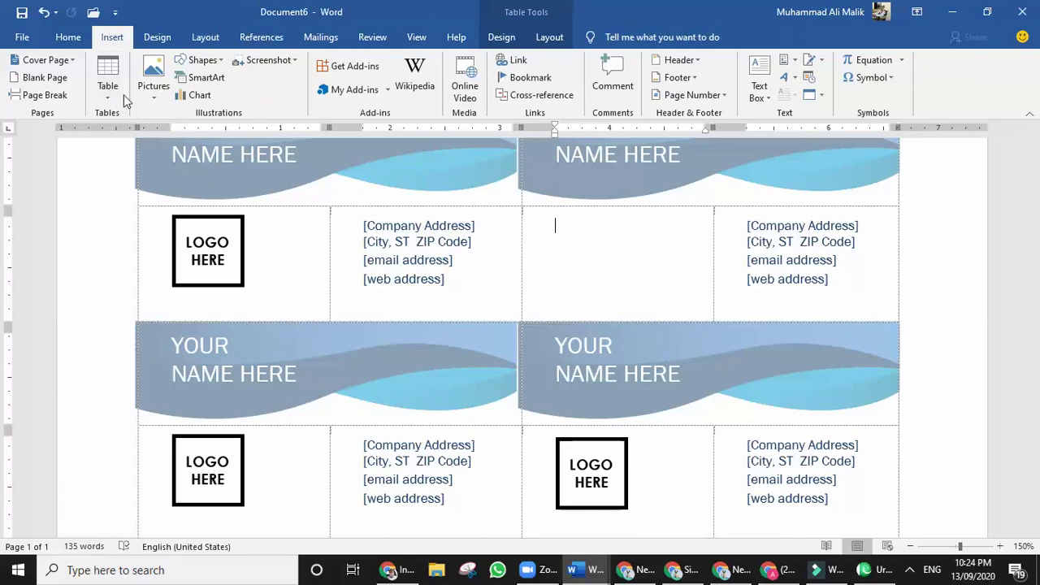
left_click(154, 81)
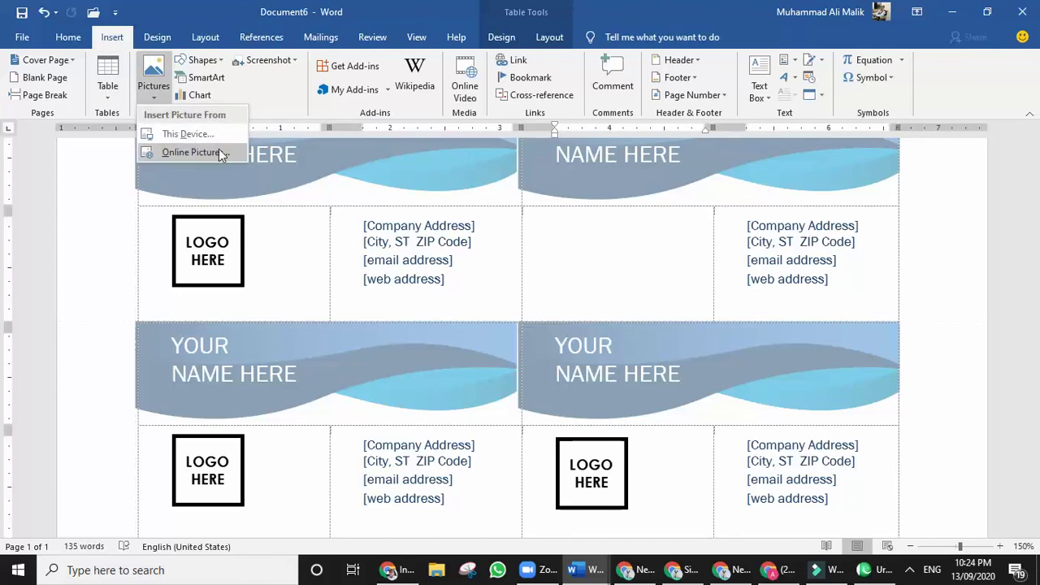
left_click(185, 134)
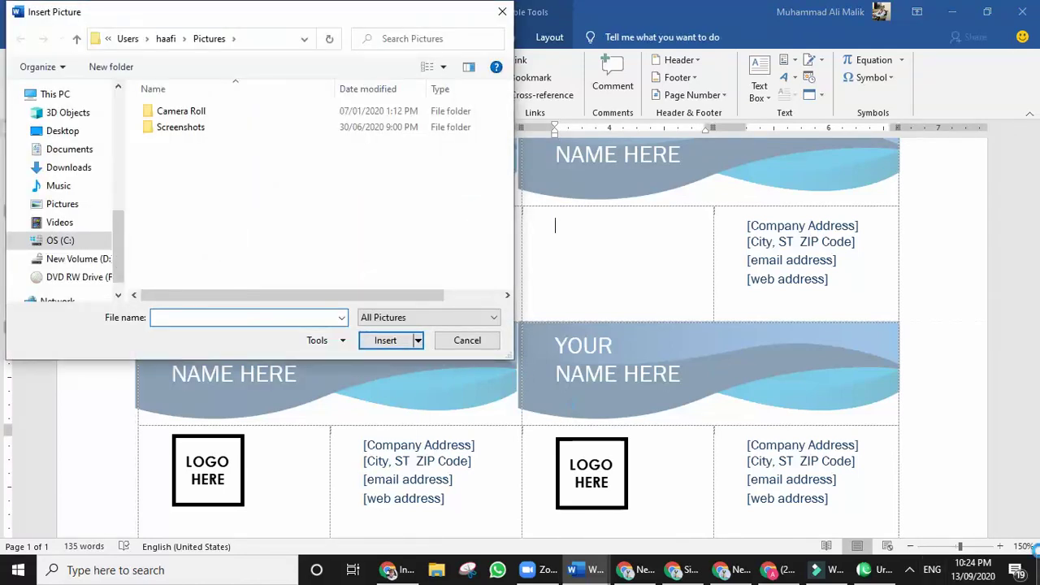
left_click(88, 260)
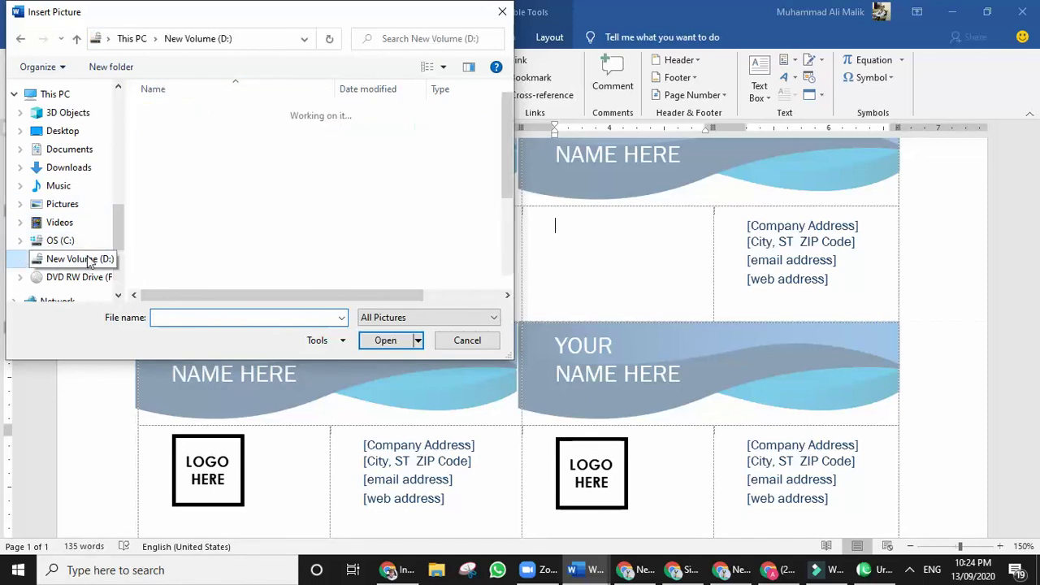
double_click(164, 128)
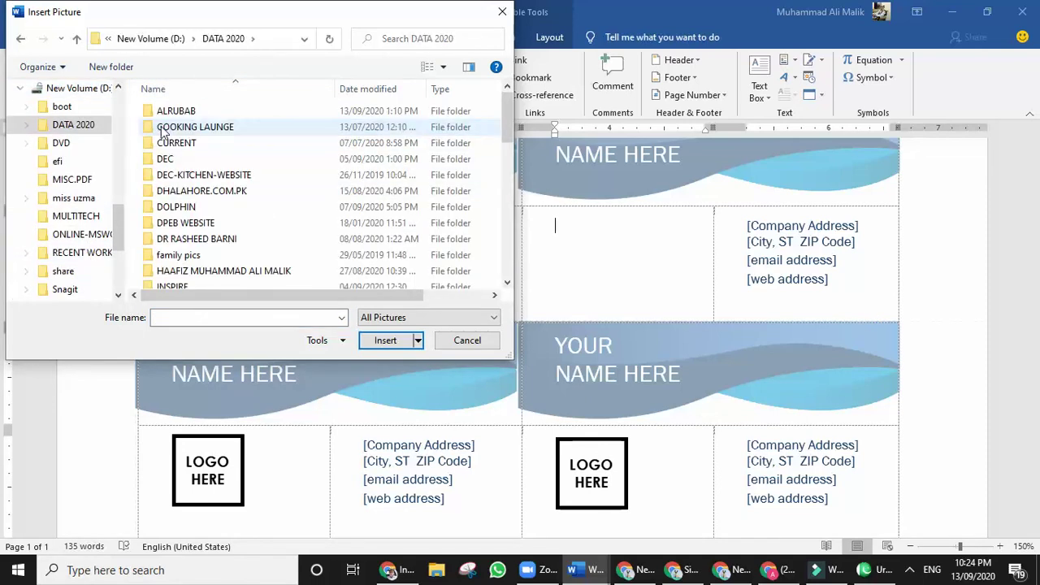
left_click(166, 129)
Insert the LOGO image into the empty cell and shrink it to 0.63" square.
key("n")
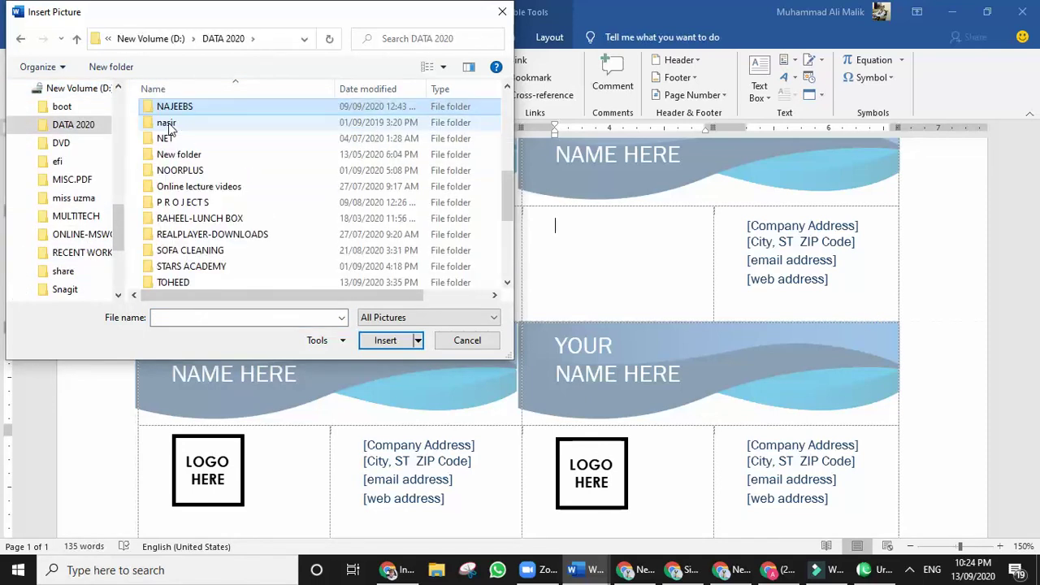
key("Return")
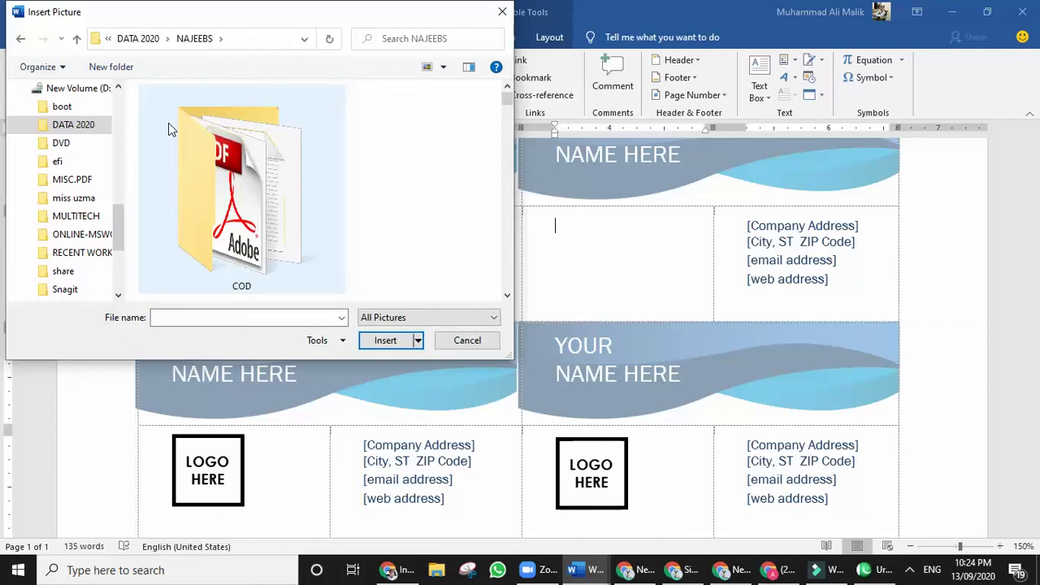
scroll(212, 179, "down", 3)
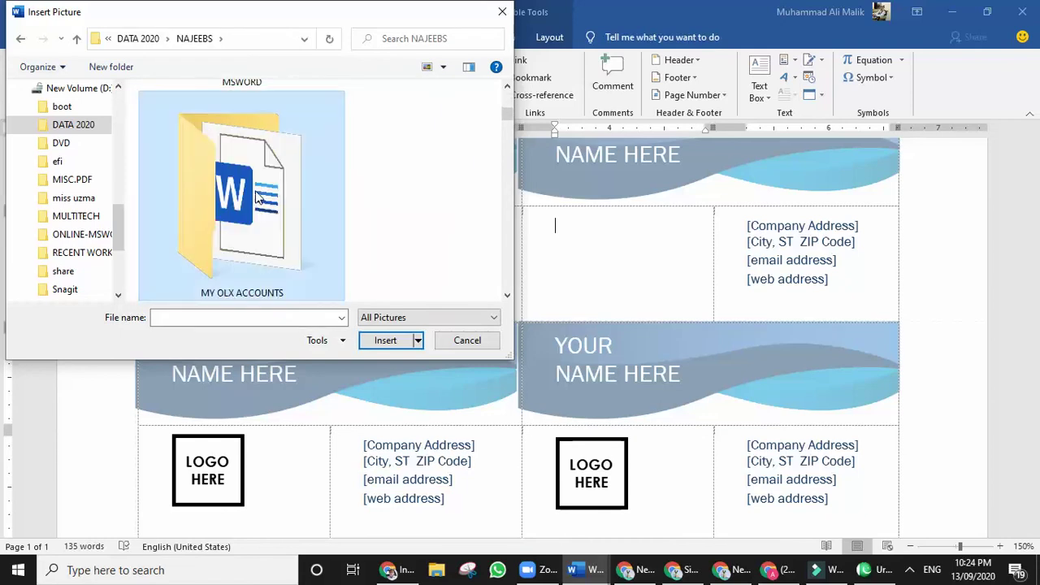
key("l")
key("l")
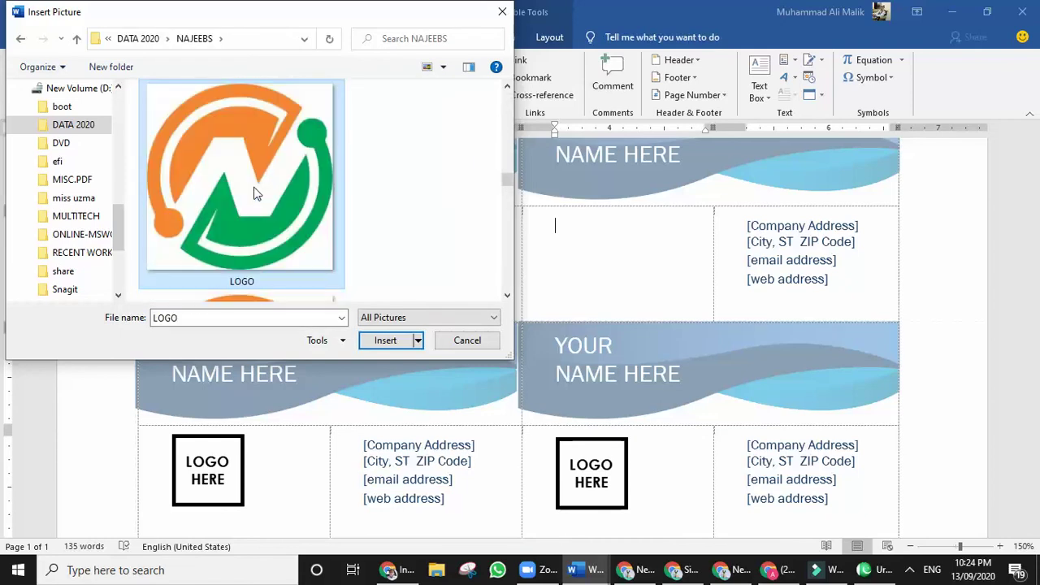
double_click(269, 171)
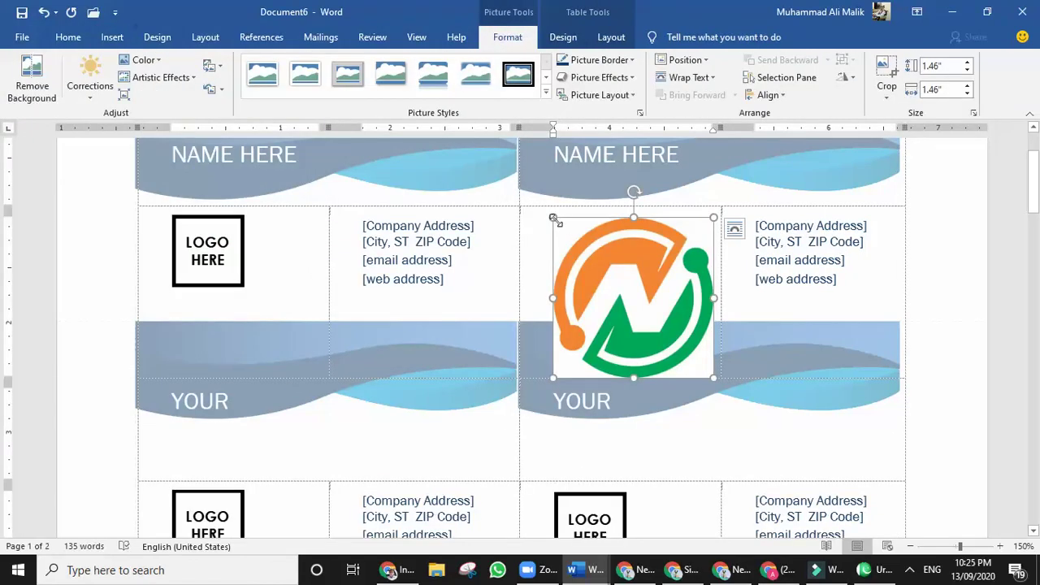
left_click_drag(561, 227, 643, 341)
left_click(856, 284)
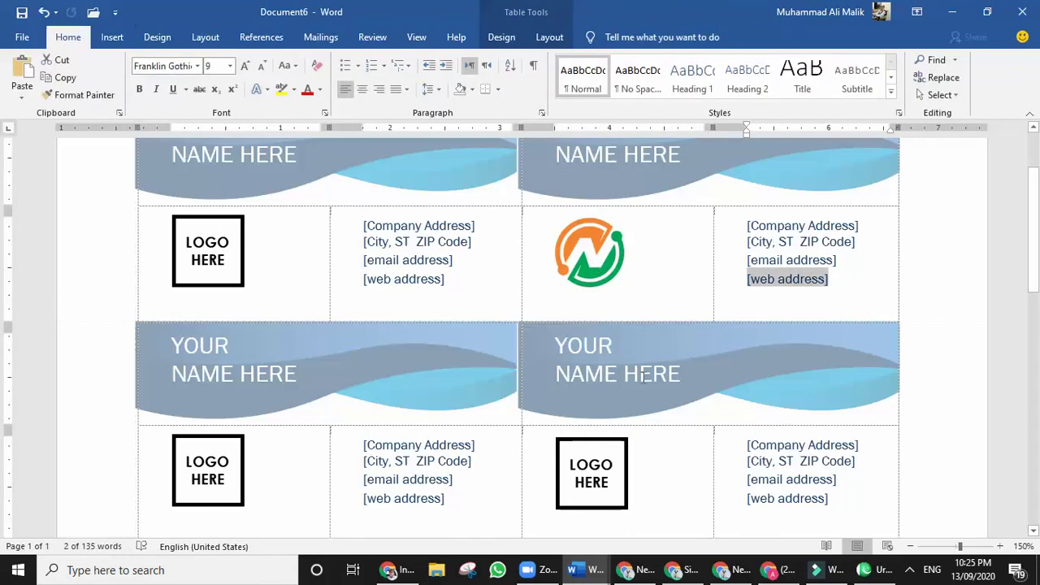
Open the new-document templates and browse the Education category before returning.
left_click(21, 40)
left_click(39, 109)
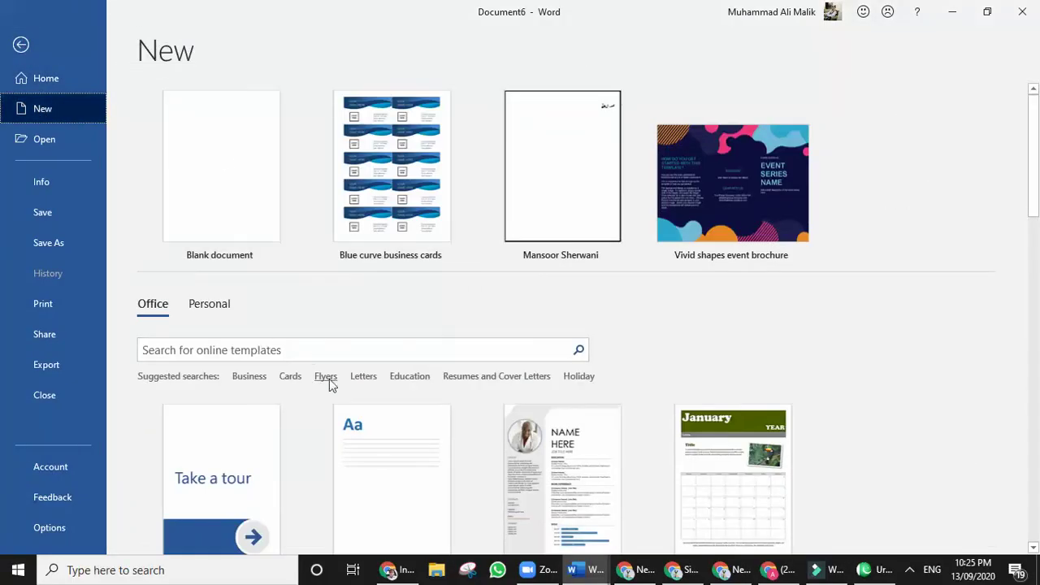
left_click(396, 379)
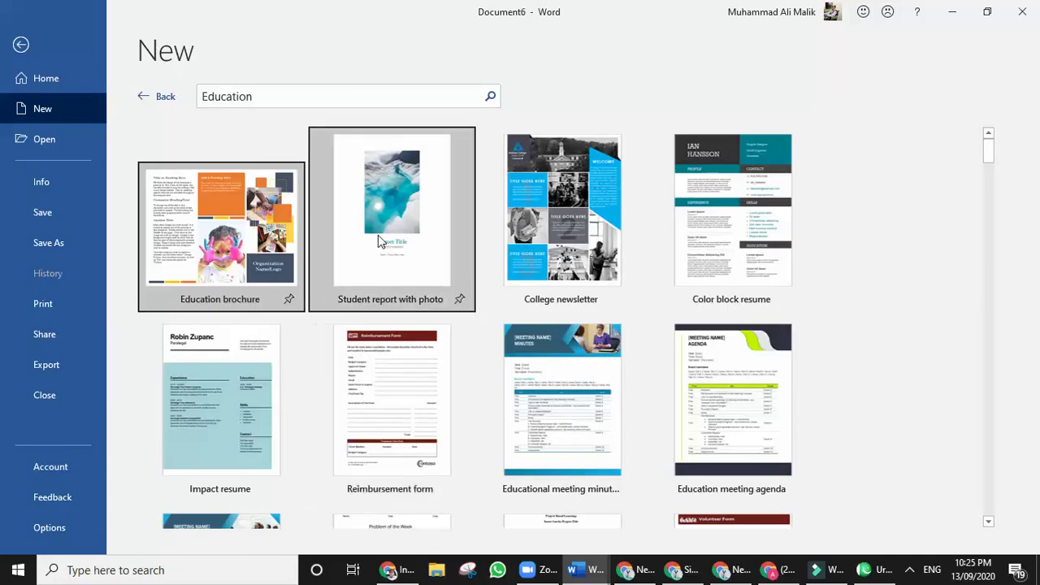
scroll(418, 318, "down", 3)
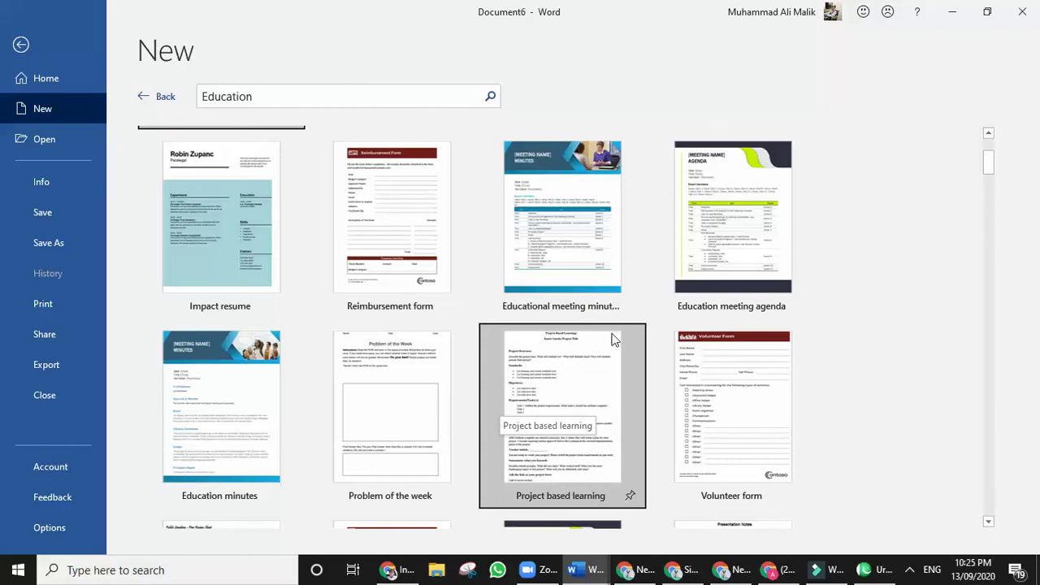
scroll(613, 339, "down", 2)
scroll(598, 348, "down", 3)
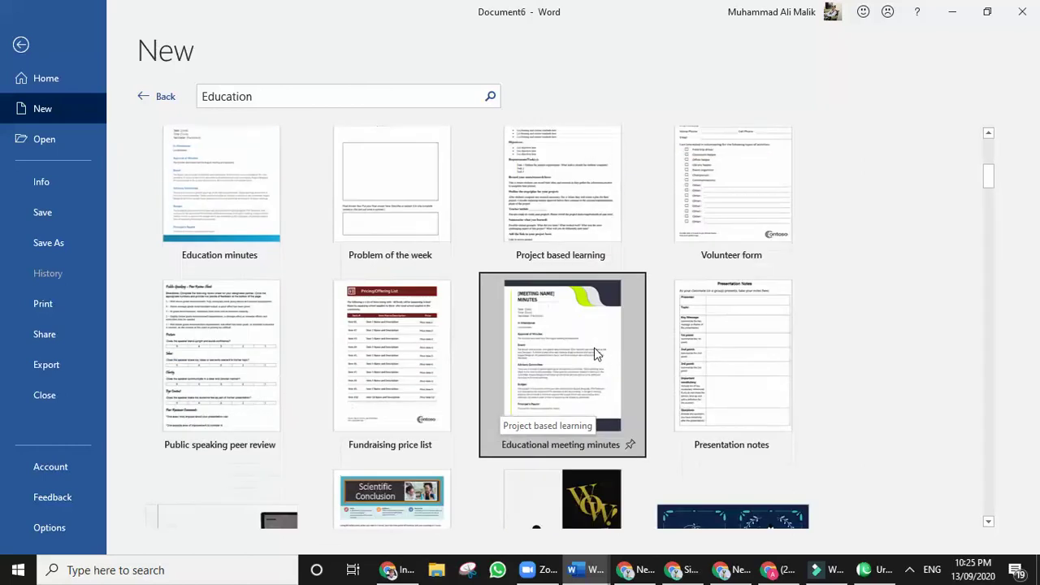
scroll(593, 351, "up", 5)
scroll(591, 354, "up", 4)
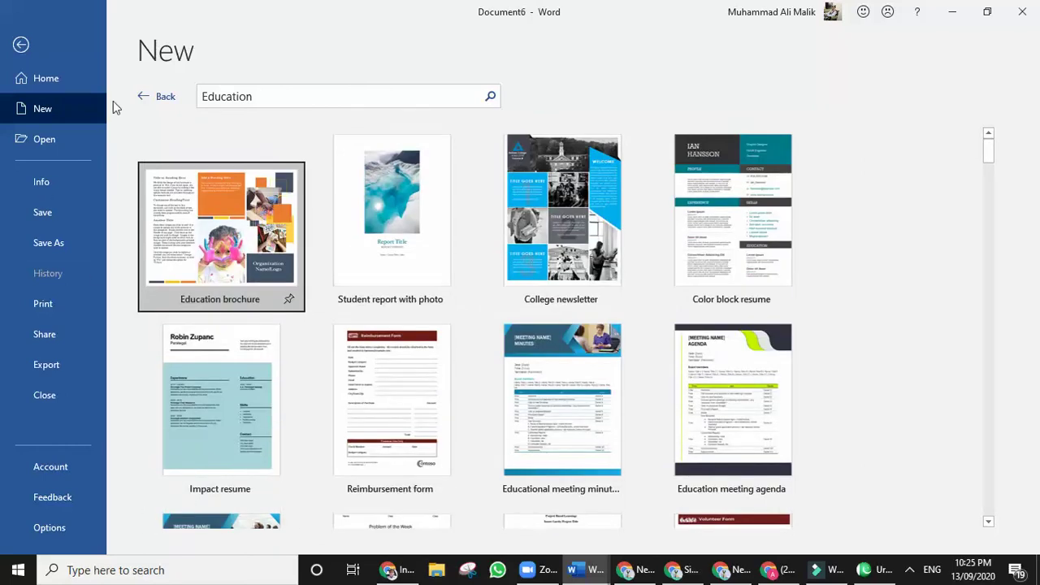
left_click(138, 103)
left_click(140, 100)
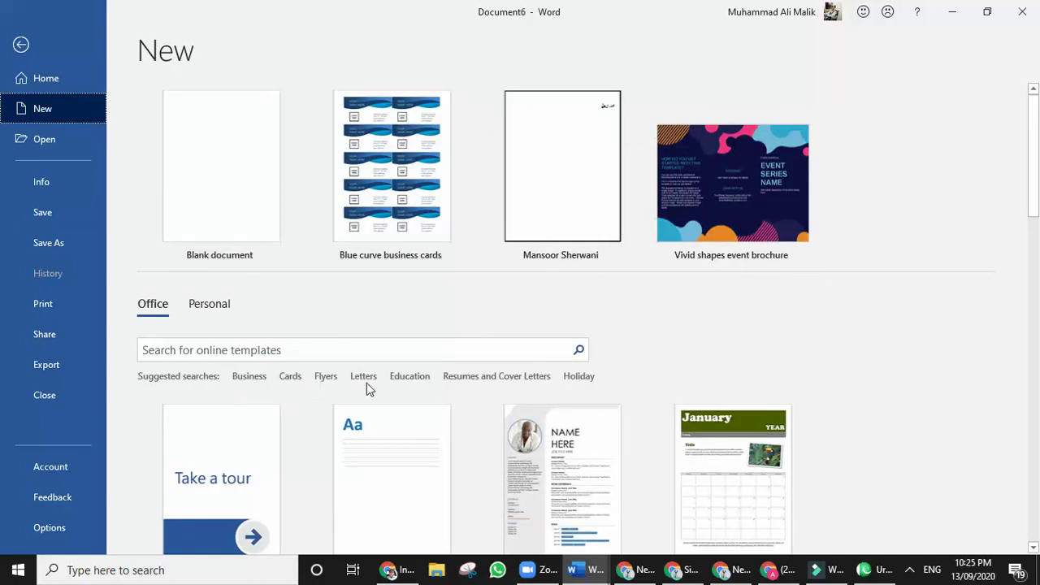
Create a new document from the Blue grey resume in Resumes and Cover Letters.
left_click(454, 381)
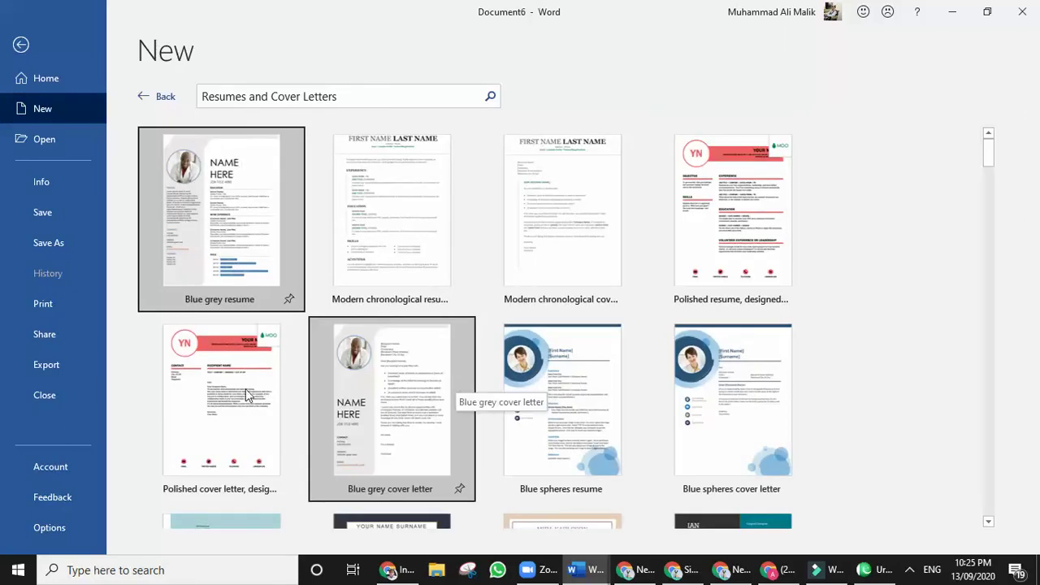
scroll(421, 313, "down", 1)
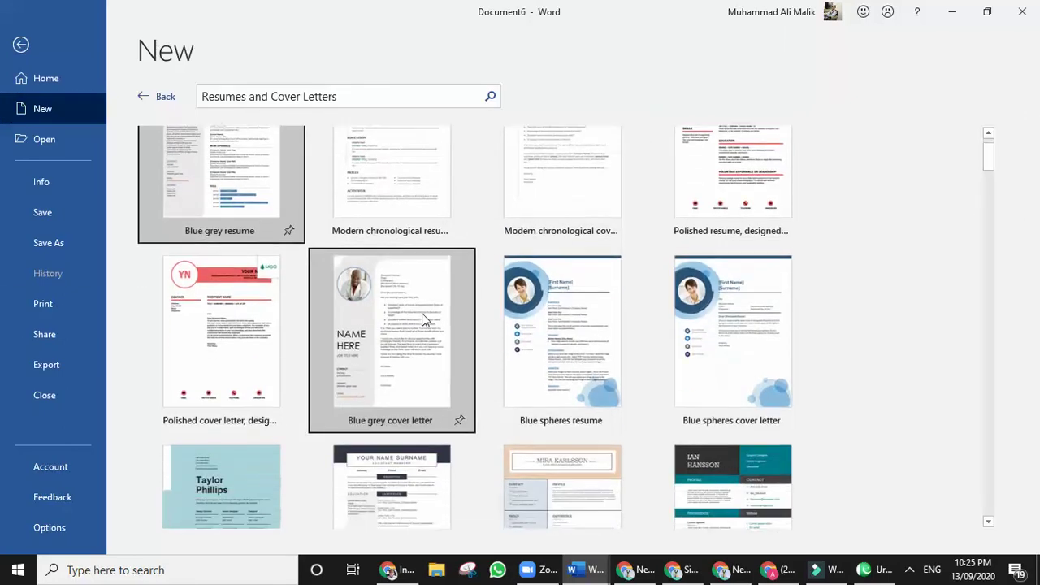
scroll(422, 313, "down", 3)
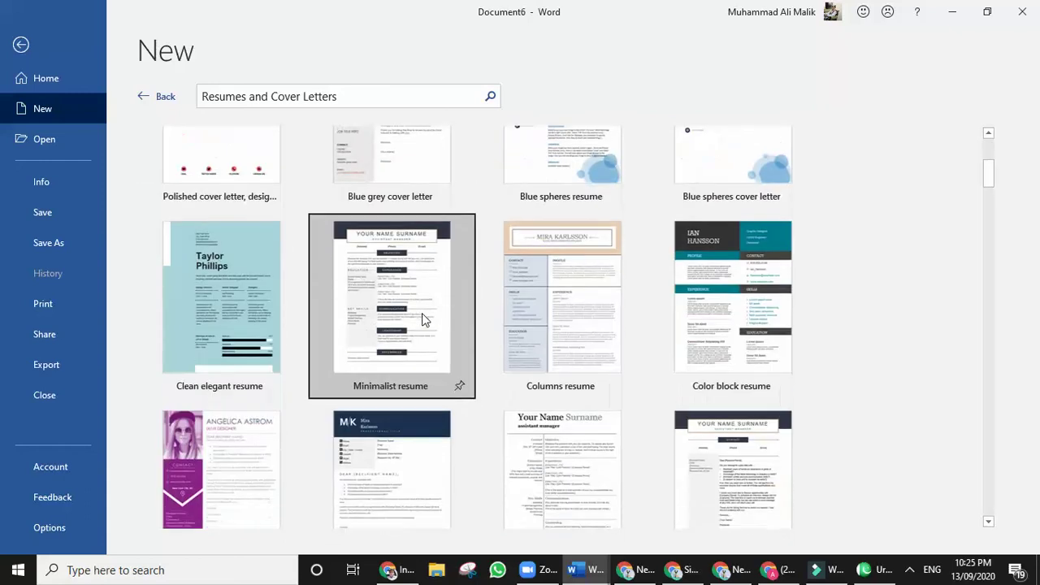
scroll(421, 319, "up", 2)
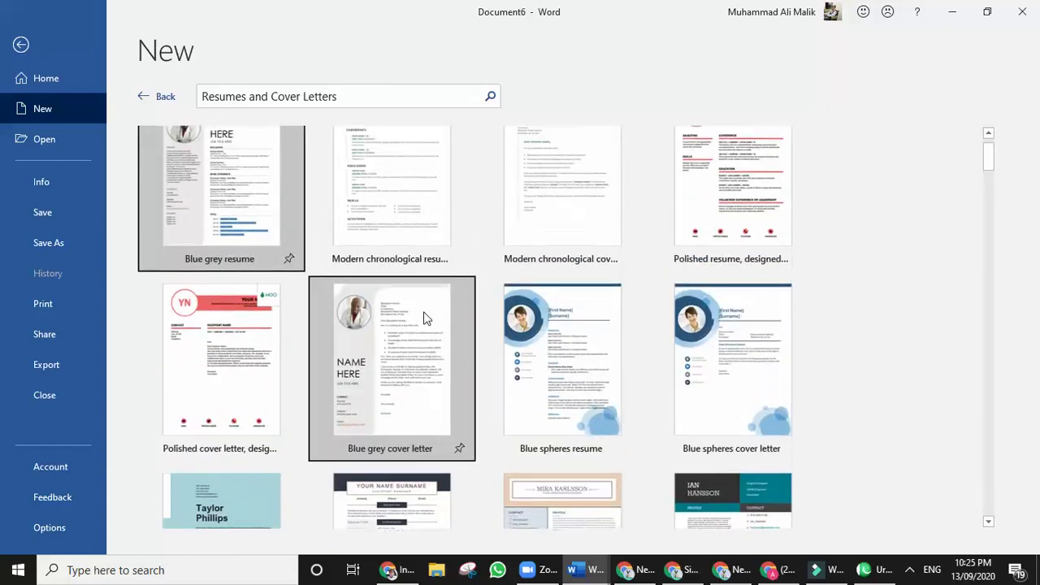
scroll(422, 317, "up", 1)
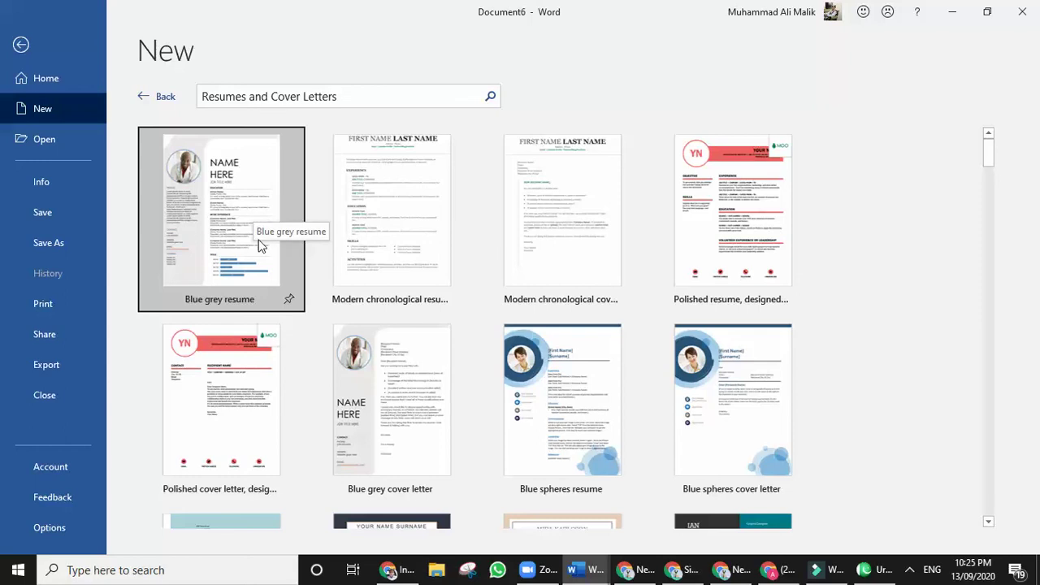
left_click(216, 208)
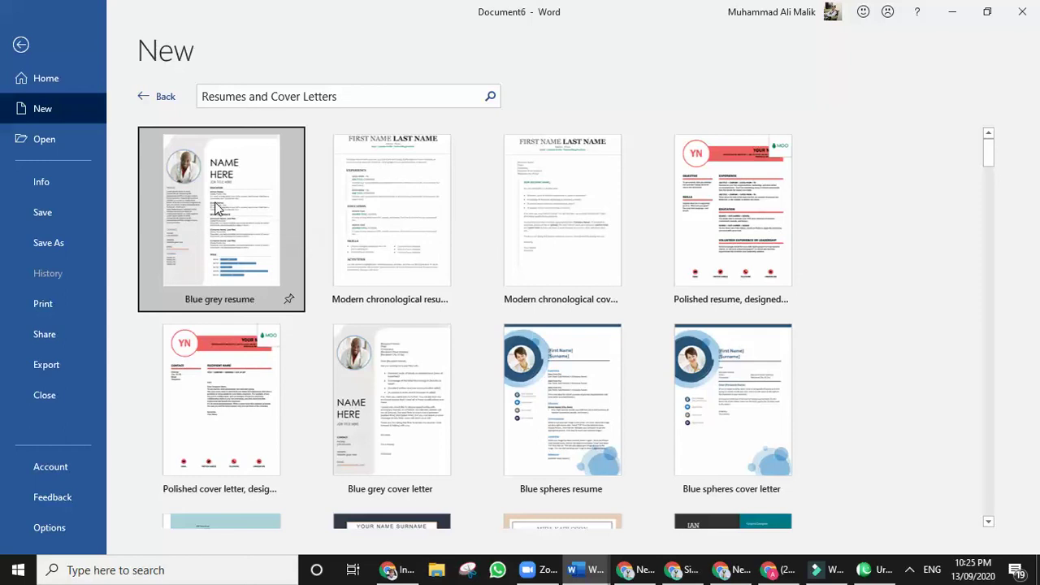
left_click(631, 356)
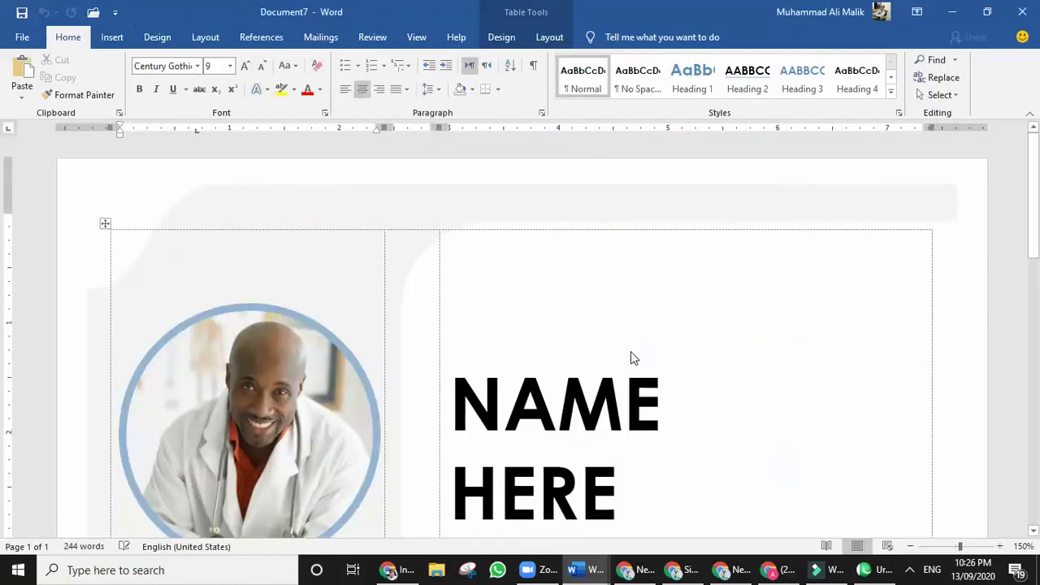
Select the résumé's circular photo and show its Drawing Tools Format options and context menu.
scroll(569, 353, "down", 3)
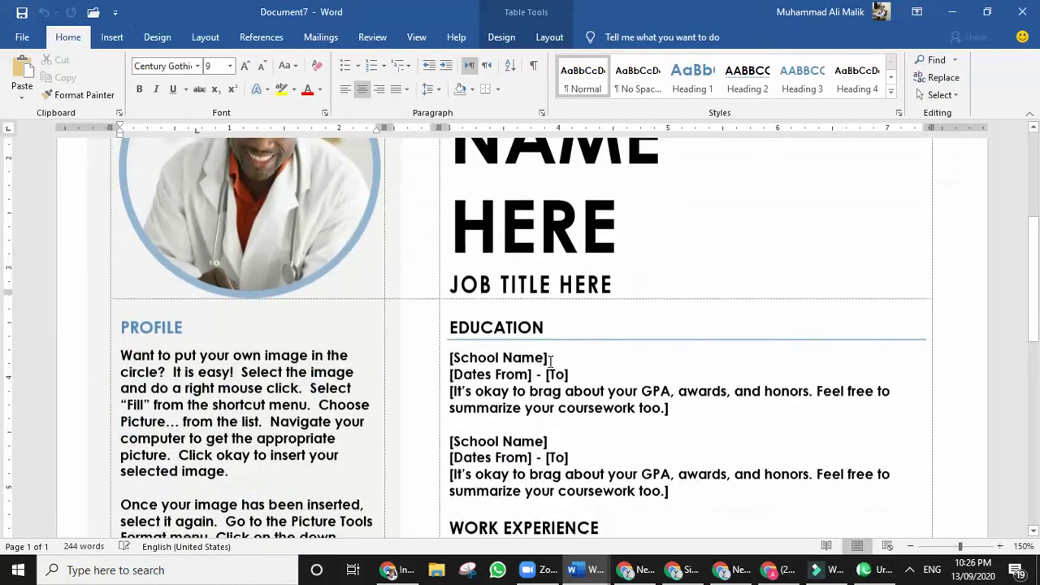
scroll(550, 360, "down", 6)
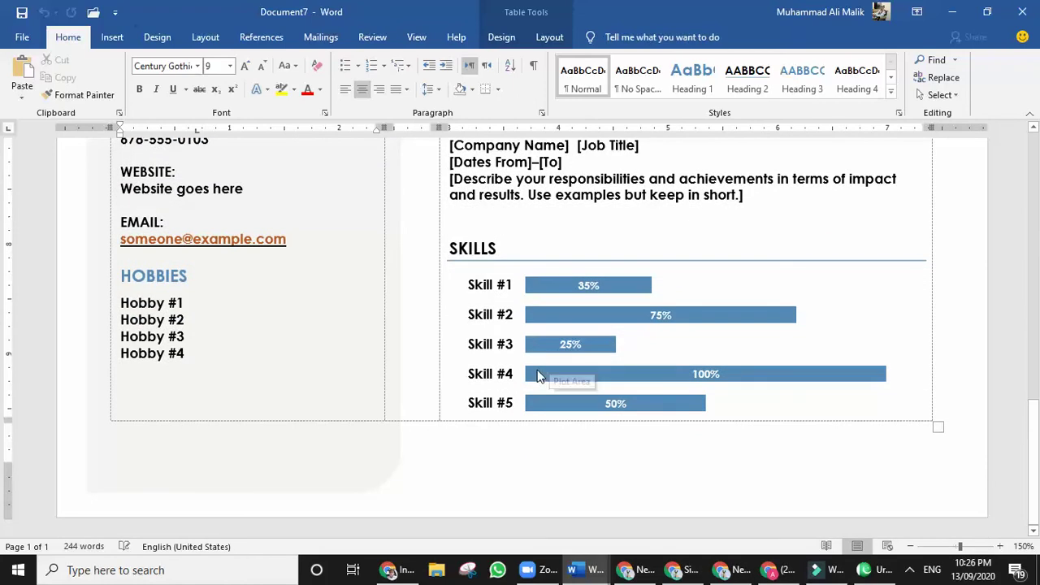
scroll(549, 361, "up", 10)
left_click(231, 398)
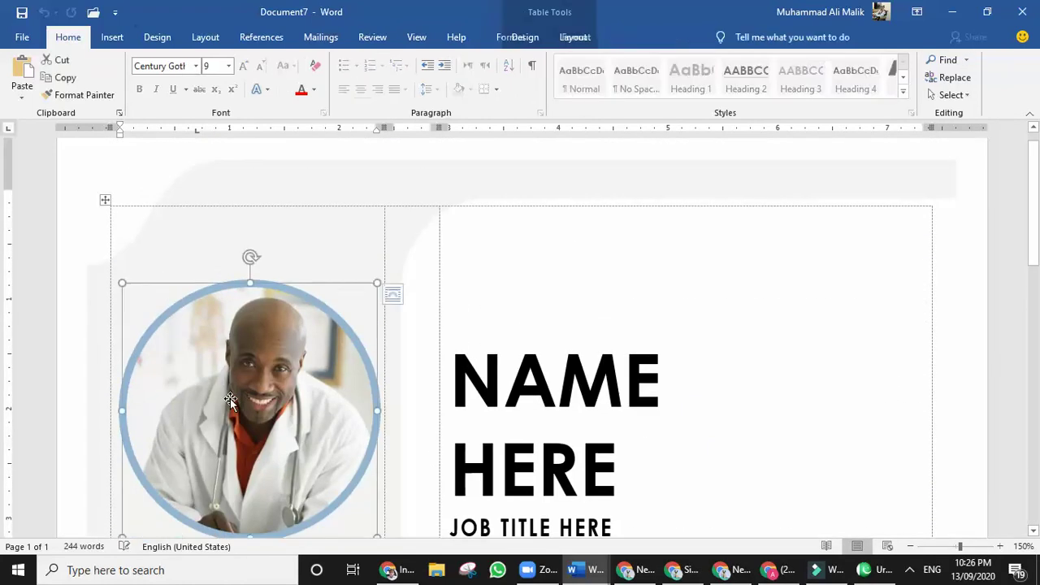
double_click(231, 397)
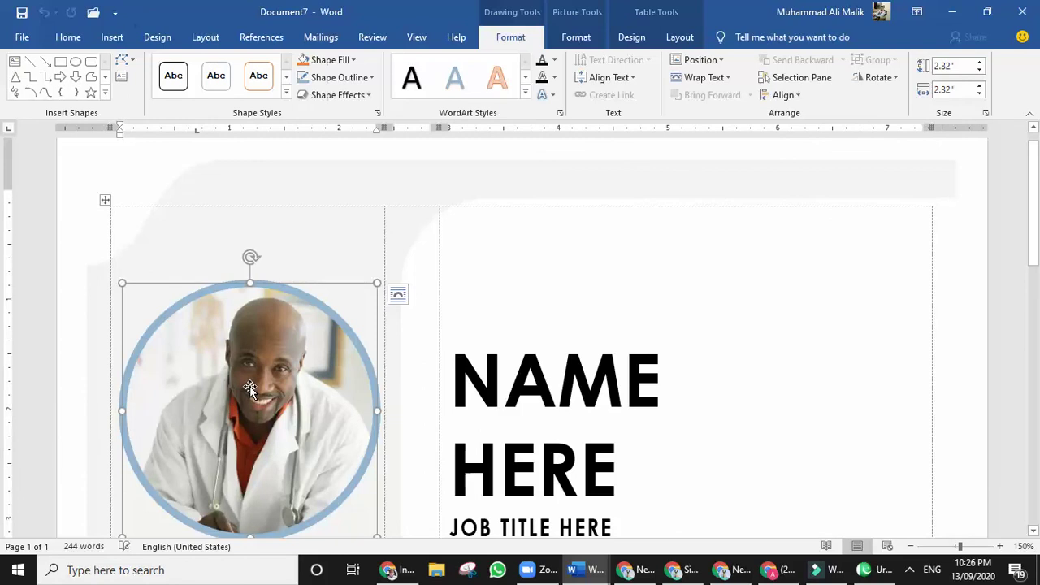
right_click(253, 392)
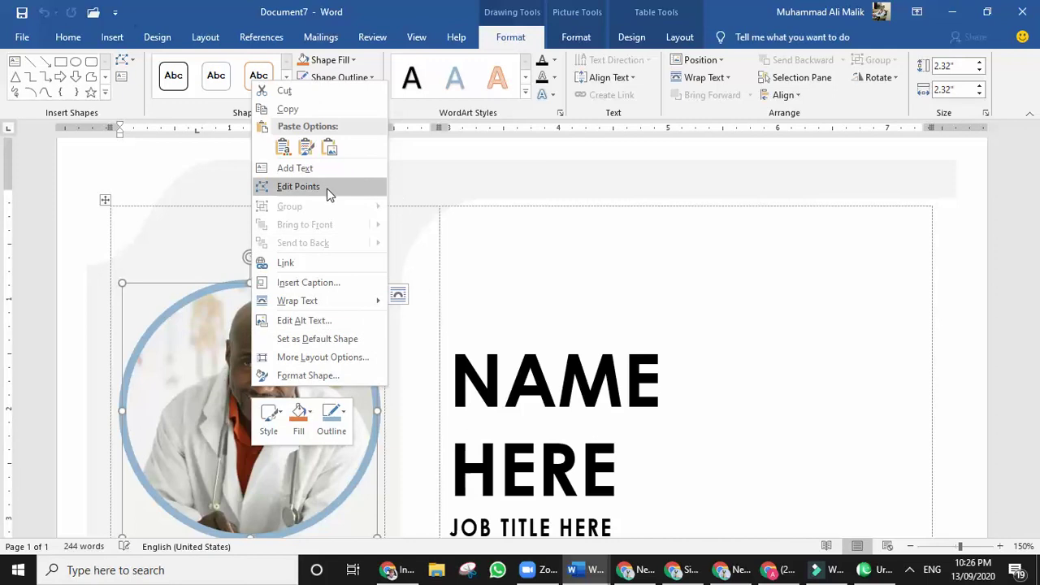
Close Document7 (résumé) and Document6 (business cards) without saving, returning to Document3.
key("Escape")
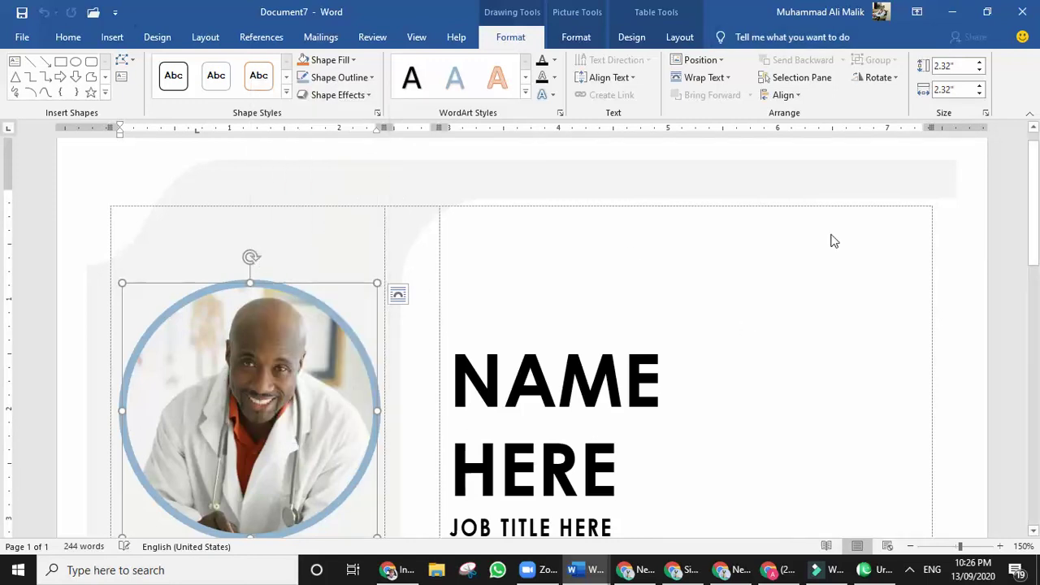
key("alt+F4")
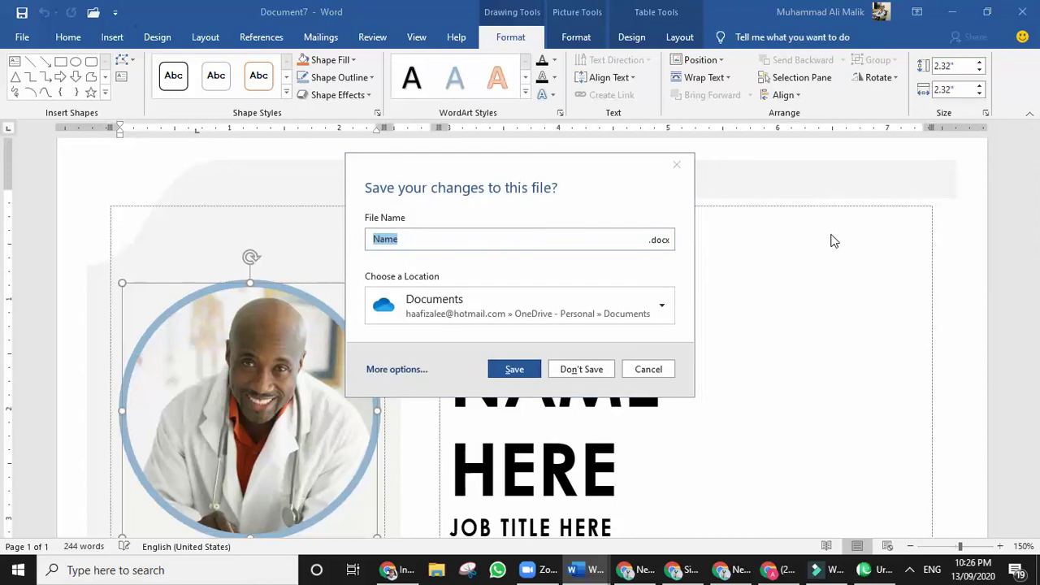
type("n")
key("Escape")
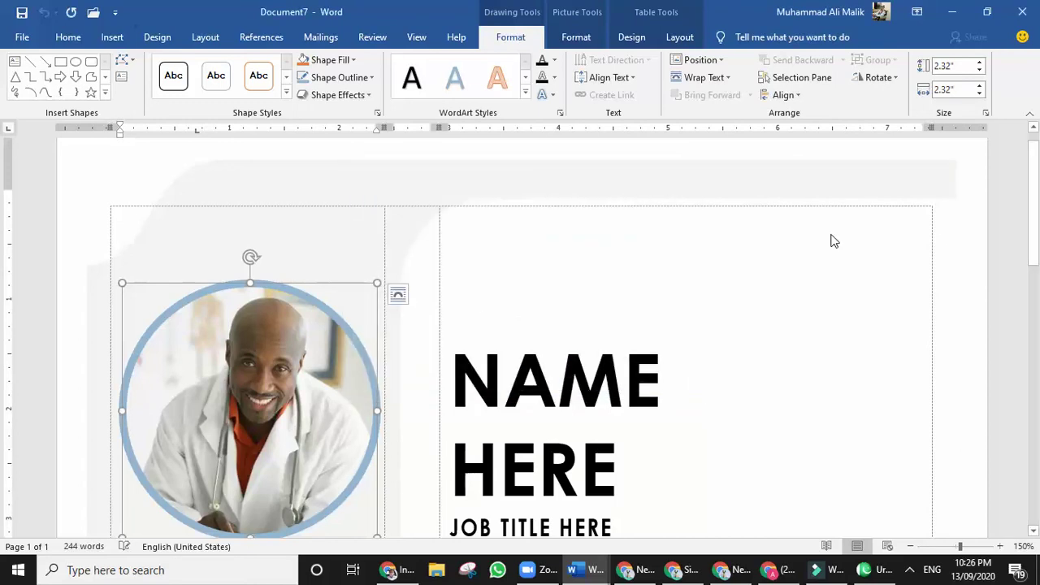
key("alt+F4")
type("n")
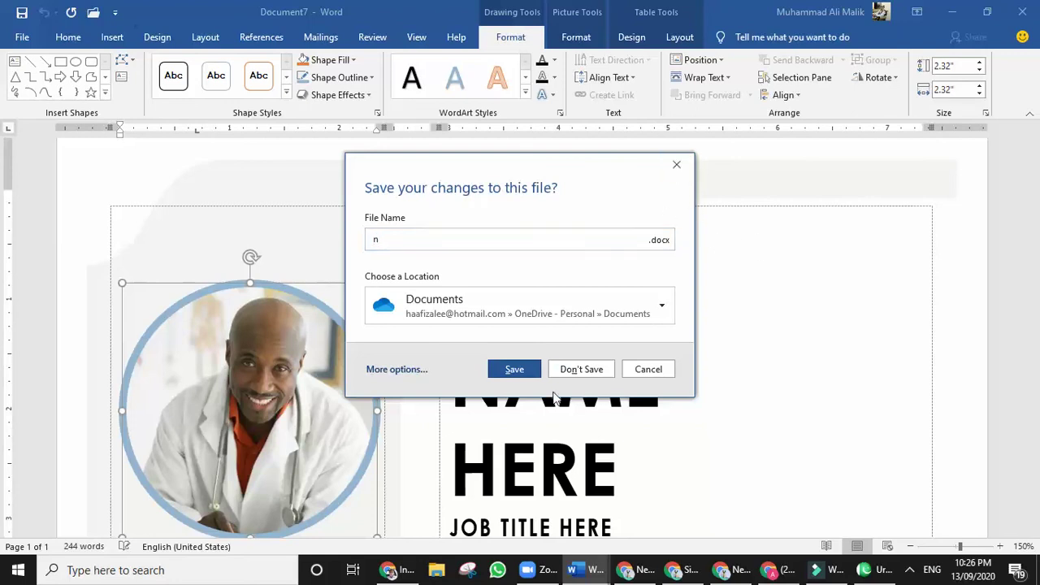
left_click(581, 369)
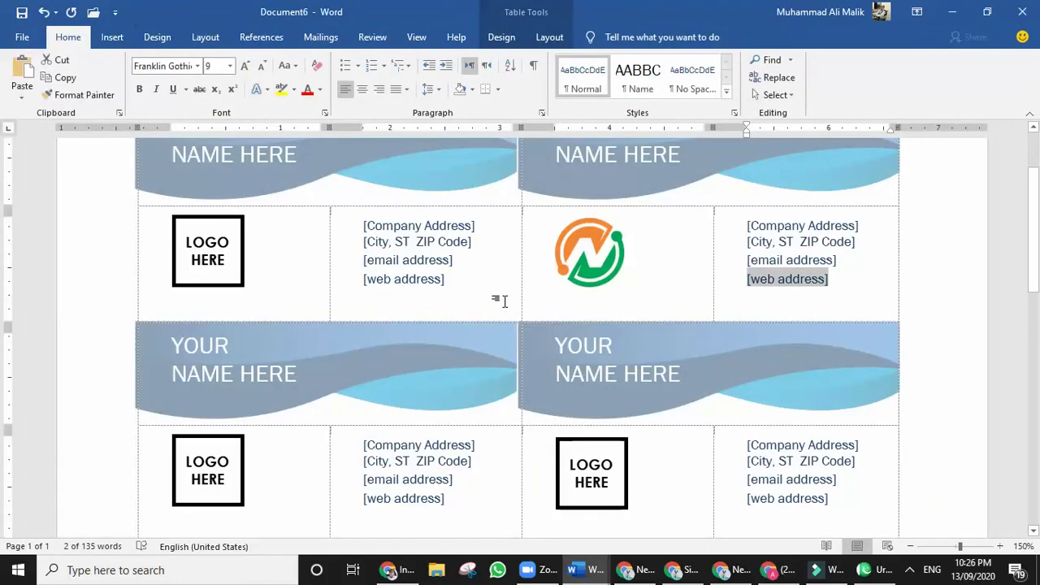
key("ctrl+w")
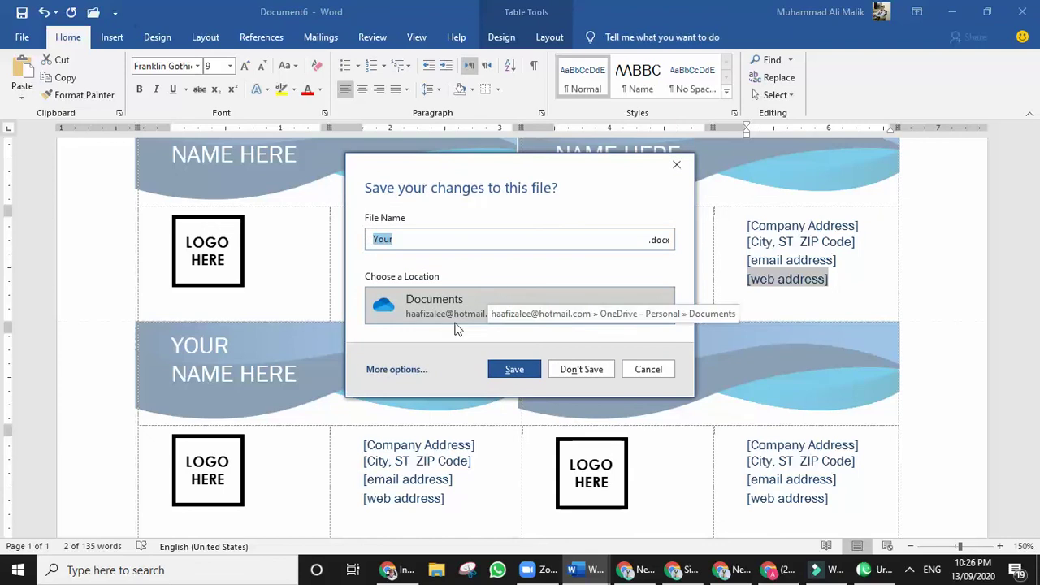
left_click(579, 369)
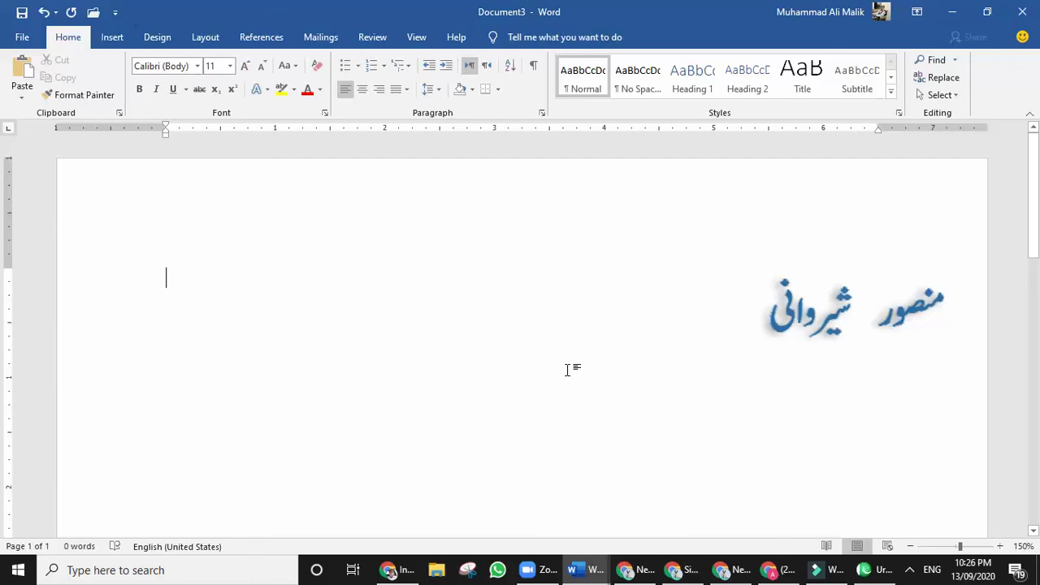
Select the Urdu calligraphy picture and go to Save As for Document3.
left_click(785, 308)
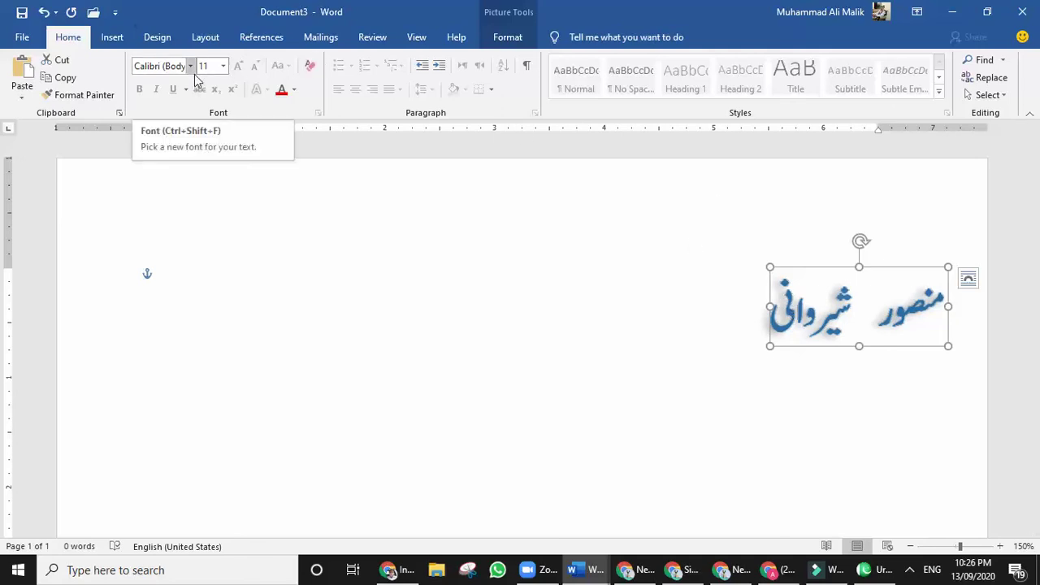
left_click(24, 40)
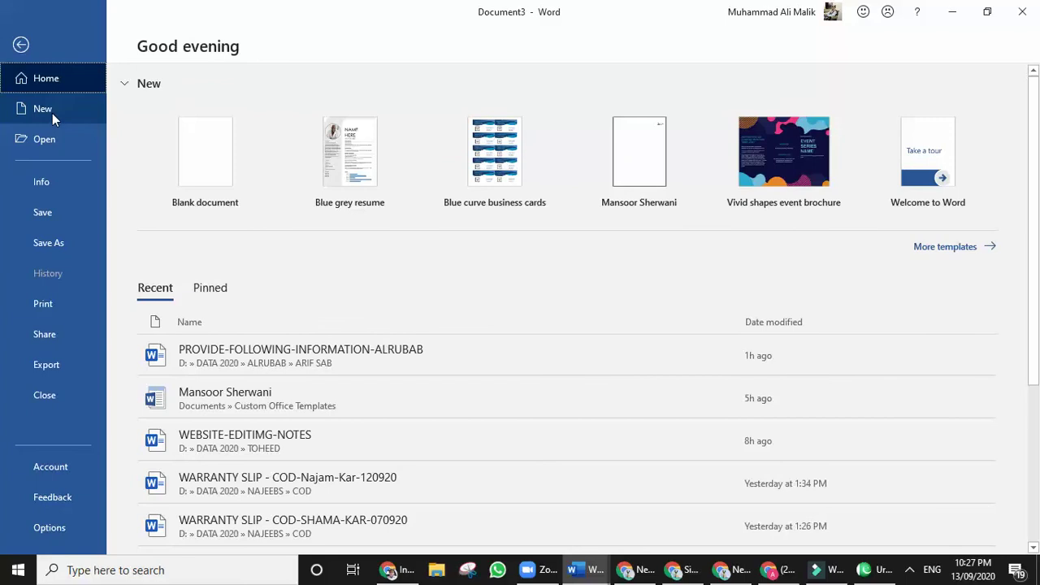
left_click(41, 244)
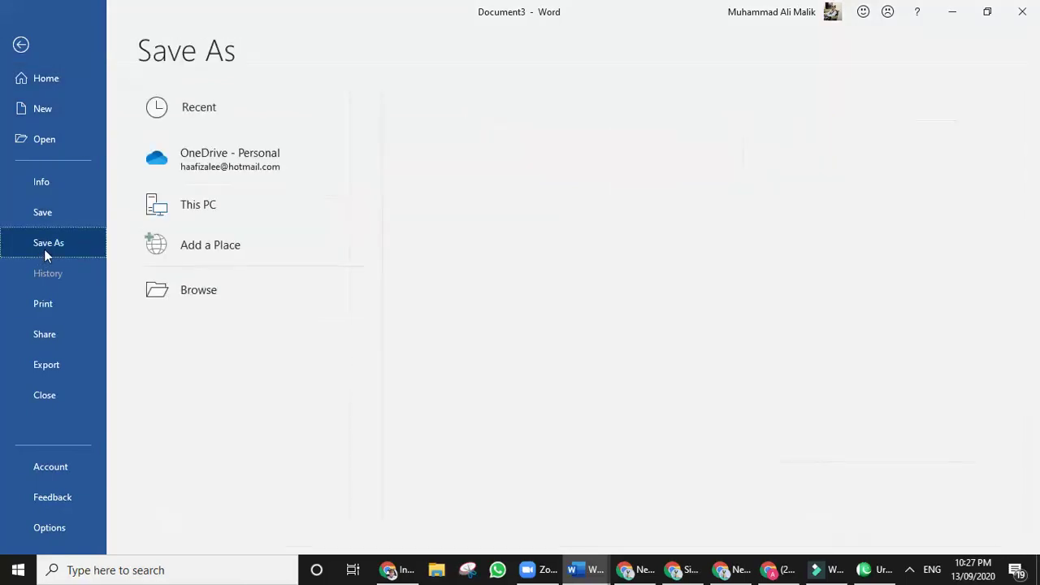
Save the letterhead to This PC as a Word Template named 'My letter Head'.
double_click(166, 213)
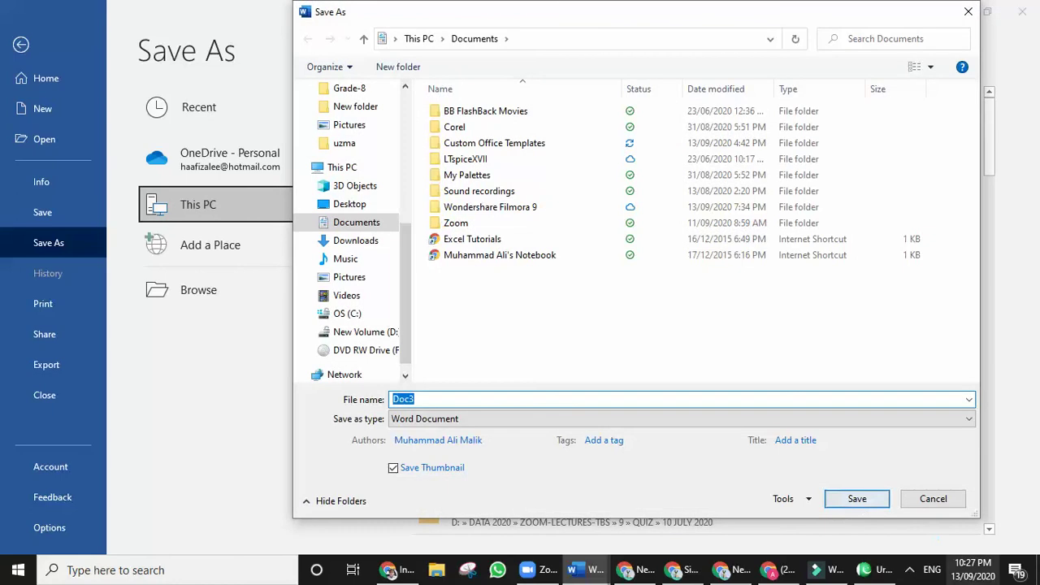
left_click(480, 420)
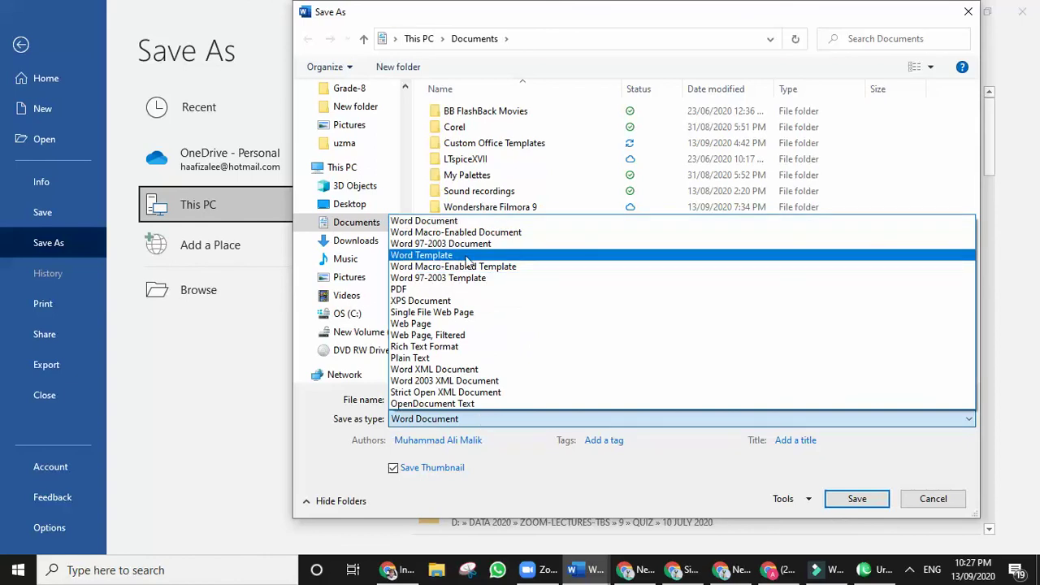
left_click(468, 256)
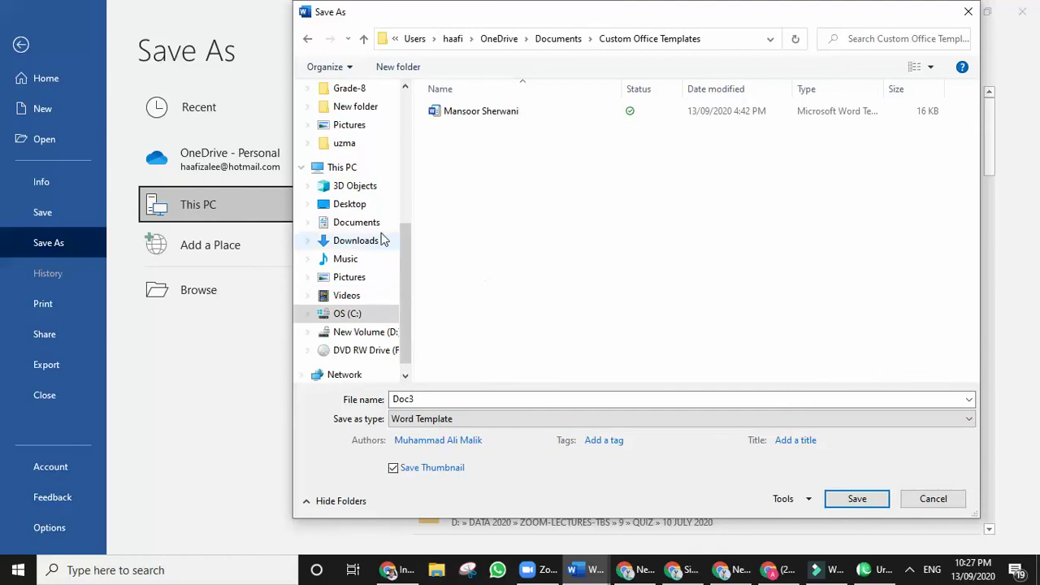
double_click(434, 399)
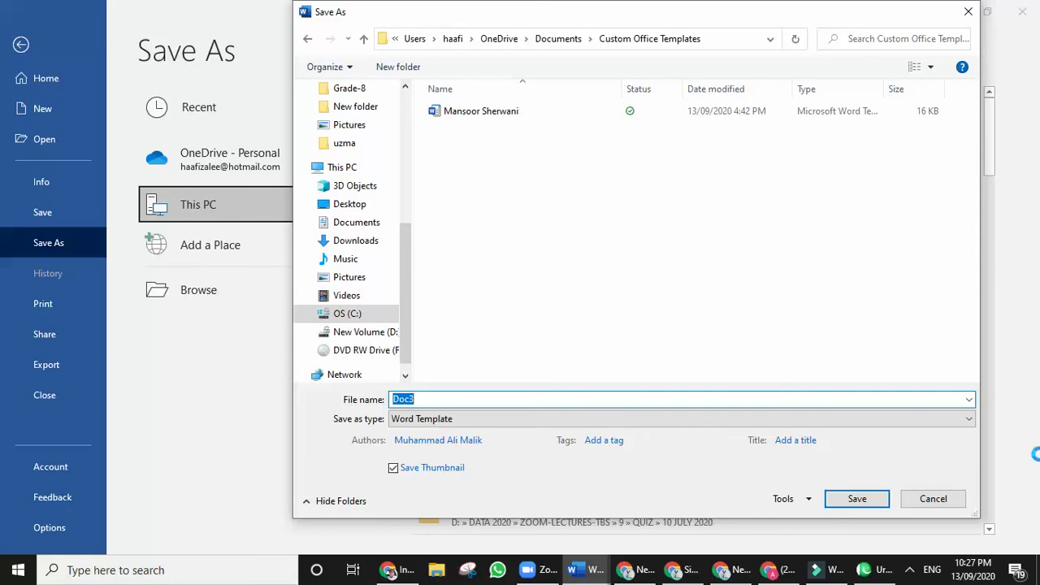
type("My letter Hesa")
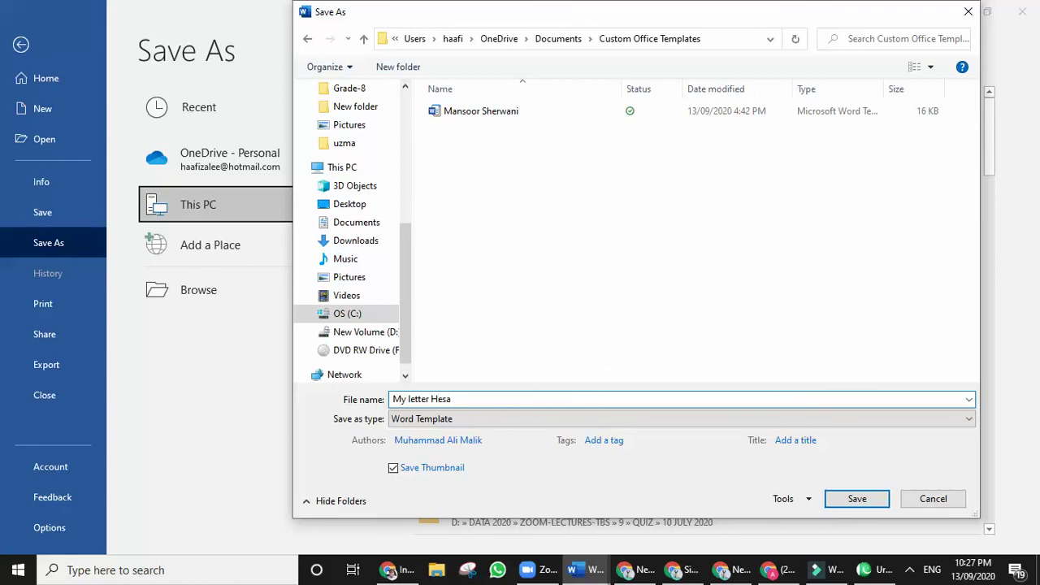
key("BackSpace")
key("BackSpace")
left_click(853, 502)
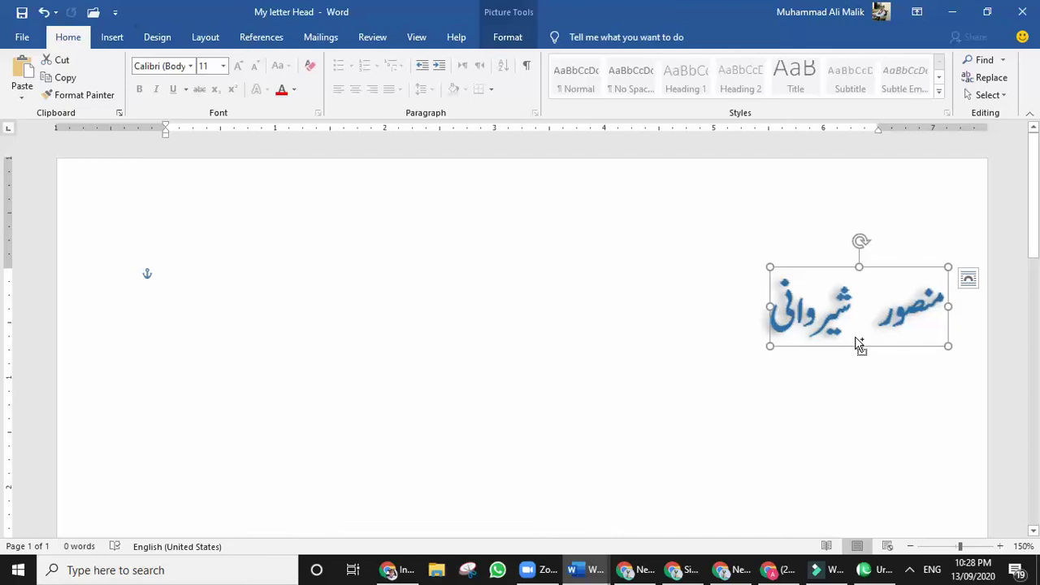
Leave the My letter Head template and show the recovered Document1's File page.
key("alt+Tab")
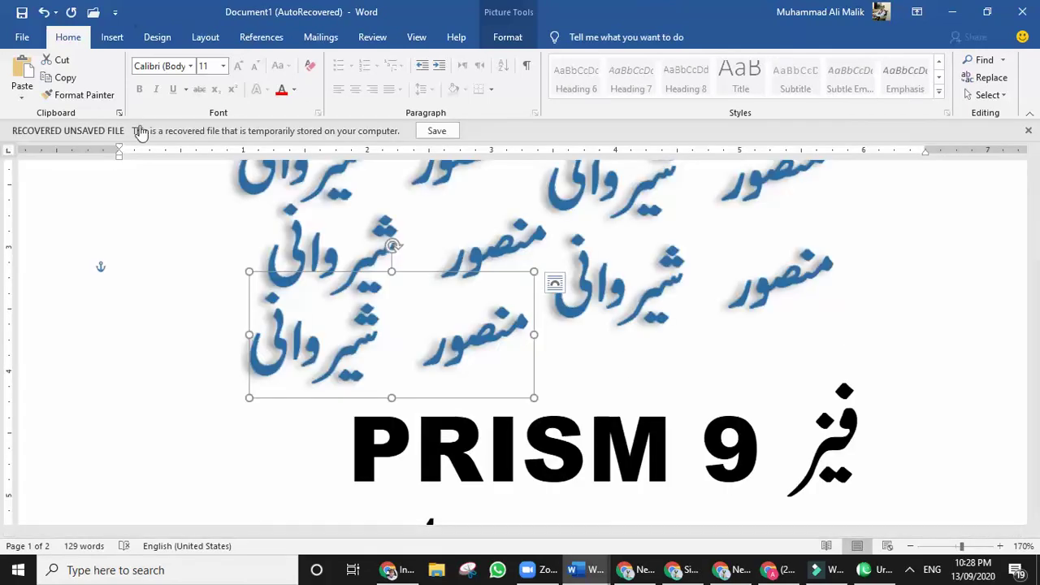
left_click(22, 37)
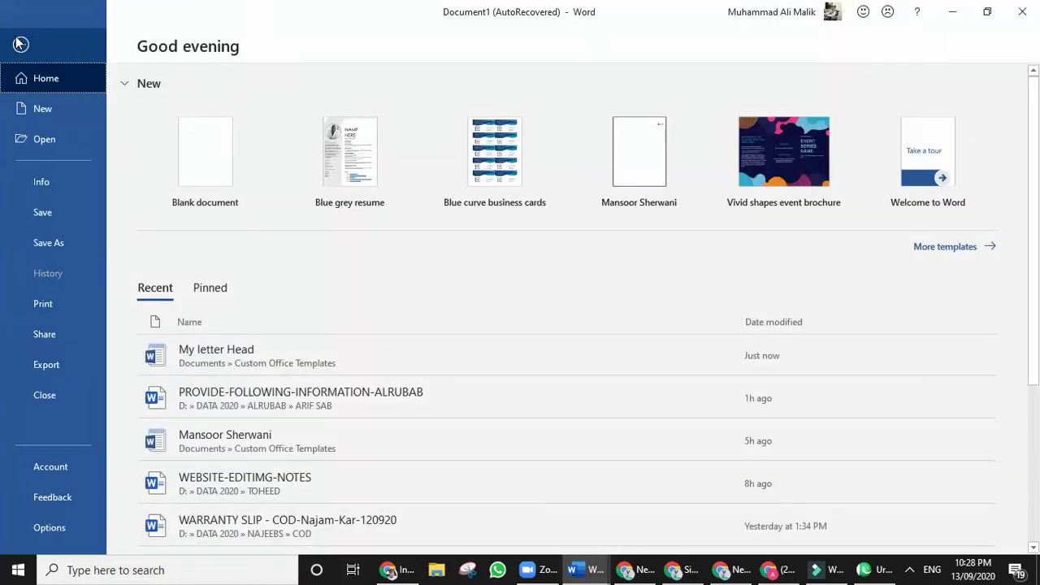
Create a new document from the My letter Head template under Personal templates.
left_click(44, 108)
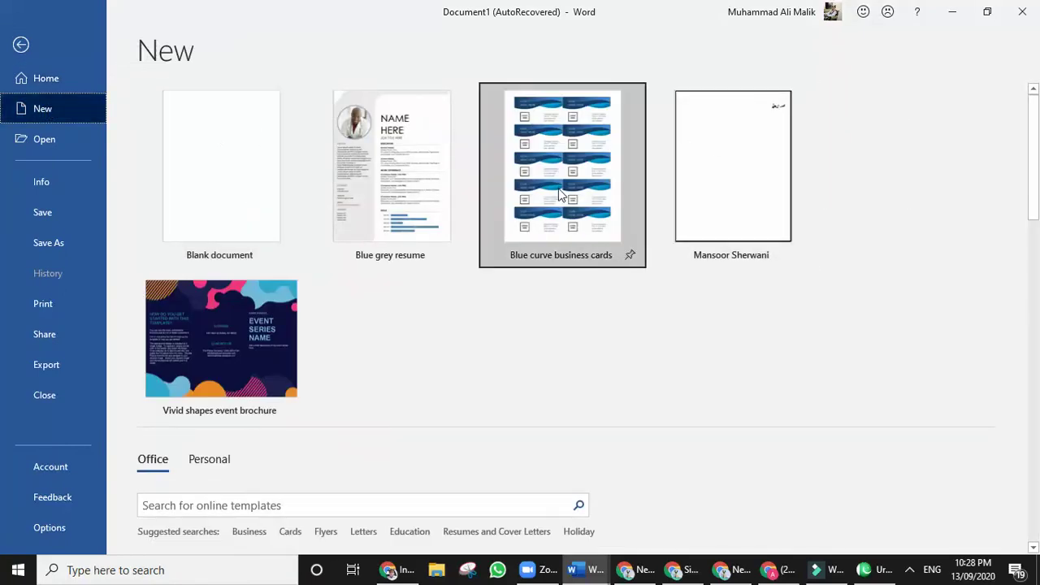
scroll(558, 191, "down", 1)
scroll(707, 171, "up", 1)
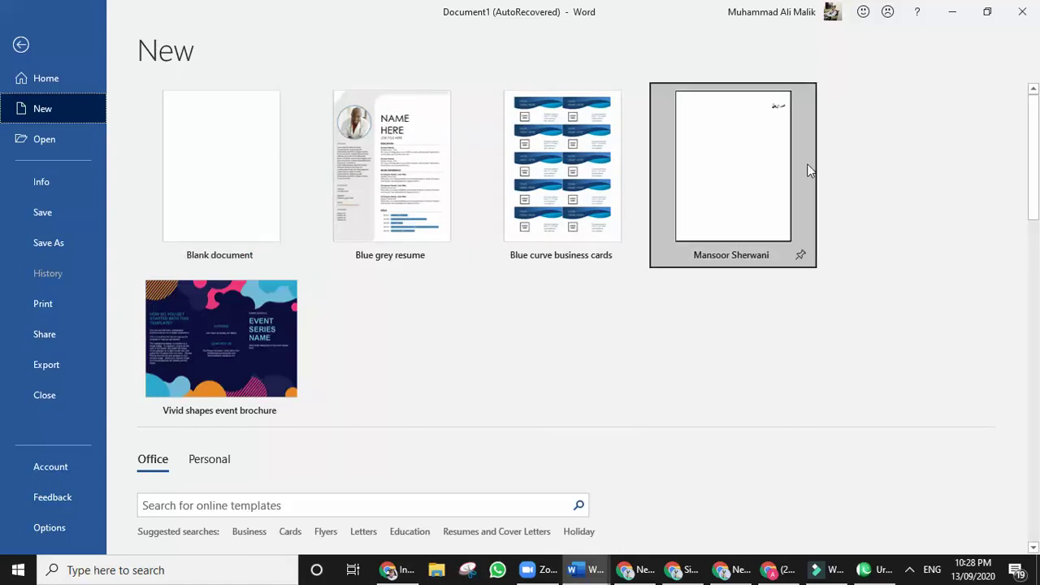
scroll(522, 244, "down", 2)
scroll(504, 240, "down", 1)
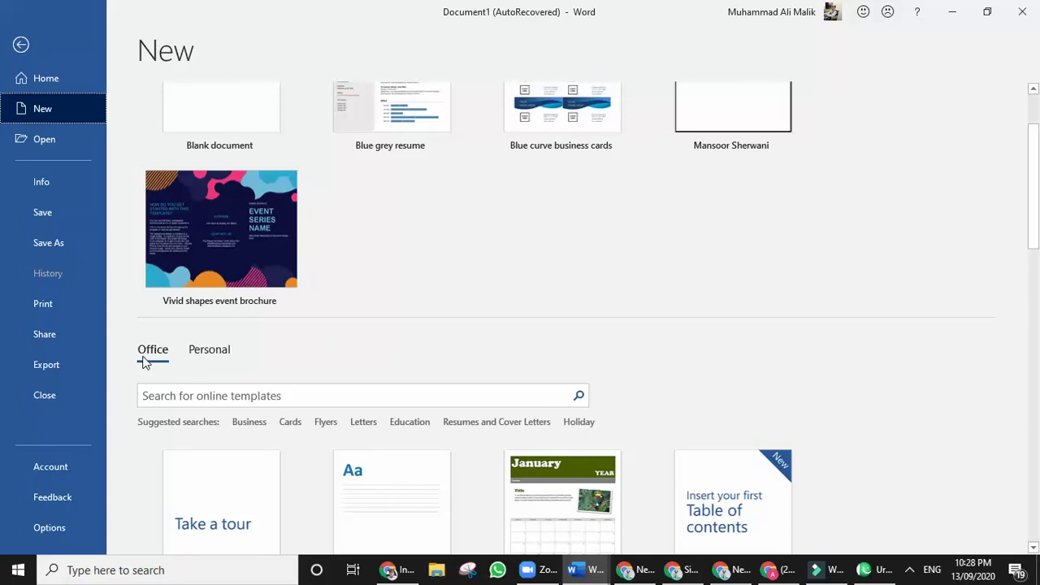
left_click(210, 350)
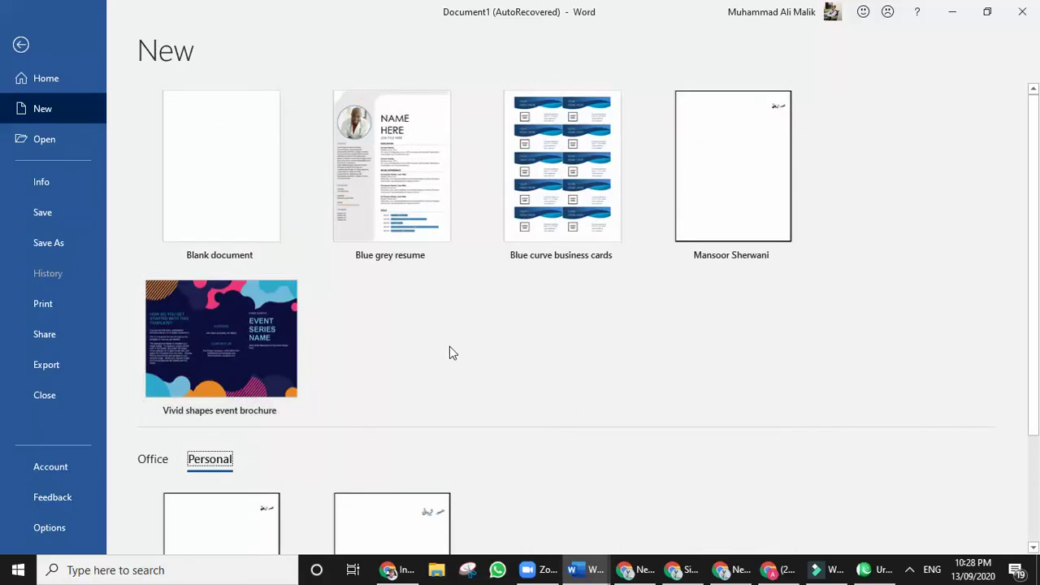
scroll(442, 358, "down", 1)
scroll(382, 416, "down", 1)
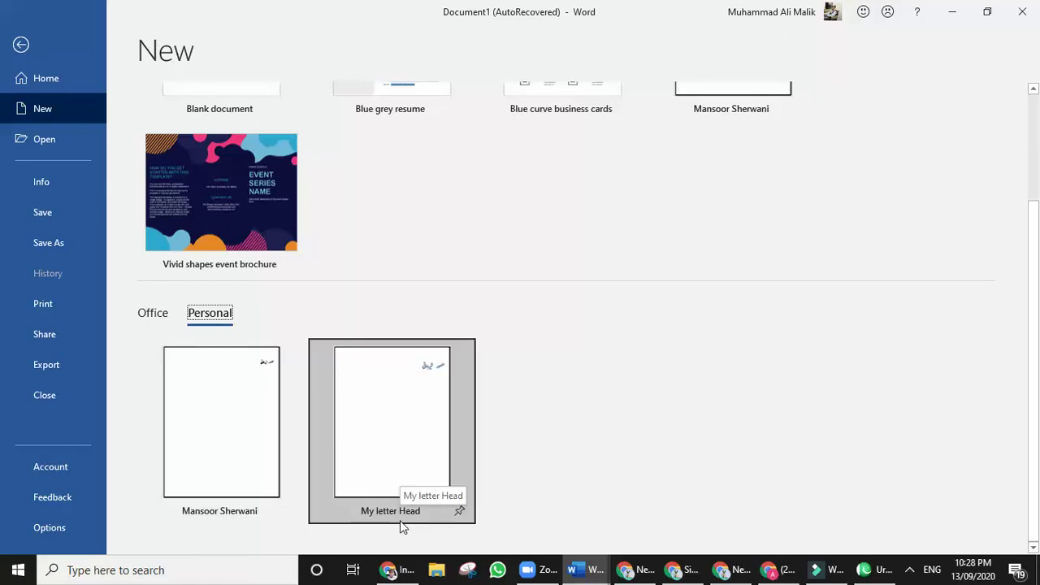
left_click(384, 458)
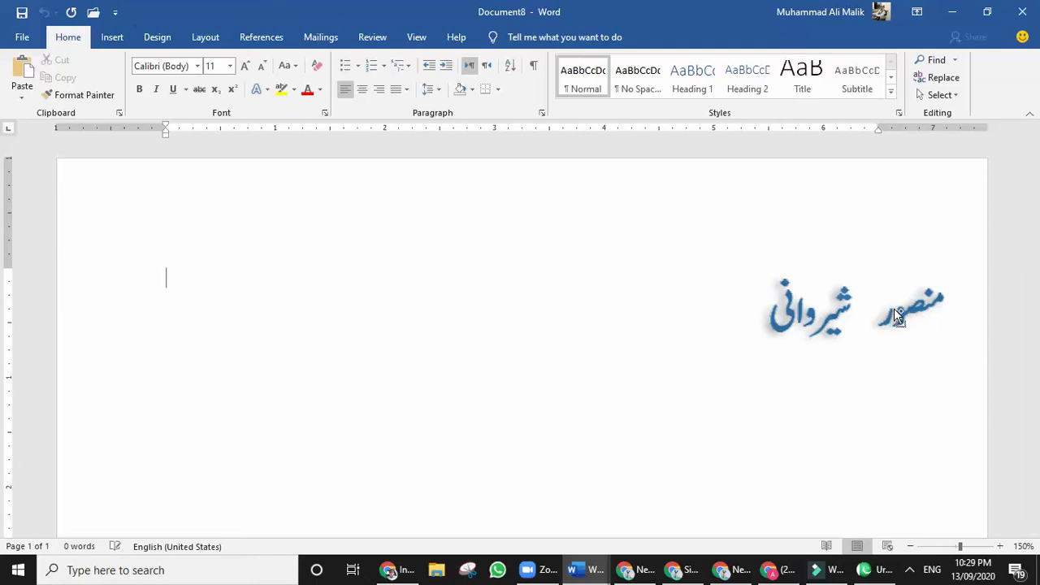
key("ctrl+p")
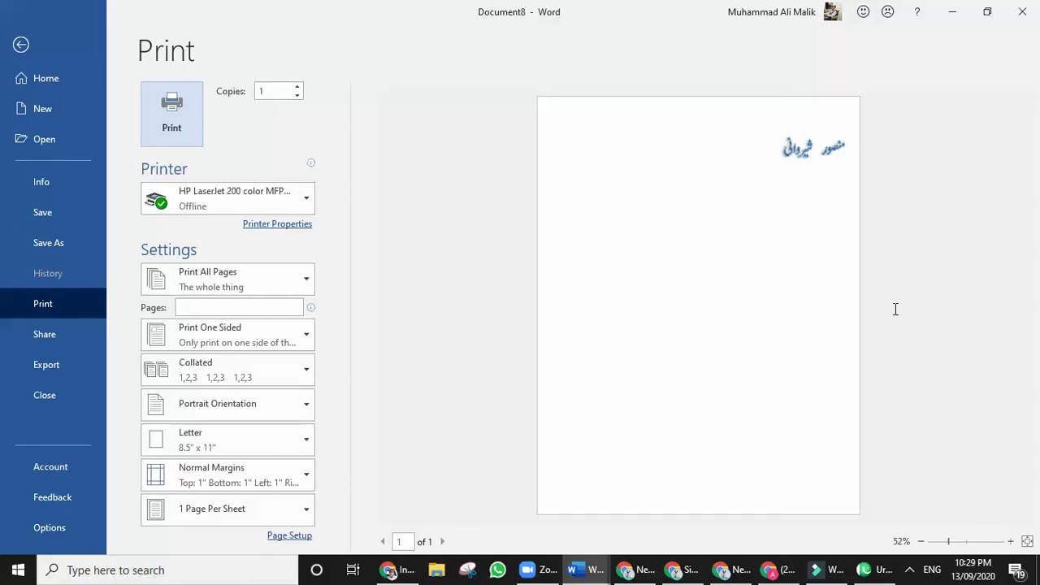
key("Escape")
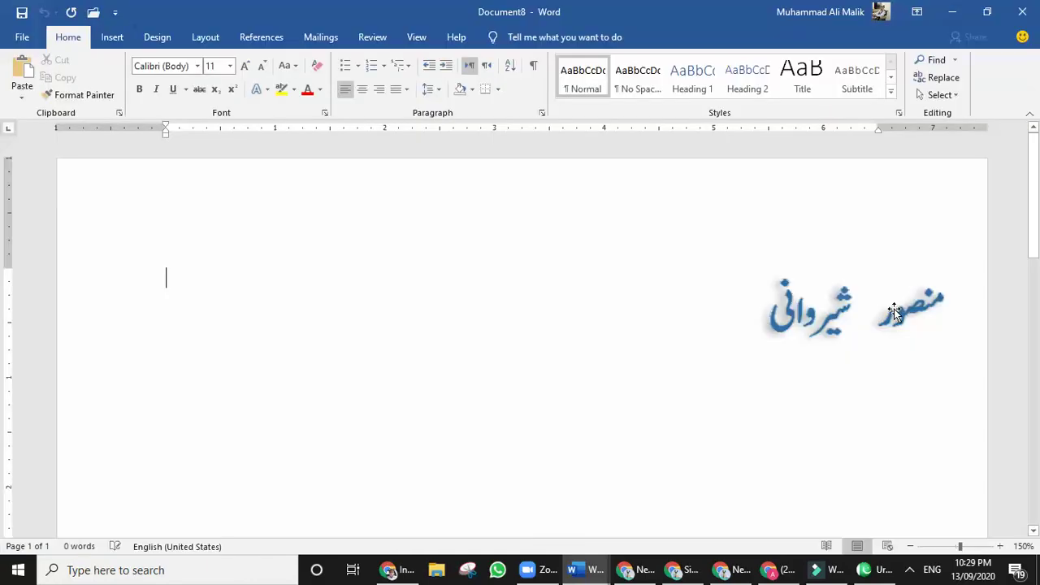
left_click(792, 325)
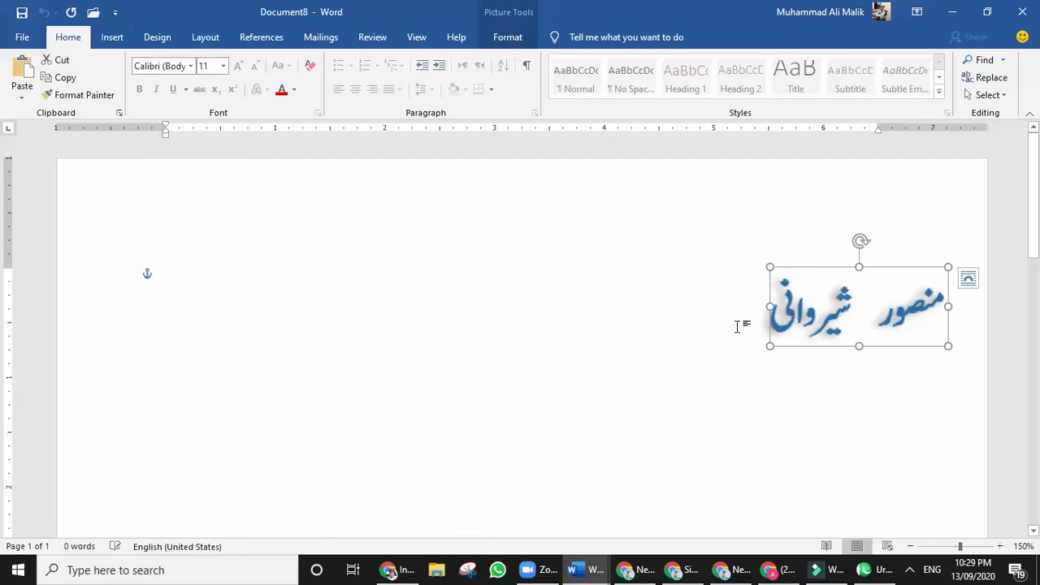
left_click(731, 325)
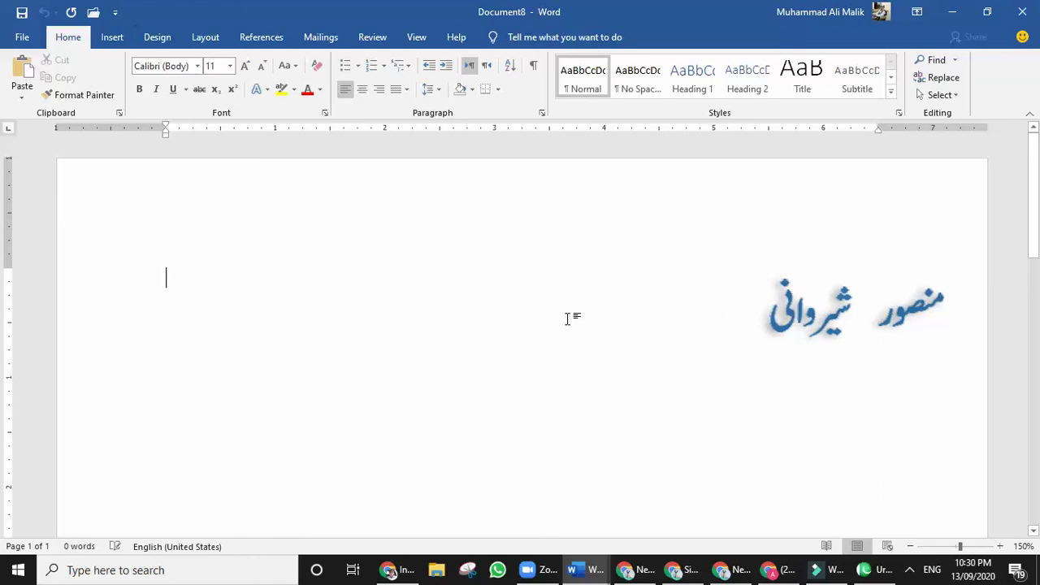
Select the Urdu WordArt image and delete it, leaving the page with 0 words.
left_click(812, 333)
left_click(698, 369)
left_click(773, 325)
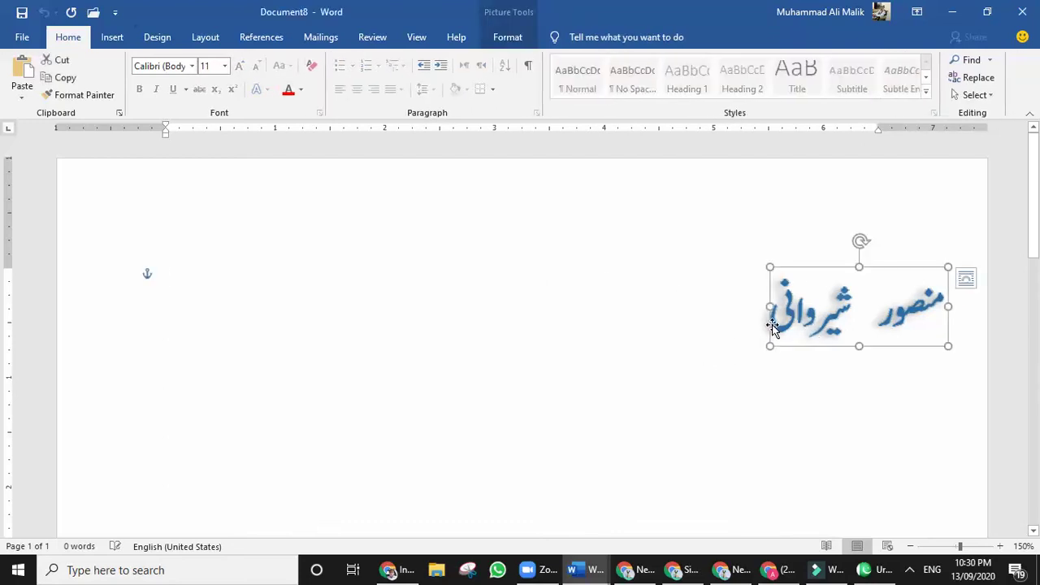
left_click(720, 379)
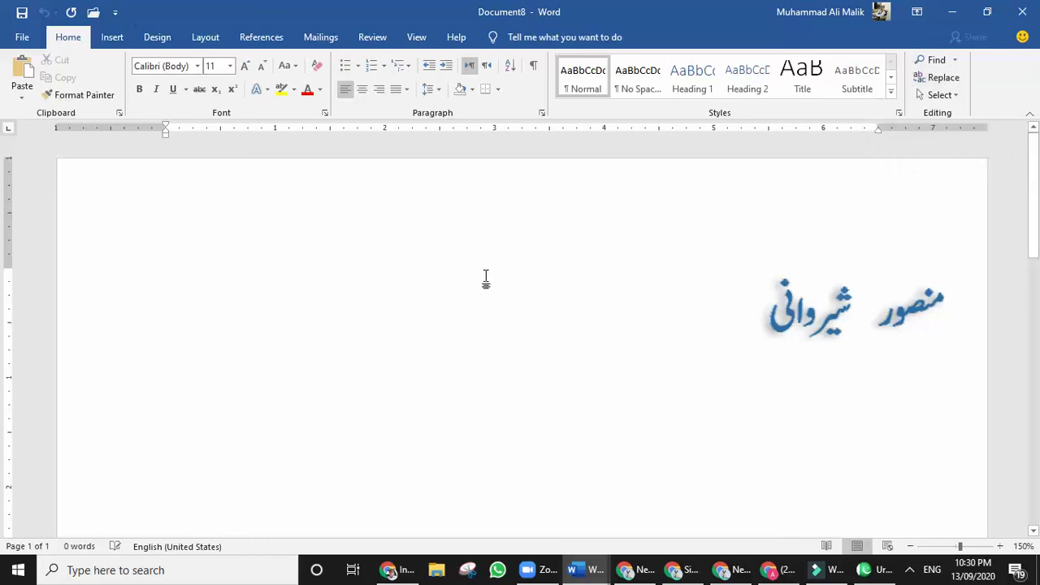
scroll(489, 279, "down", 5)
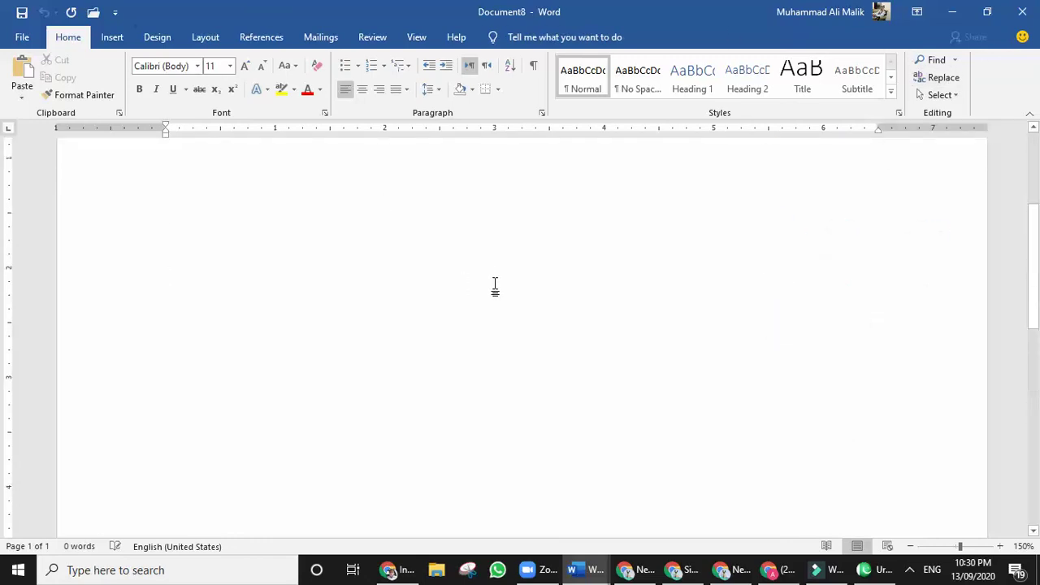
scroll(492, 283, "up", 5)
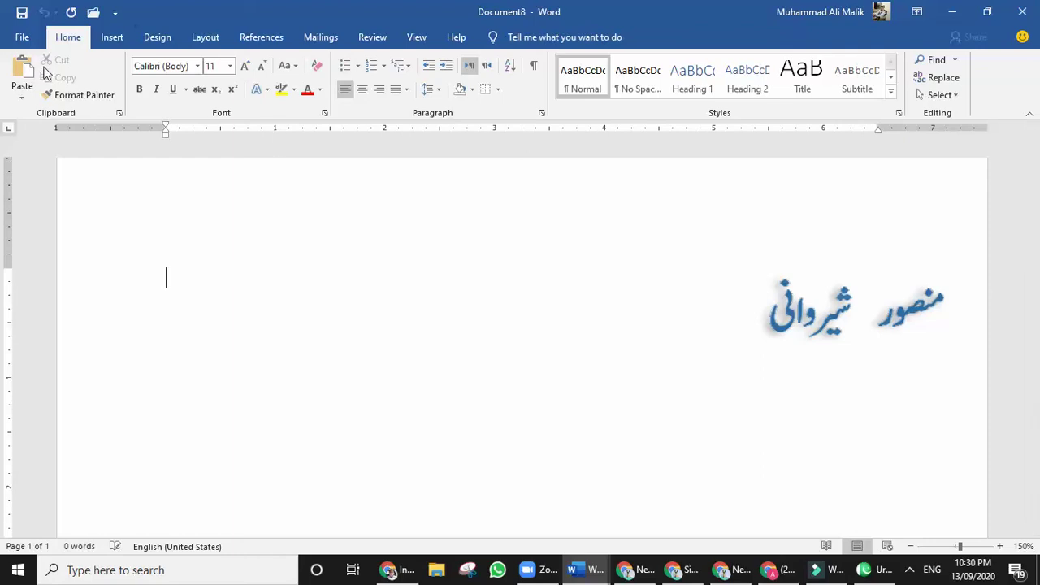
left_click(831, 321)
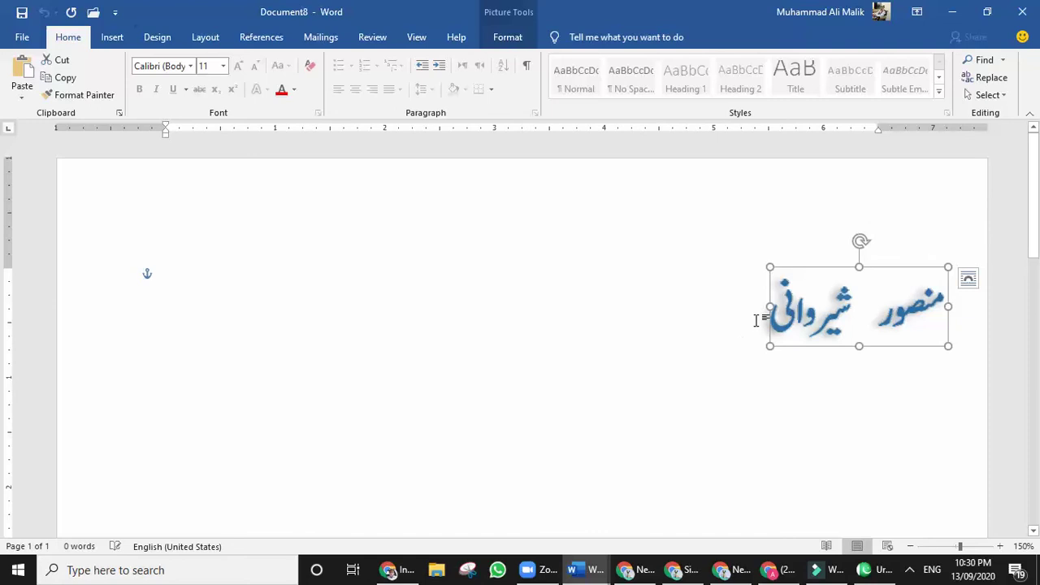
key("Delete")
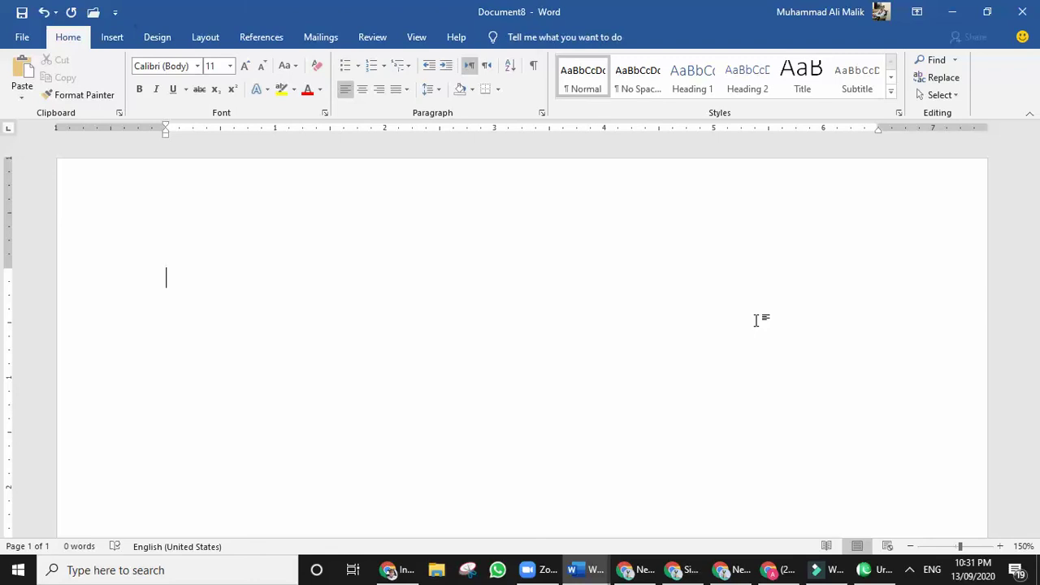
Generate sample text with =rand(2,3), then undo it back to the formula.
type("=rand(")
type("2,")
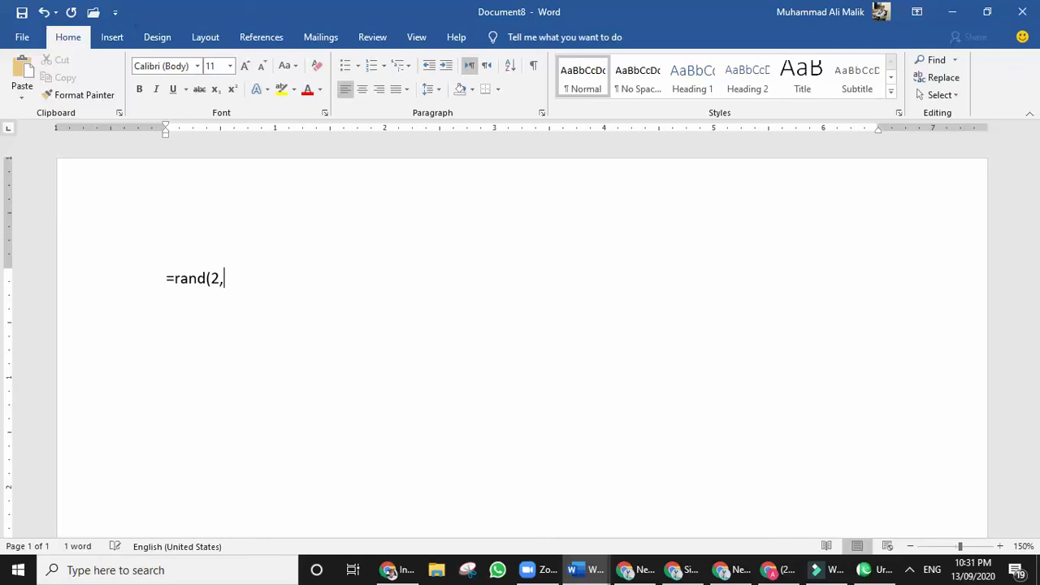
type("3")
type(")")
key("Return")
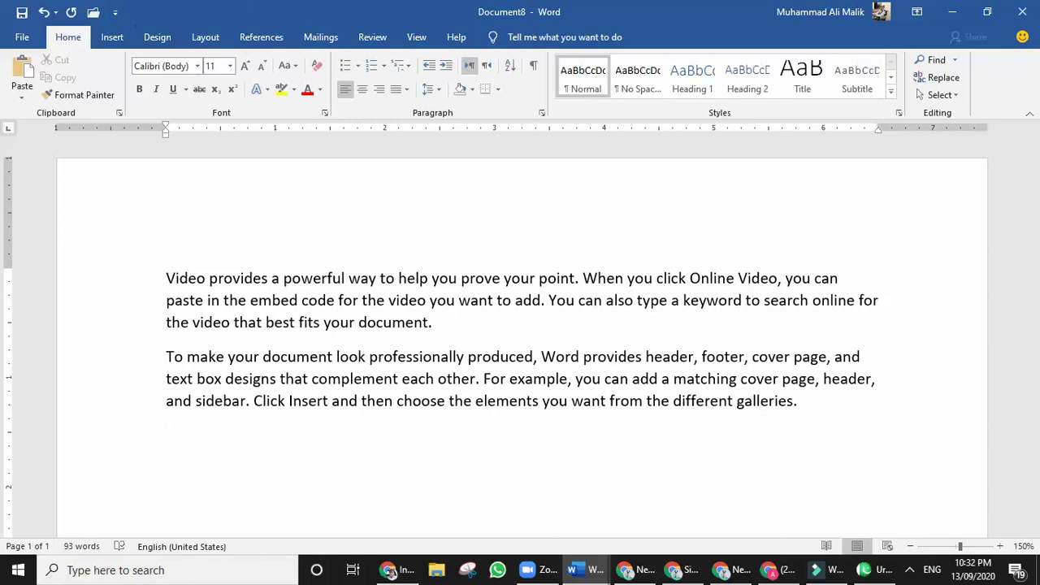
key("ctrl+z")
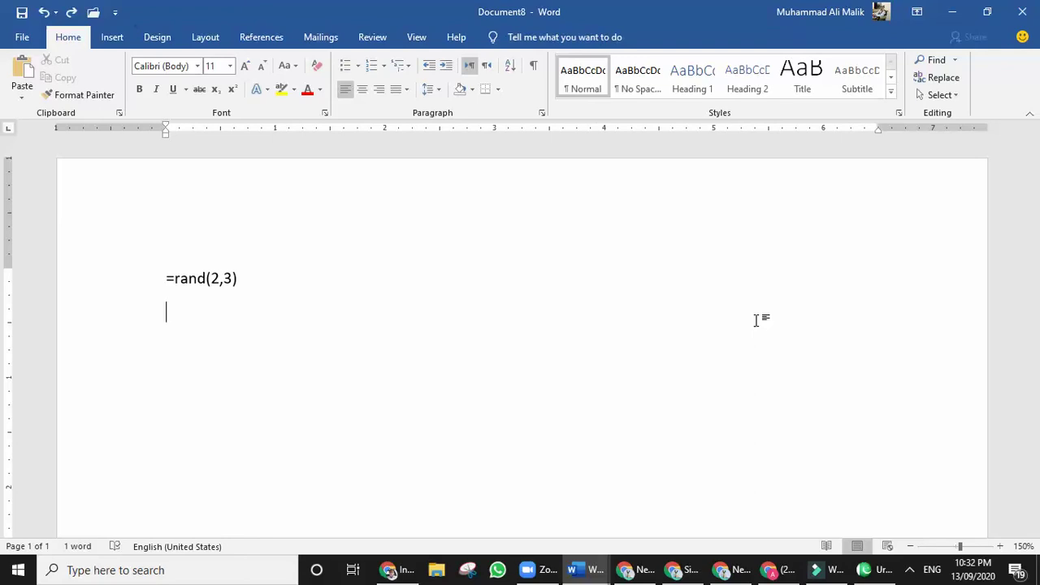
Try =rand(12,3) to generate twelve paragraphs, then undo them.
left_click(208, 278)
type("1")
left_click(255, 280)
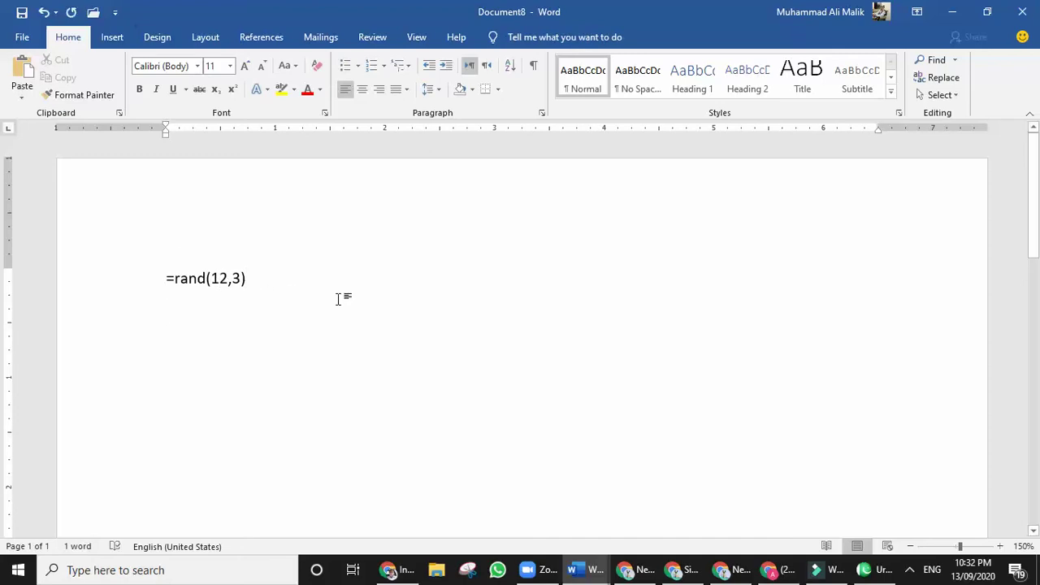
key("Return")
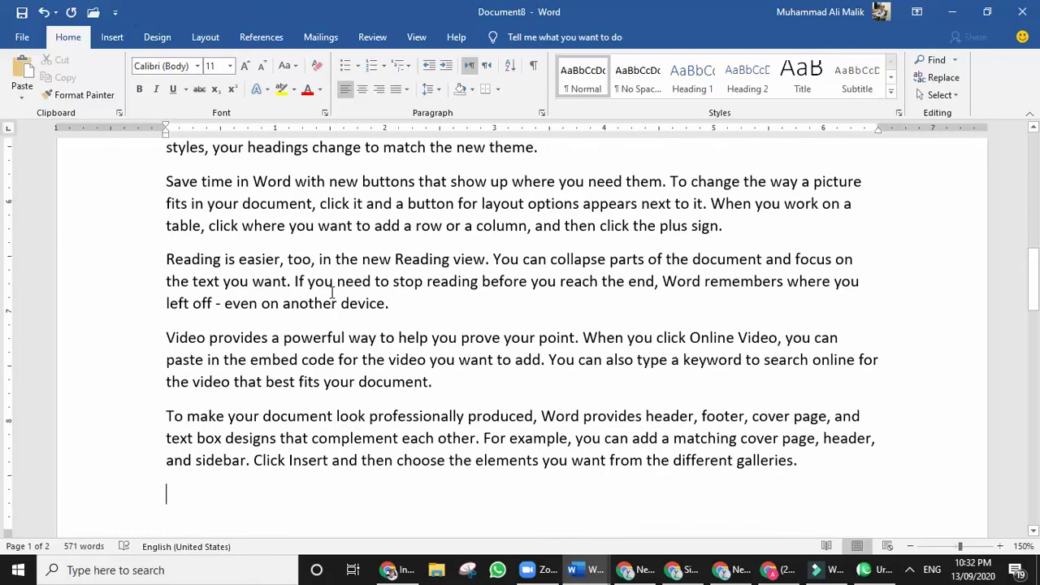
scroll(331, 293, "up", 10)
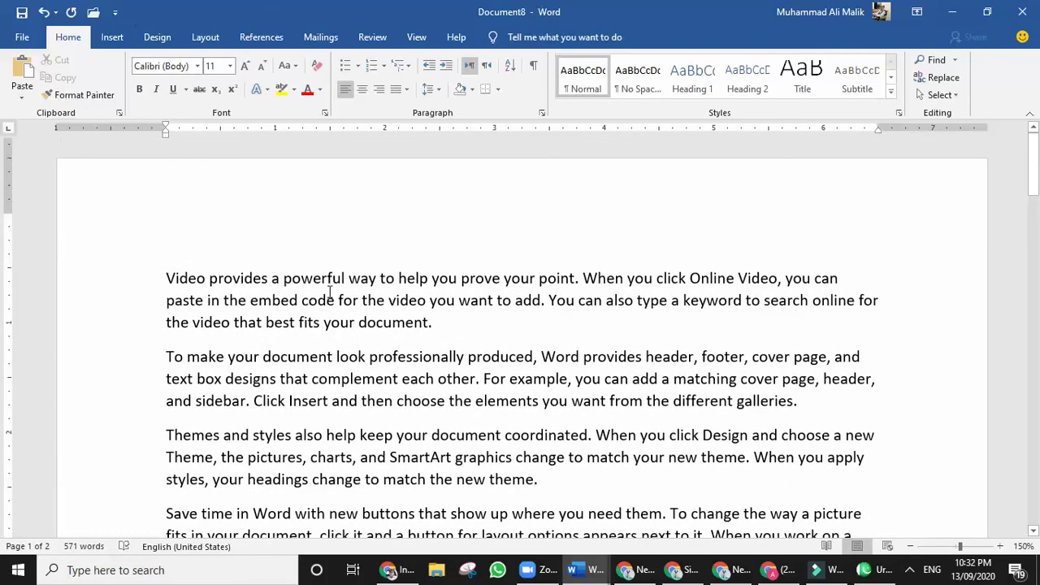
scroll(332, 293, "down", 10)
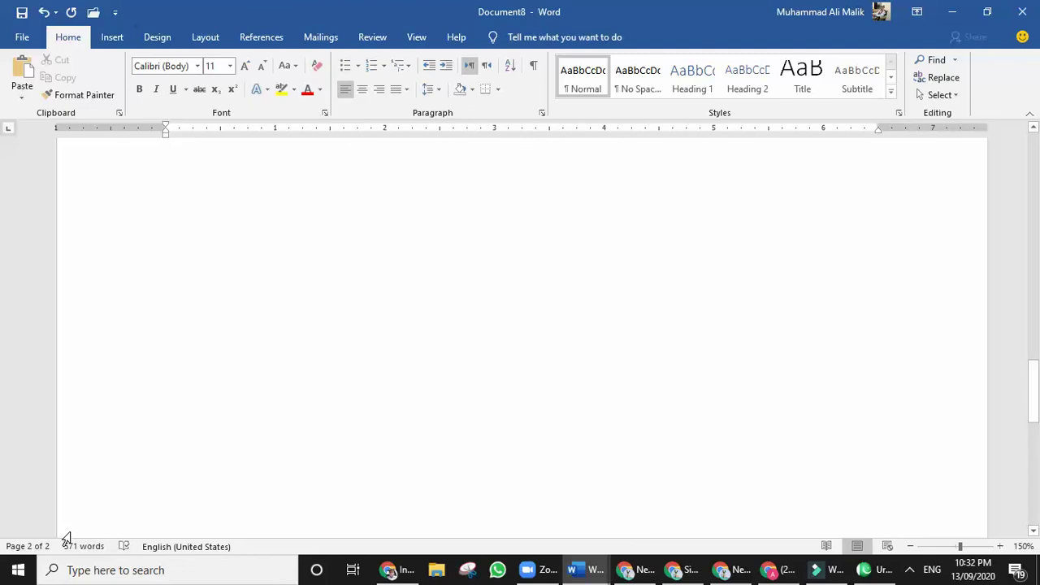
key("ctrl+z")
Restore =rand(2,3) to generate two paragraphs, then type '1.' to start a numbered list.
scroll(195, 502, "up", 3)
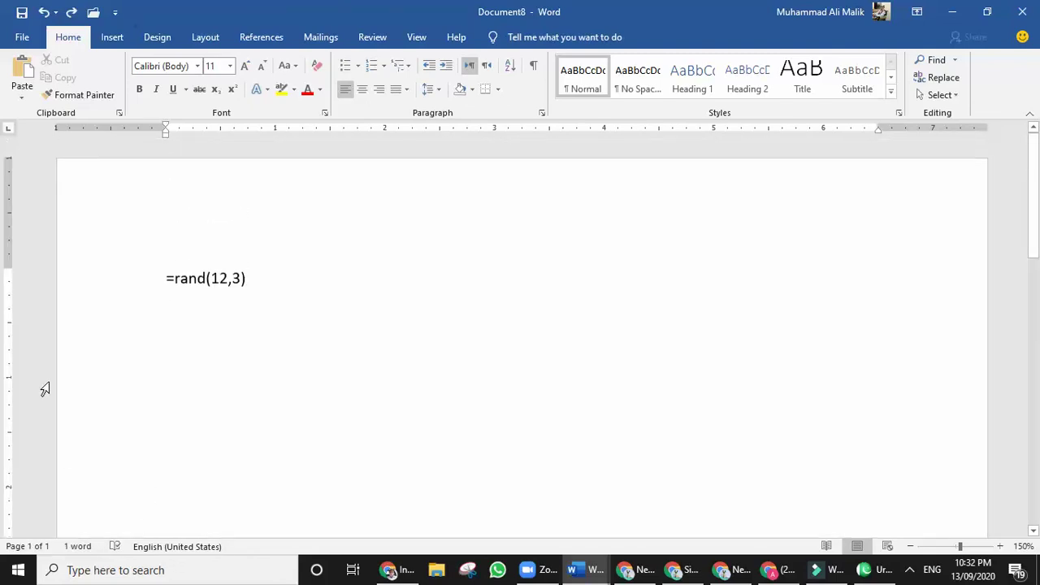
left_click(219, 278)
key("BackSpace")
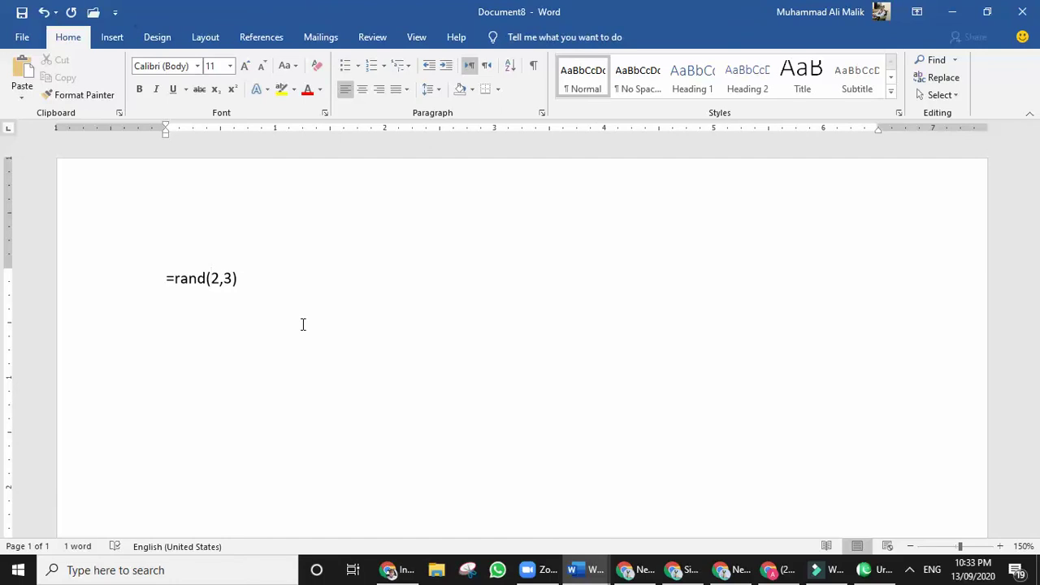
left_click(269, 281)
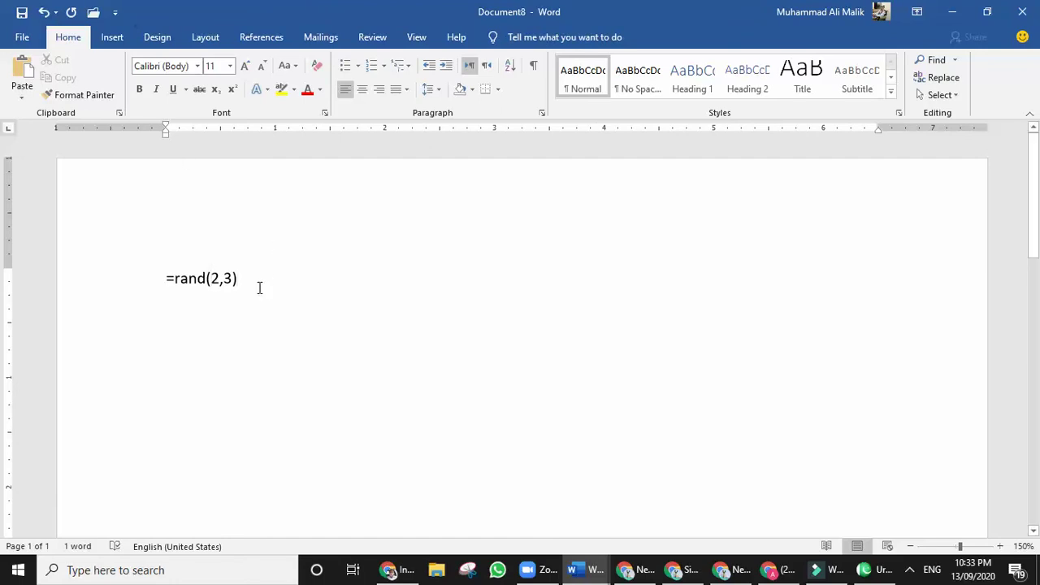
key("Return")
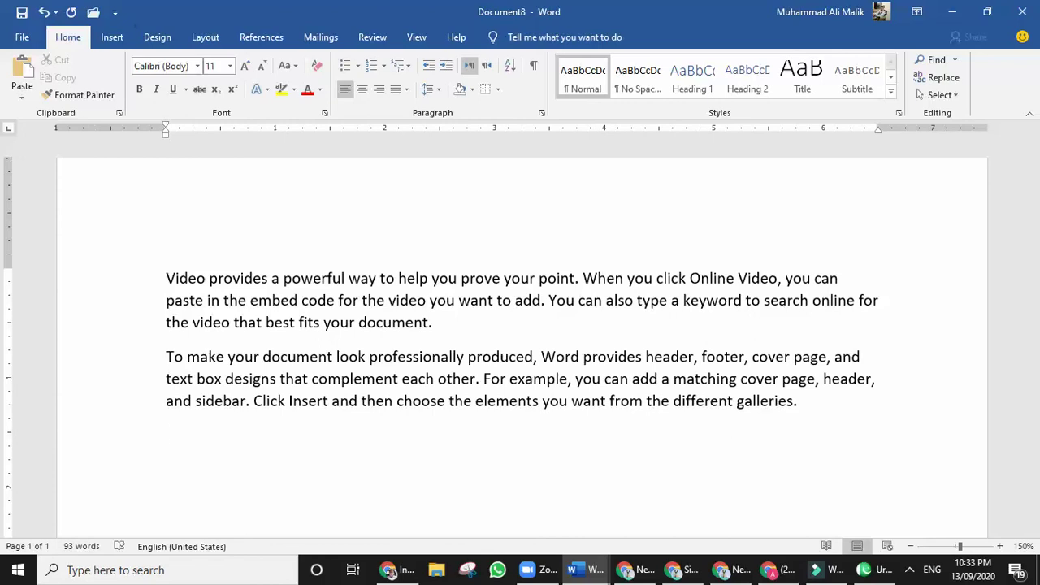
type("1.")
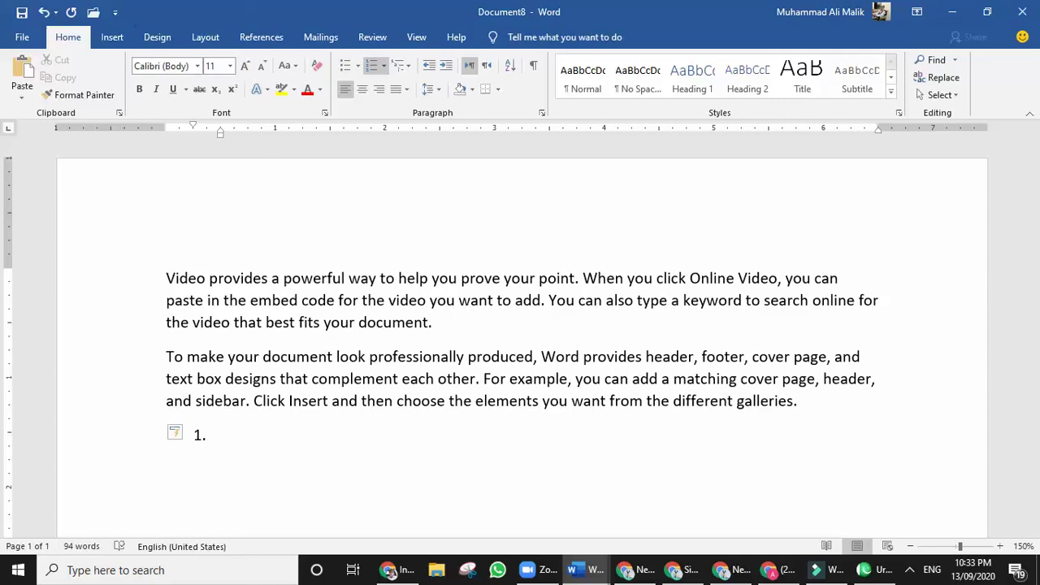
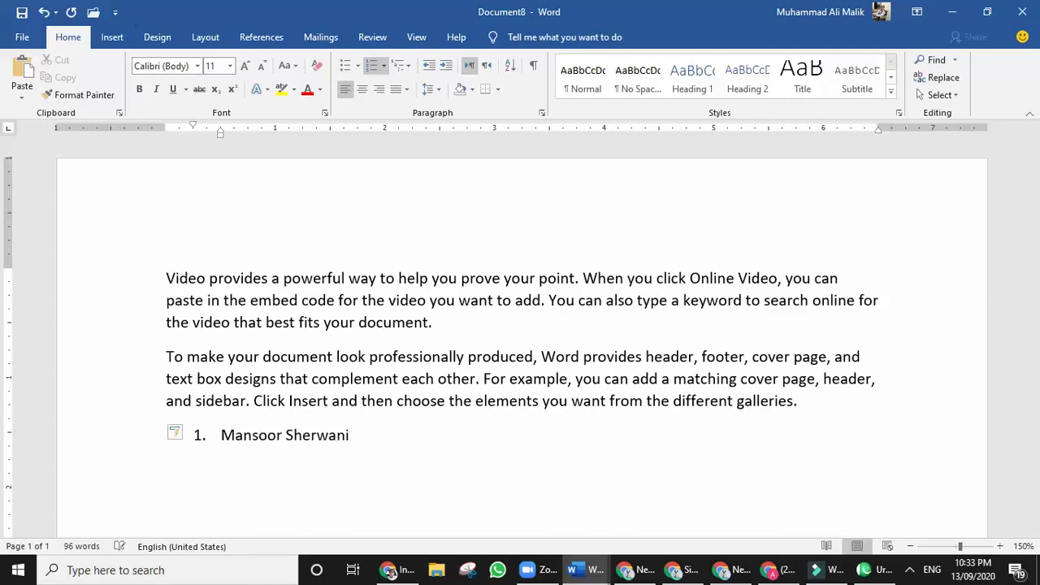
Enter a person's name as item 1 with sub-items Youtuber, Islamic Schalor, Social Worker, then start item 2.
key("Return")
key("Tab")
type("Youtuber")
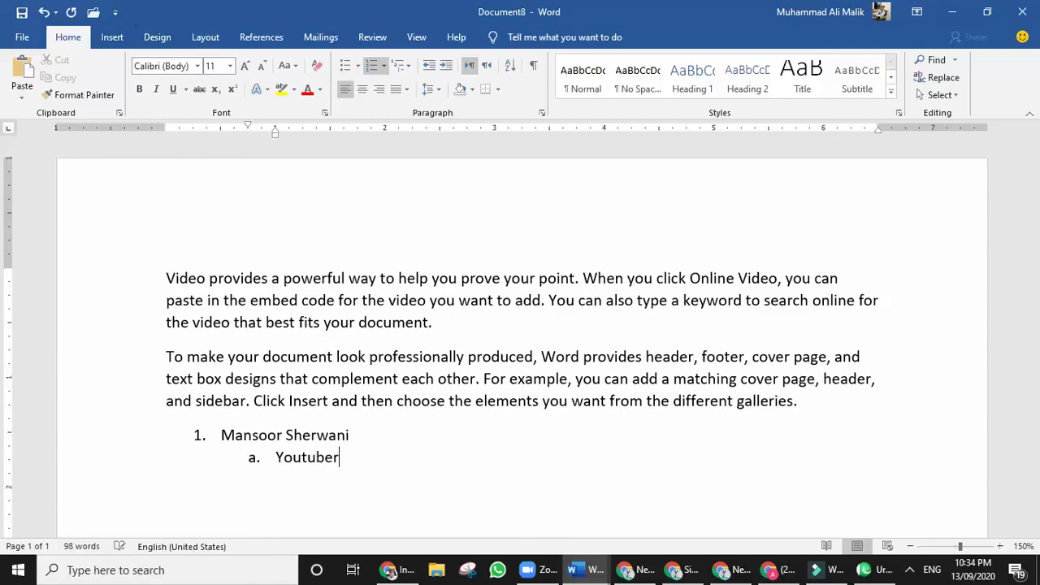
key("Return")
type("Isla")
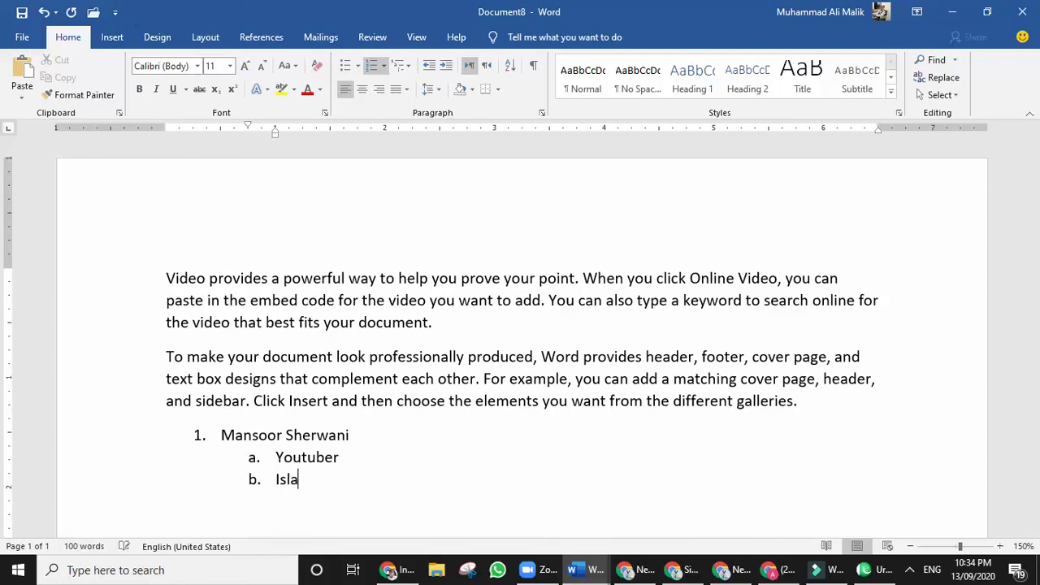
type("mic Schalor")
key("Return")
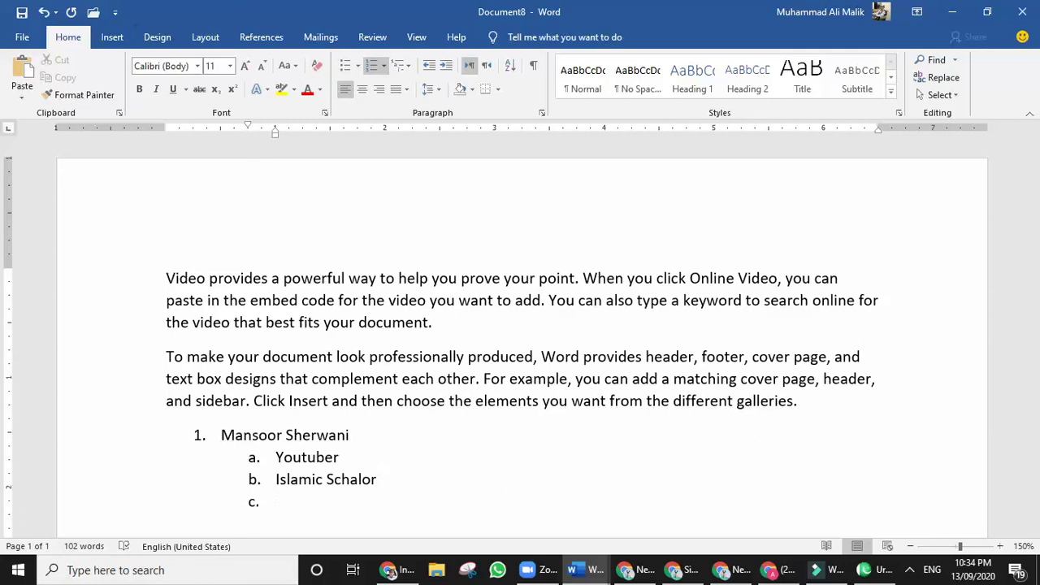
type("Social Worker")
key("Return")
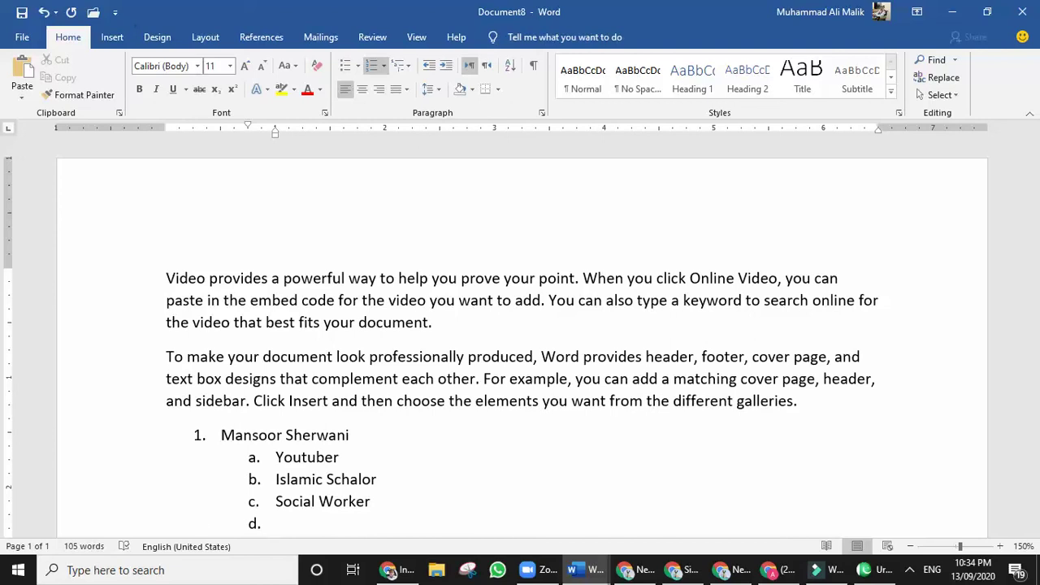
key("shift+Tab")
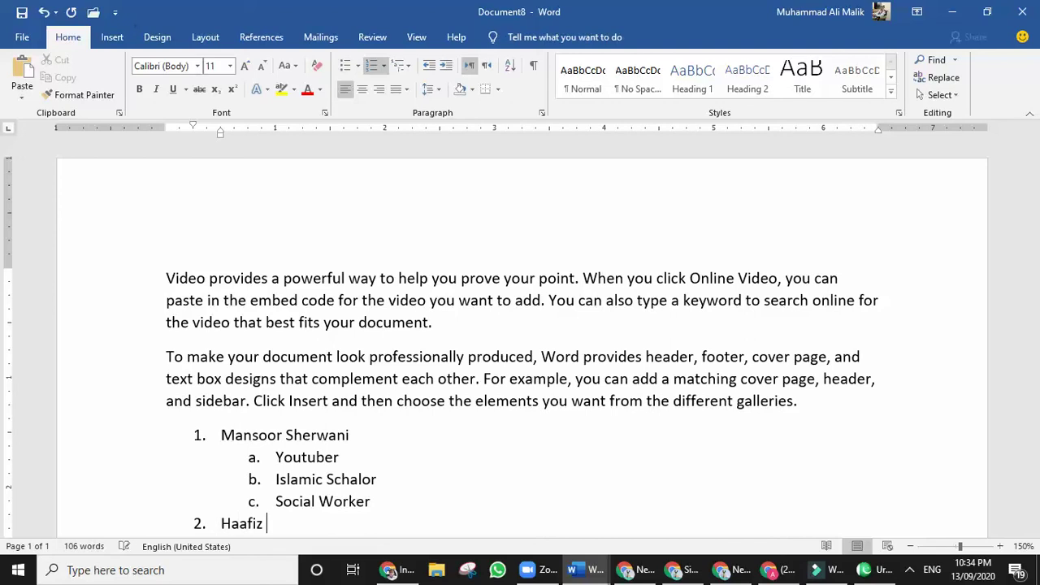
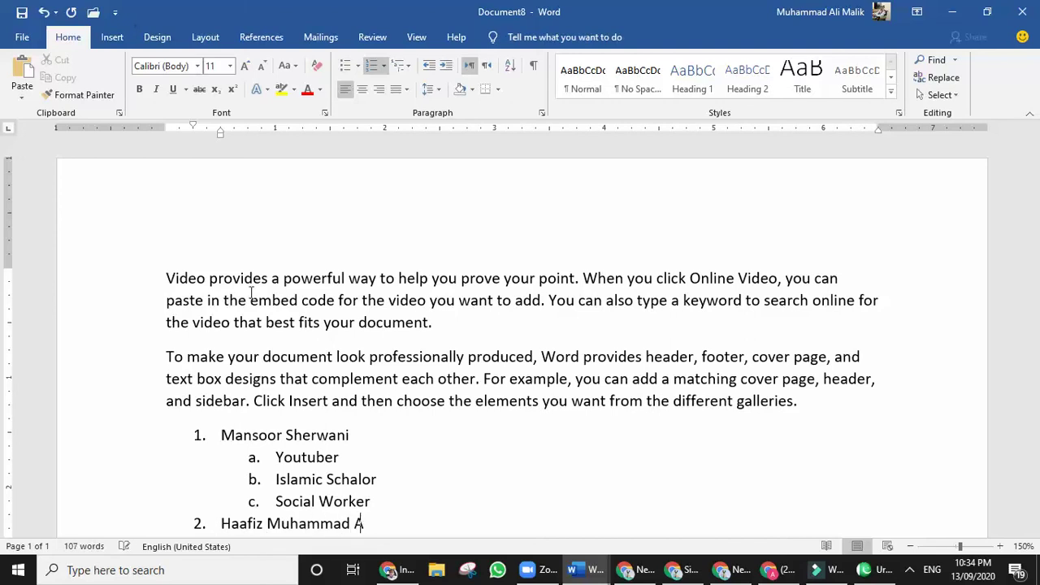
Enter a second person's name as item 2 with first lettered sub-item Video Optimizer.
key("Return")
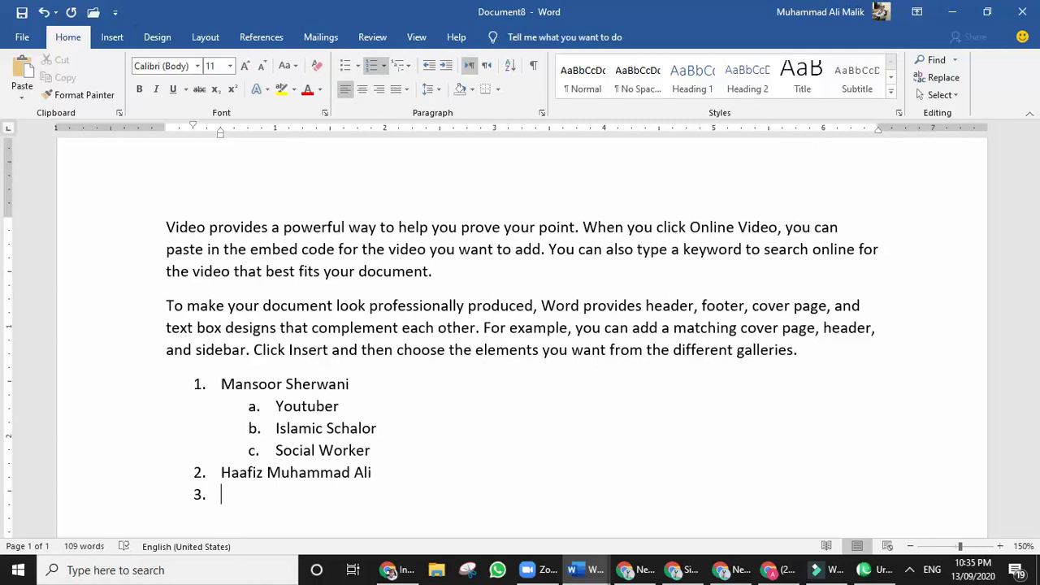
key("Tab")
type("Y")
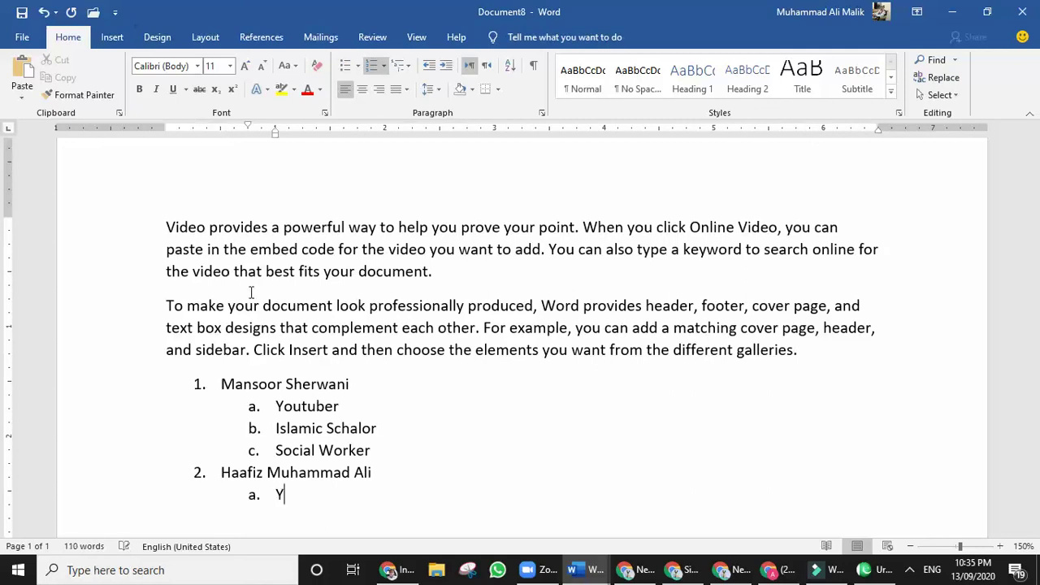
type("out")
key("BackSpace")
key("BackSpace")
key("BackSpace")
key("BackSpace")
type("Video Optime")
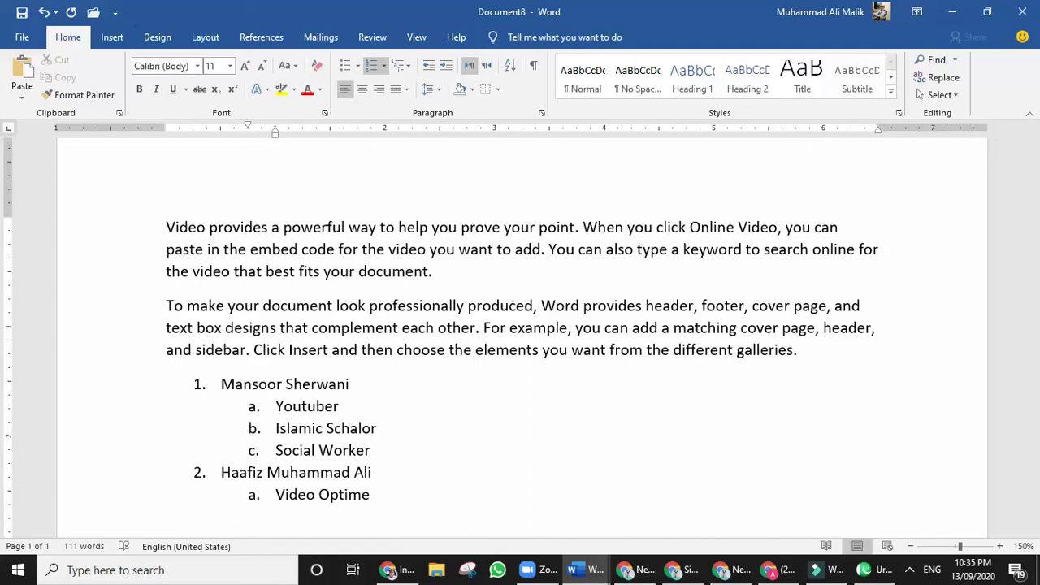
key("BackSpace")
type("izer")
Add sub-items Web Optimizer and Digital Marketer, then start numbered item 3.
key("Return")
type("Web Op")
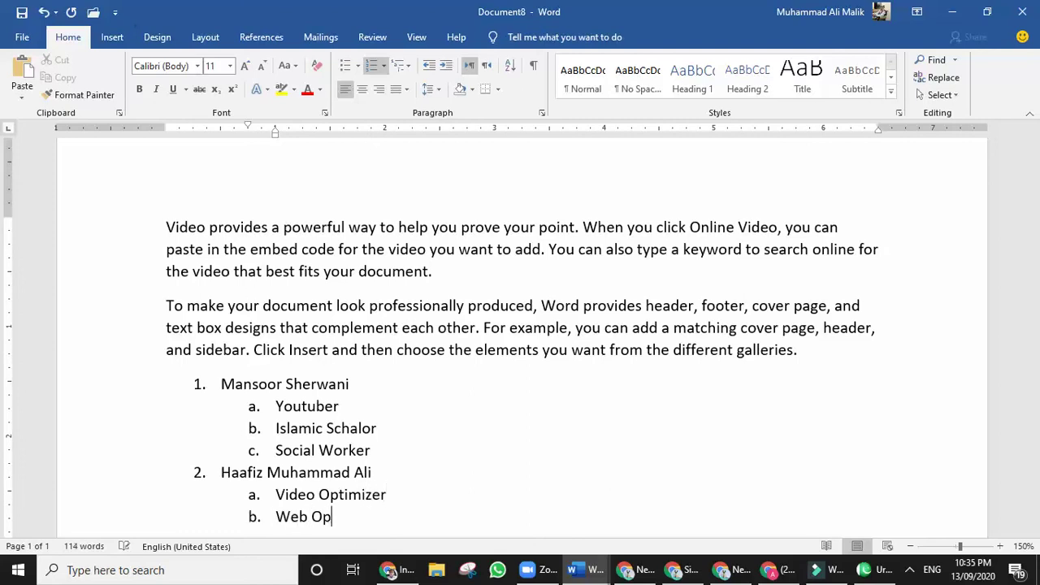
type("timizer")
key("Return")
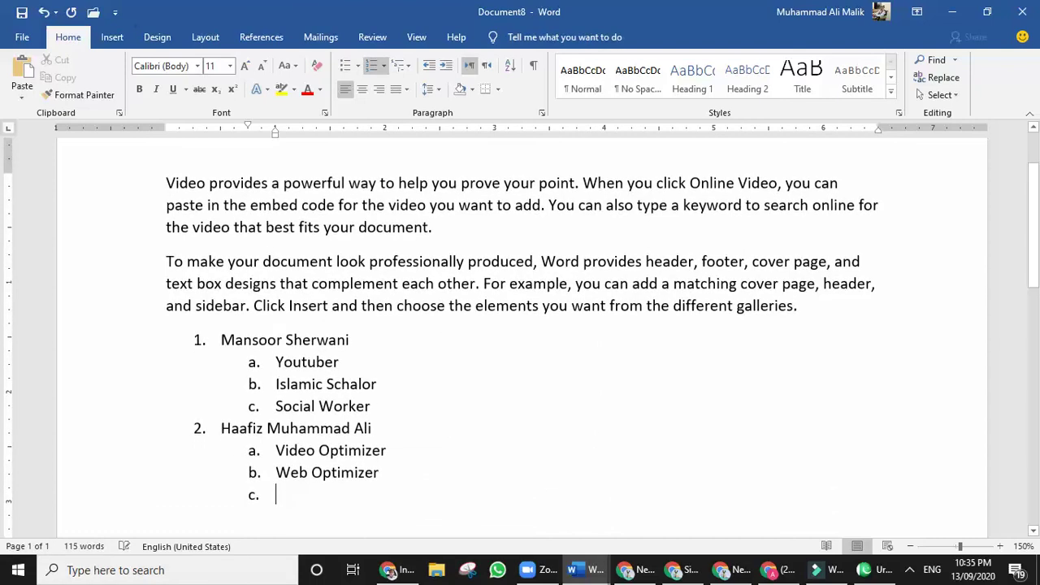
type("Digital ")
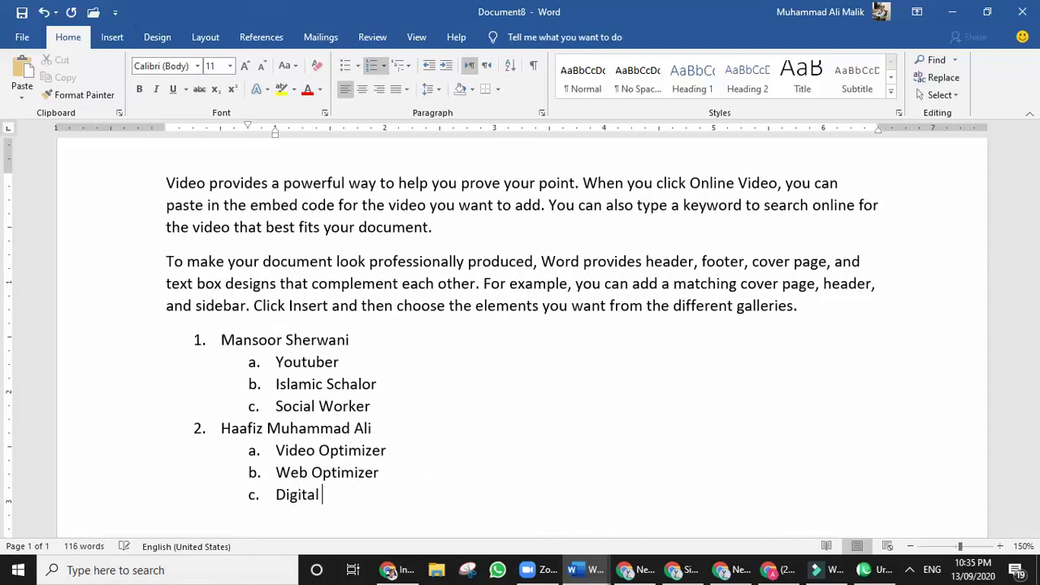
type("Marketer")
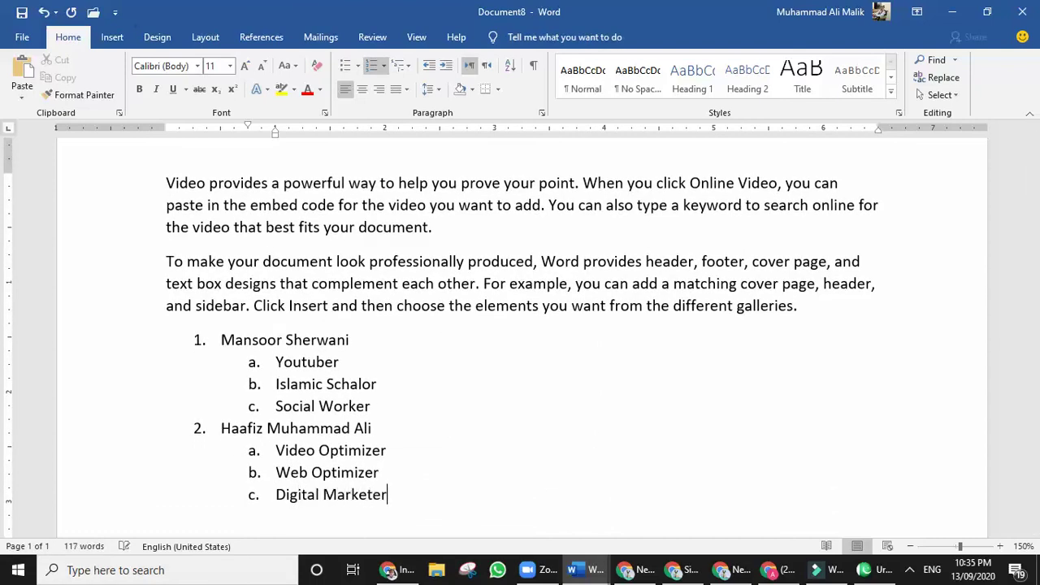
key("BackSpace")
type("r")
key("Return")
key("shift+Tab")
End the numbered list, try an 'A. asad' lettered entry, then remove it.
key("BackSpace")
key("Return")
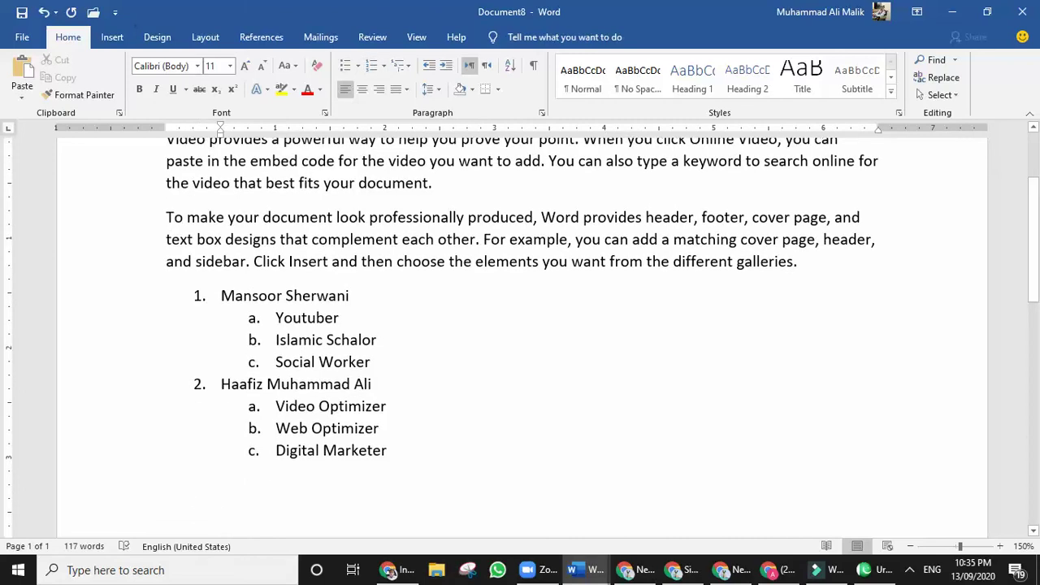
type("A")
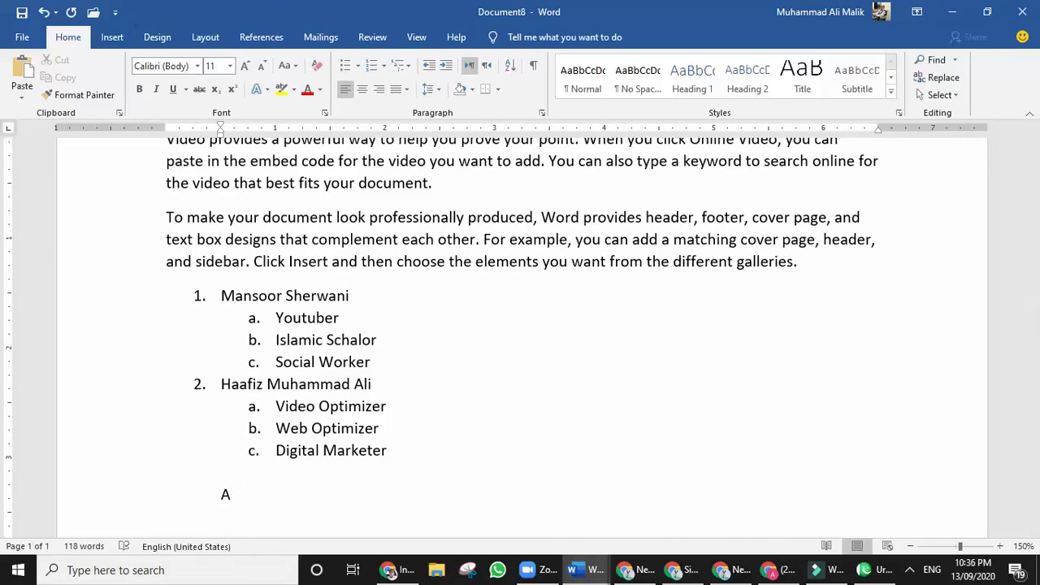
type(". asad")
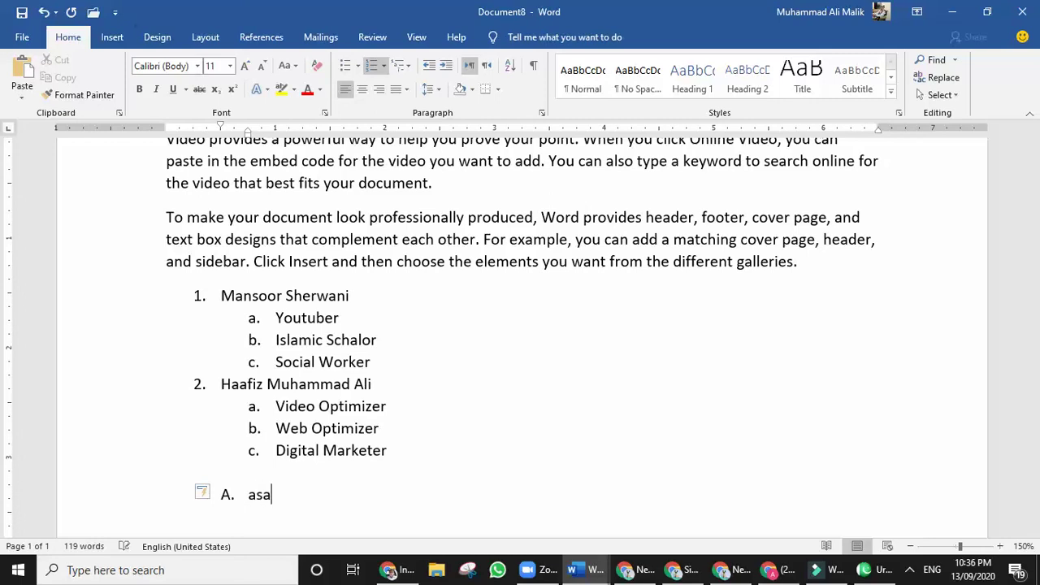
key("Return")
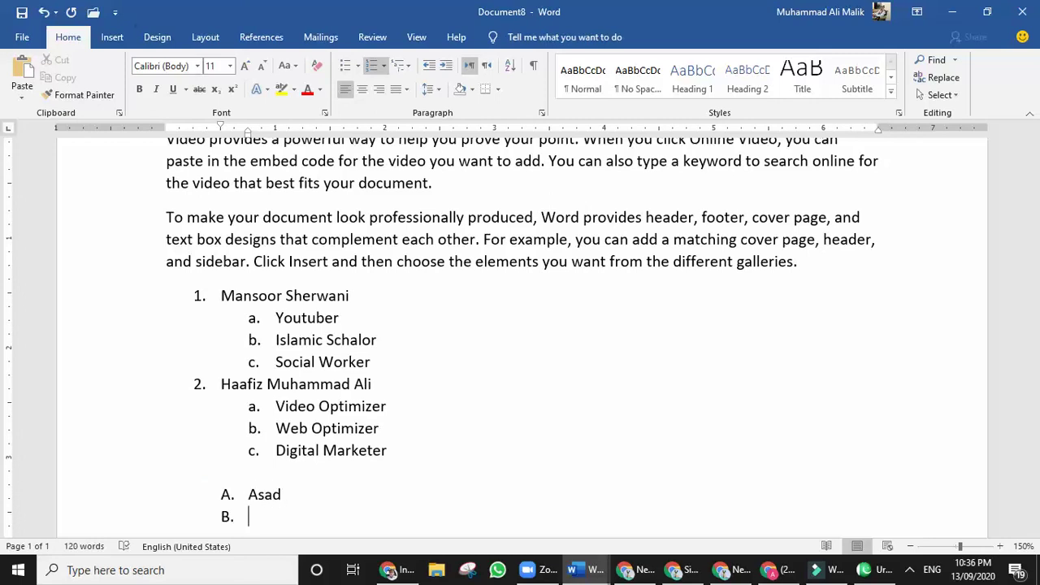
key("Tab")
key("BackSpace")
key("BackSpace")
key("BackSpace")
key("BackSpace")
key("BackSpace")
key("BackSpace")
key("BackSpace")
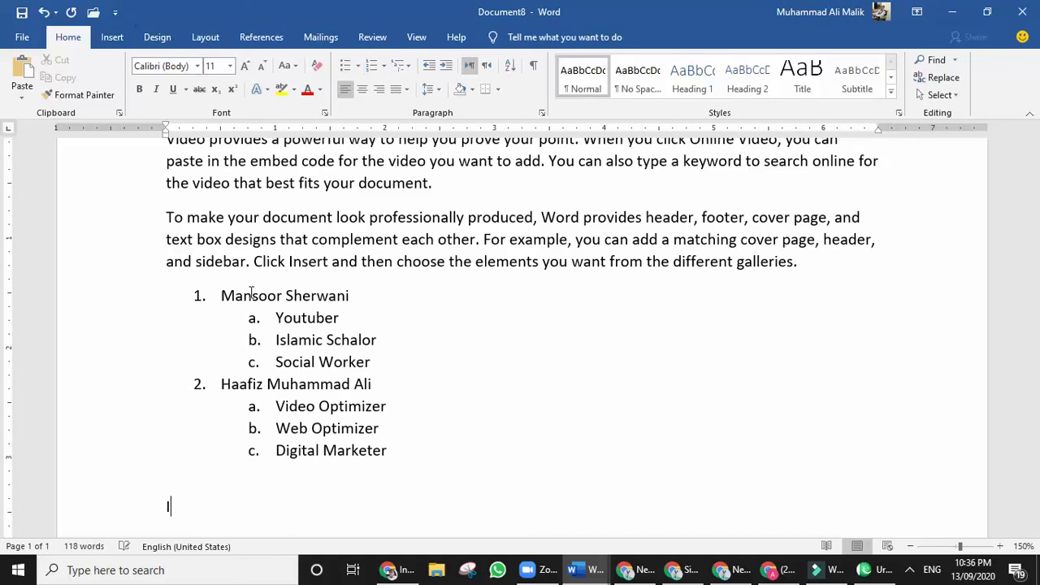
Create Roman-numeral items I–VII with filler entries fff, ff, fff, f, ff, f, fff.
type("I. fff")
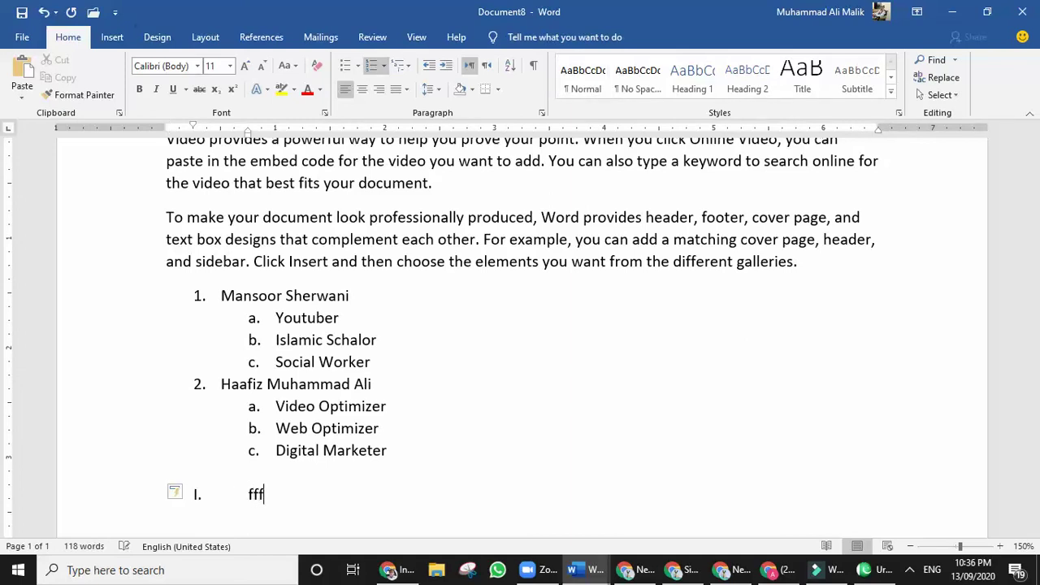
key("Return")
type("ff")
key("Return")
type("fff")
key("Return")
type("f")
key("Return")
type("ff")
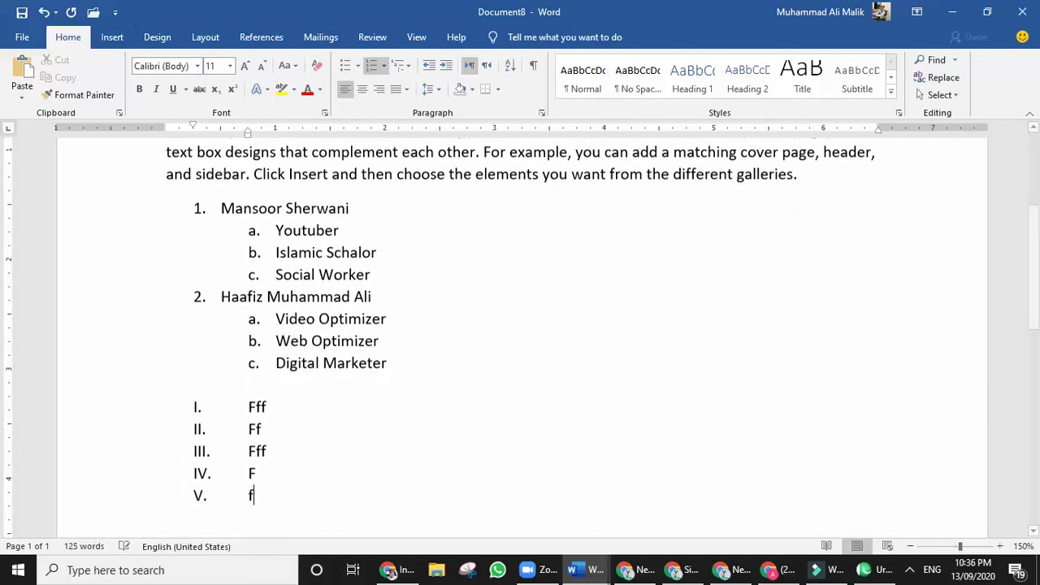
key("Return")
type("f")
key("Return")
type("fff\\")
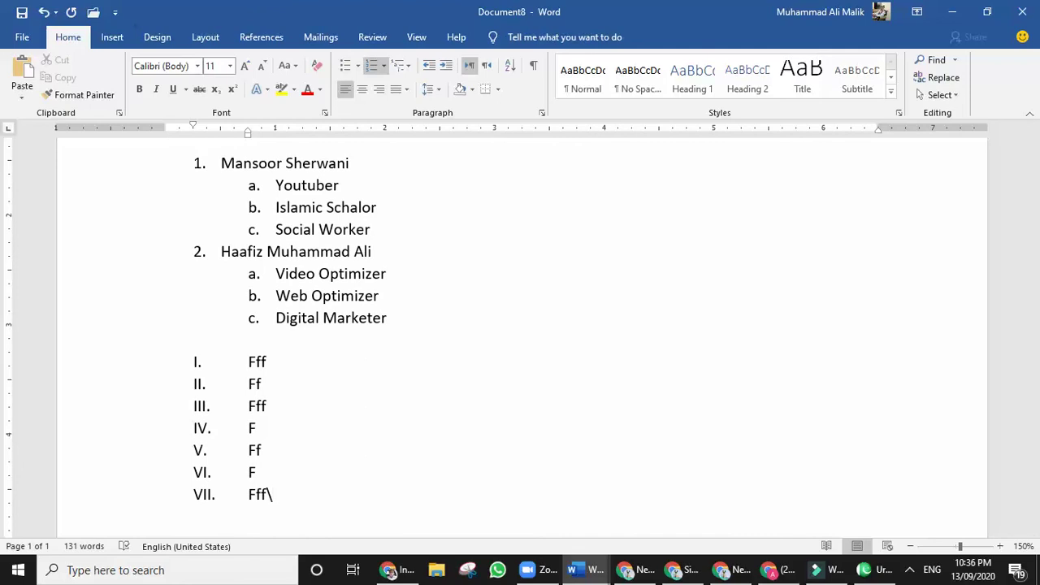
key("Return")
key("Return")
key("Return")
key("Return")
key("Return")
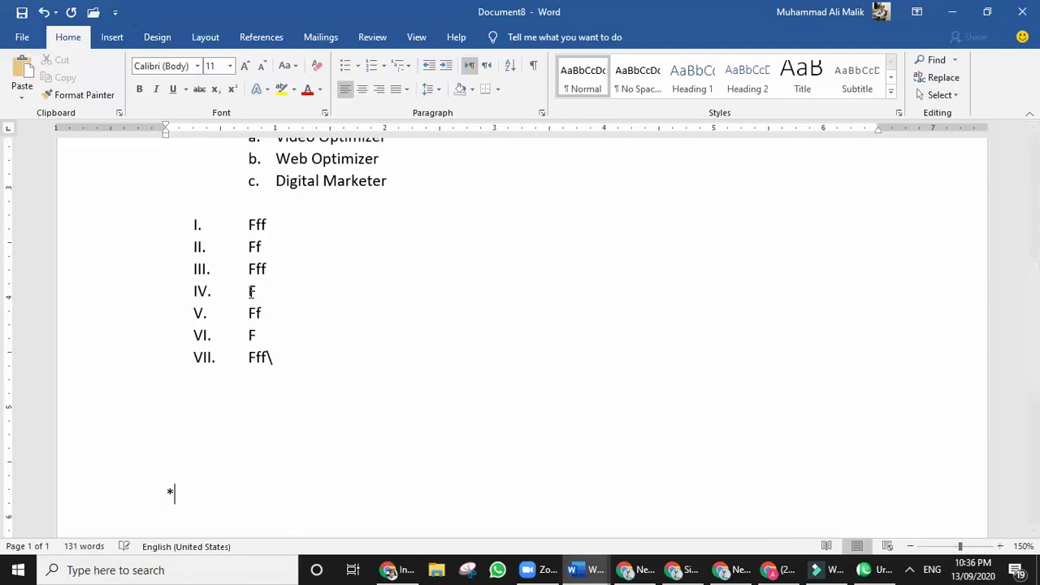
Create a round-bullet list with Ssdsd, Dddd and Ddd using '* '.
type("* ")
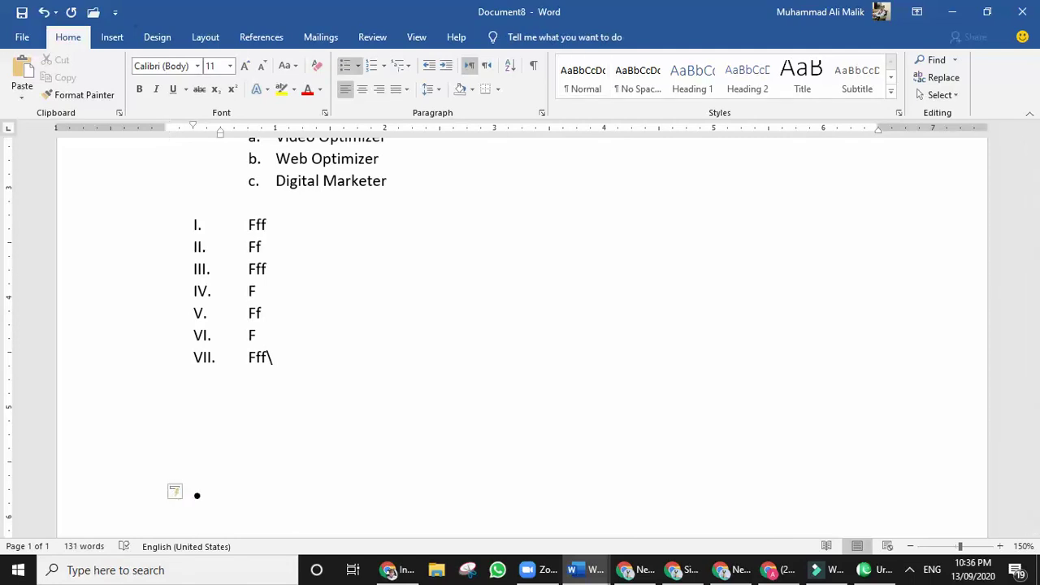
type("ssdsd")
key("Return")
type("dddd")
key("Return")
type("ddd")
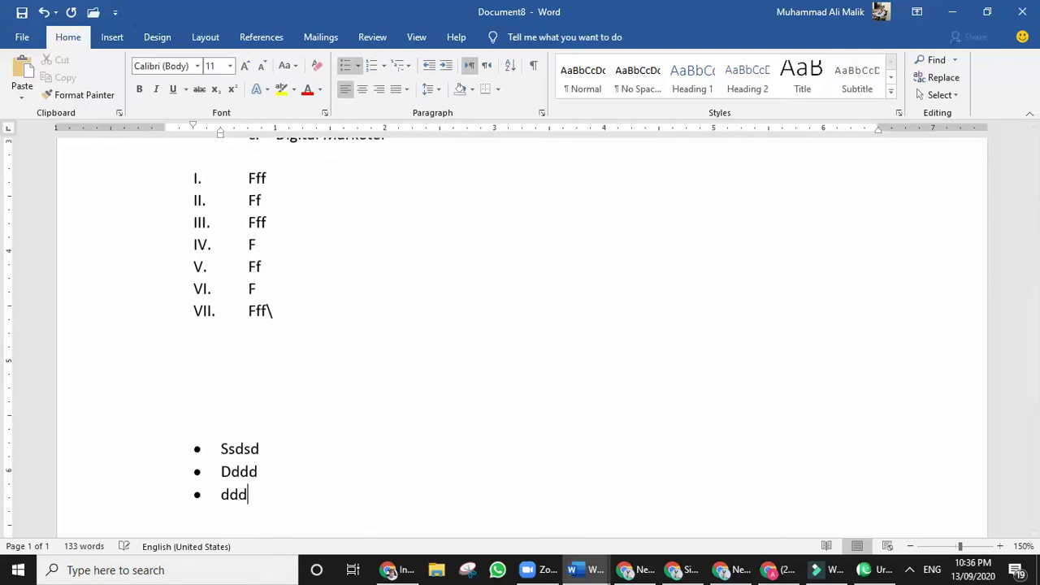
key("Return")
key("Tab")
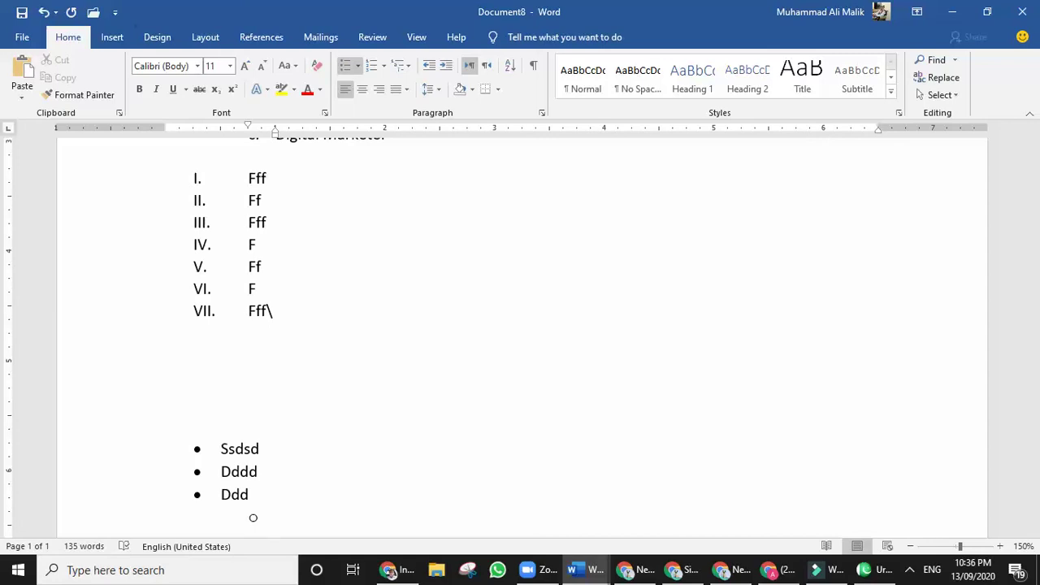
key("BackSpace")
key("BackSpace")
key("BackSpace")
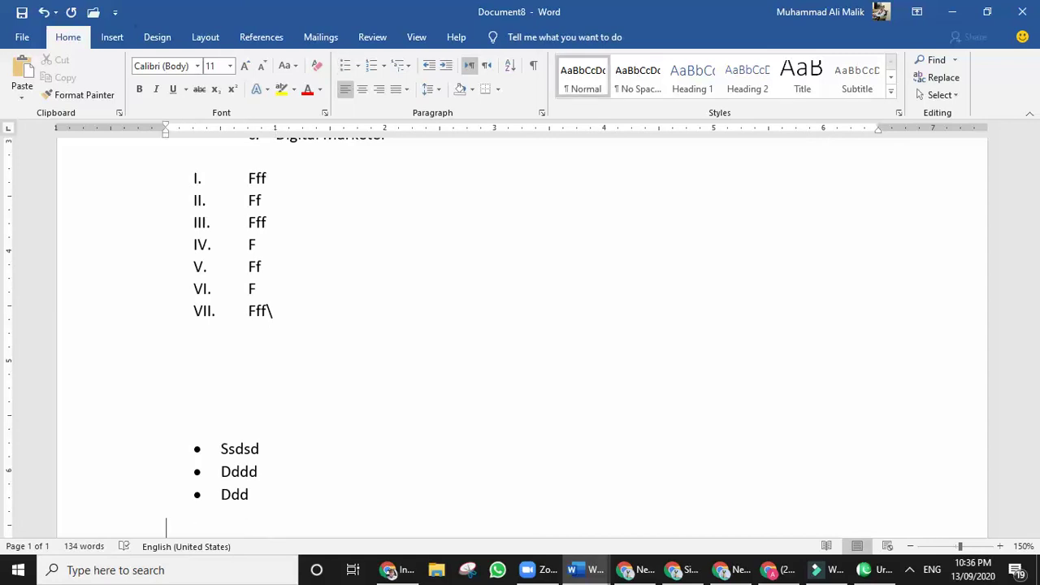
Create a diamond-bullet list with Dddd and Ddd using '<> '.
type("<> ")
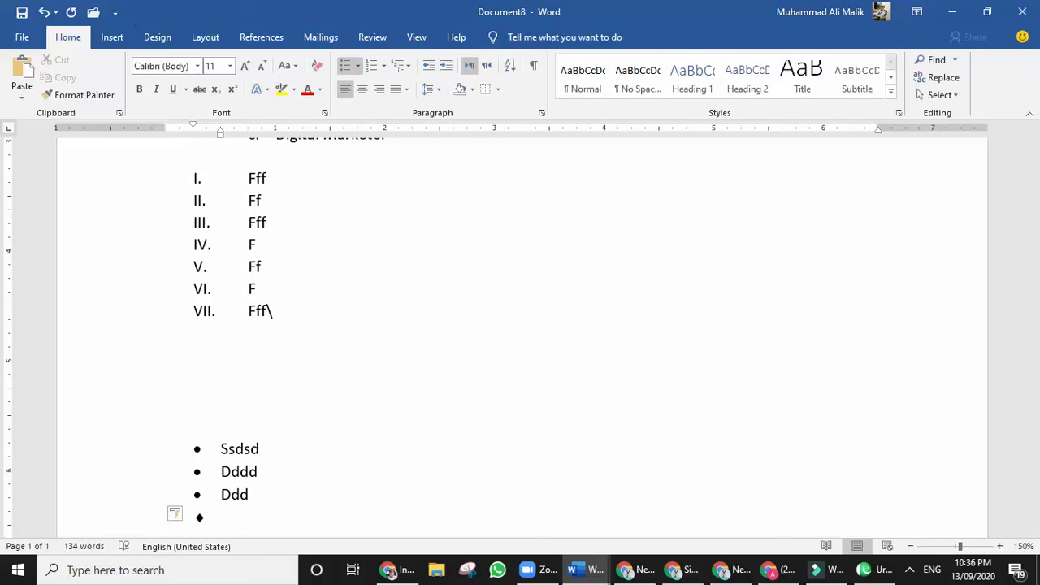
type("dddd")
key("Return")
type("ddd")
key("Return")
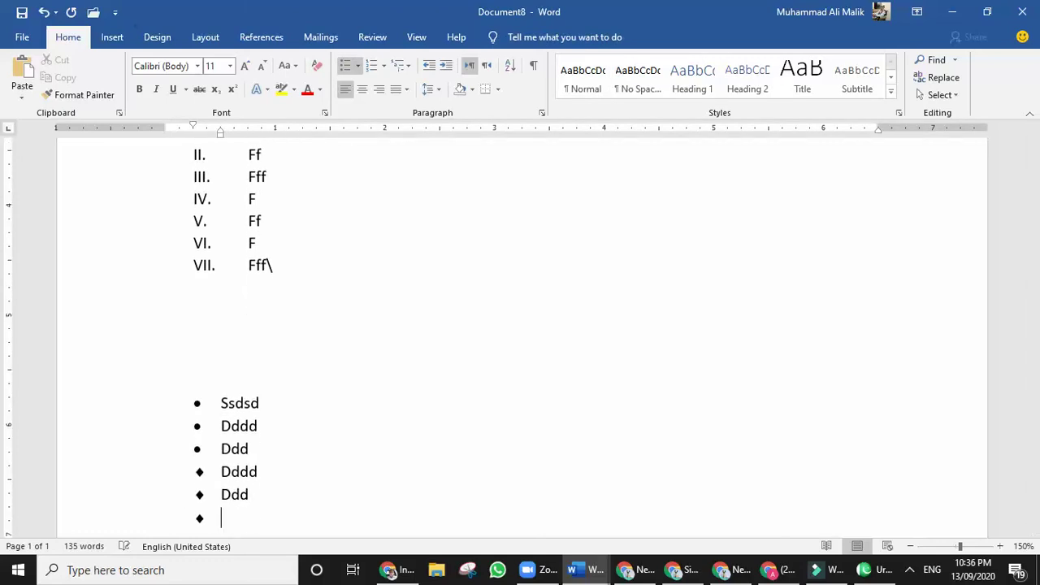
key("Return")
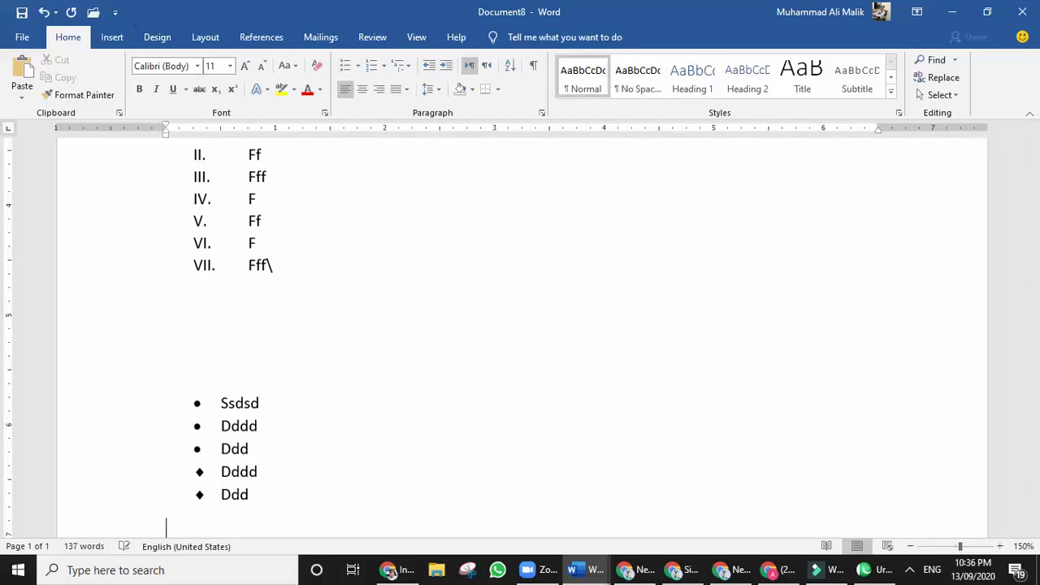
Create an arrow-bullet list with Sfdsdfs, Zxccxxcz and x using '> '.
type("> sfdsdfs")
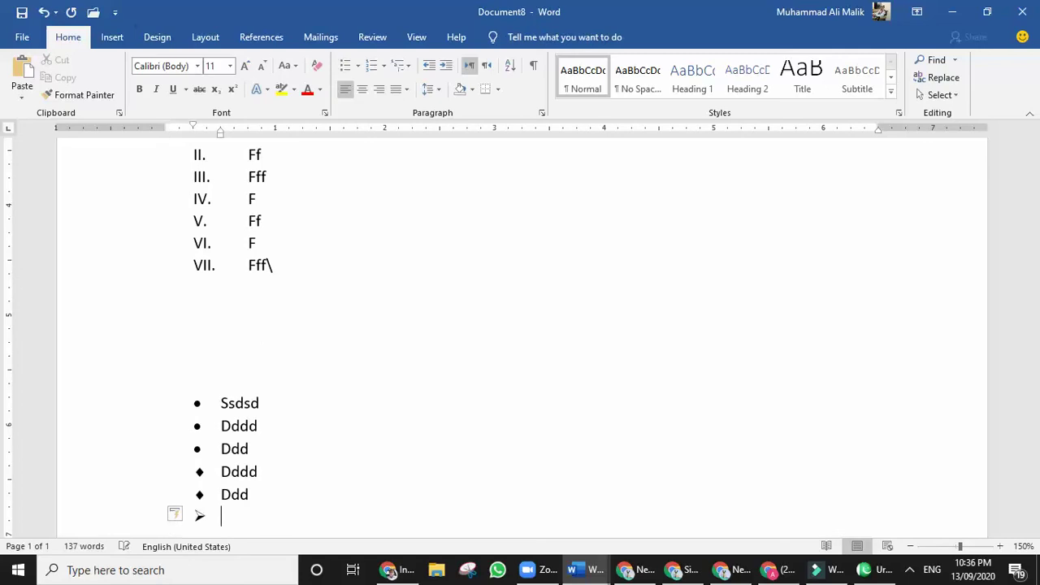
key("Return")
type("zxccxxcz")
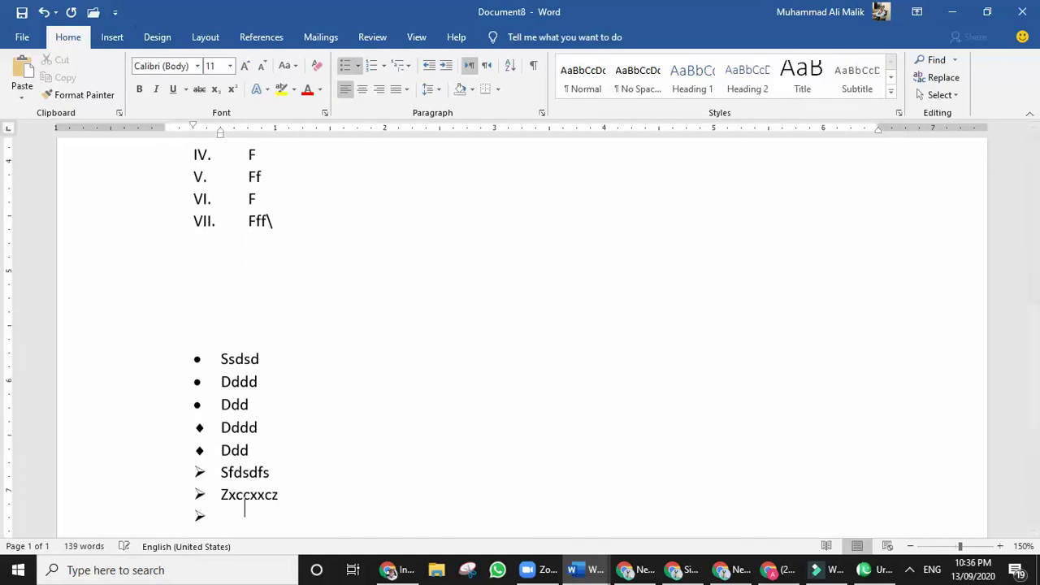
key("Return")
type("x")
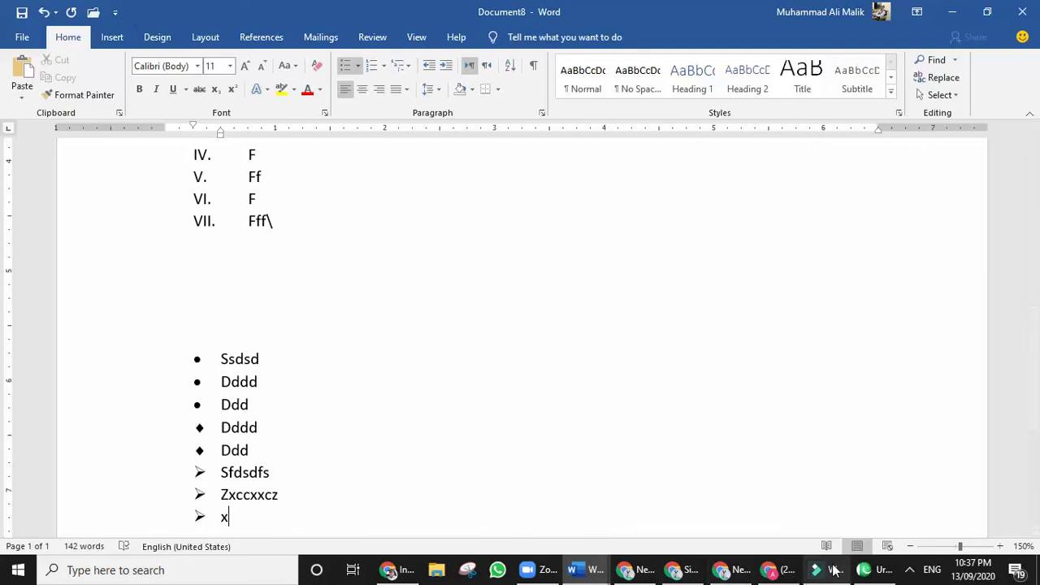
left_click(909, 570)
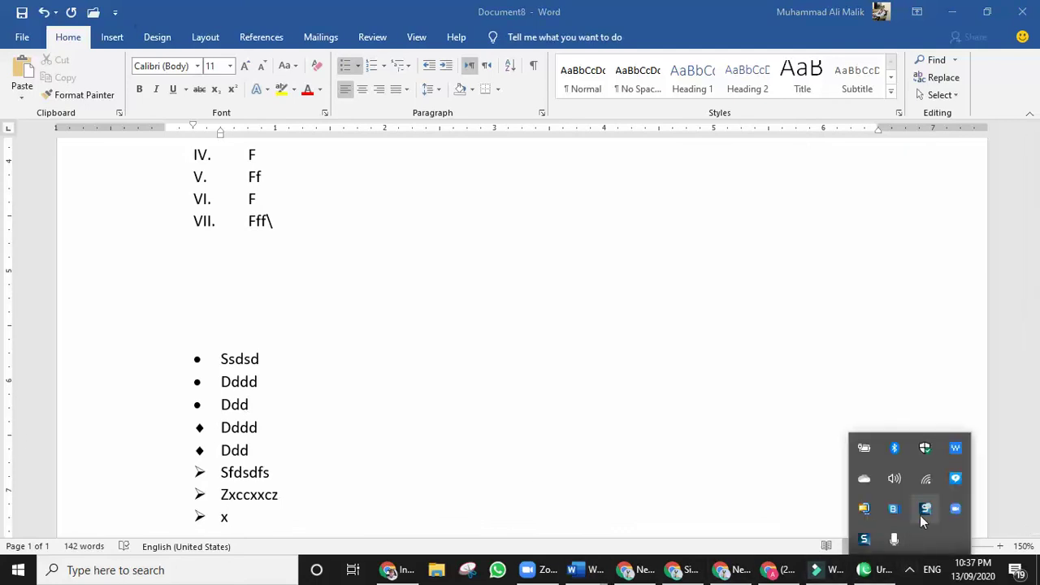
left_click(727, 418)
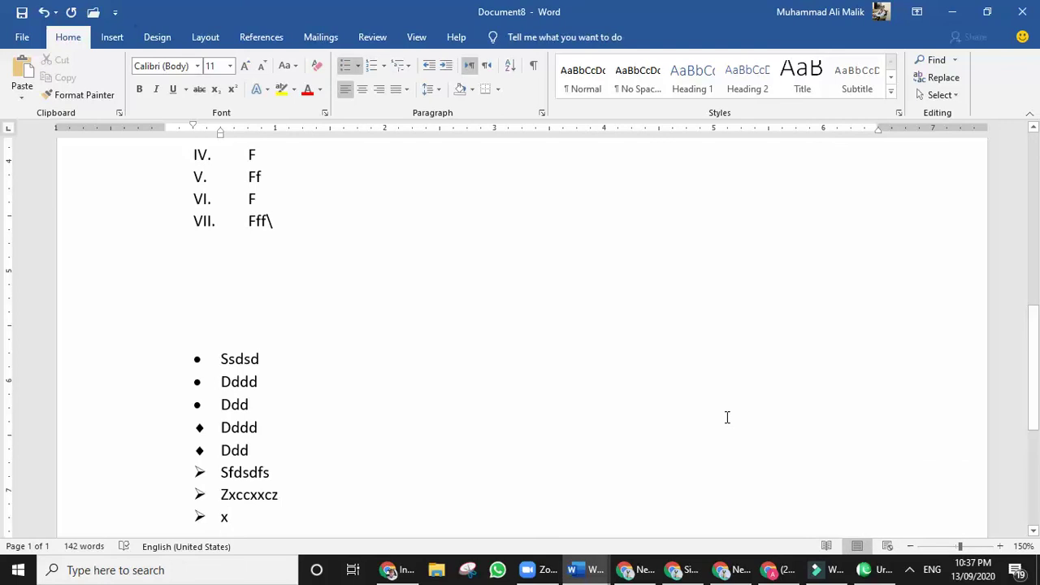